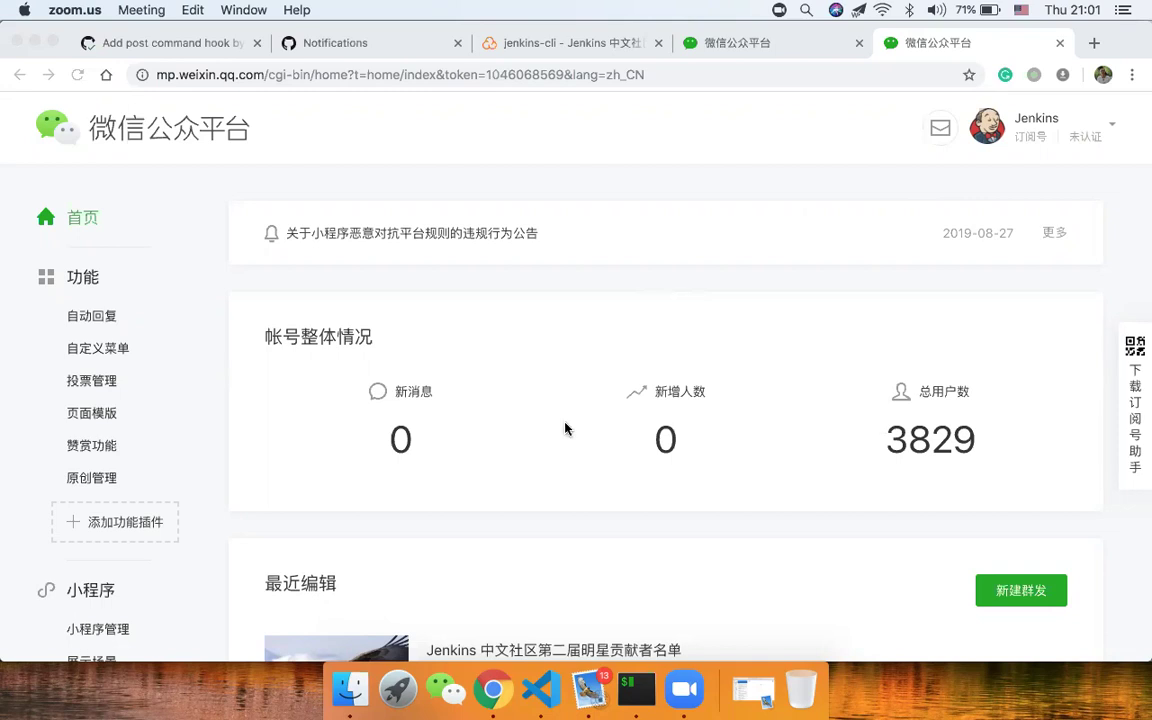
Switch to VS Code, hide the file explorer and shrink the terminal to enlarge the 2019-09-05.md editor
click(540, 690)
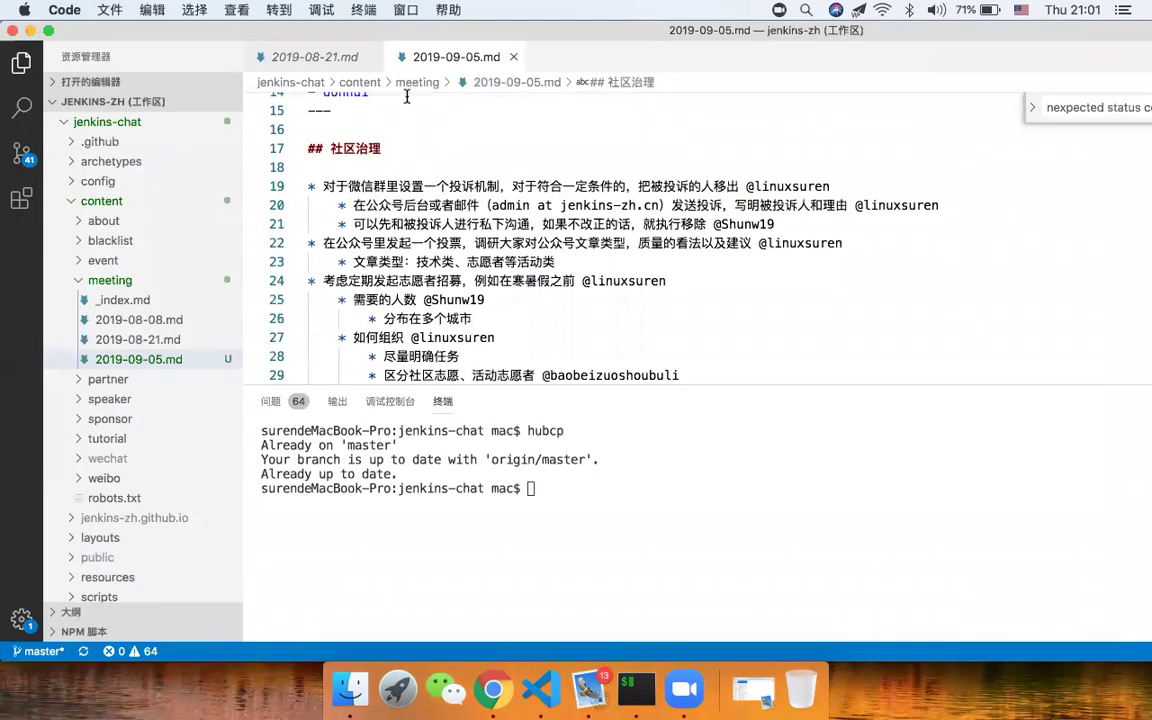
click(21, 63)
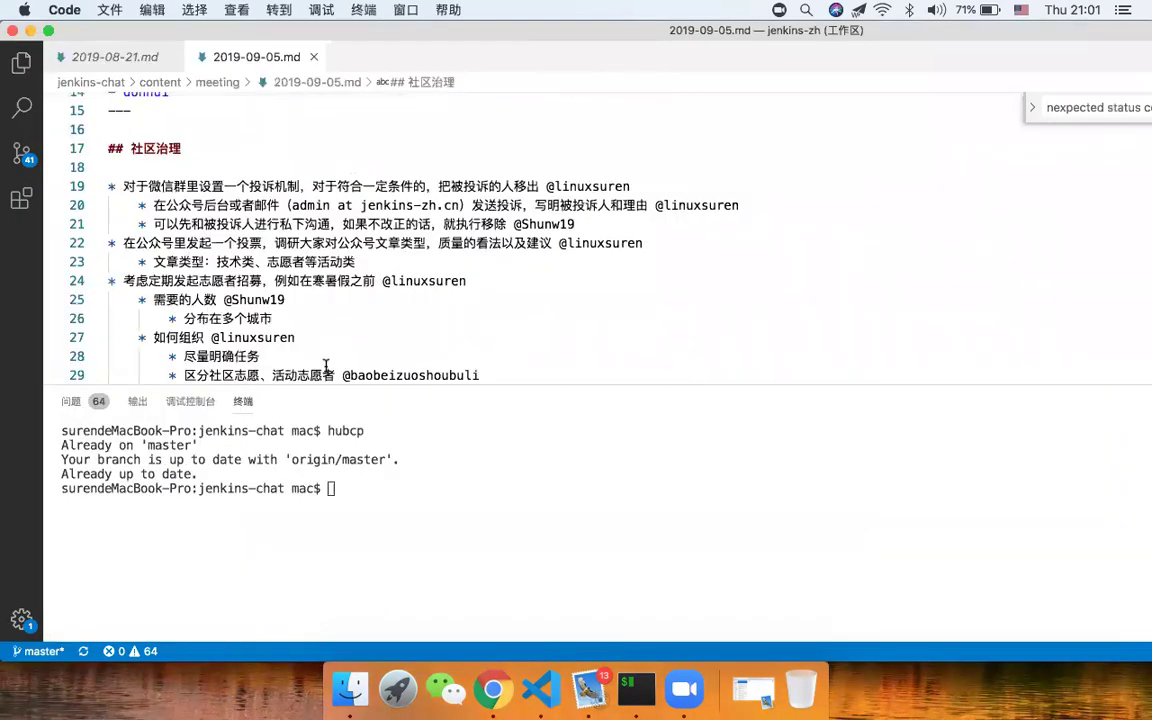
drag(307, 383, 296, 470)
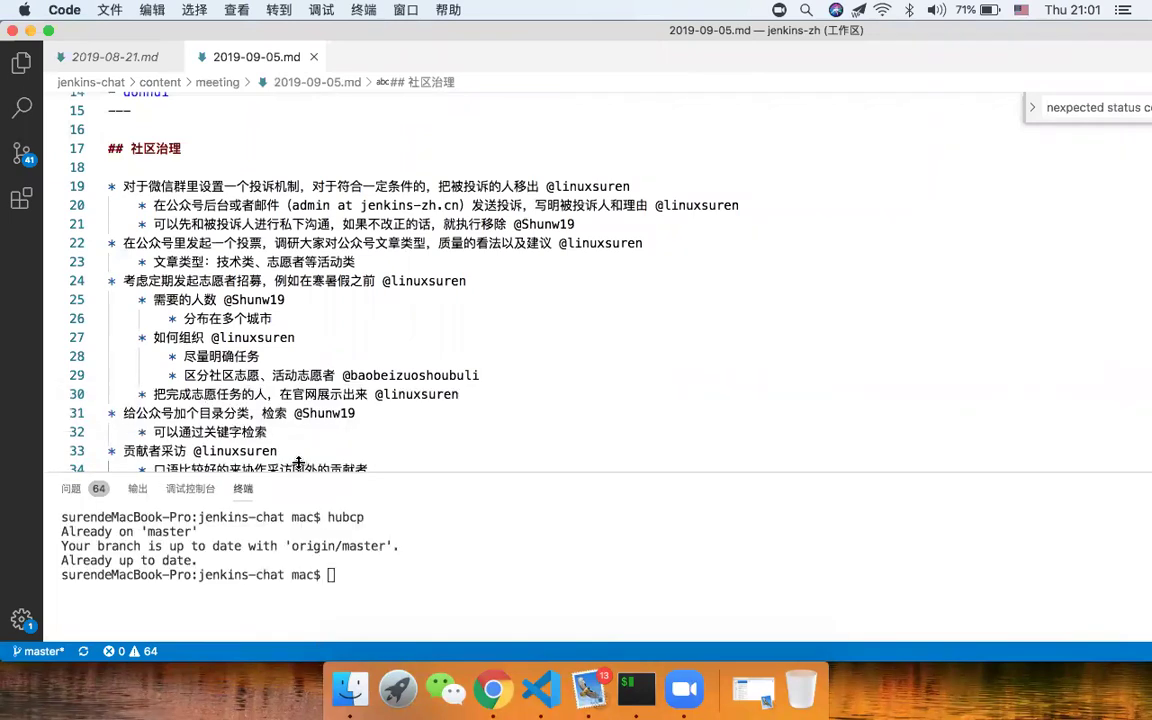
scroll(437, 290, up, 3)
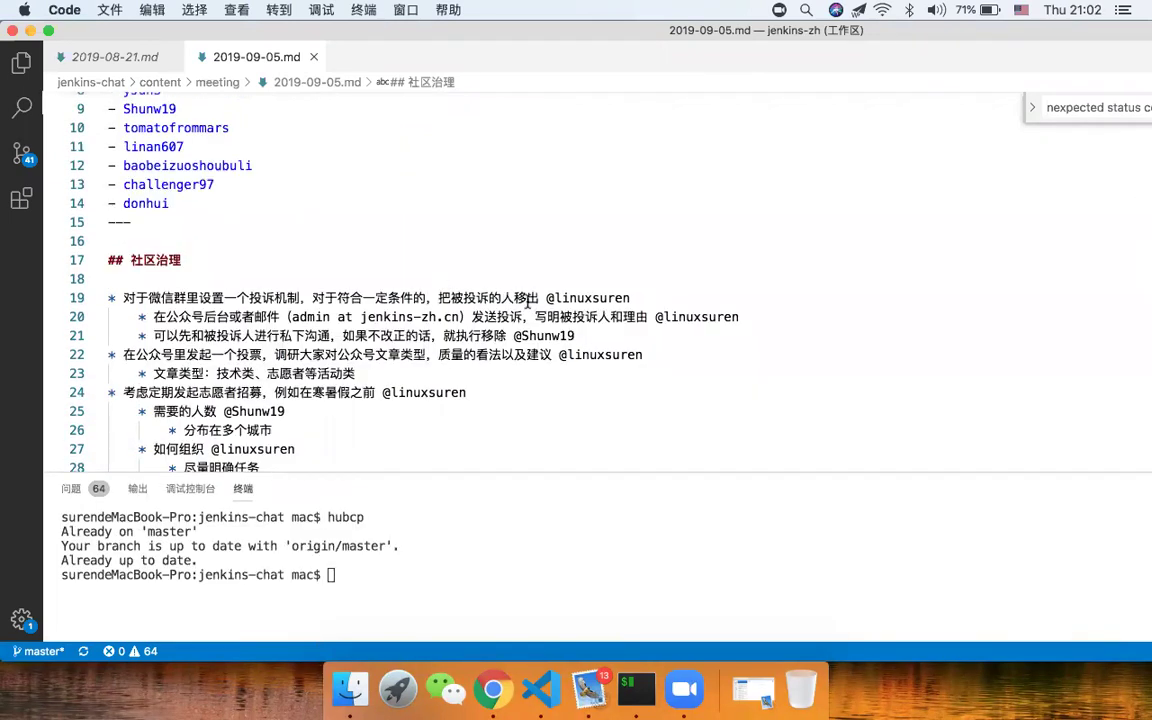
Review the WeChat group complaint mechanism item and its two sub-items under 社区治理, highlighting lines 19 to 21
drag(738, 316, 437, 316)
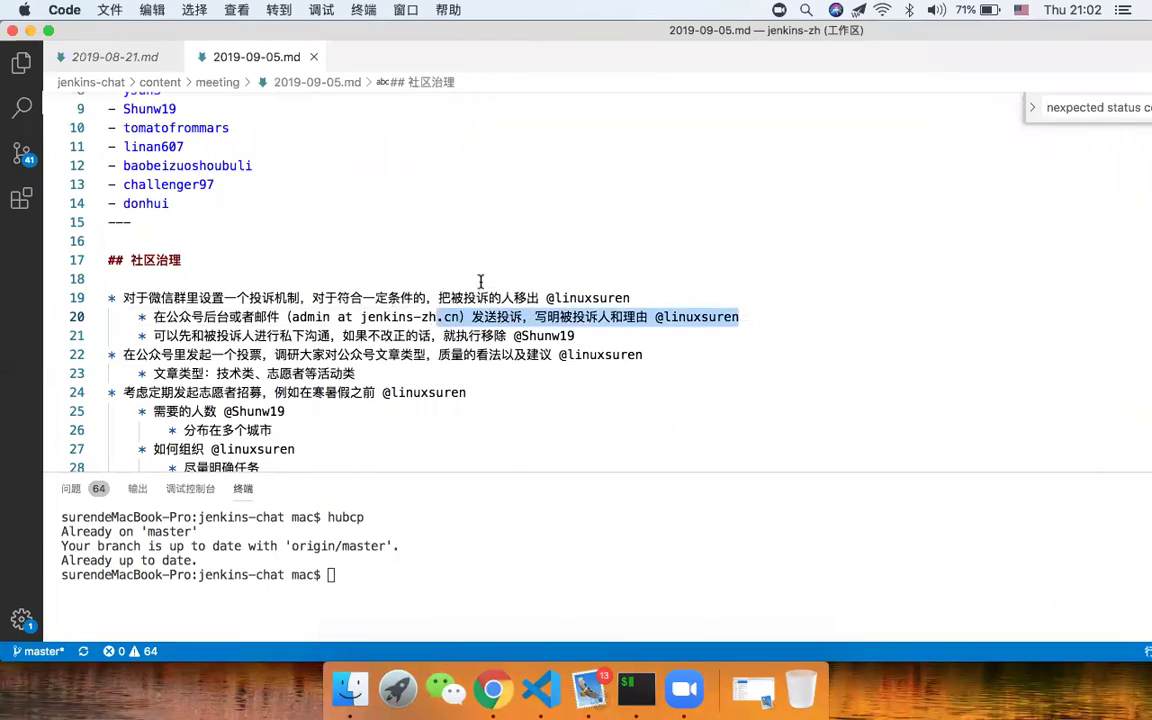
click(648, 294)
drag(648, 294, 325, 300)
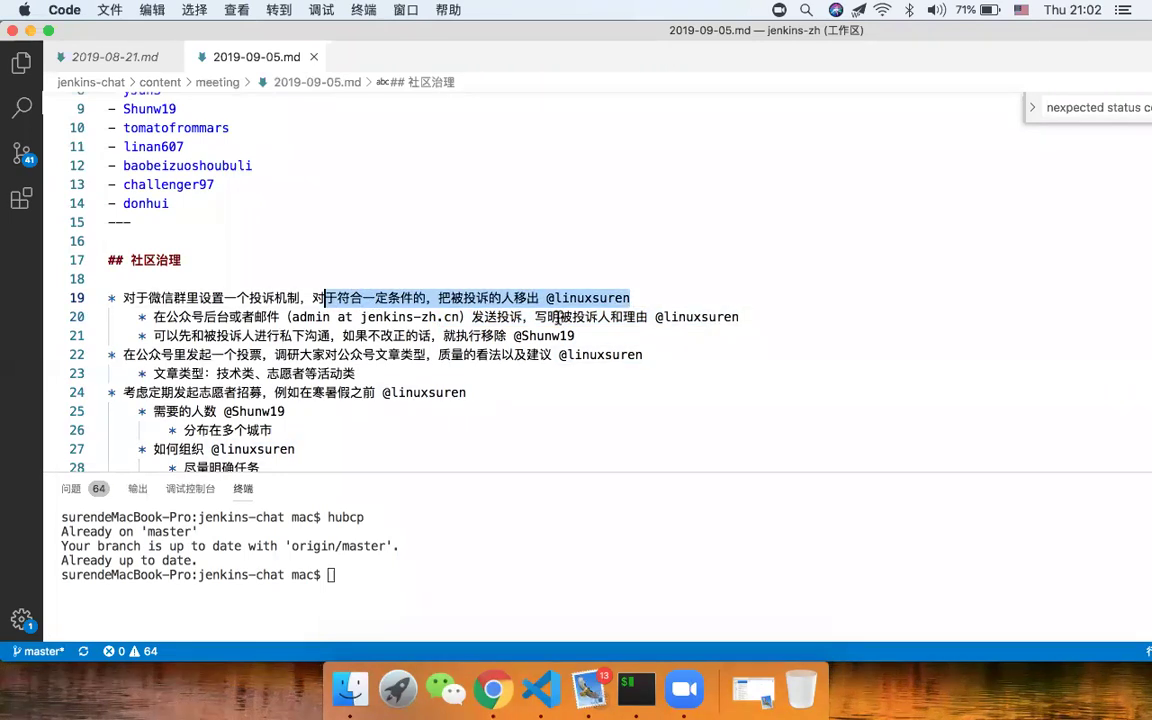
drag(598, 334, 110, 296)
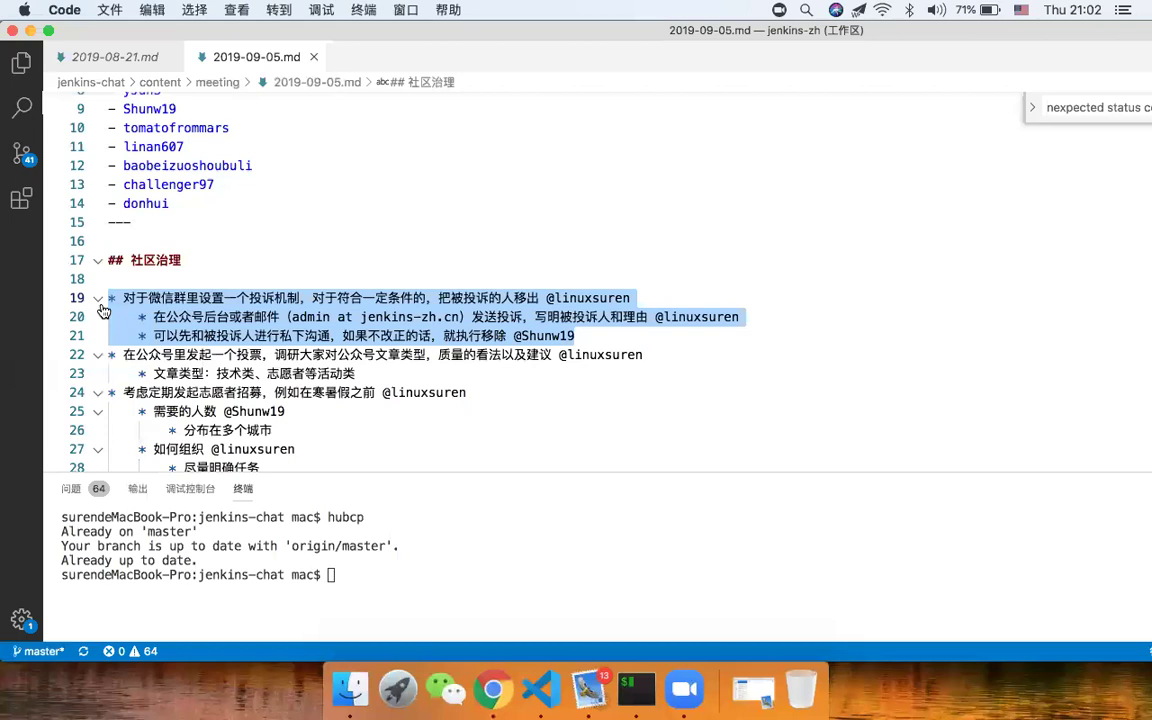
Switch to Chrome and open github.com/jenkins-infra/wechat in a new tab
key(super+Tab)
key(super+Tab)
key(super+Tab)
key(super+Tab)
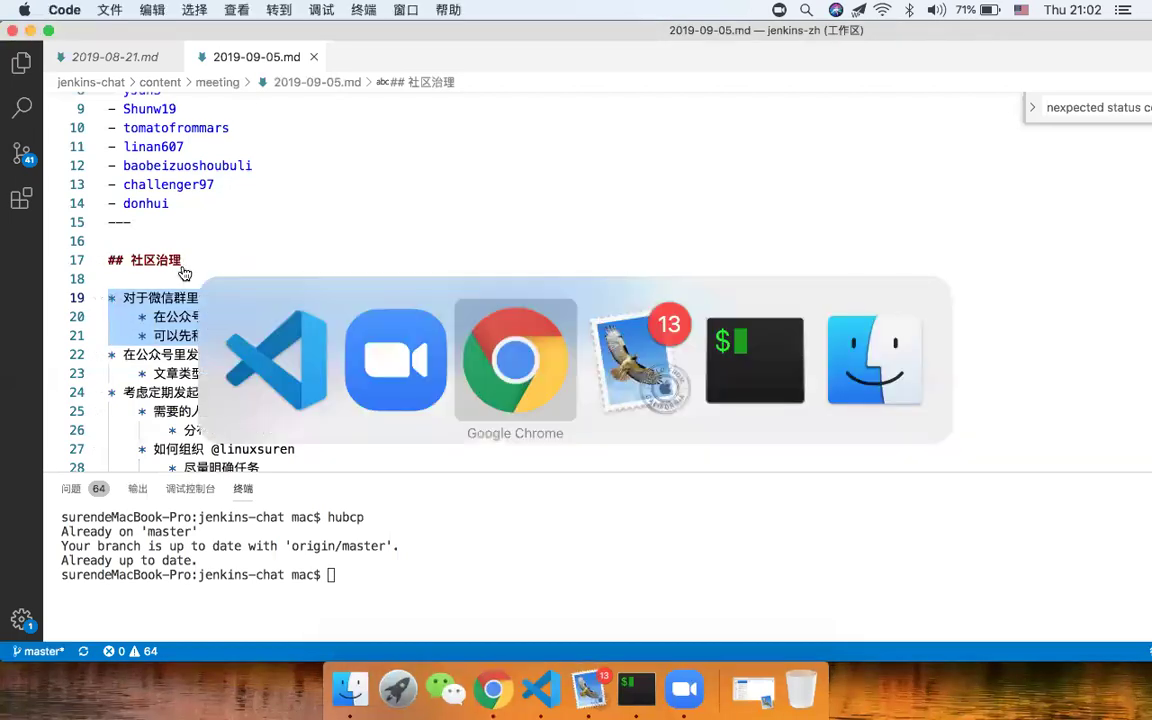
key(super+2)
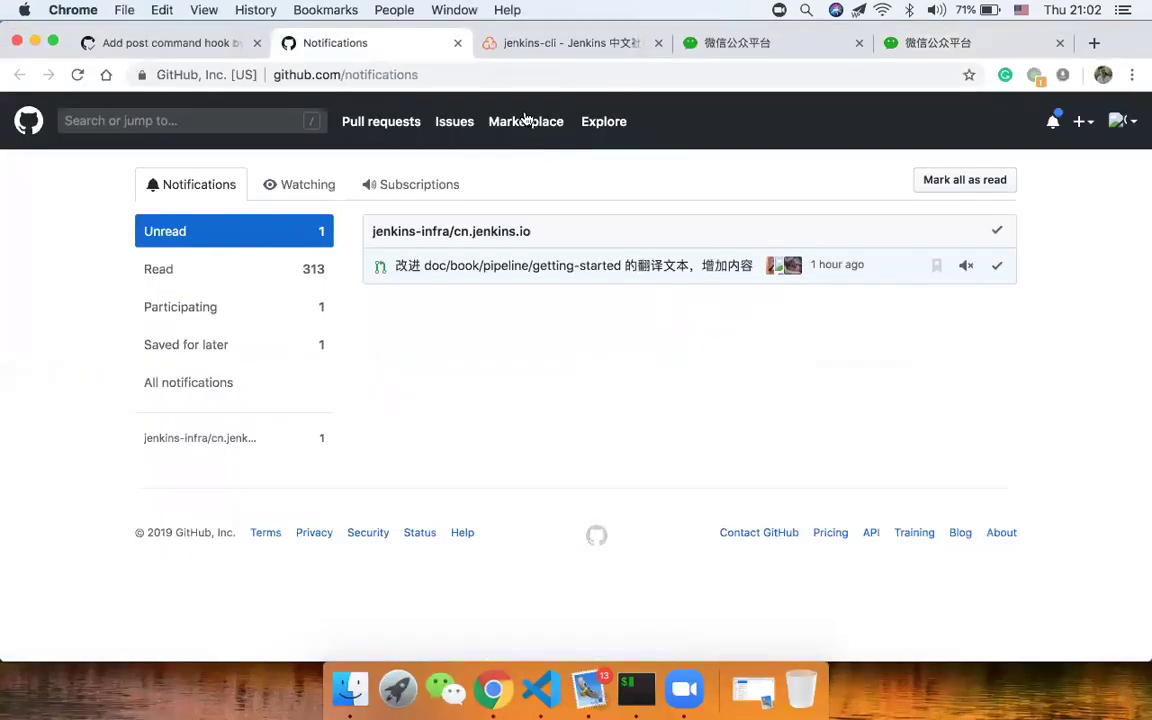
key(super+t)
text(git)
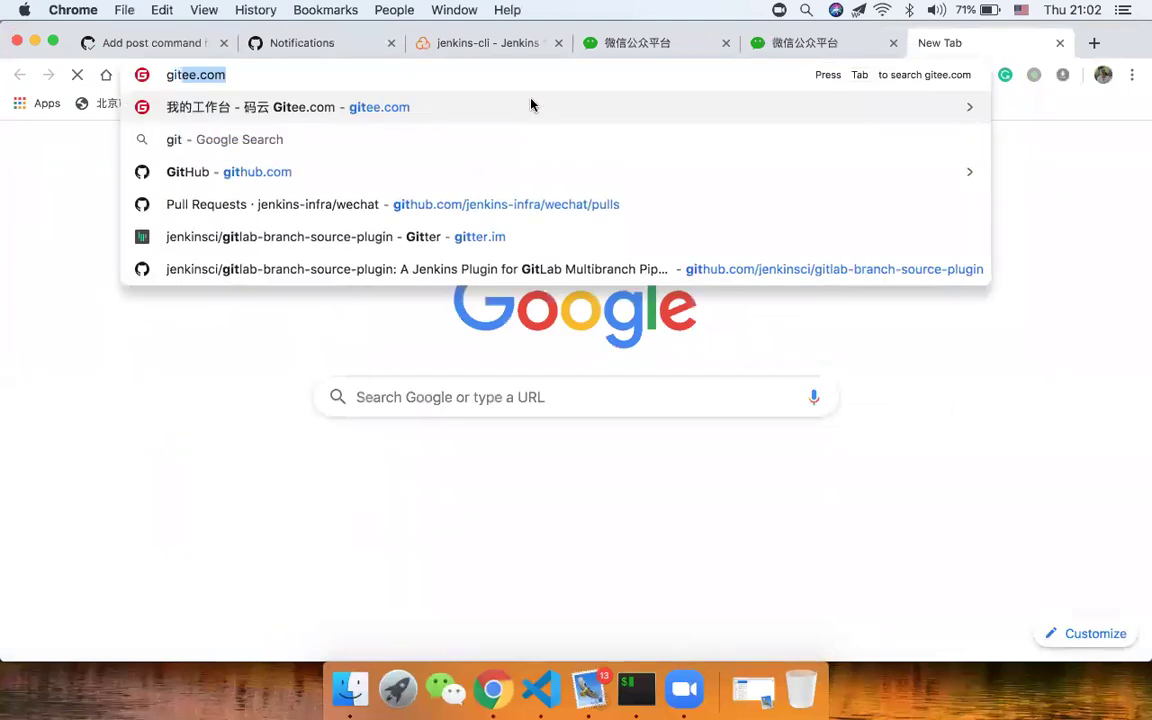
text(hub.com/je)
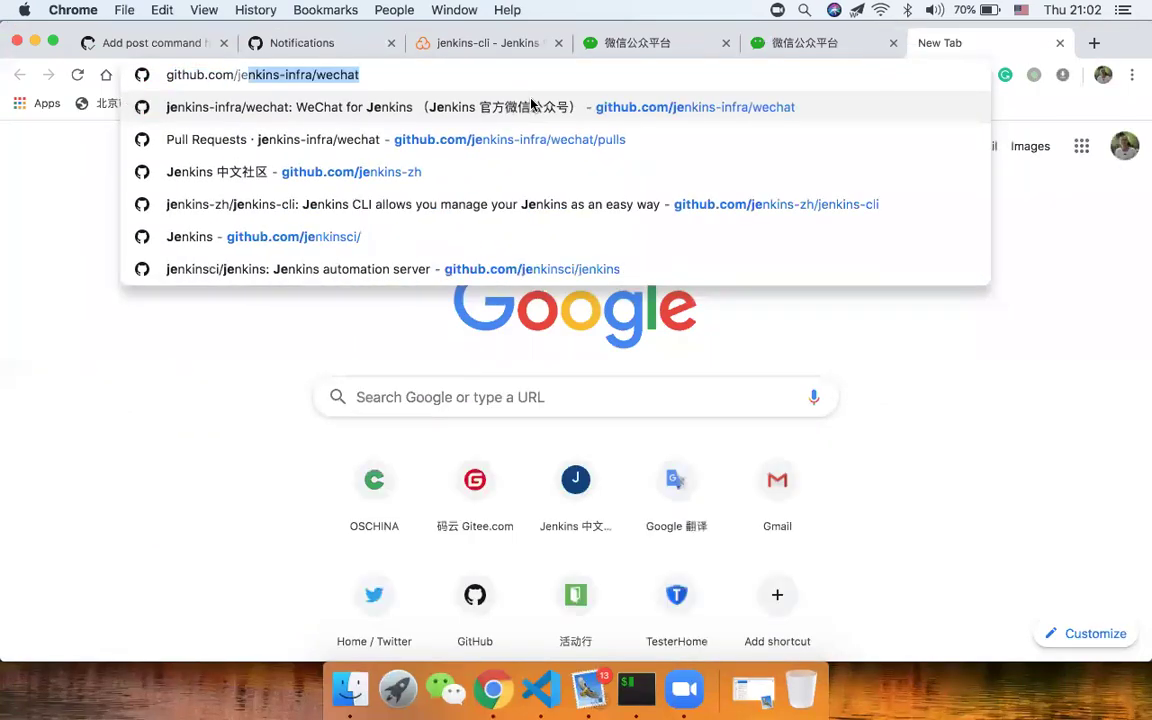
key(Right)
text(/)
key(BackSpace)
key(Return)
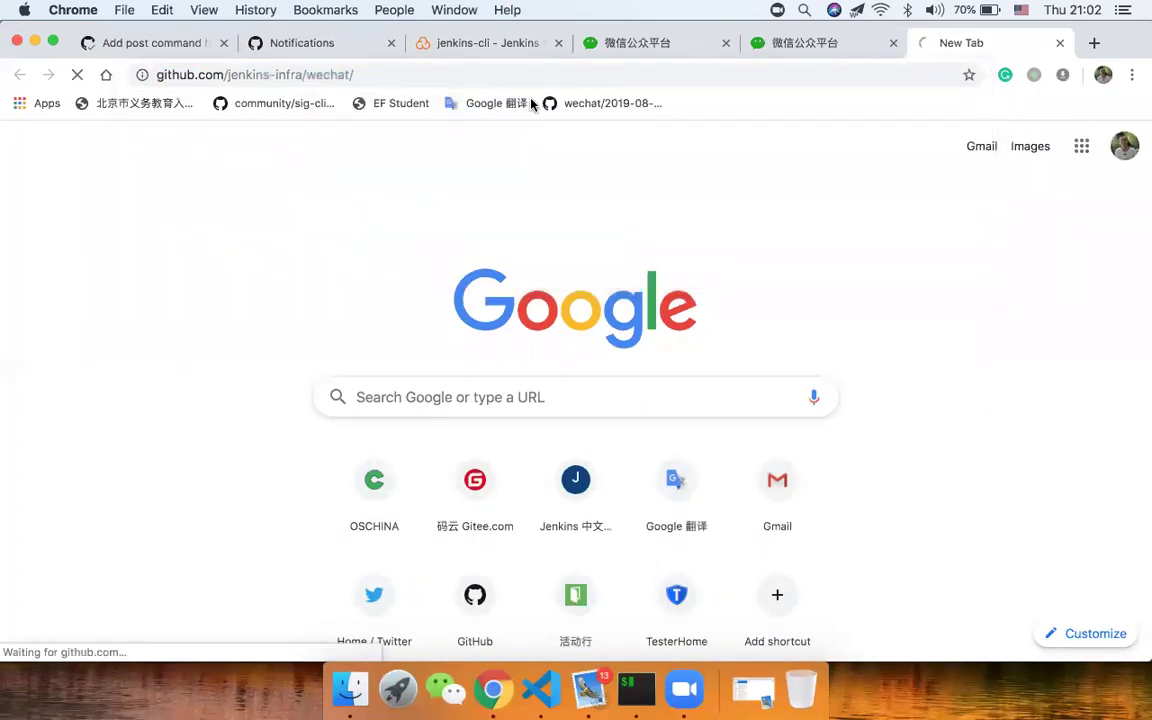
Open keywords-report-abuse.yml from the repository's management/auto-reply folder and read the complaint auto-reply text
scroll(313, 352, down, 3)
click(226, 396)
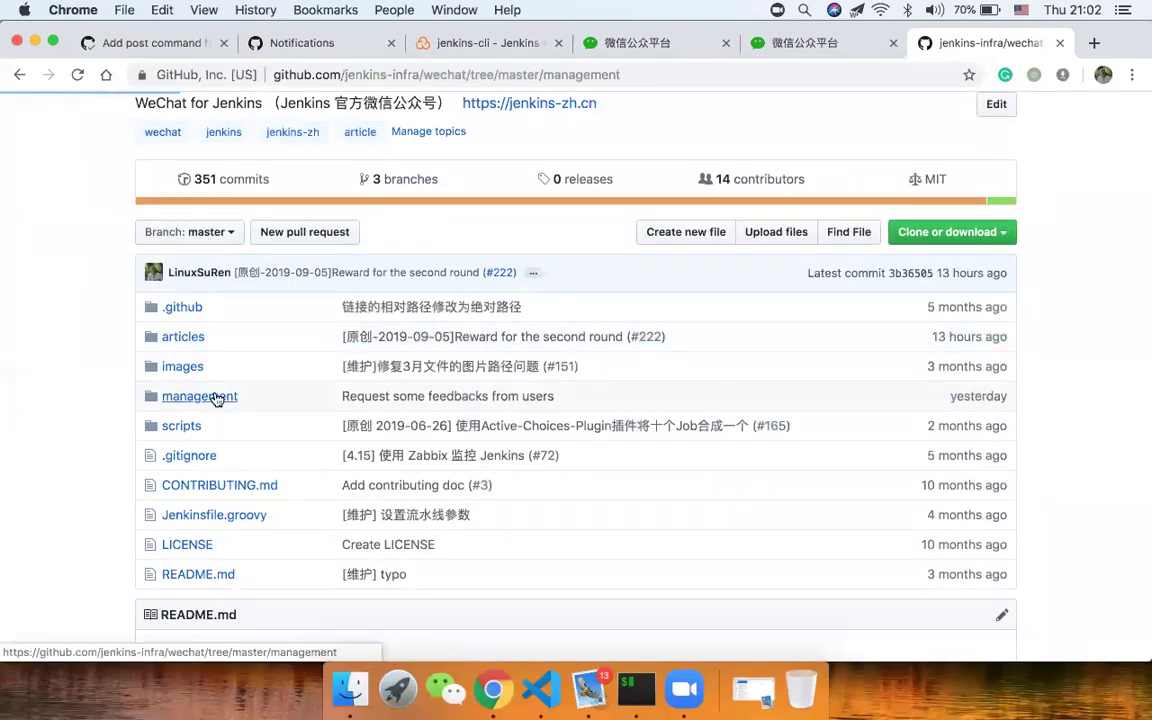
click(208, 391)
scroll(208, 391, down, 5)
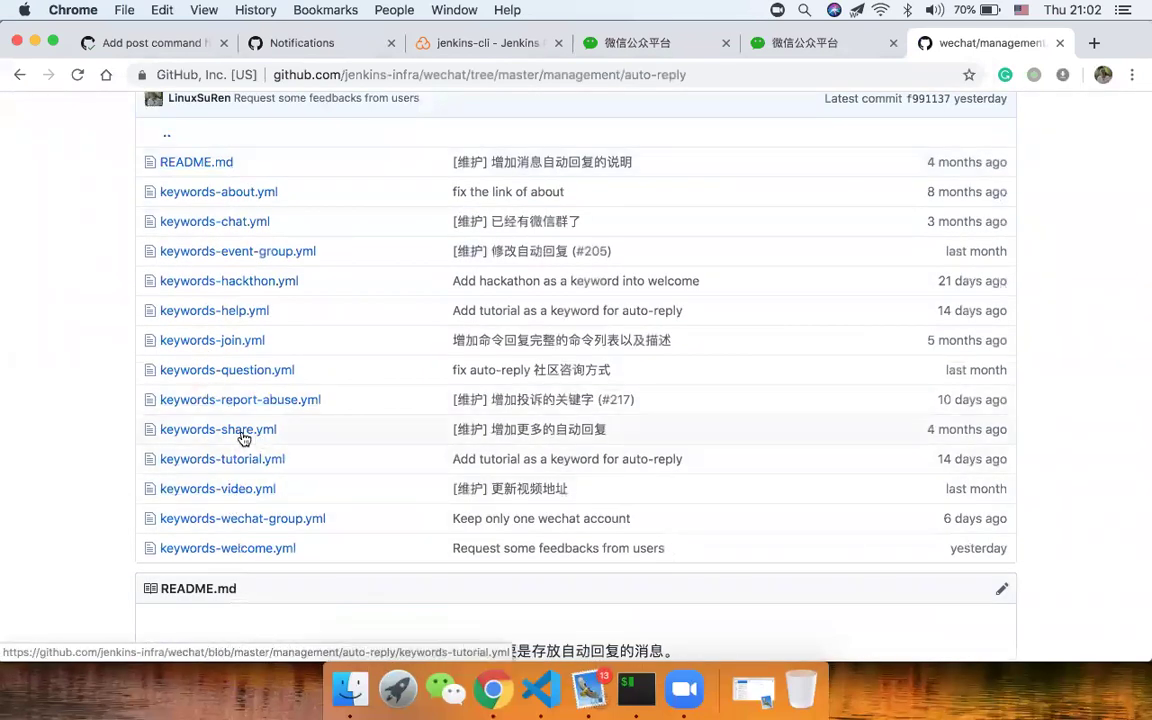
click(255, 401)
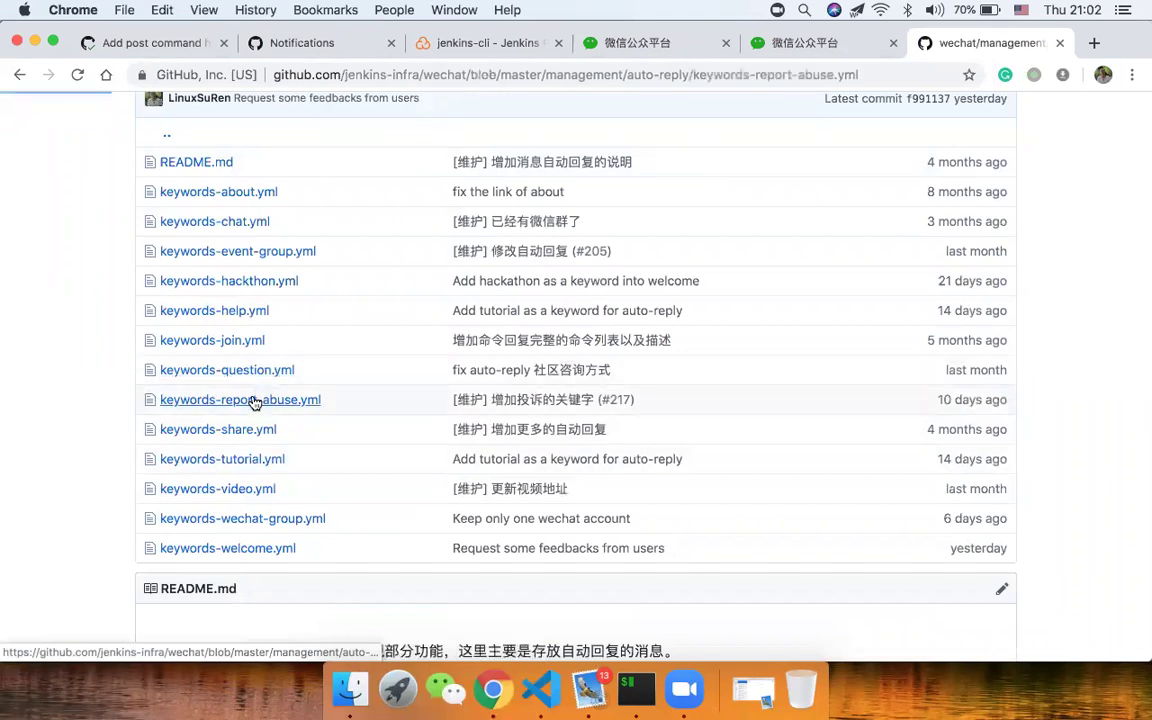
scroll(385, 490, down, 5)
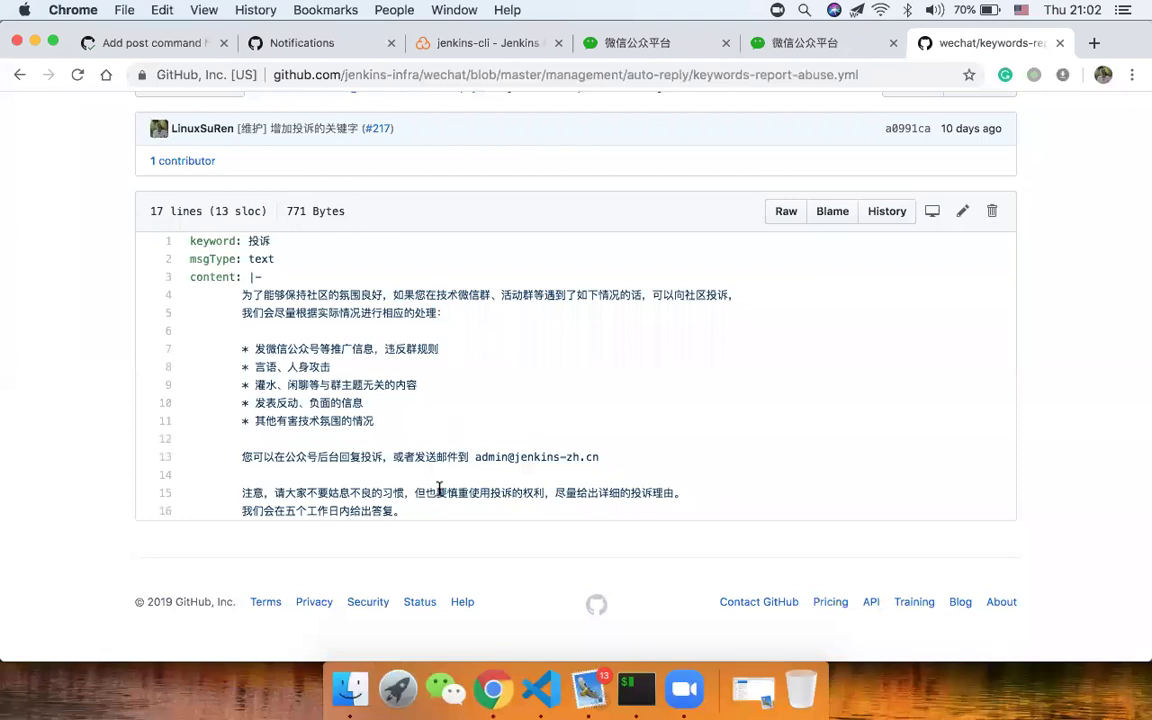
Return to the meeting notes in VS Code and review the voting item and the remaining 社区治理 items
key(super+Tab)
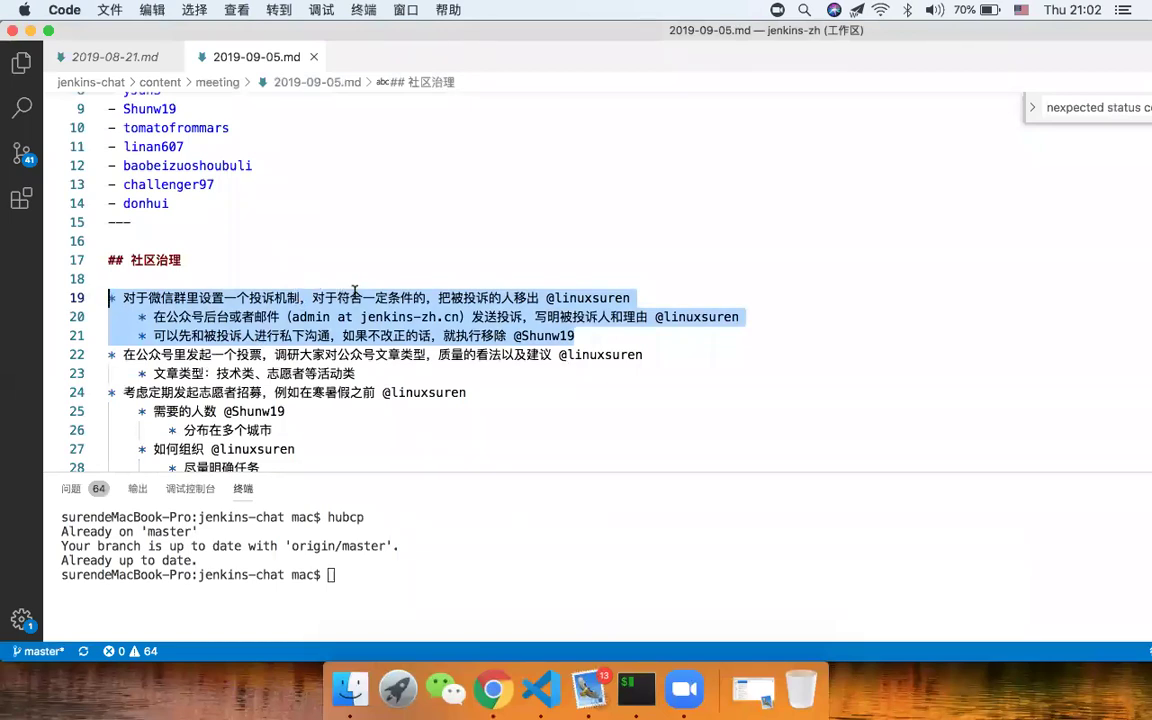
drag(378, 373, 72, 364)
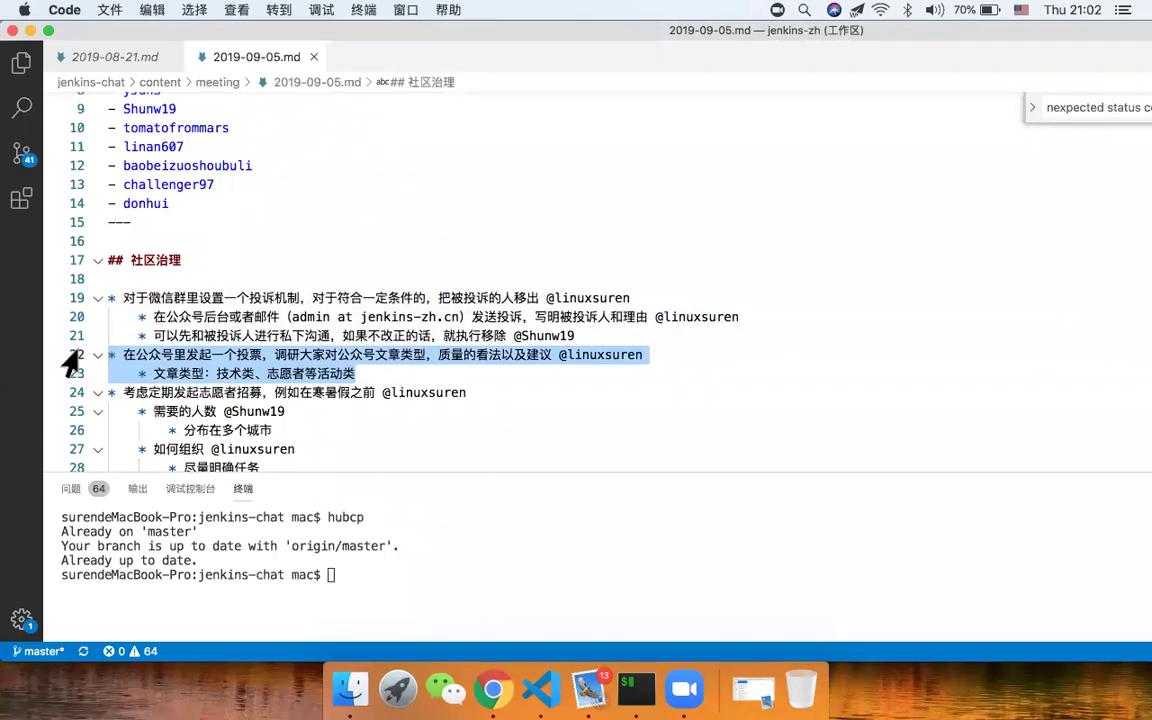
scroll(72, 364, down, 3)
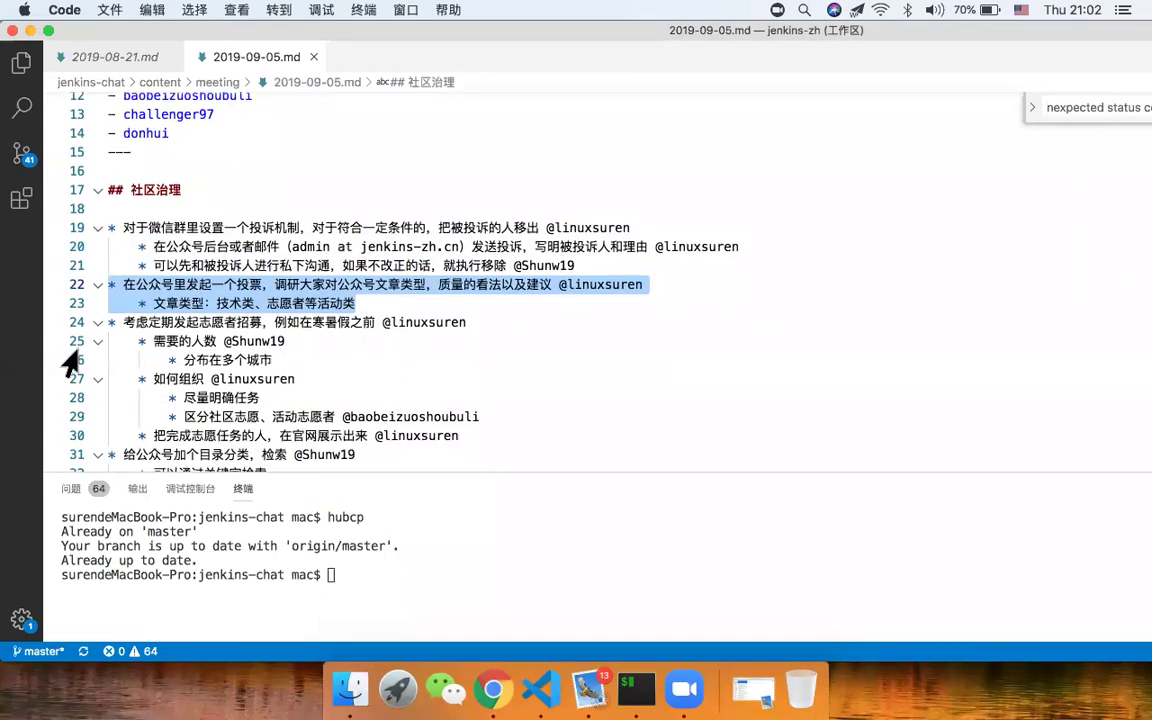
scroll(301, 397, down, 2)
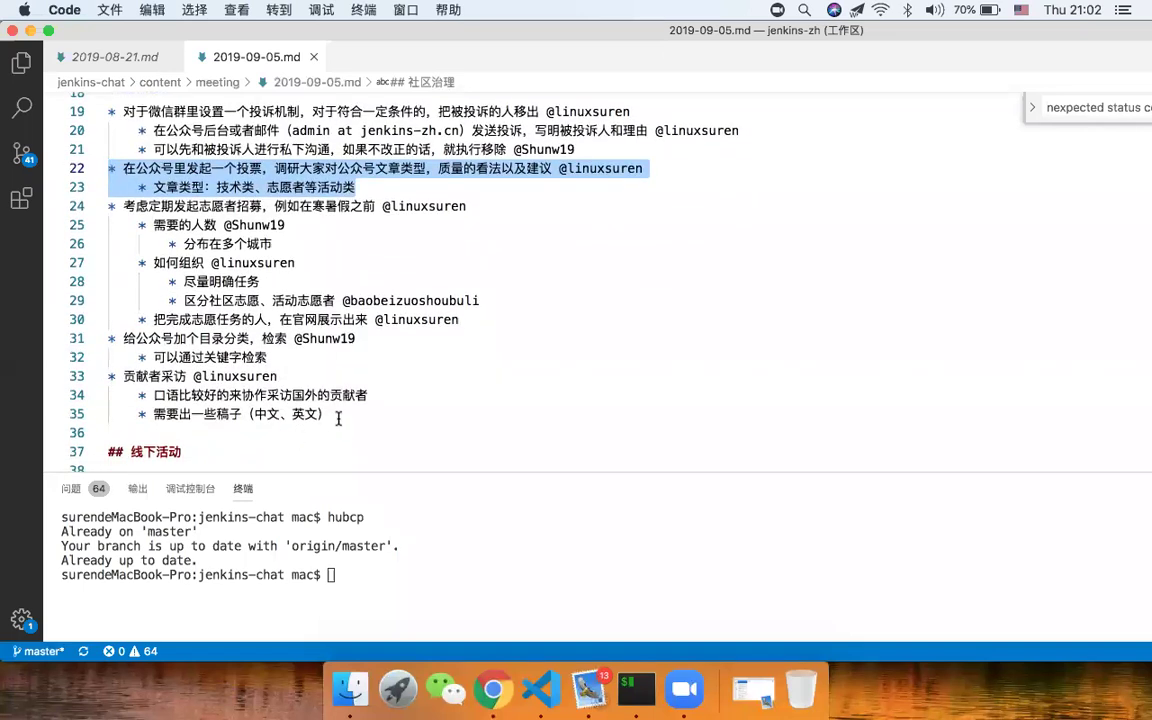
Delete the 社区治理 bullets from the WeChat group complaint mechanism through the keyword search sub-item, lines 19 to 32
drag(279, 356, 123, 187)
scroll(126, 189, up, 2)
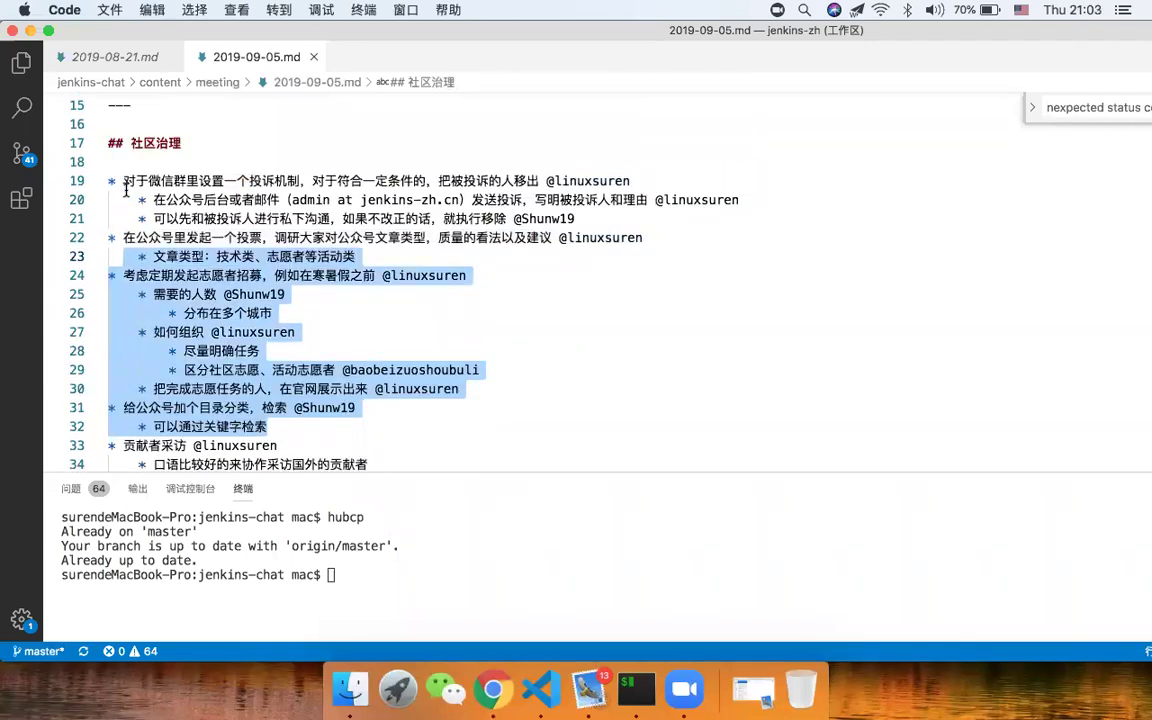
shift+click(111, 182)
key(BackSpace)
key(BackSpace)
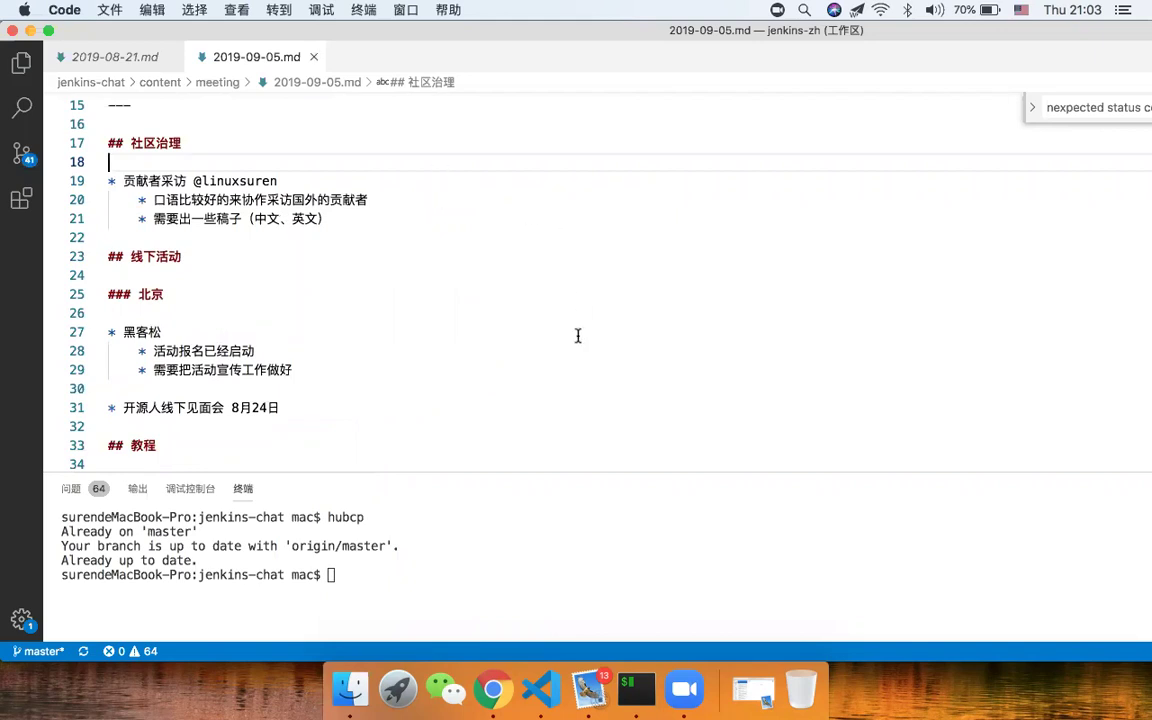
Replace the 贡献者采访 bullet and its sub-items with the single bullet "公众号数据" and save the file
drag(350, 216, 10, 176)
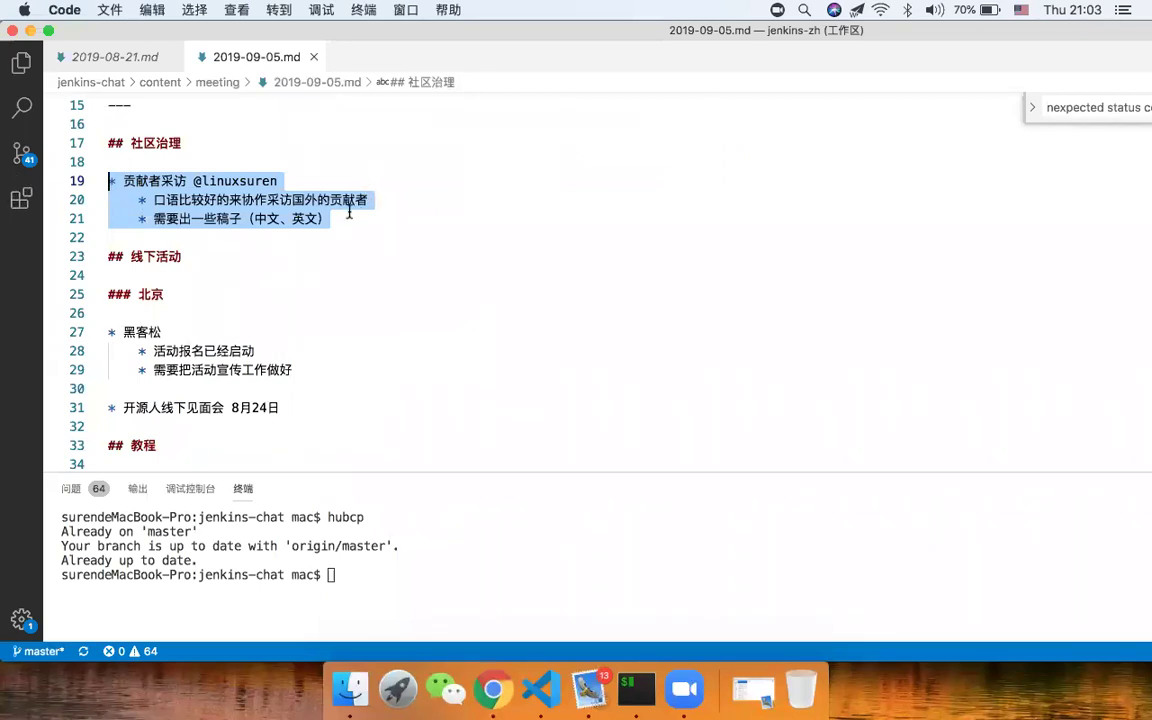
key(shift+Right)
key(shift+Right)
key(shift+Right)
key(shift+Left)
text(gongzhonghao)
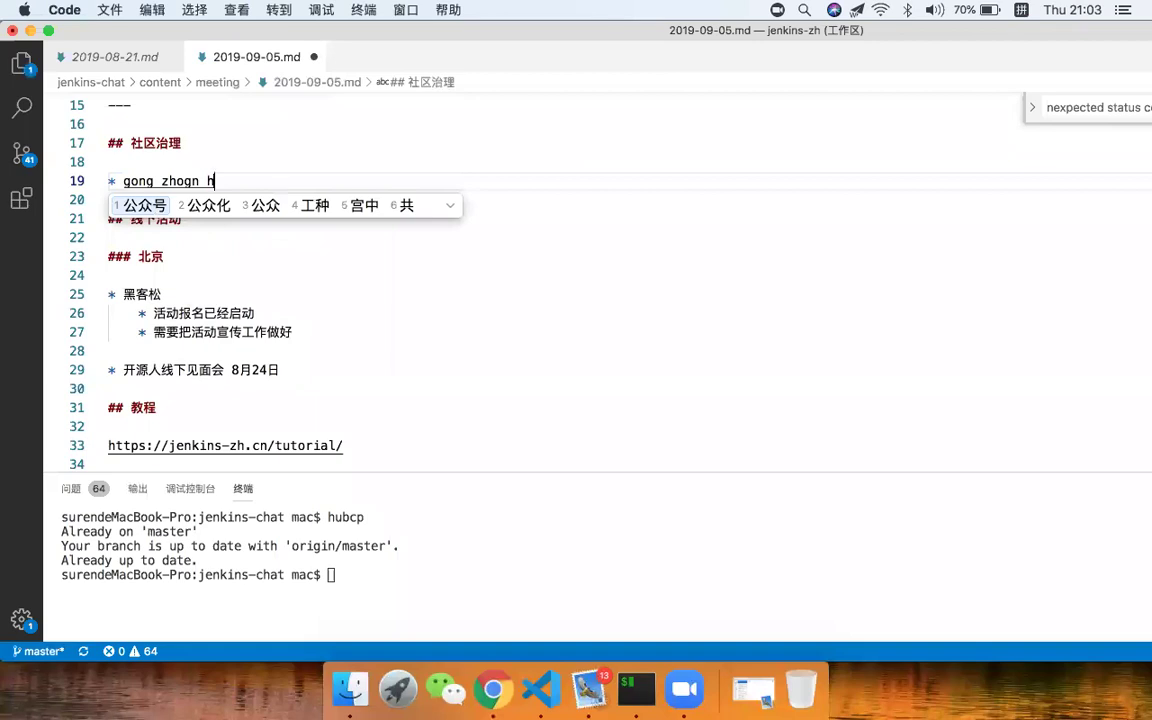
key(space)
text(shuju)
key(space)
key(super+s)
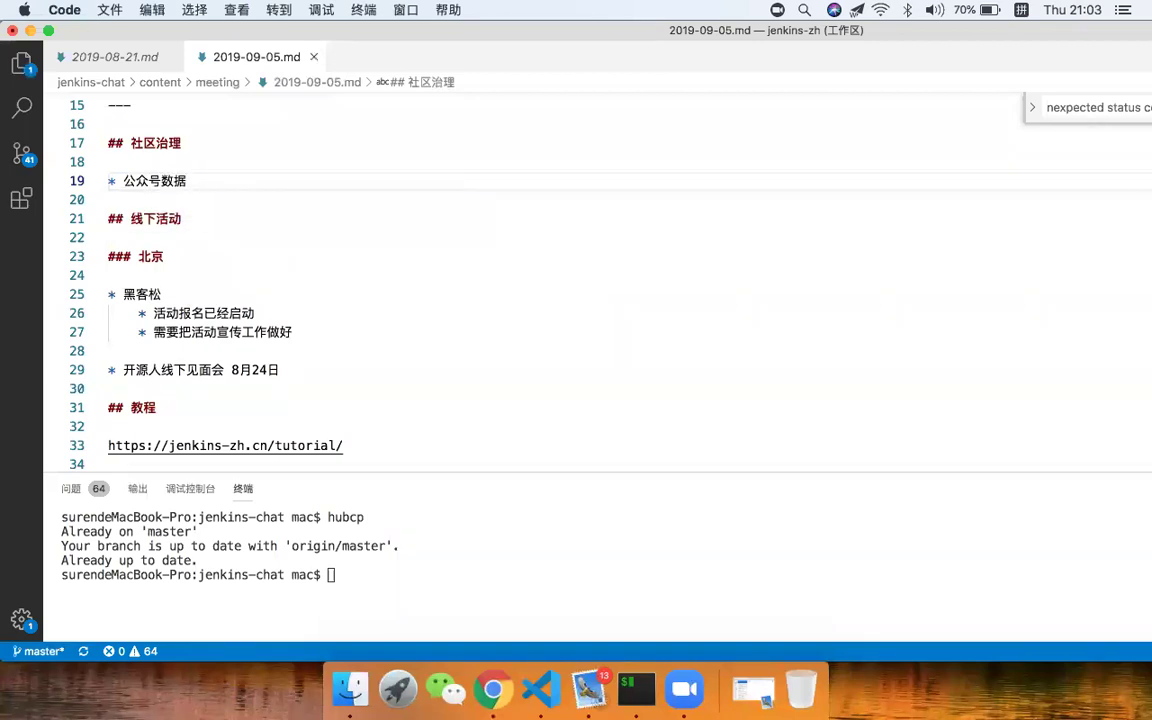
Switch to Chrome and examine the account statistics, scheduled post and sent articles on the WeChat official account home page
key(super+Tab)
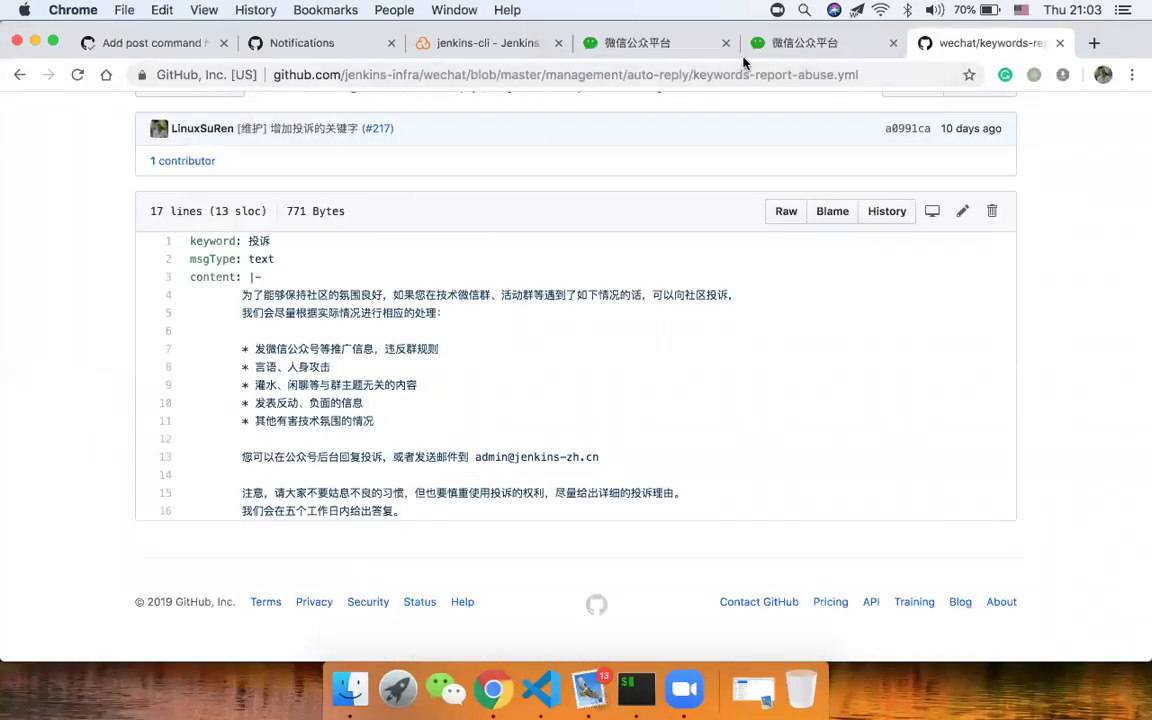
click(790, 43)
scroll(570, 235, down, 5)
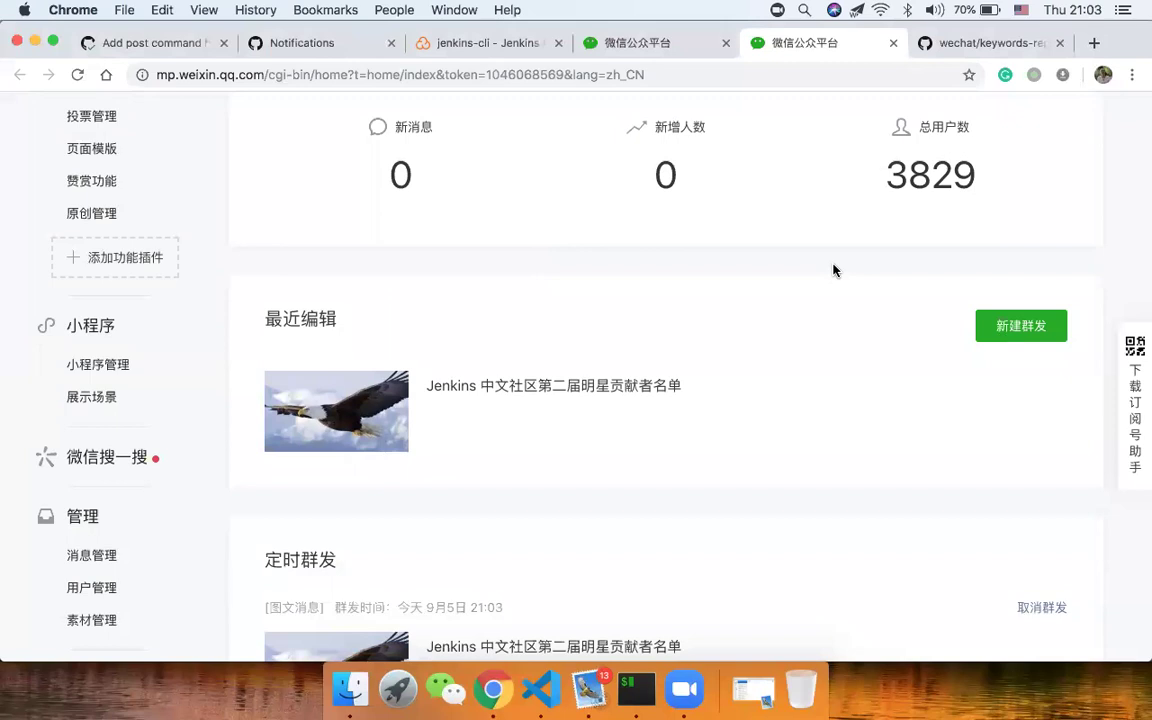
scroll(833, 270, up, 3)
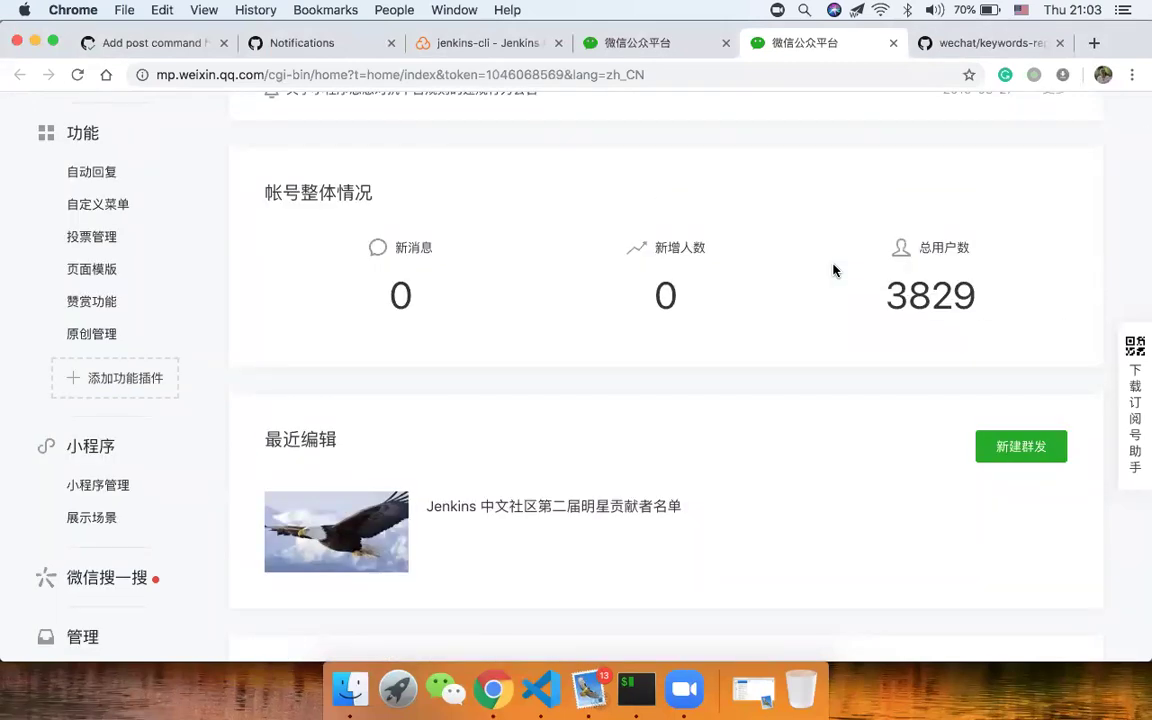
scroll(833, 270, down, 10)
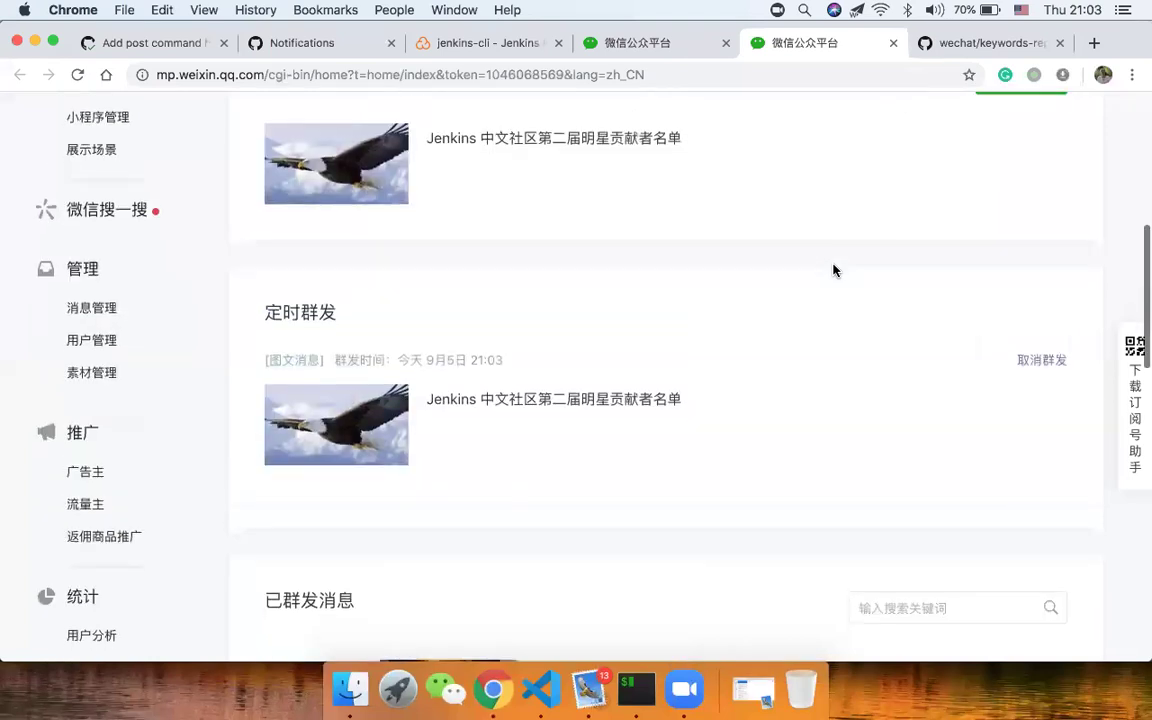
scroll(778, 364, down, 5)
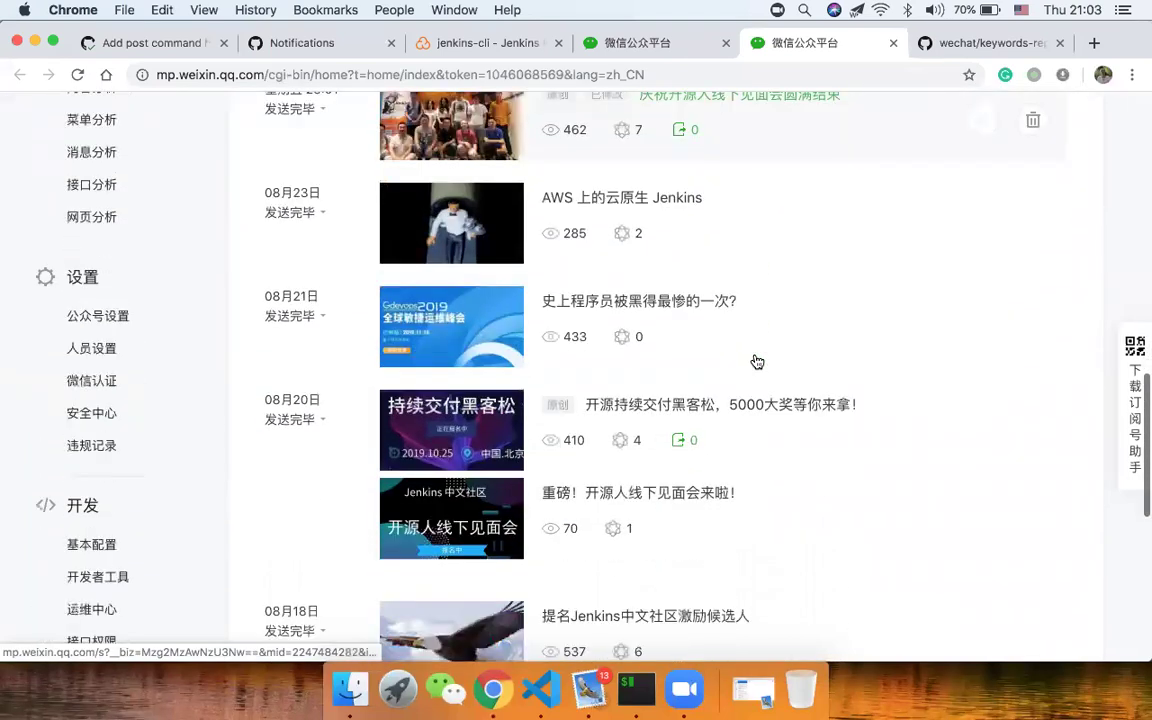
scroll(756, 360, up, 2)
scroll(756, 360, up, 2)
Browse the recent user messages on the 消息管理 page, opening and collapsing the reply box of the newest message
click(662, 45)
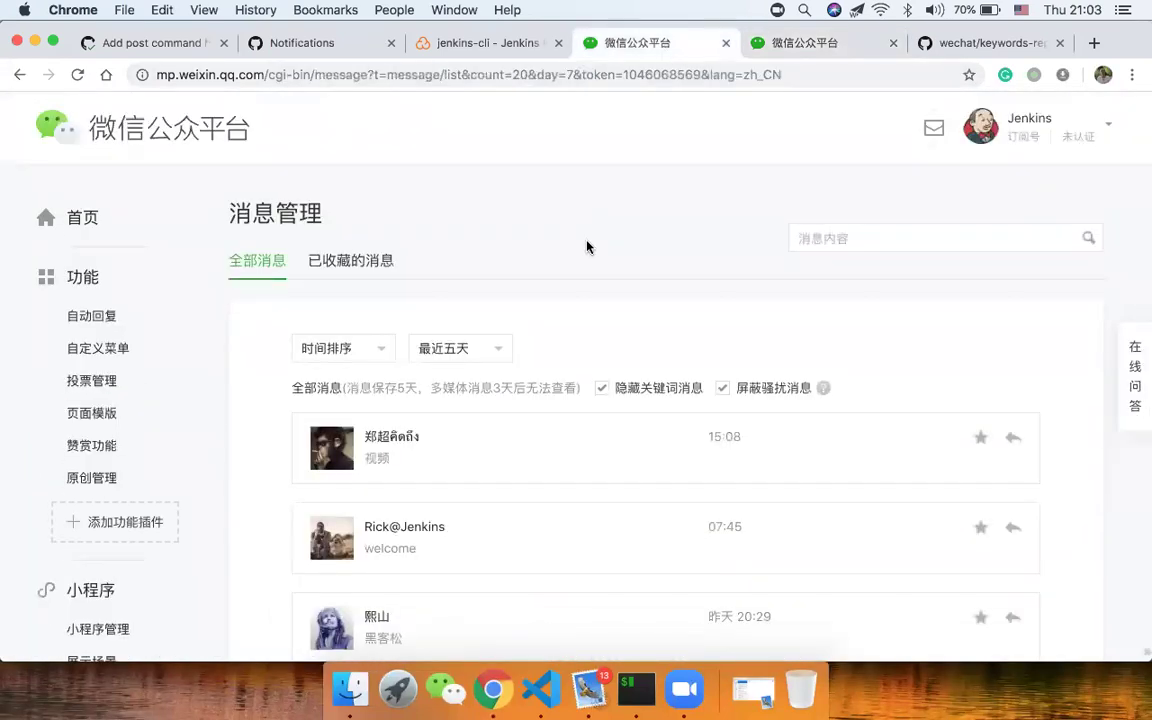
scroll(587, 247, down, 3)
scroll(587, 247, down, 1)
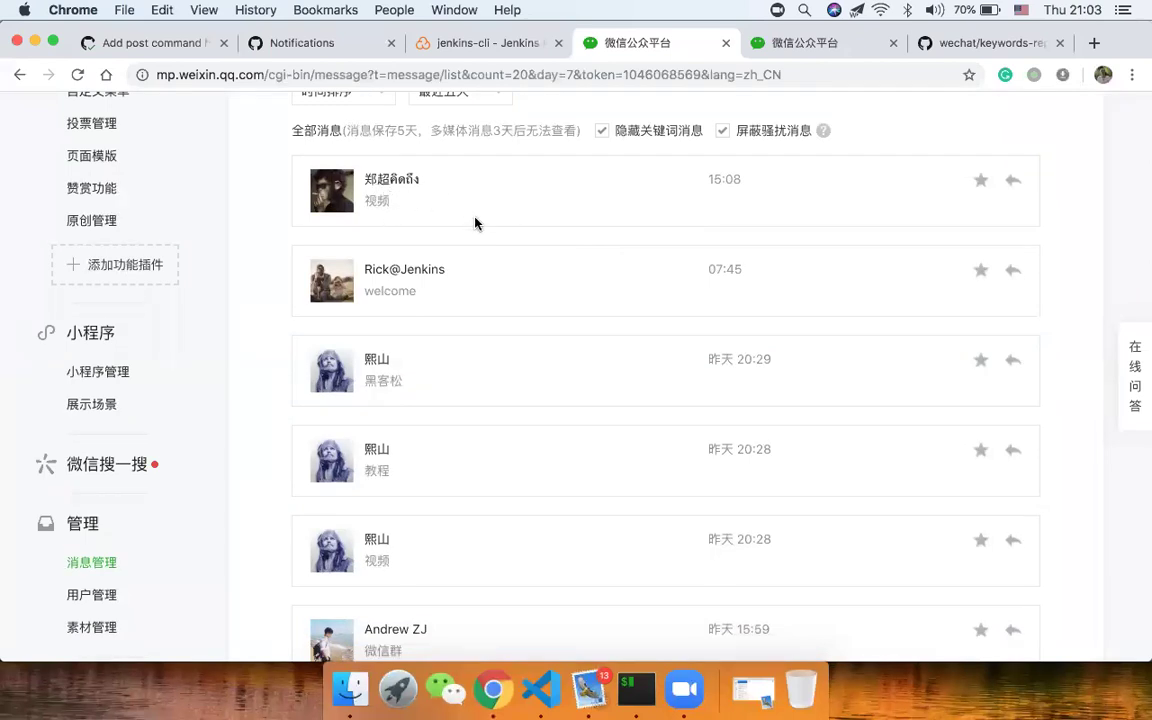
click(1014, 180)
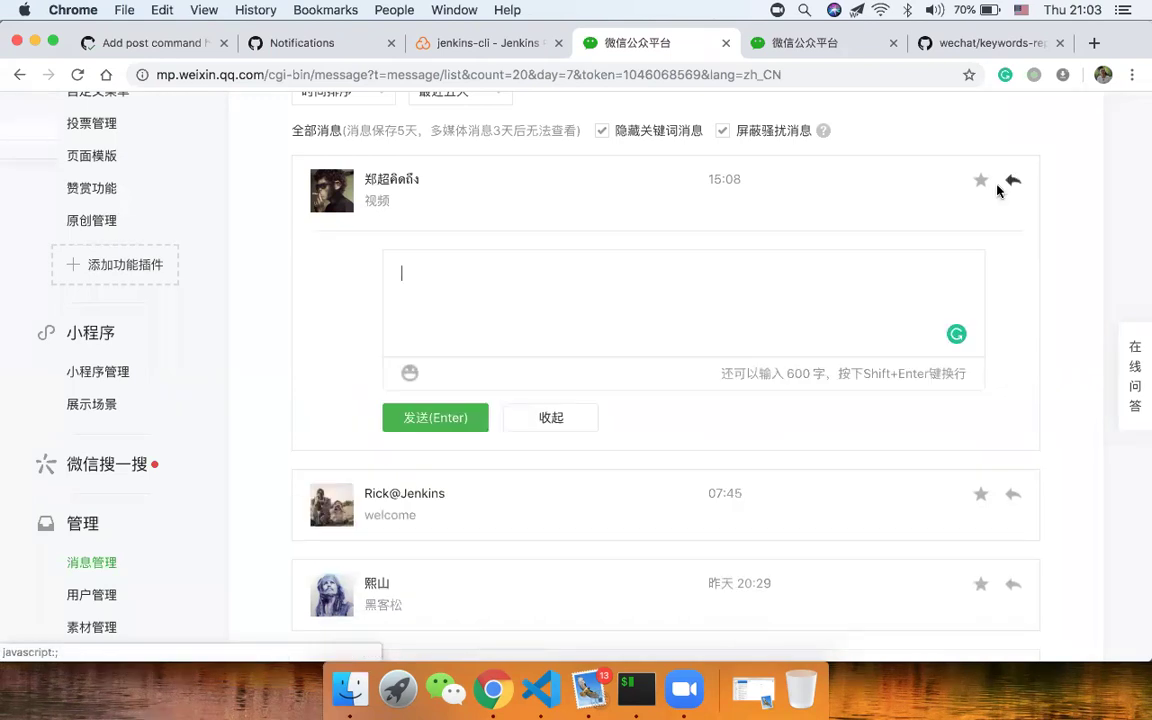
click(578, 418)
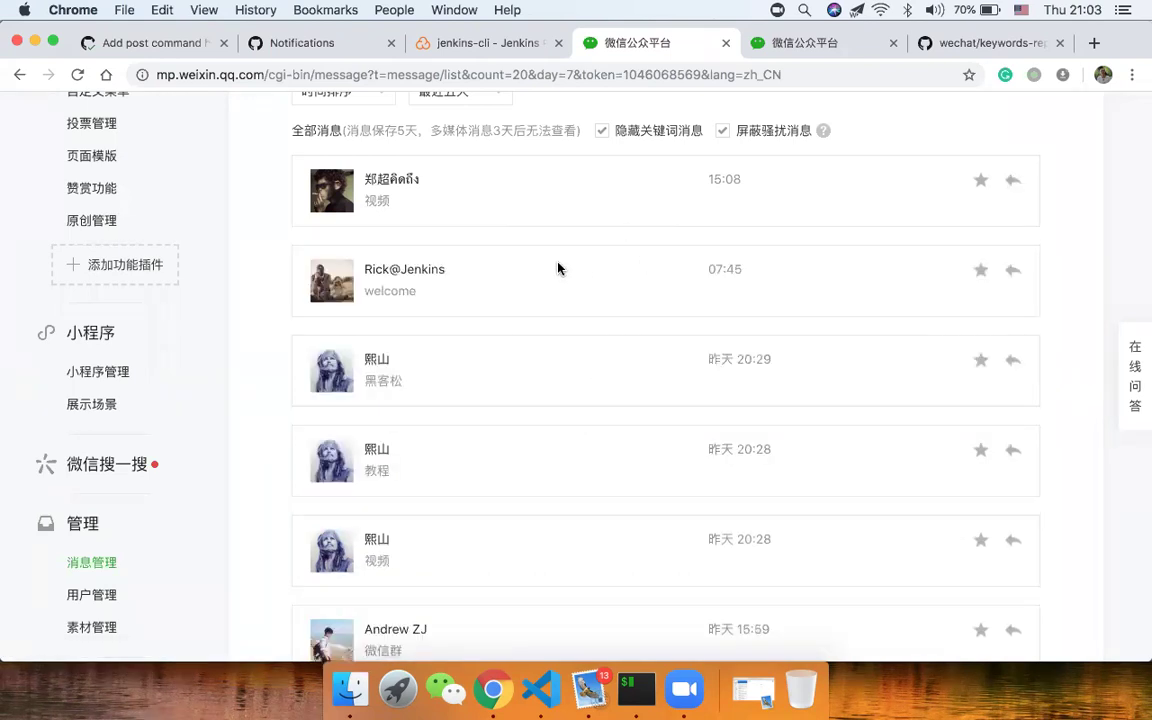
scroll(470, 380, down, 4)
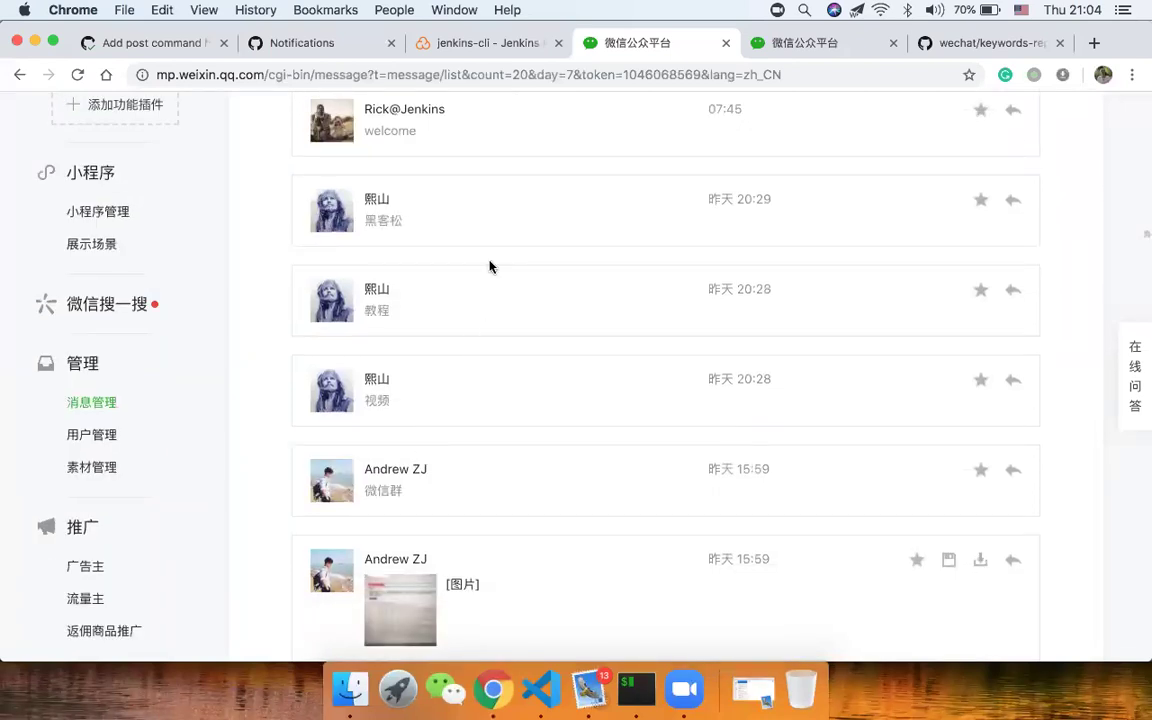
Browse the older user messages on the 消息管理 page, highlighting the message about the Jenkins 2.176.3 mail bug
scroll(452, 380, down, 5)
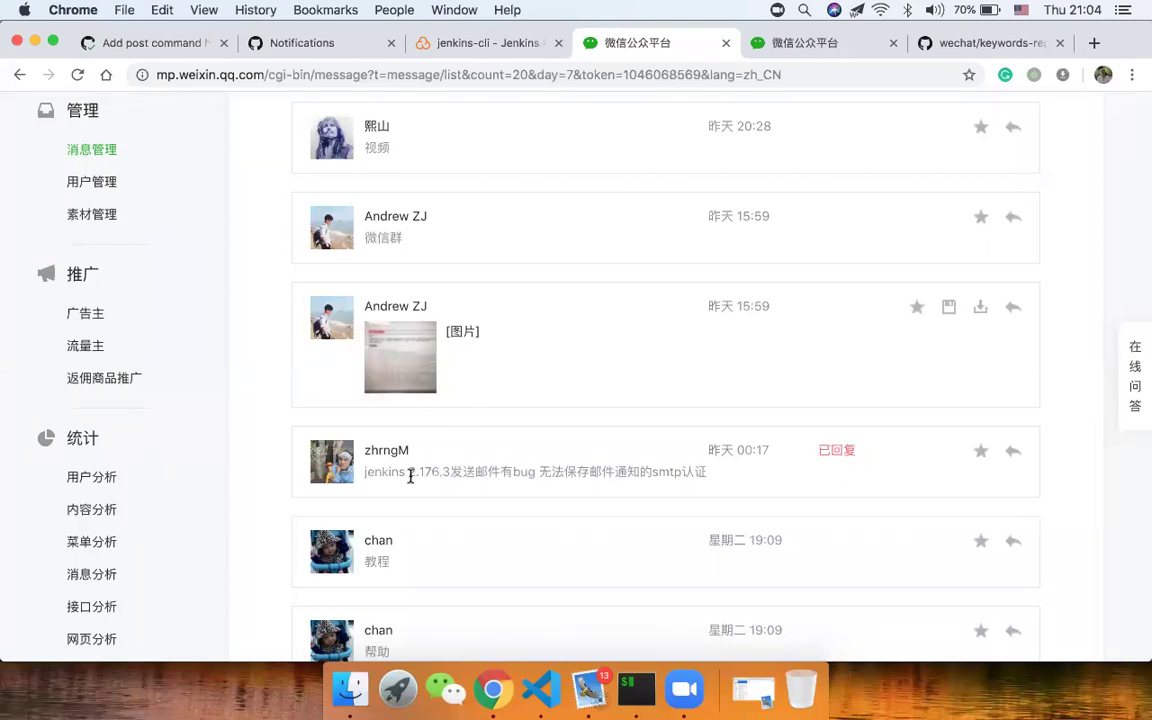
drag(670, 476, 380, 467)
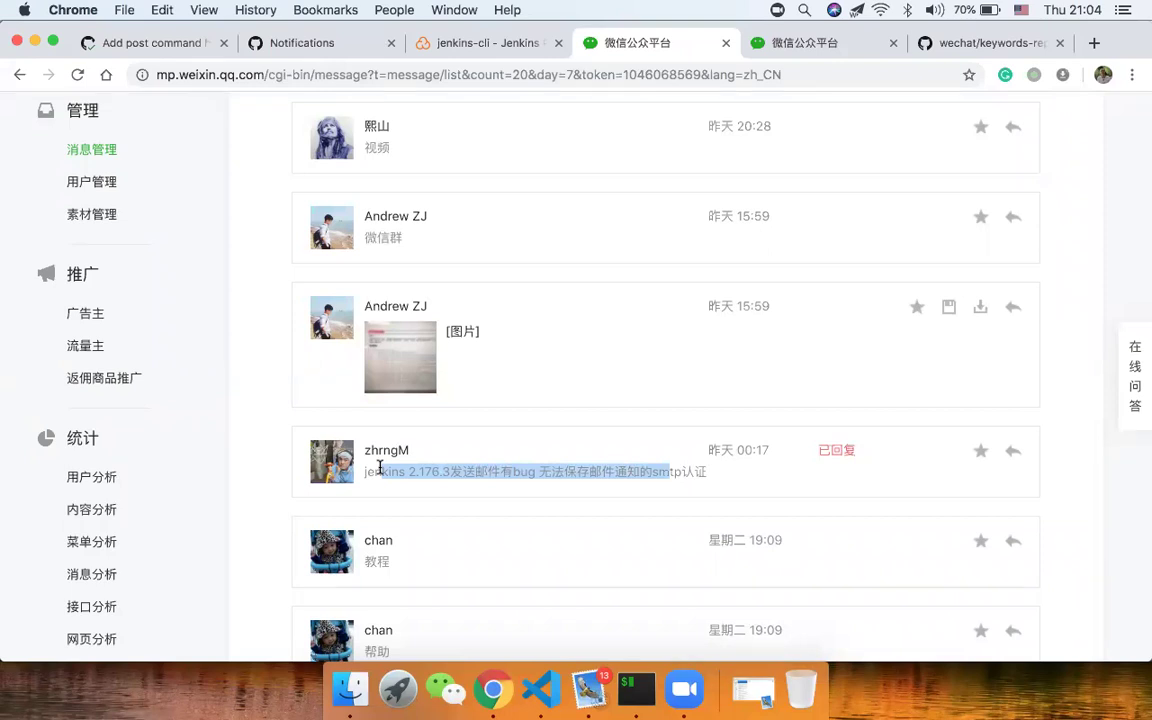
scroll(380, 467, down, 3)
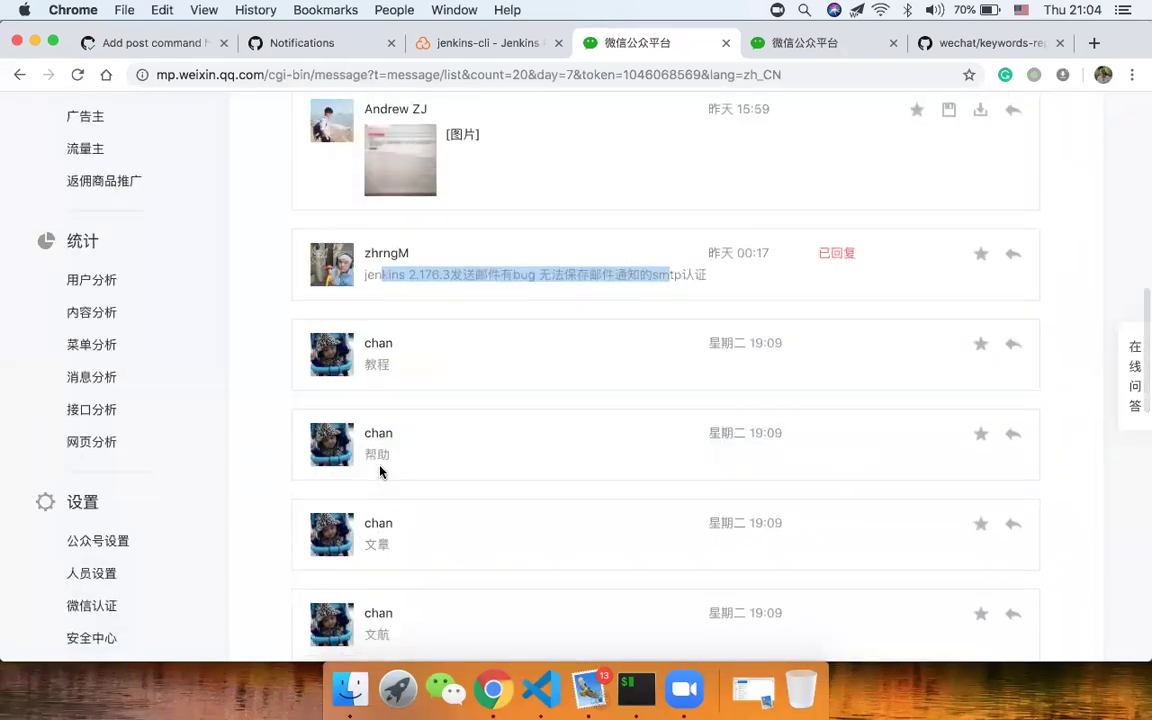
scroll(385, 450, down, 1)
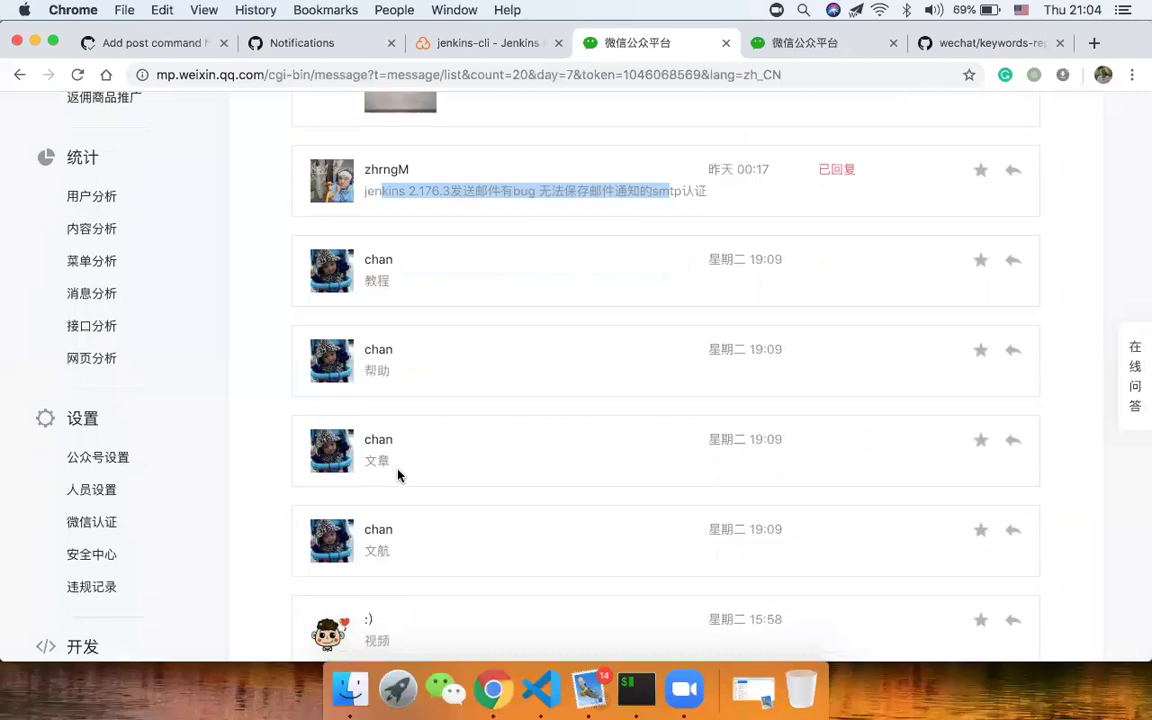
scroll(392, 535, down, 4)
scroll(390, 535, down, 5)
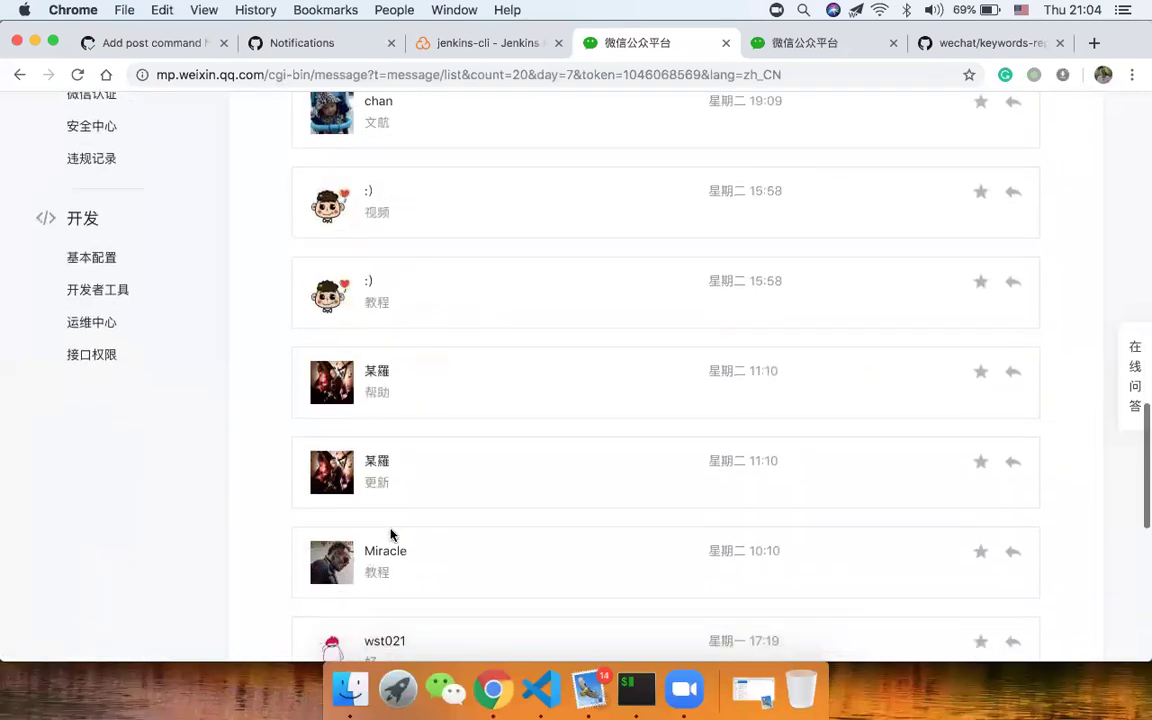
scroll(390, 535, down, 4)
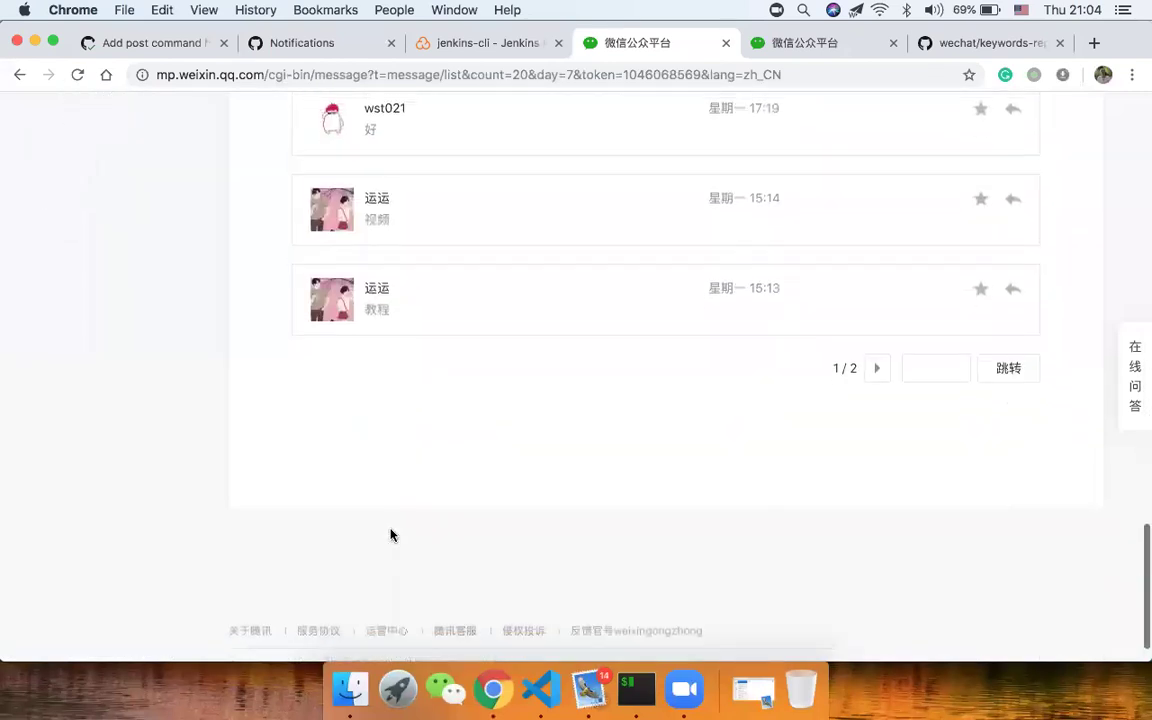
scroll(390, 535, up, 20)
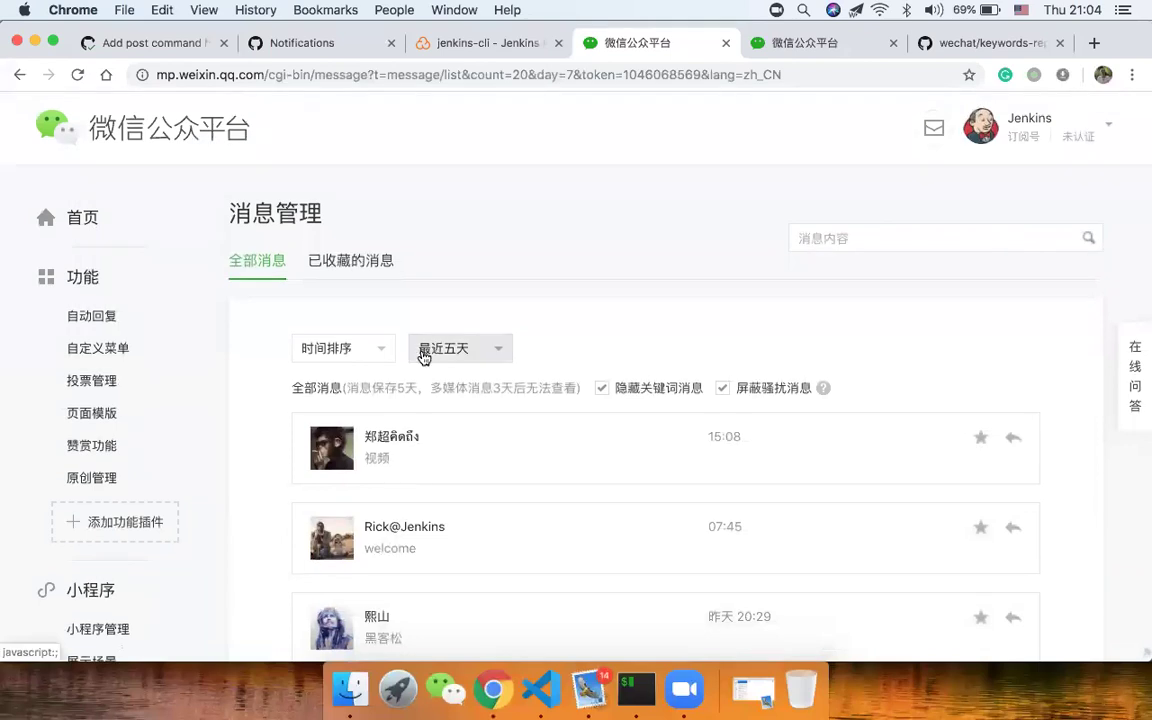
scroll(358, 435, down, 10)
scroll(358, 435, up, 4)
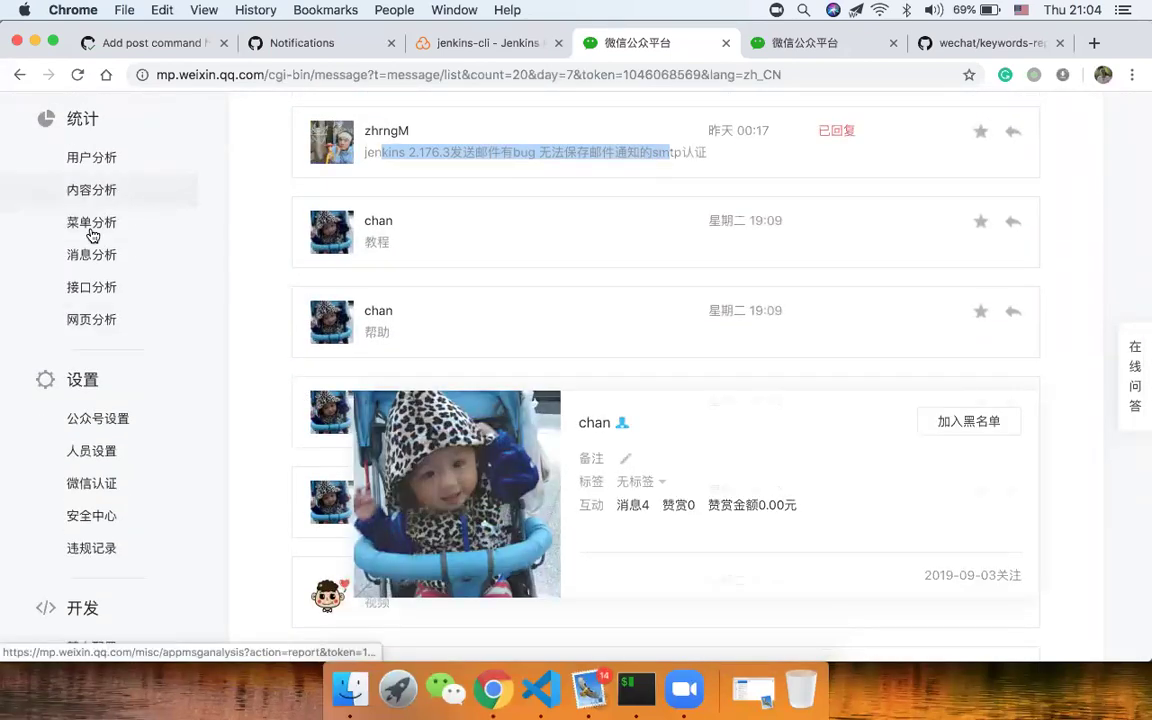
Open the 消息分析 statistics and view the 月报 report for the 消息发送次数 and 人均发送次数 metrics
click(92, 257)
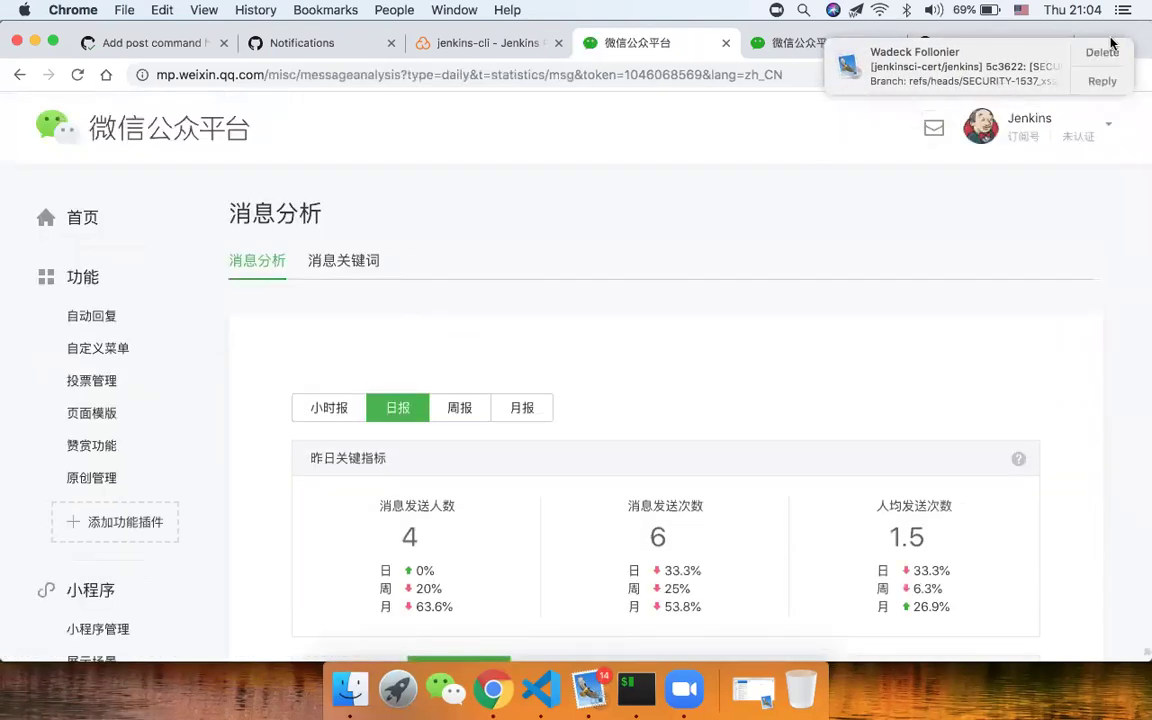
scroll(757, 270, down, 5)
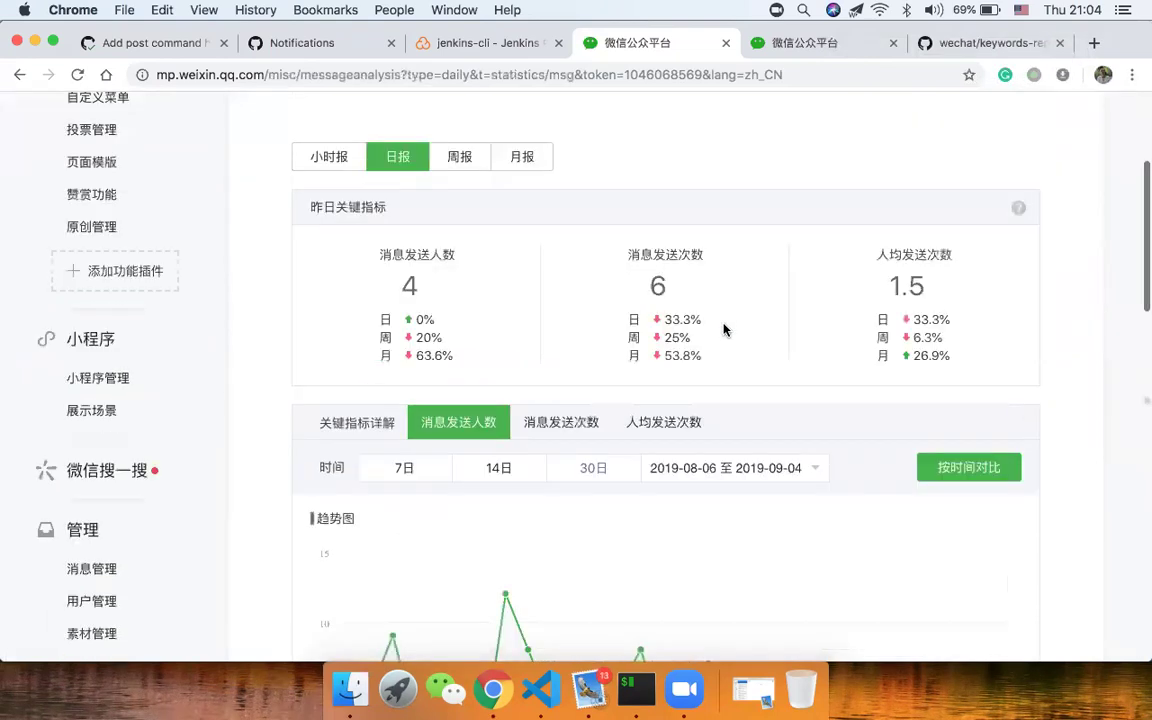
click(525, 135)
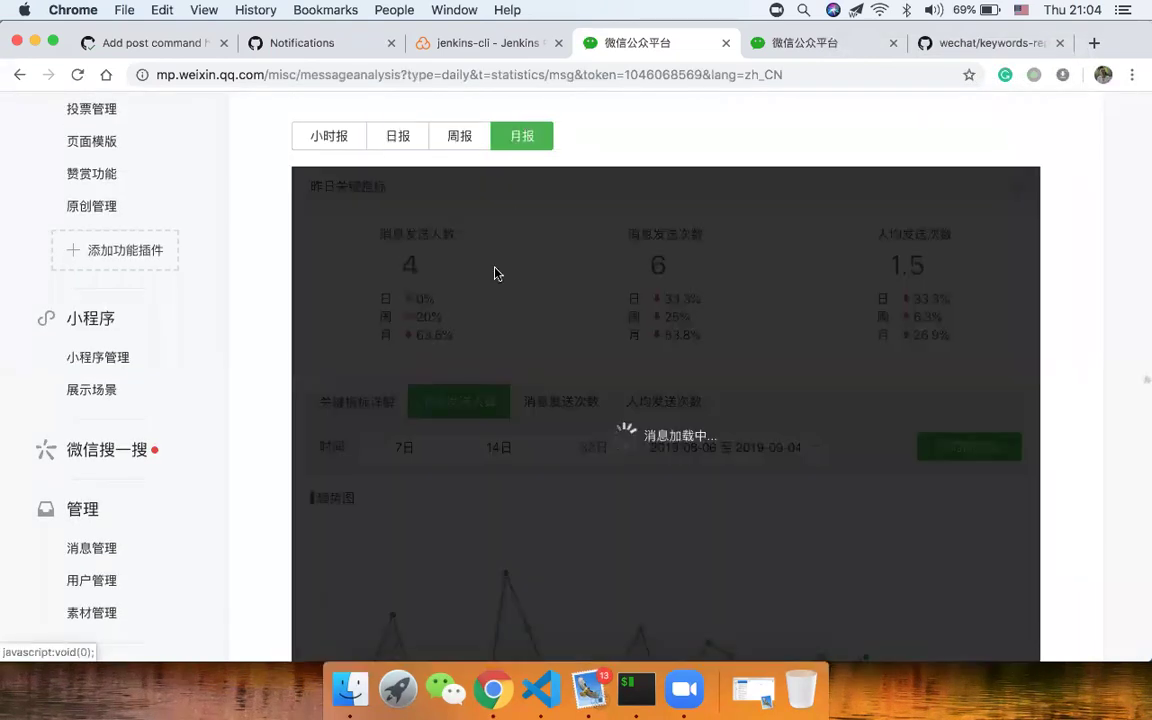
scroll(490, 300, down, 2)
scroll(490, 300, down, 5)
scroll(489, 300, up, 6)
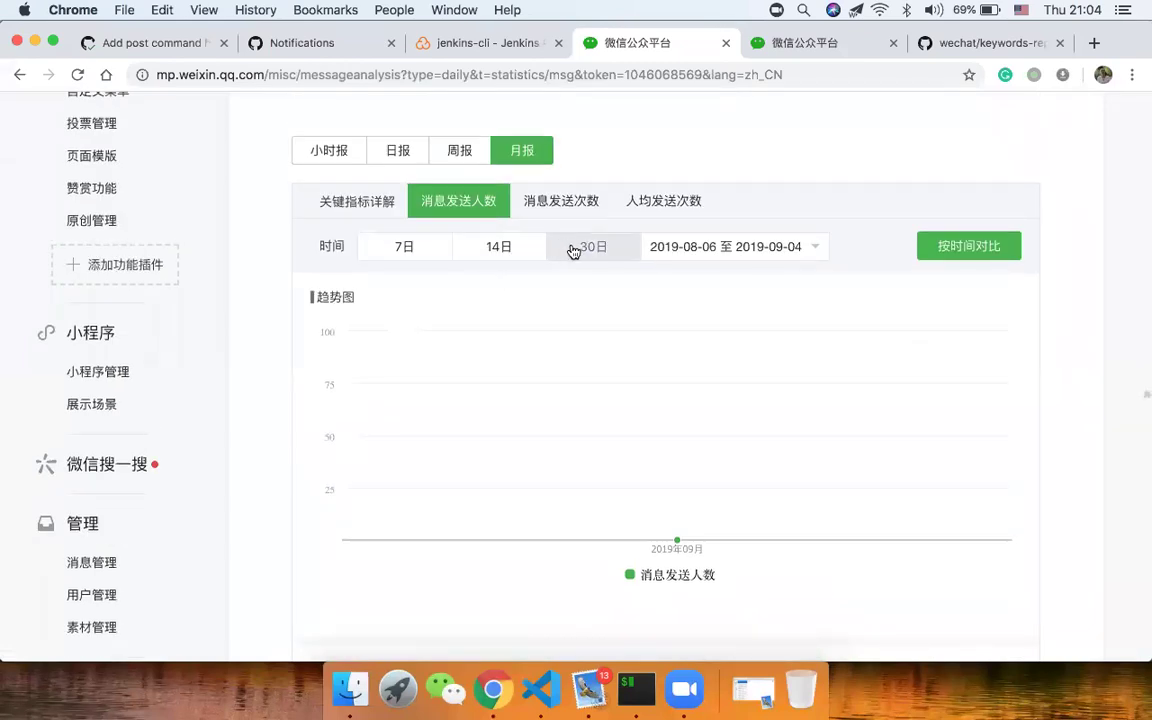
click(530, 197)
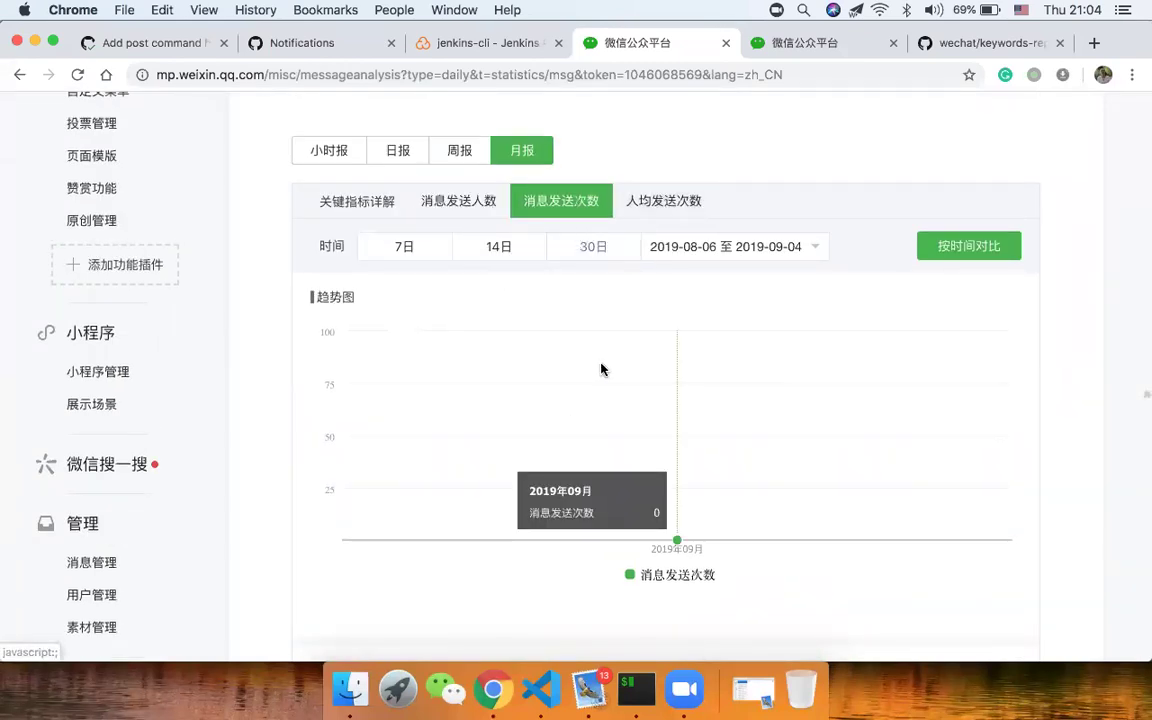
click(650, 201)
Show the 日报 report and examine its trend chart, send-count distribution and detailed daily data
click(390, 152)
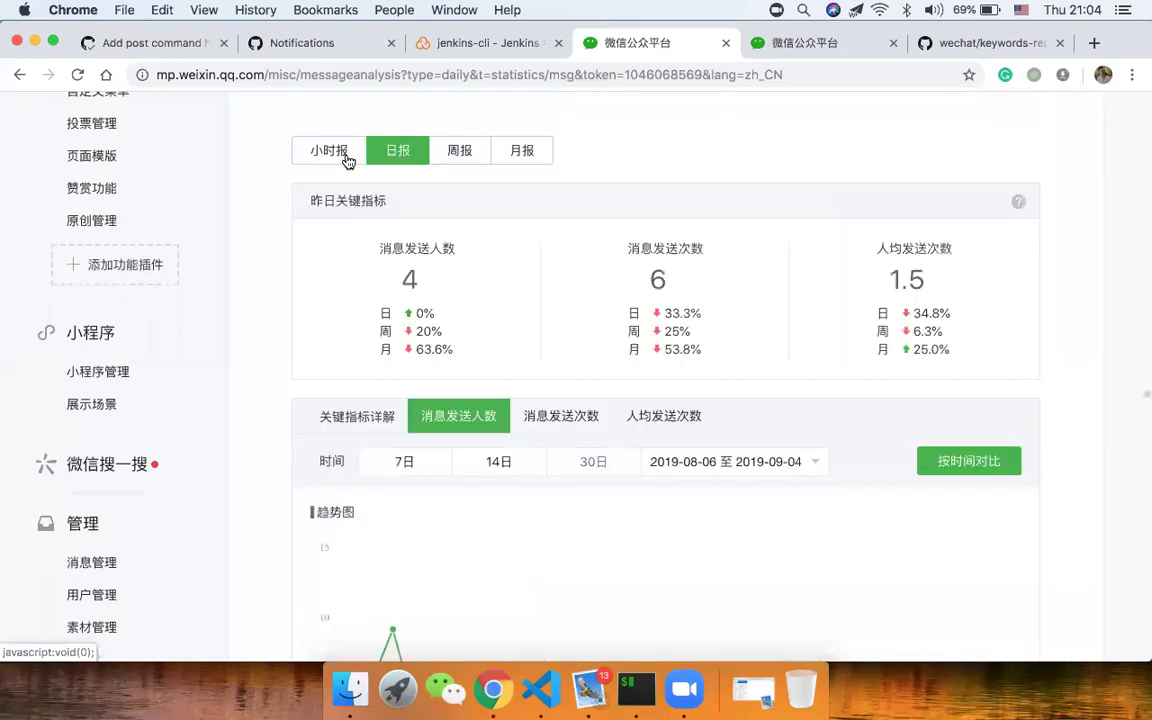
scroll(321, 380, down, 5)
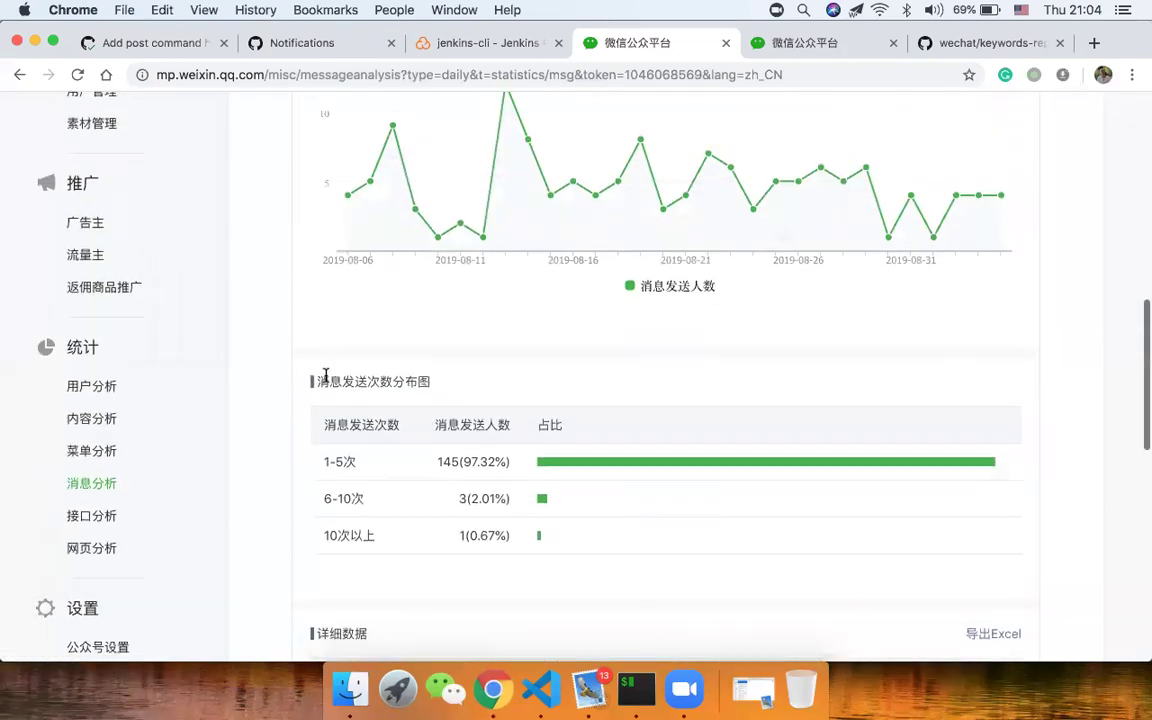
scroll(464, 384, down, 3)
scroll(464, 384, down, 3)
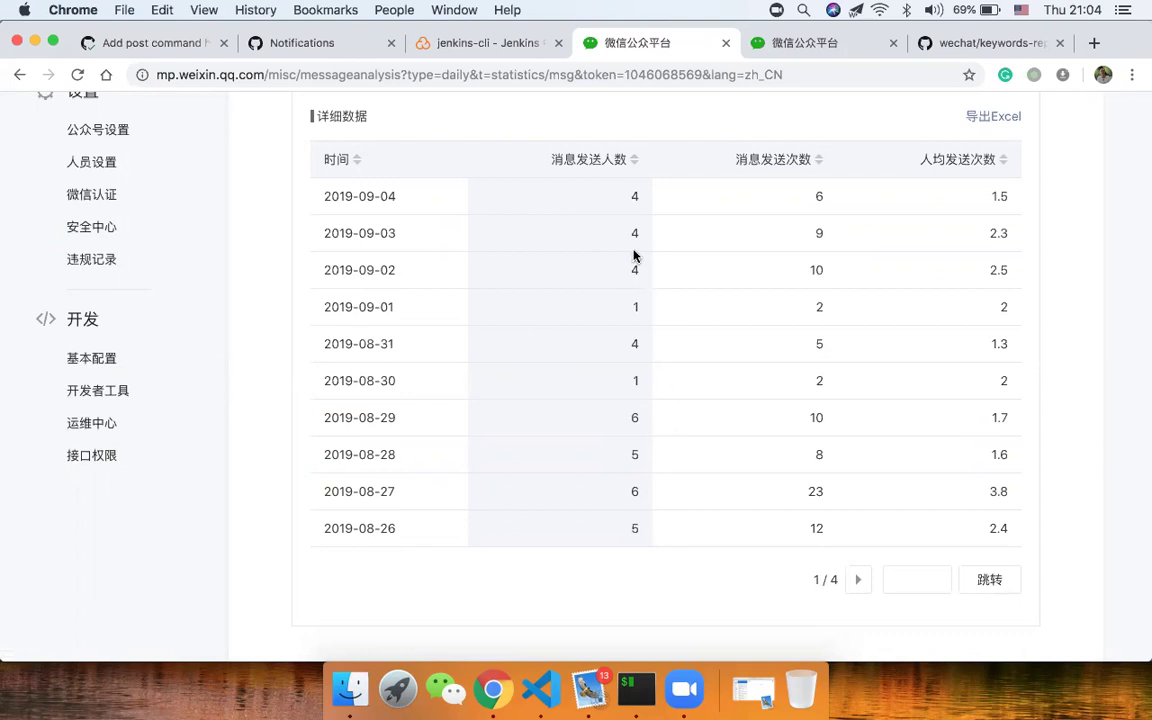
scroll(633, 256, up, 10)
scroll(634, 254, up, 9)
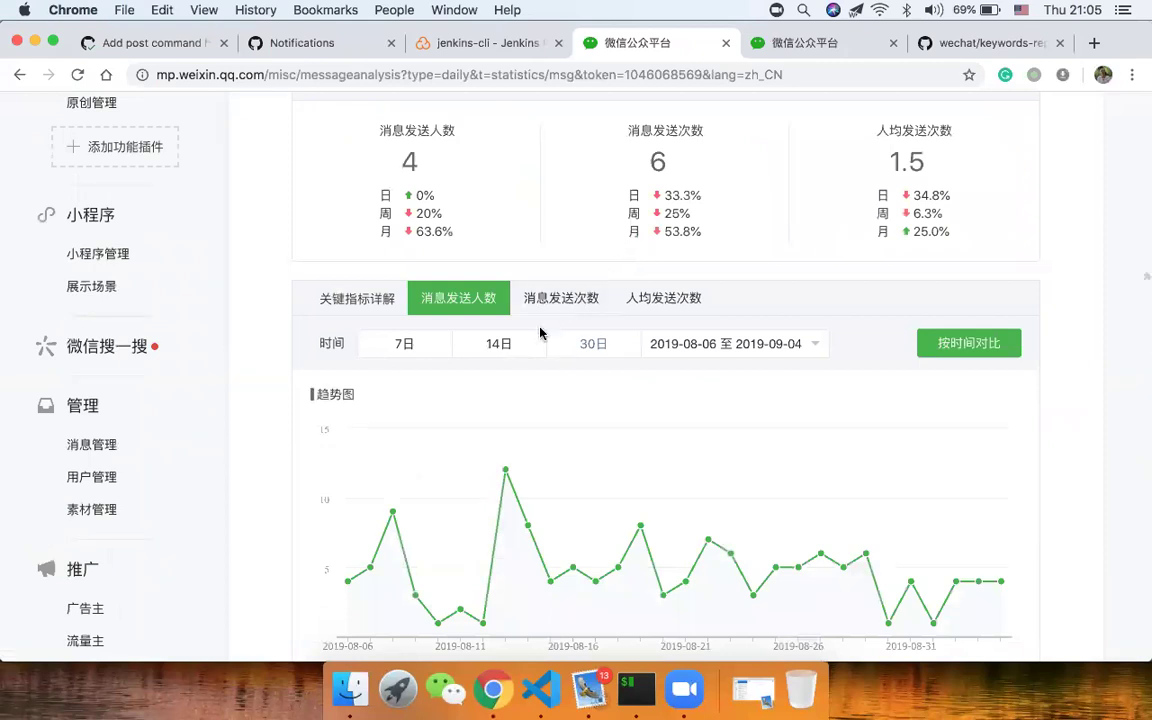
scroll(540, 333, up, 8)
Open the 消息关键词 ranking and examine its top ten keywords, highlighting 黑客松, 视频, 教程 and 万门大学, and hide the meeting's video thumbnails
click(368, 260)
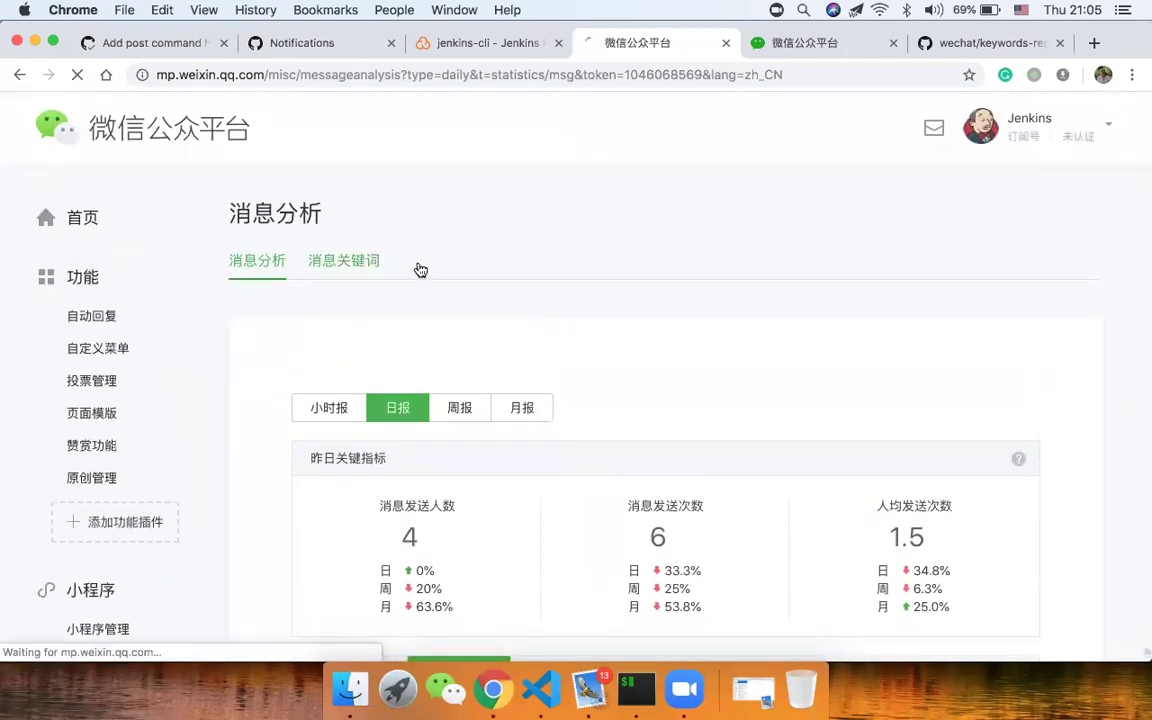
scroll(468, 420, down, 3)
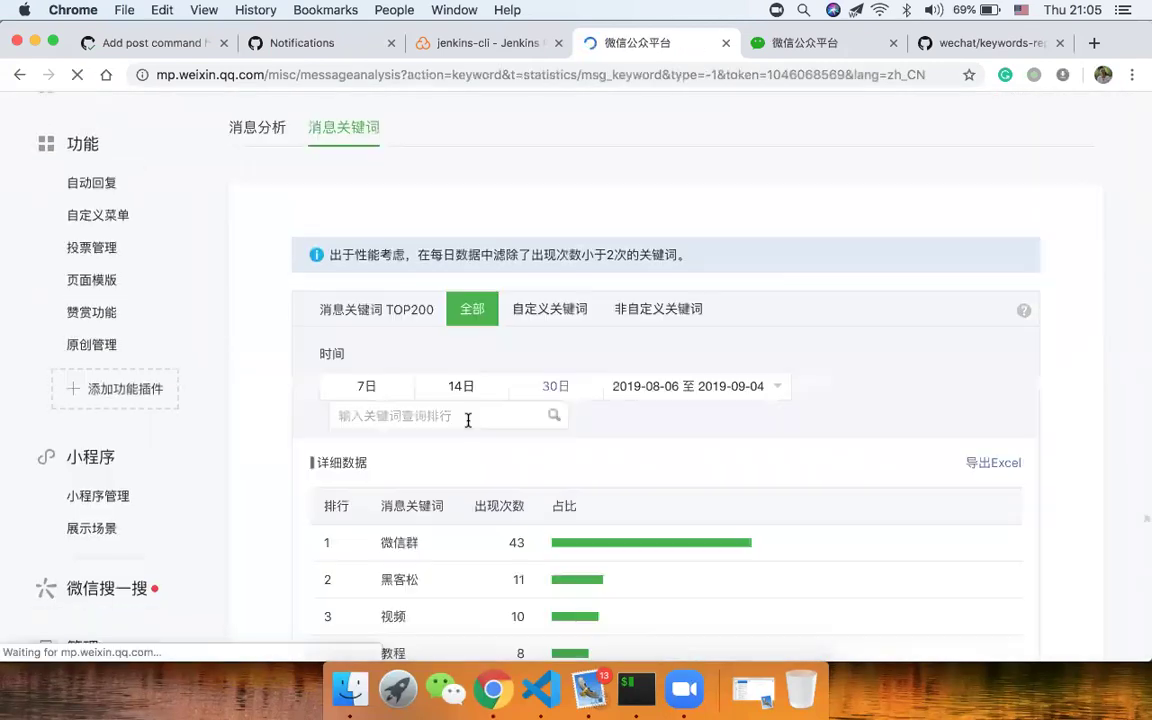
scroll(468, 420, down, 3)
scroll(468, 420, down, 3)
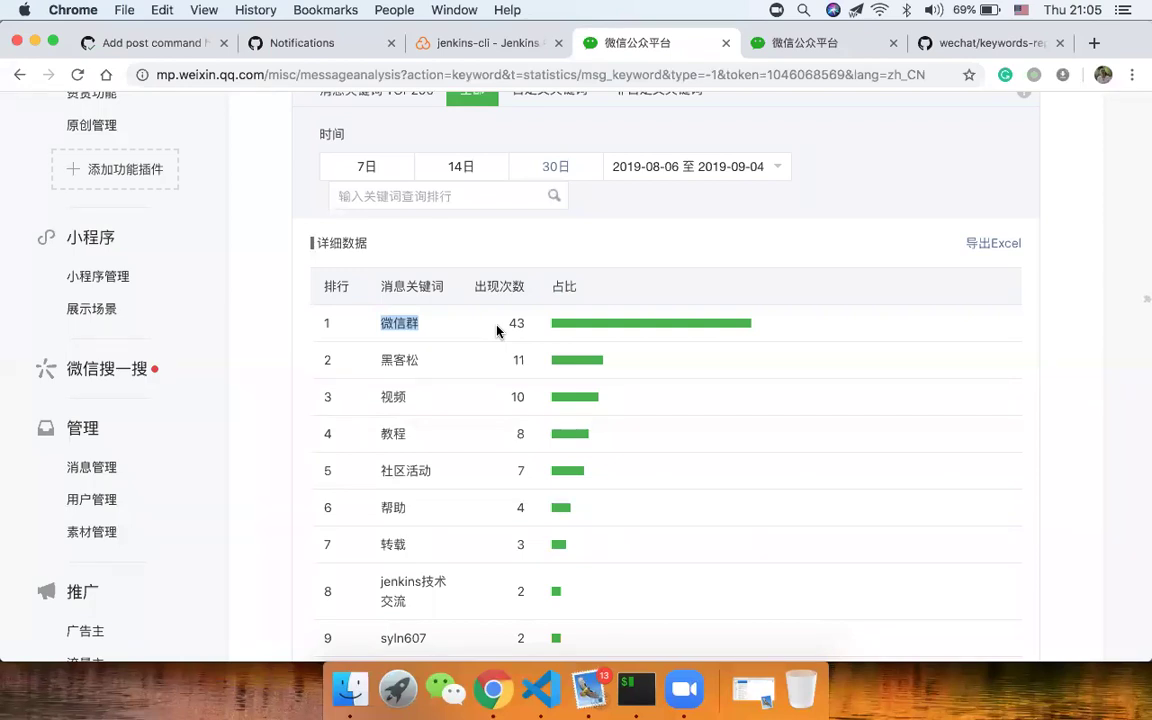
double_click(490, 367)
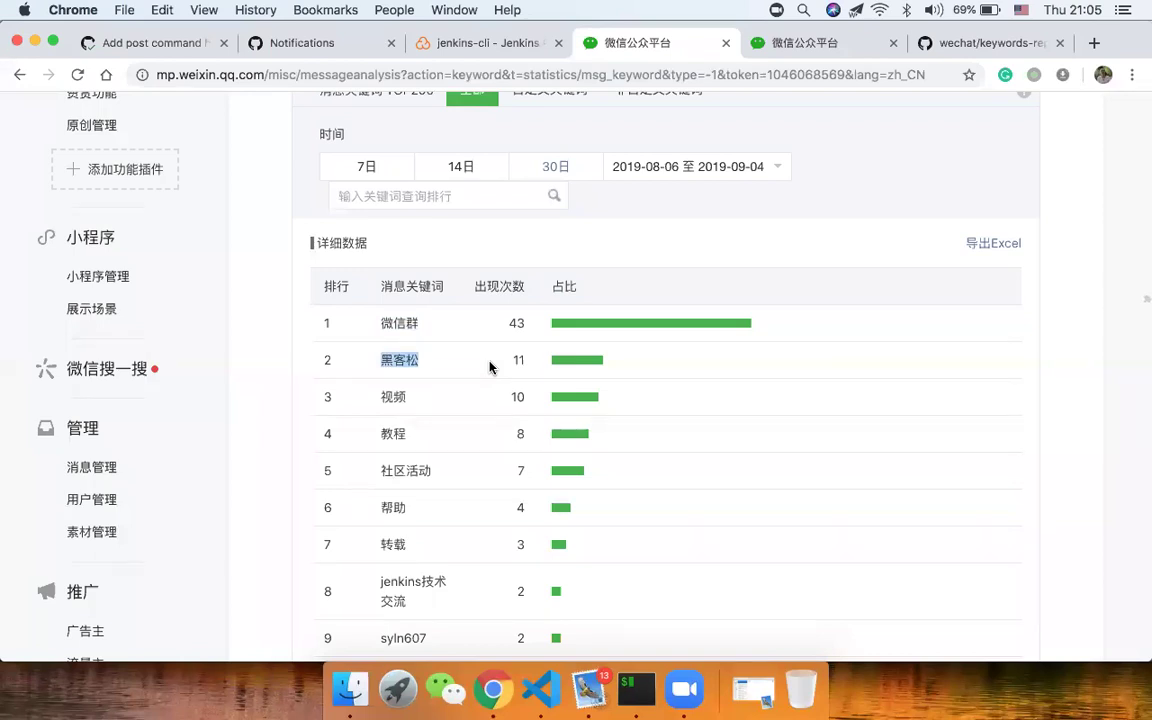
drag(450, 437, 318, 393)
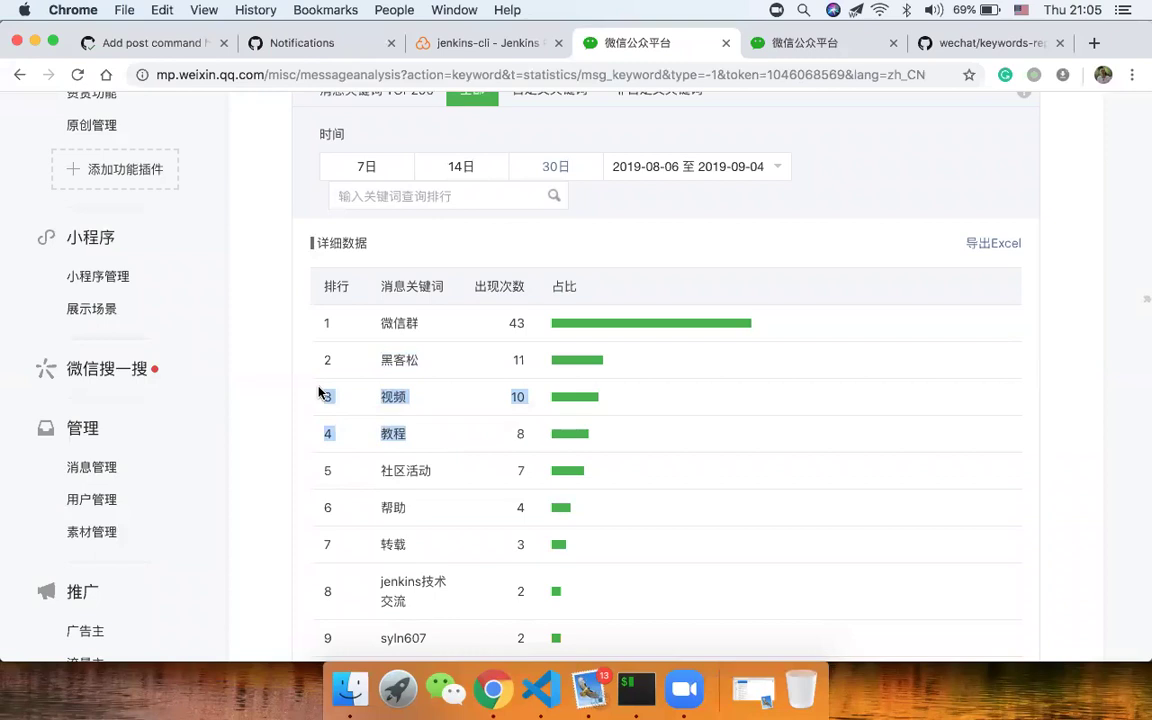
scroll(320, 392, down, 3)
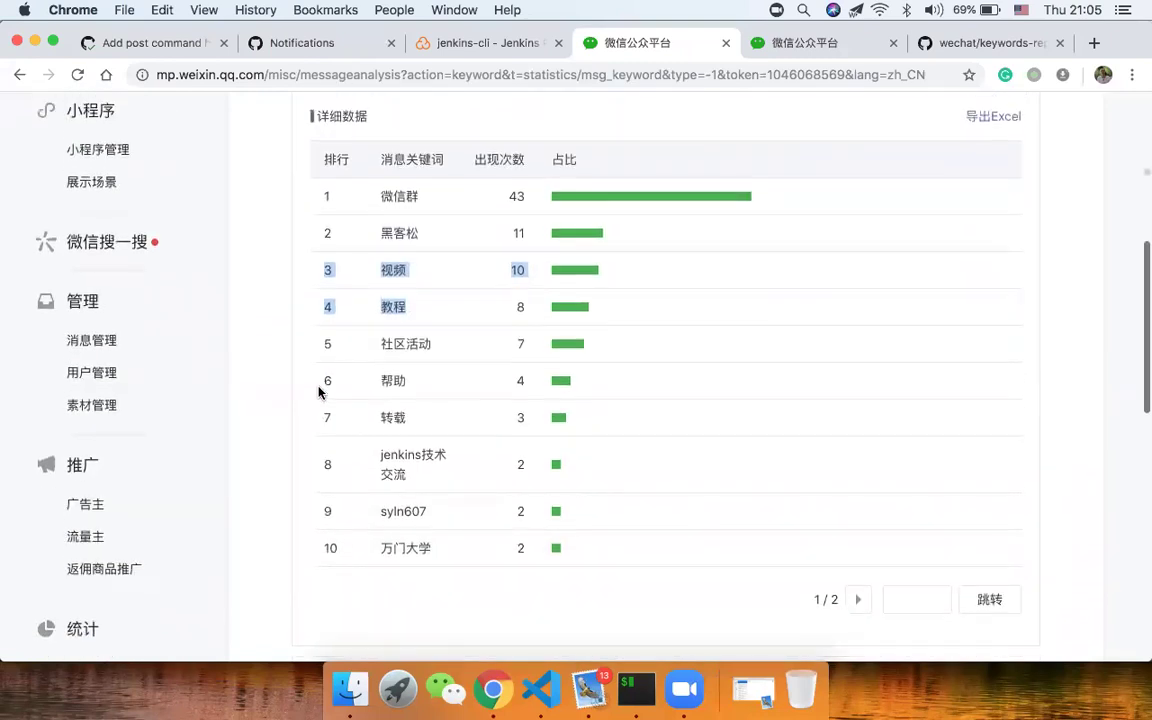
drag(381, 548, 462, 556)
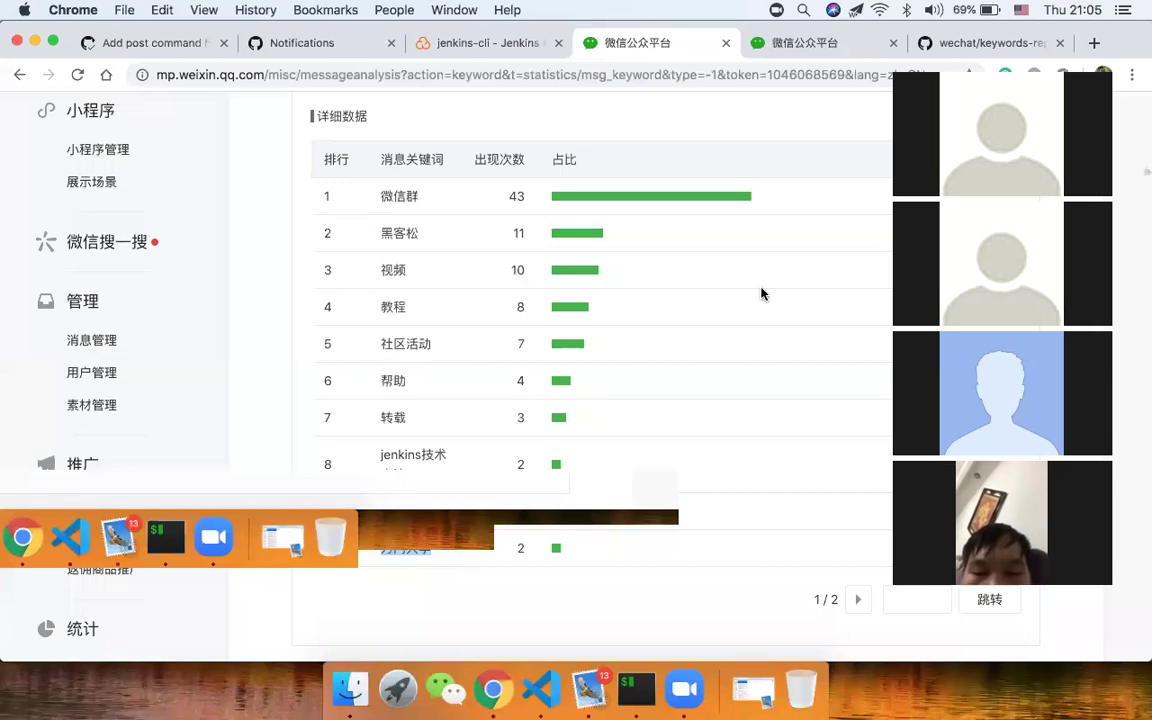
click(905, 60)
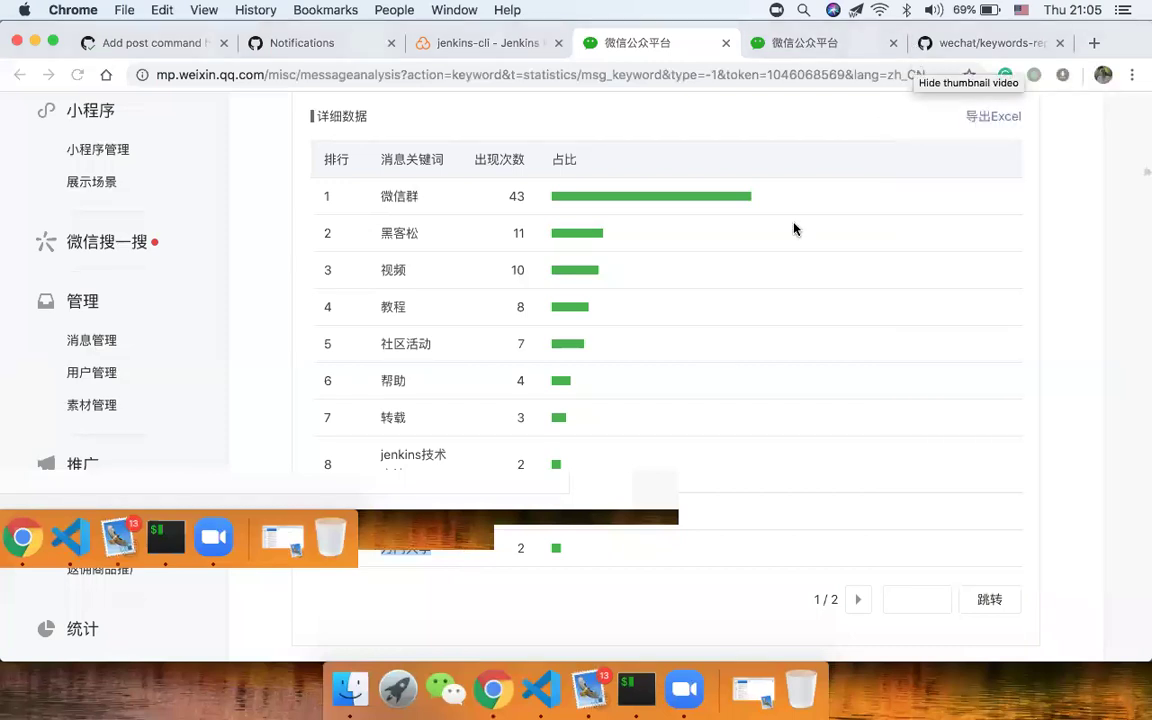
Copy the ninth-ranked message keyword and search for it on Baidu in a new tab
double_click(395, 508)
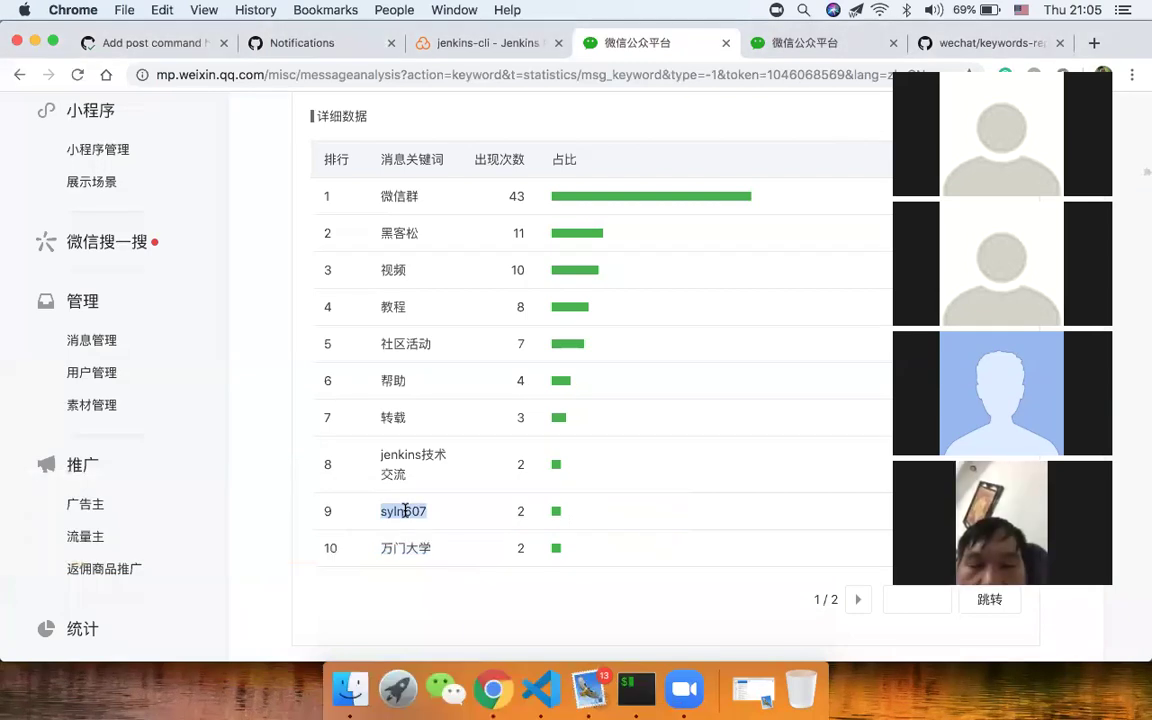
click(927, 76)
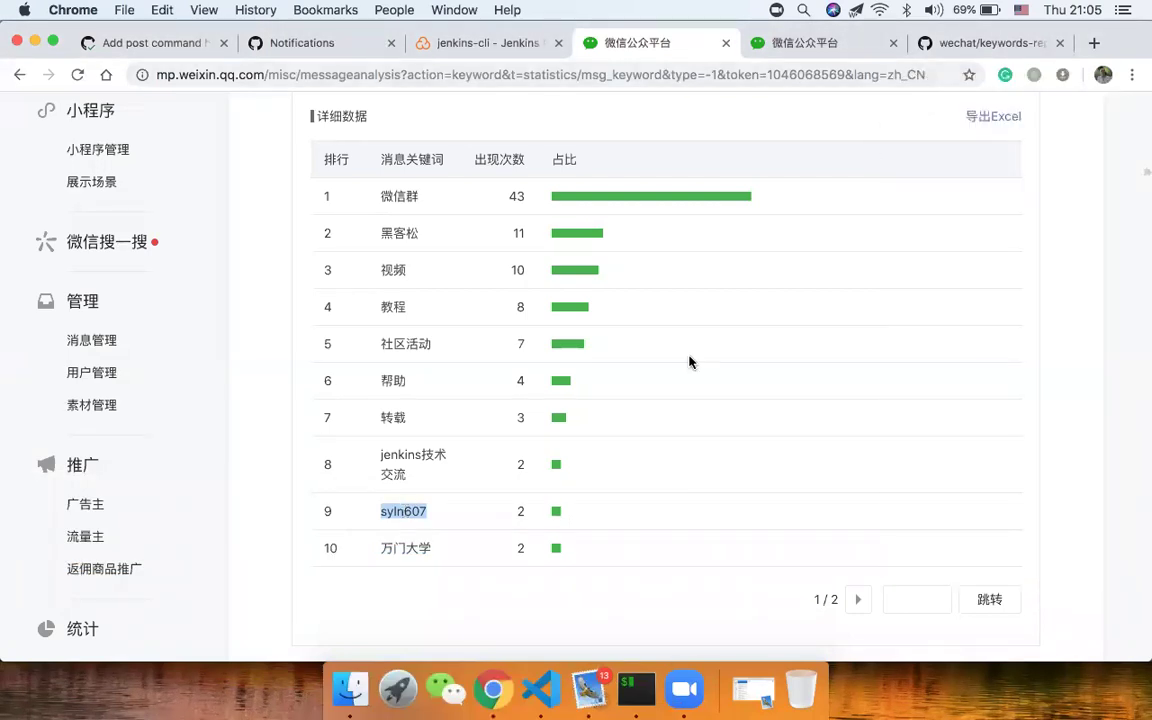
key(super+c)
key(super+t)
text(ba)
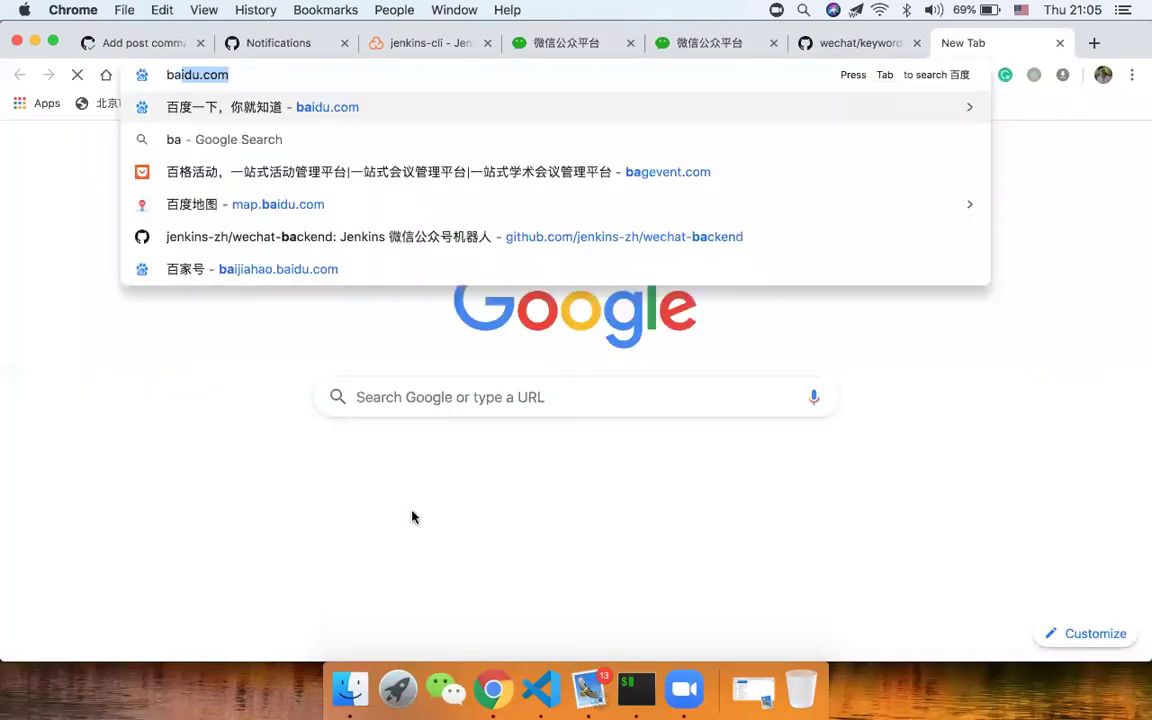
key(Return)
key(super+v)
key(Return)
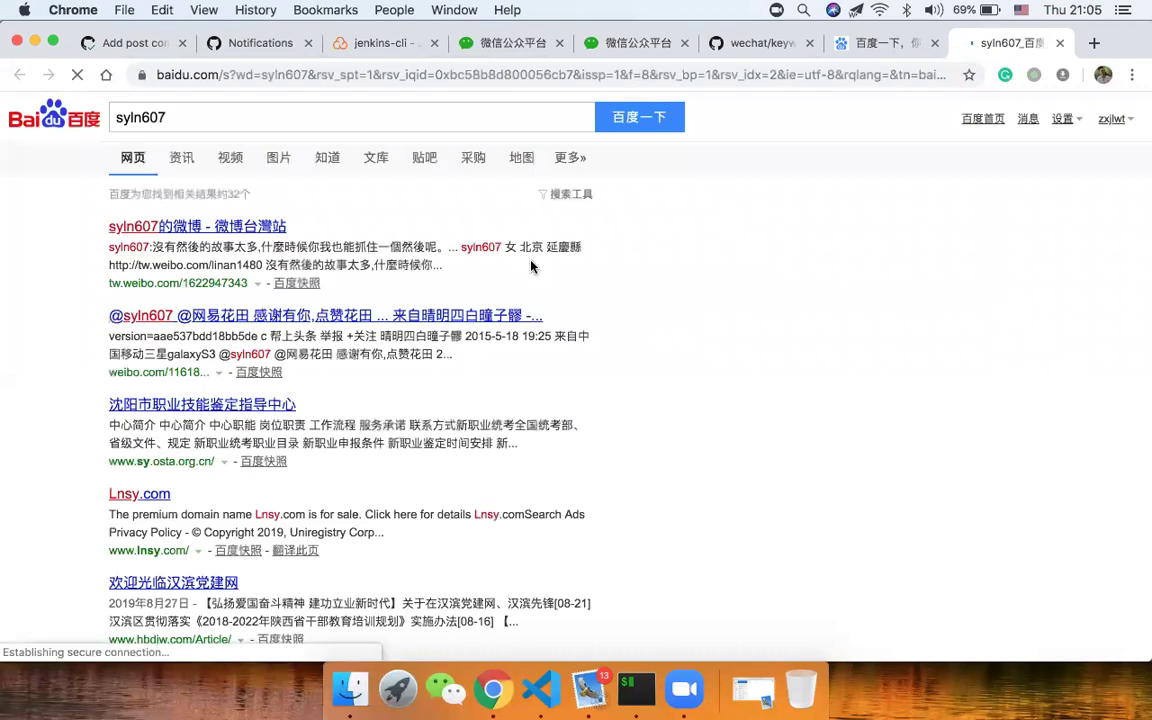
Close both Baidu tabs and review the 消息关键词 ranking again
click(935, 43)
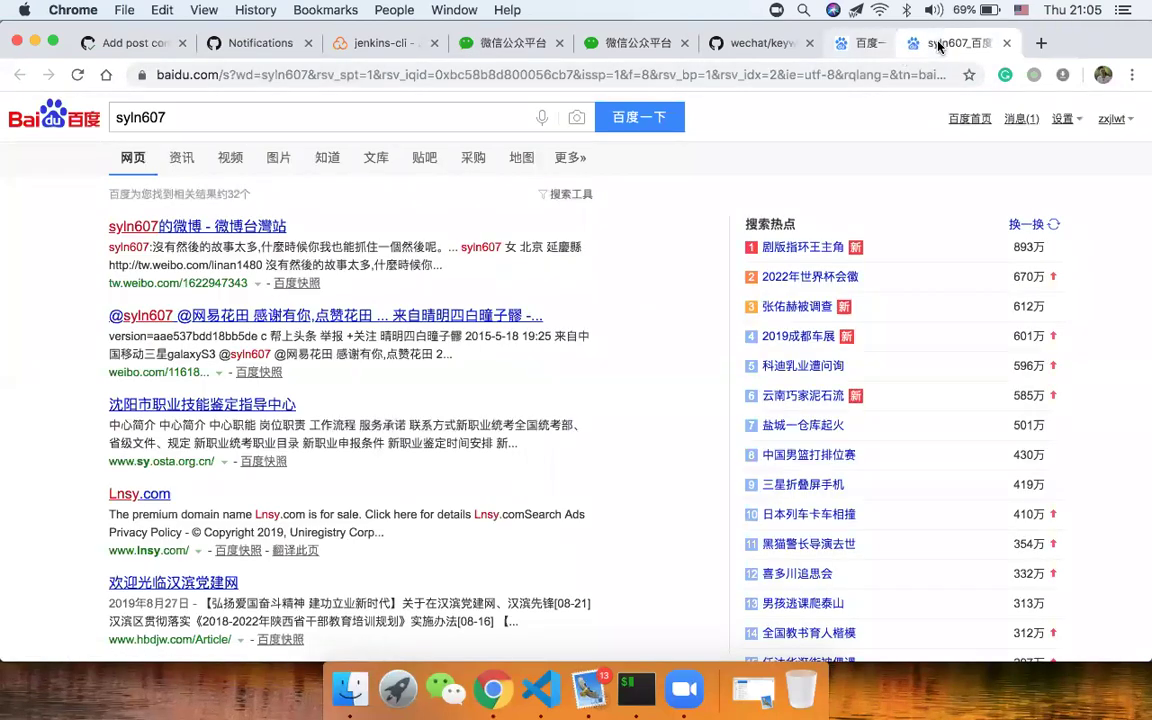
click(938, 45)
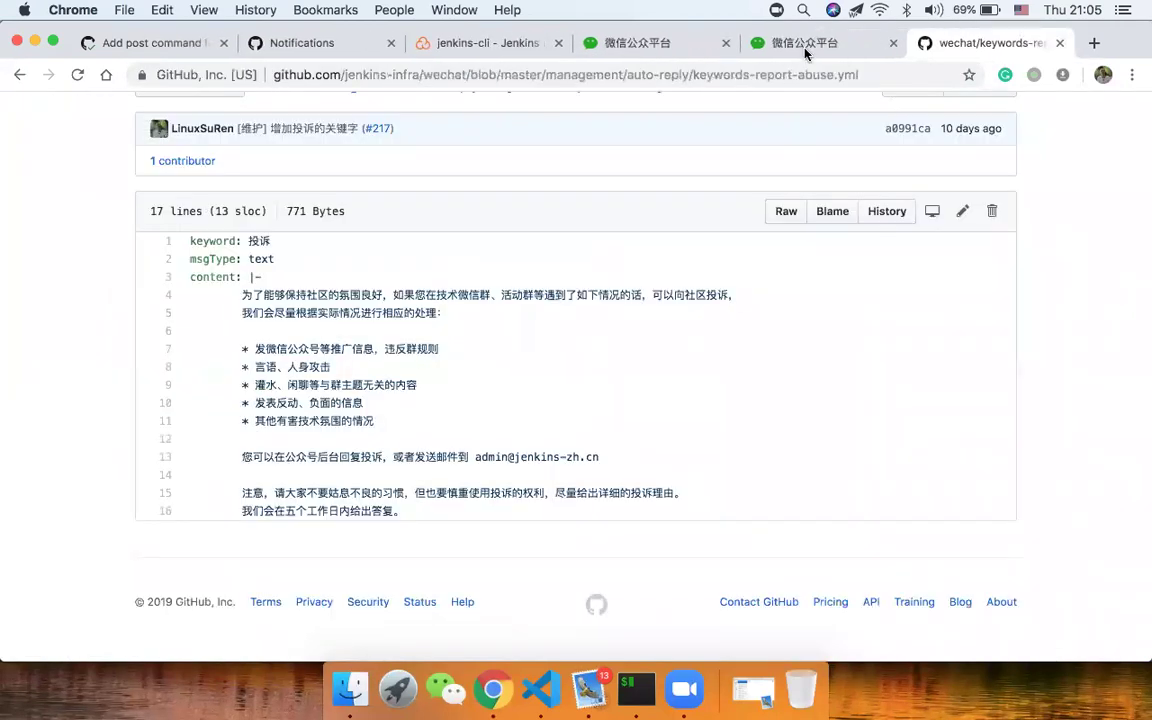
click(806, 48)
click(674, 46)
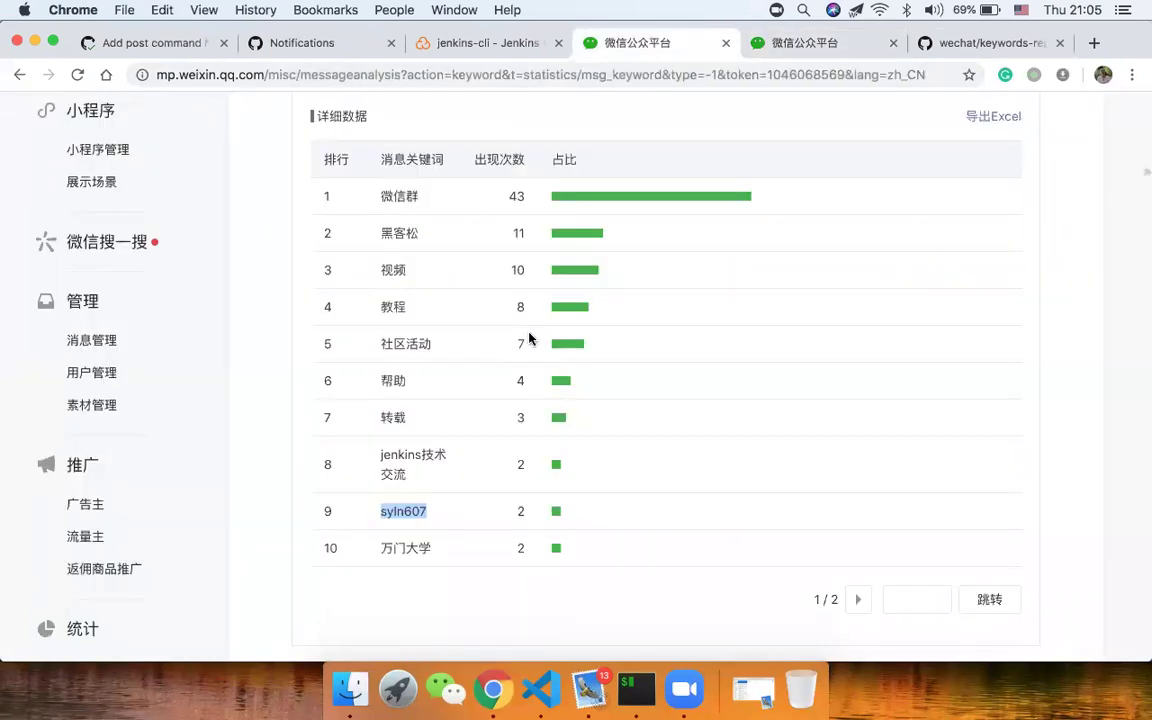
scroll(529, 338, up, 2)
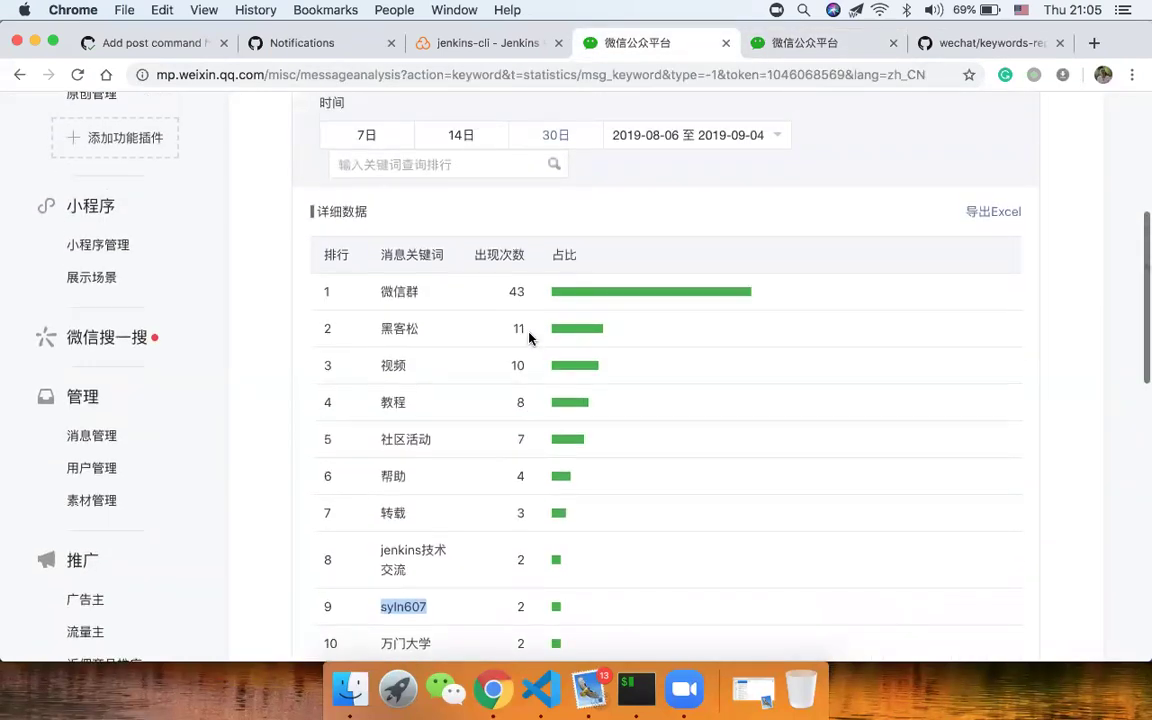
scroll(529, 338, up, 2)
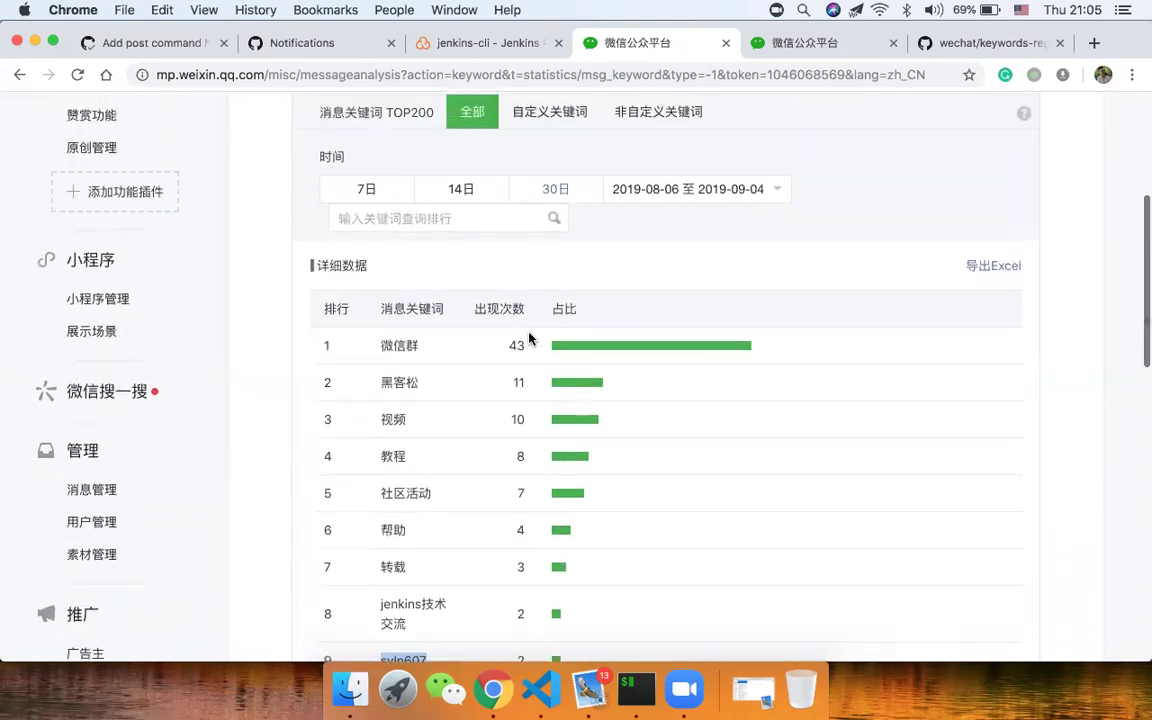
scroll(529, 338, down, 1)
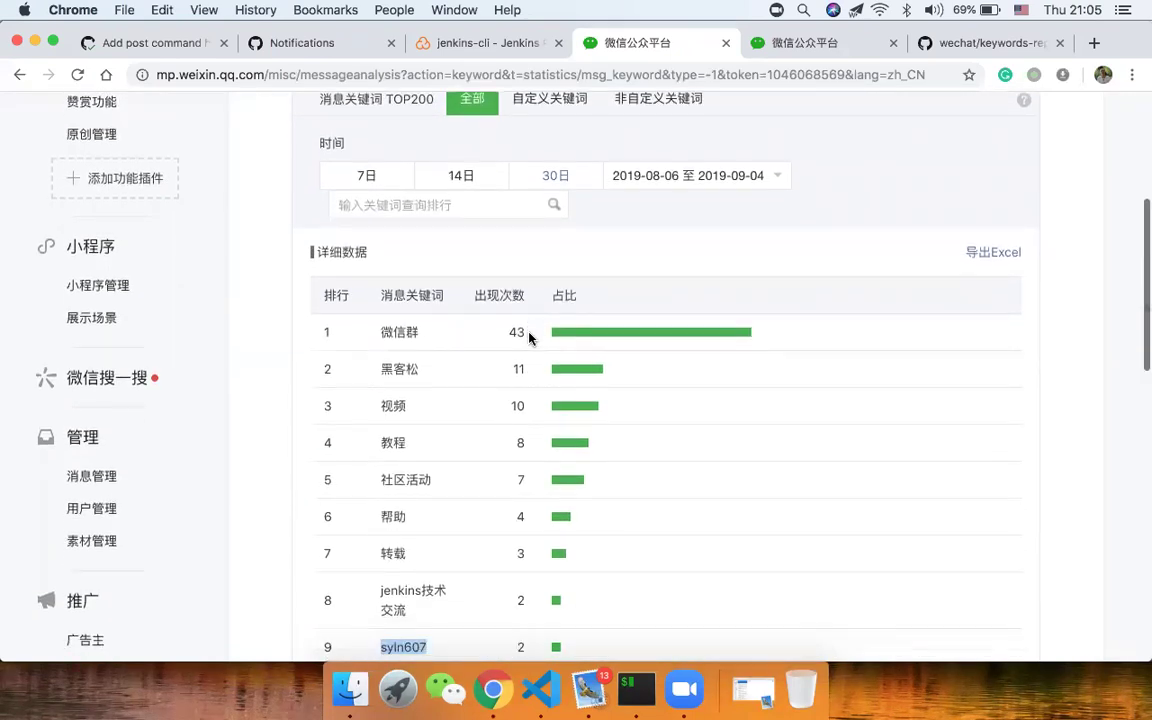
Open the 流量主 overview and examine the account income, income trend, yesterday's key data and top-ten earning articles
scroll(529, 338, up, 2)
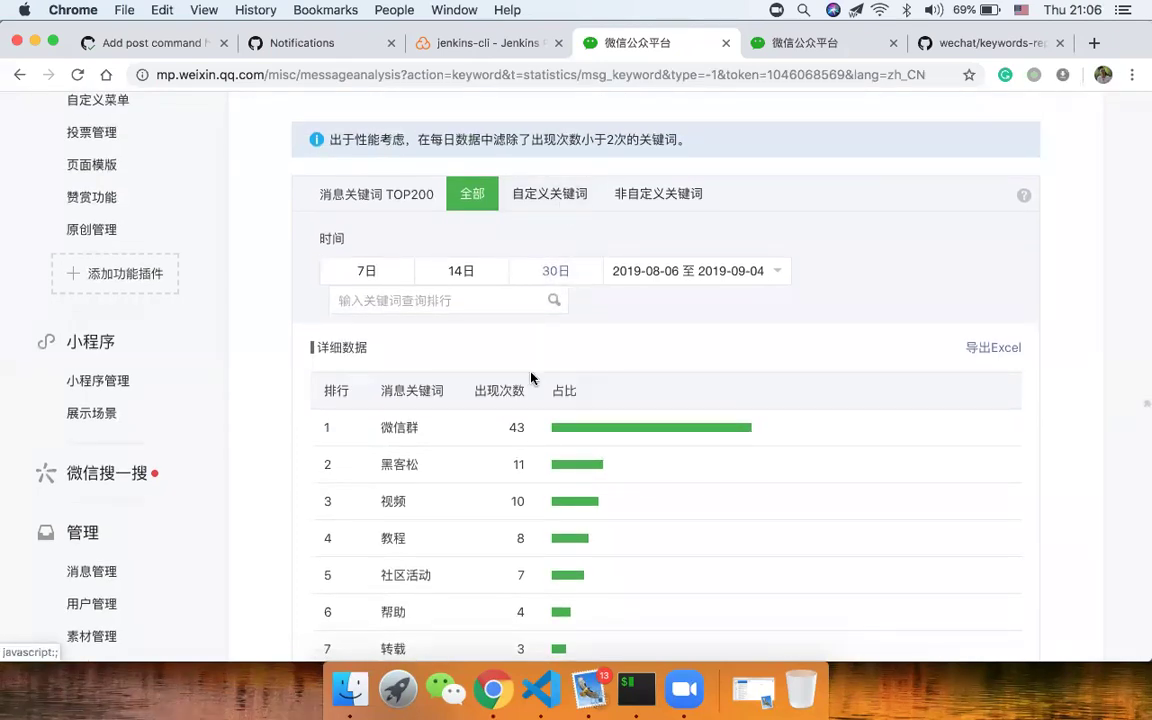
scroll(463, 427, down, 8)
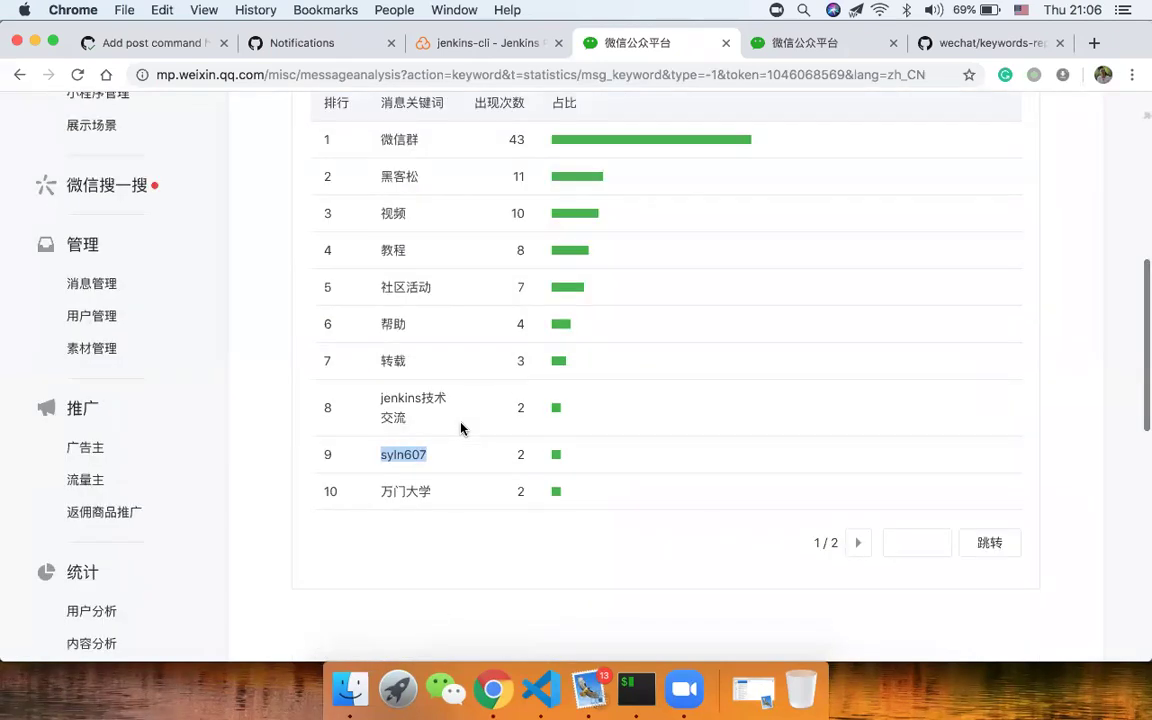
scroll(463, 427, up, 14)
scroll(185, 470, down, 10)
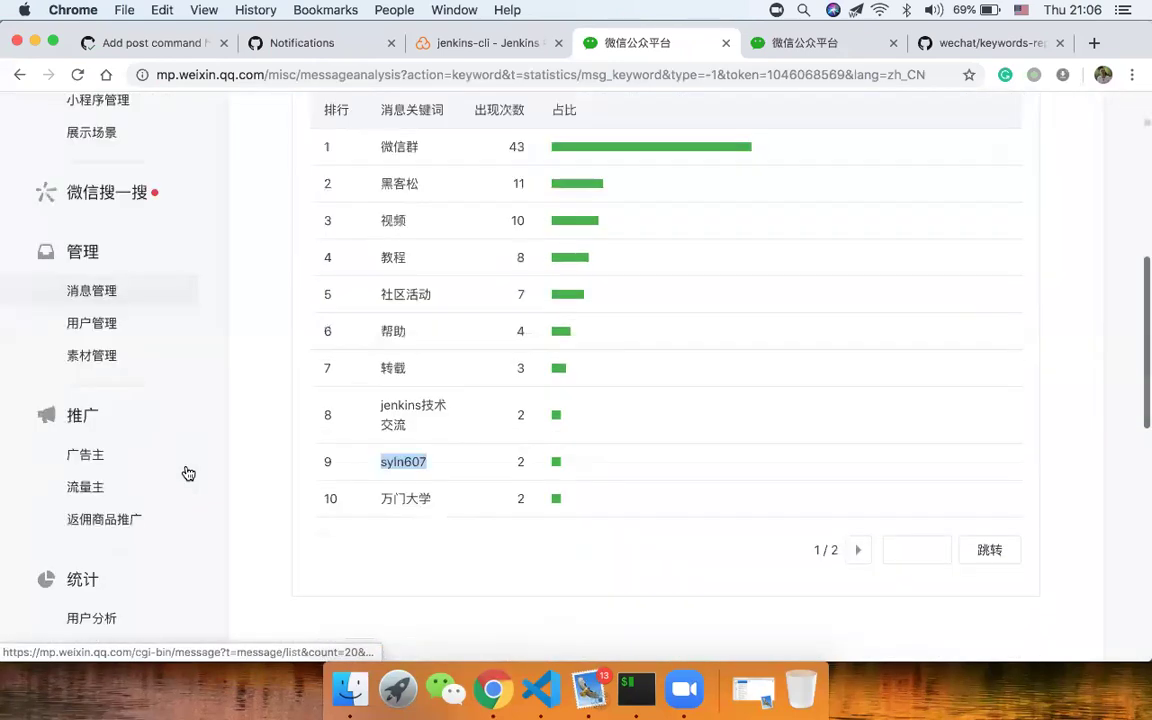
click(88, 486)
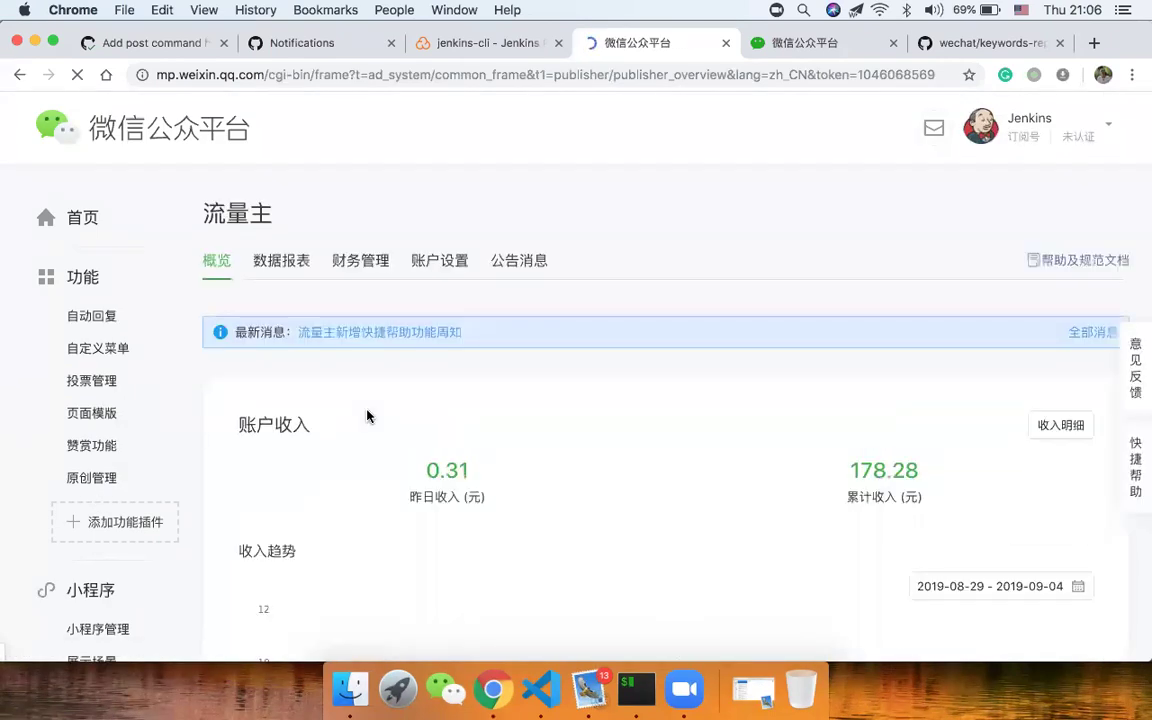
scroll(367, 416, down, 3)
scroll(367, 416, down, 5)
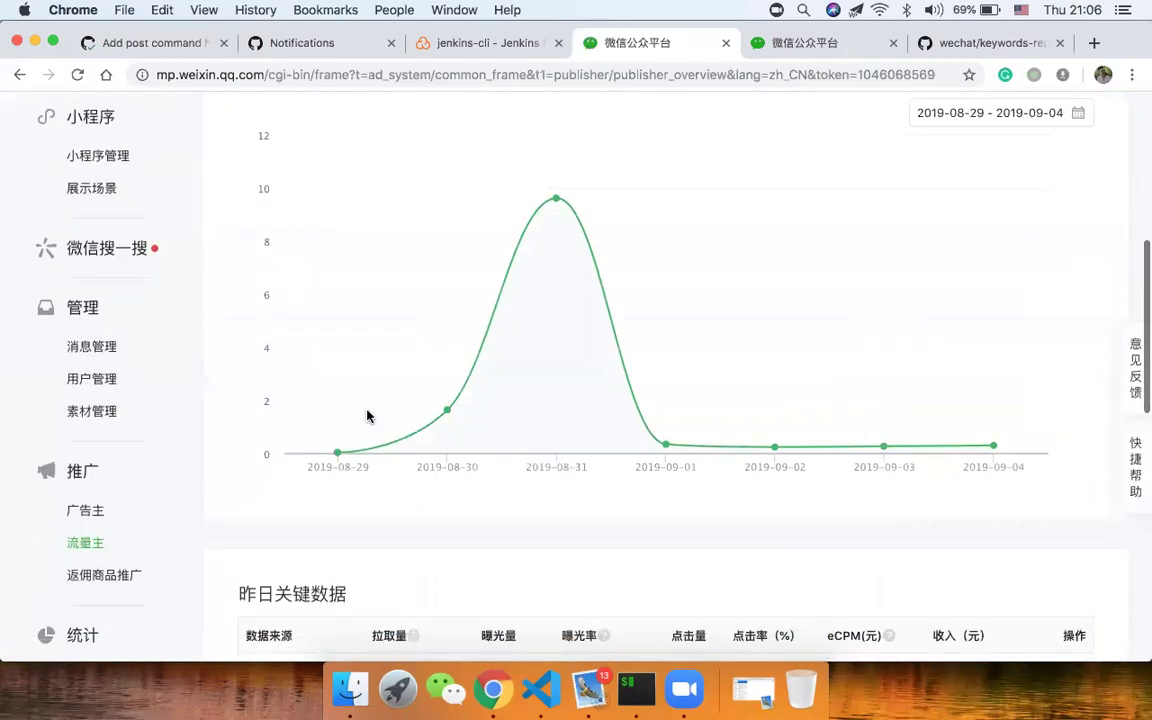
scroll(367, 416, down, 8)
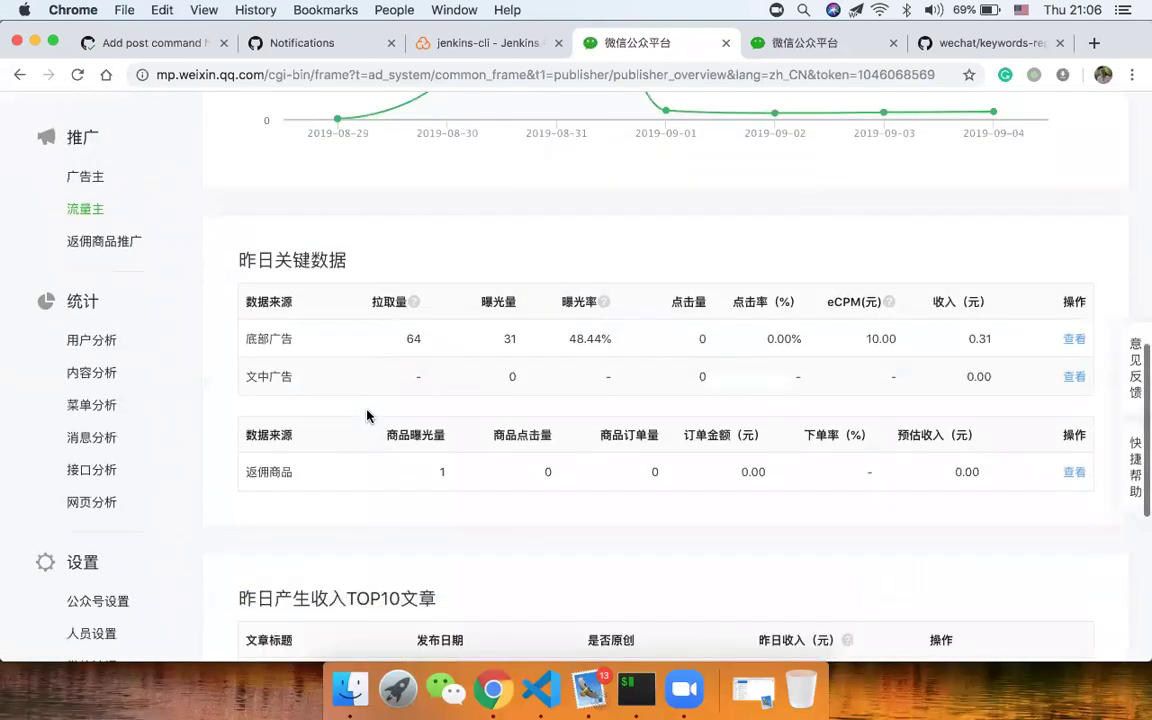
scroll(367, 416, down, 1)
scroll(367, 416, up, 8)
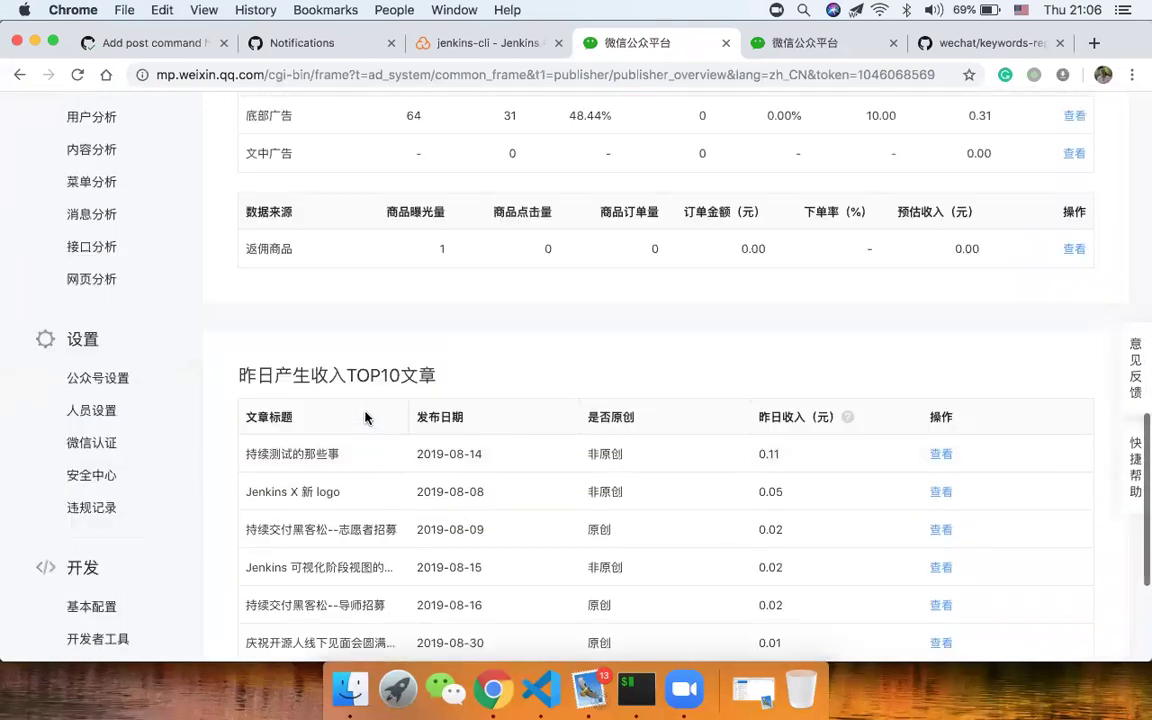
scroll(367, 418, up, 7)
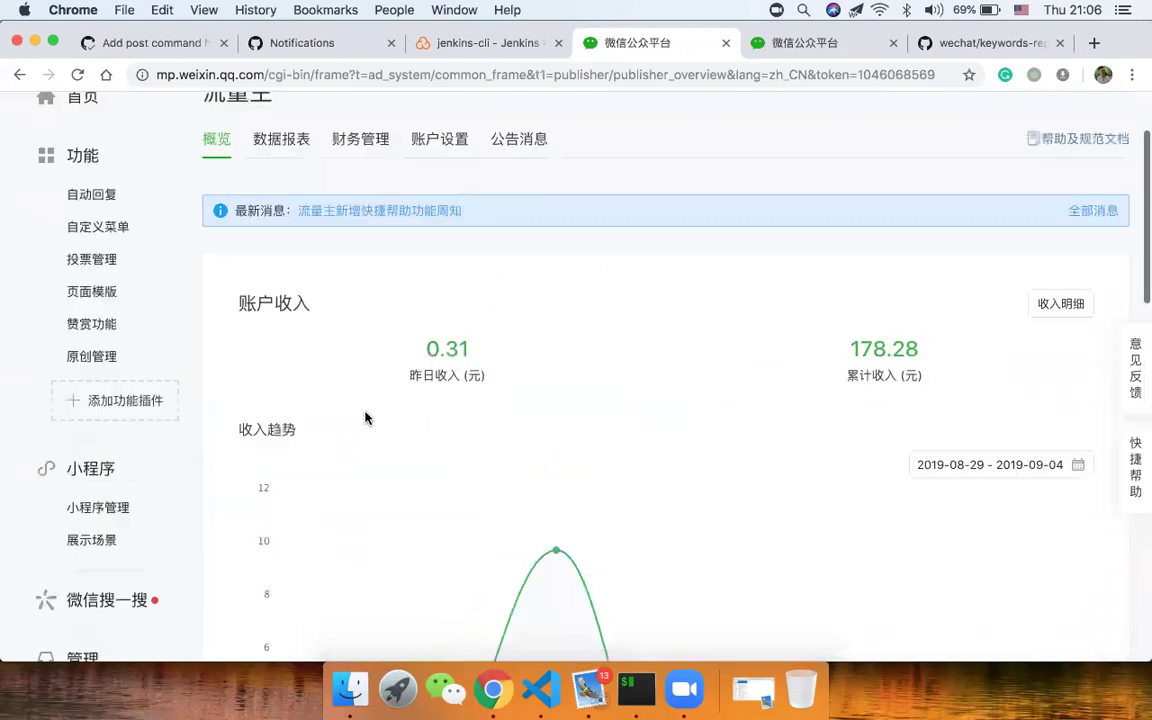
scroll(366, 418, up, 2)
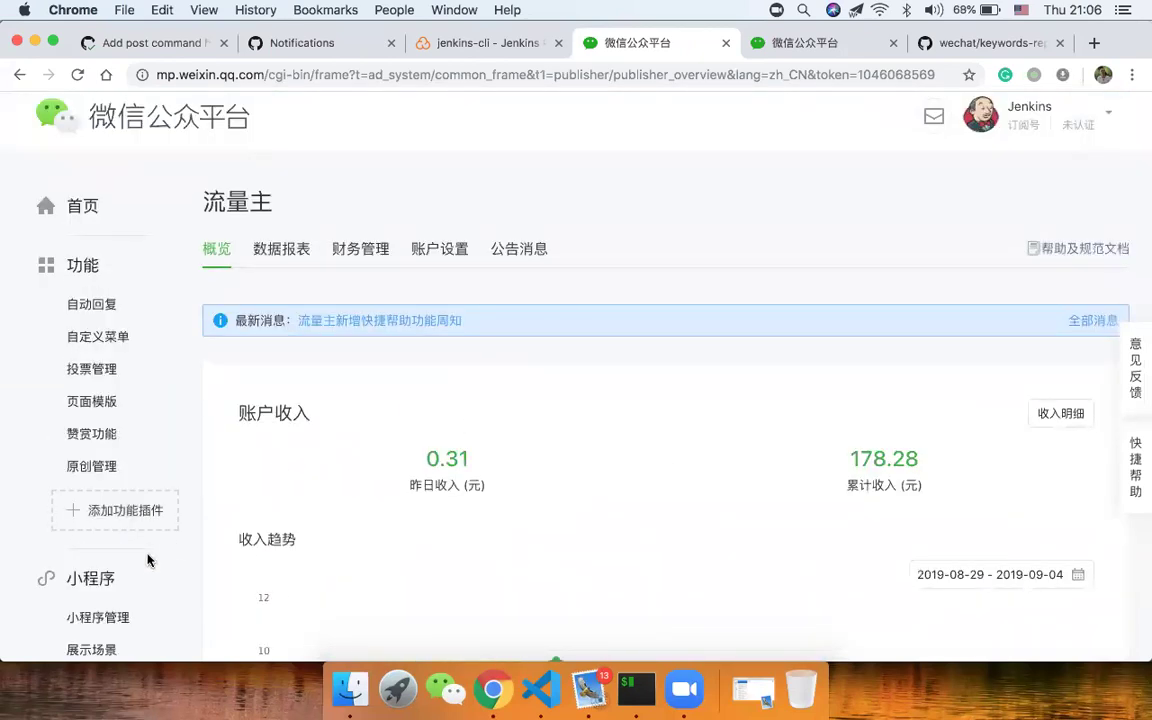
Open the 常读用户分析 report under 用户分析 and highlight the 常读用户月净增 and 常读用户数 figures
scroll(147, 560, down, 4)
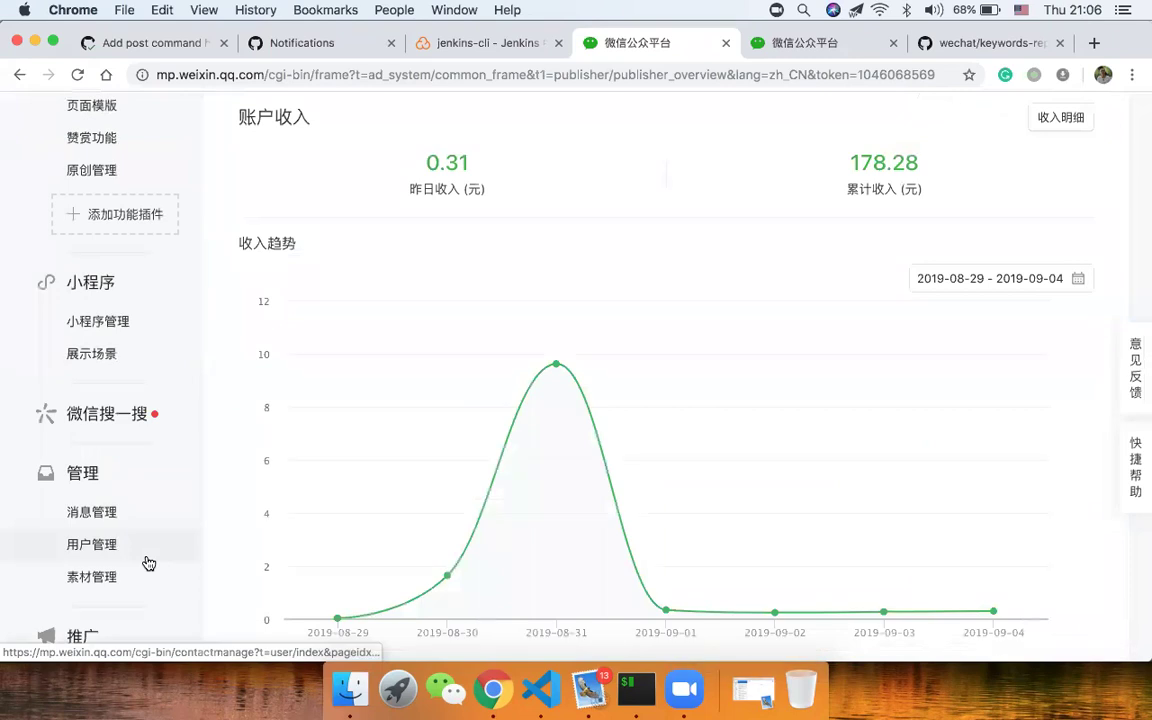
scroll(147, 563, down, 3)
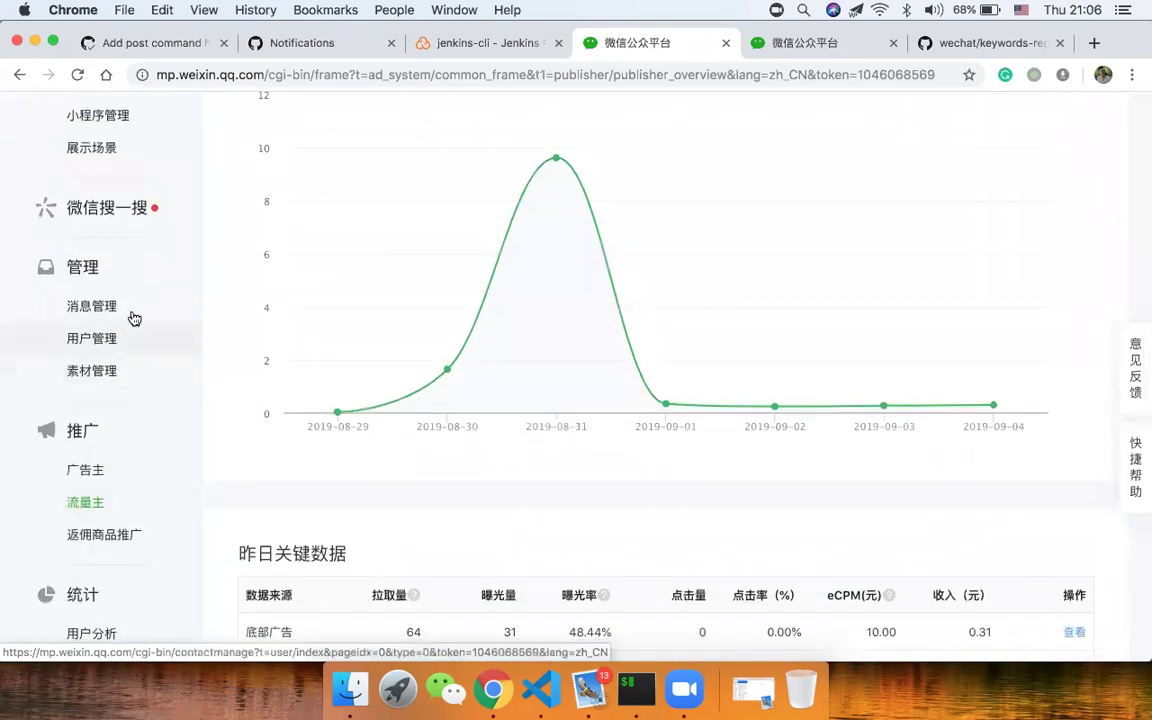
scroll(147, 375, down, 3)
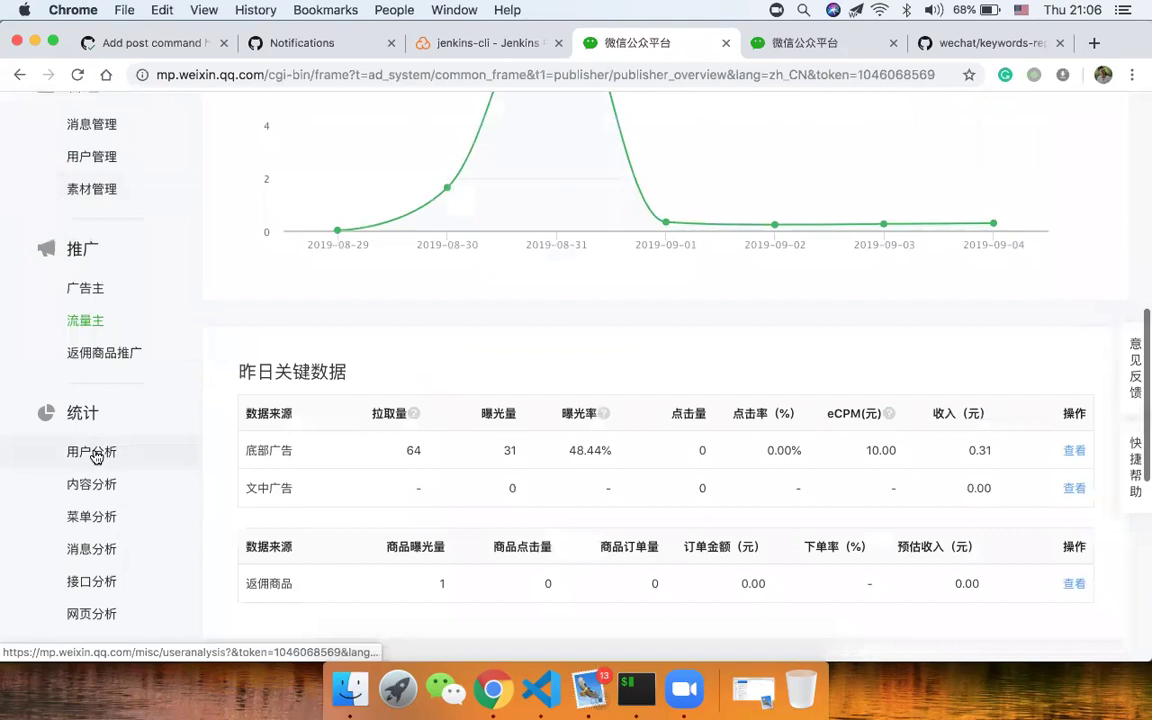
click(96, 455)
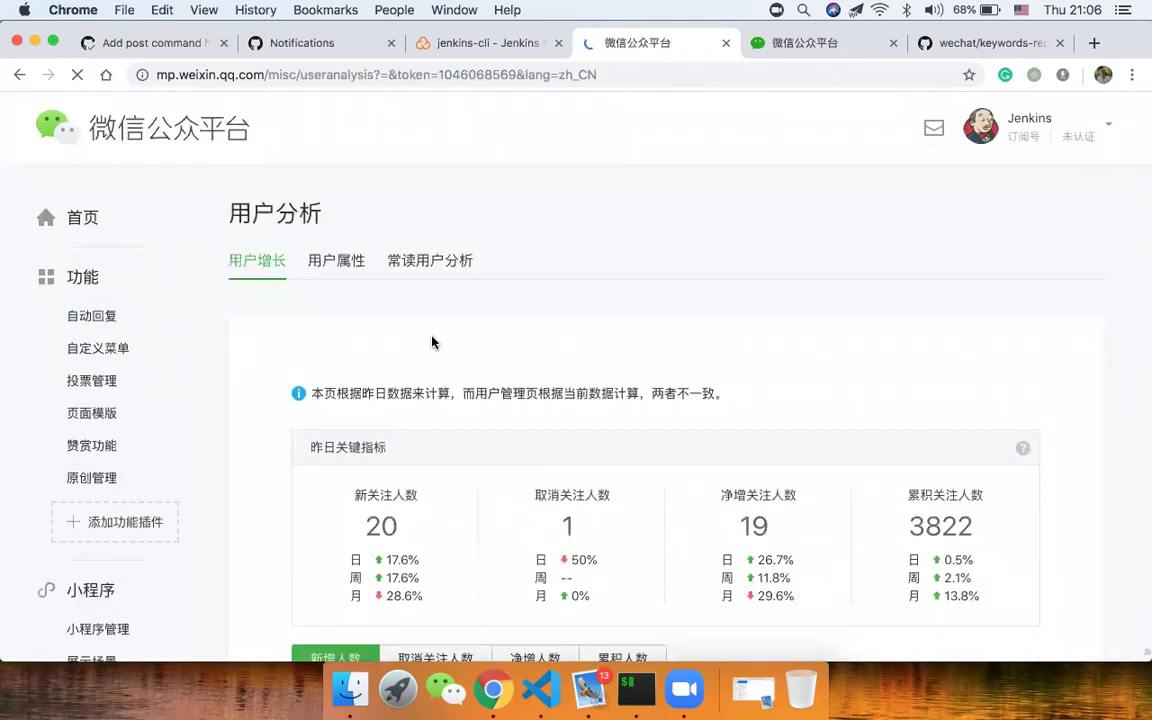
click(421, 268)
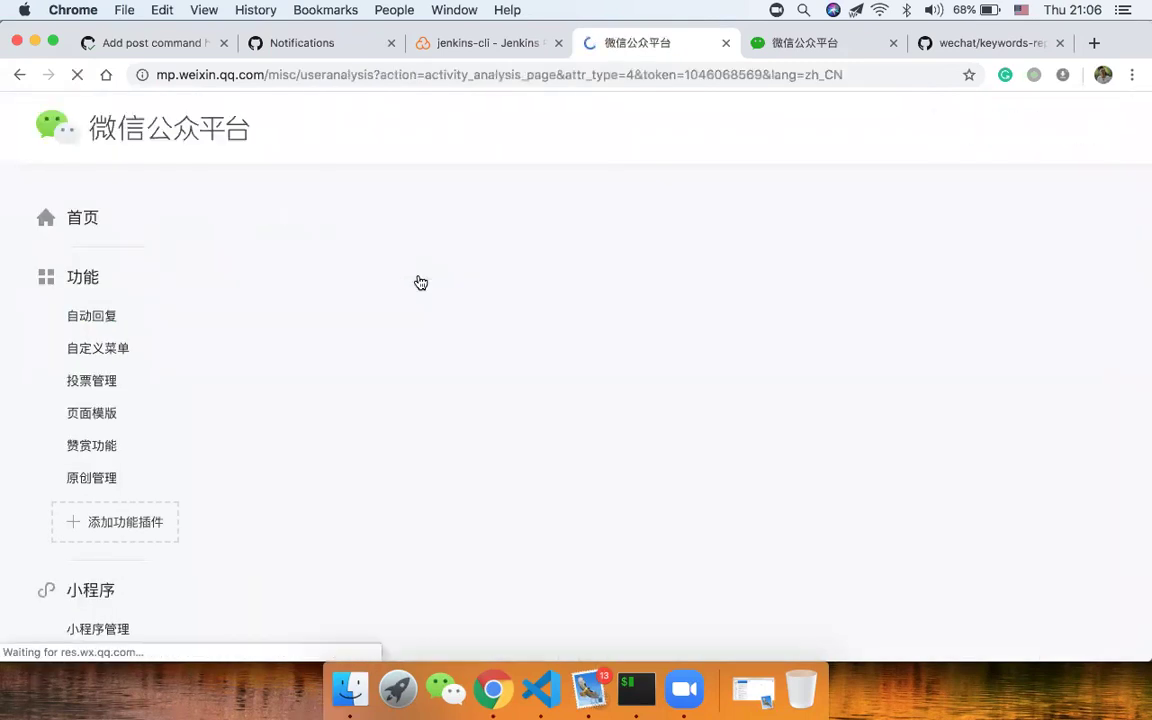
scroll(380, 365, down, 2)
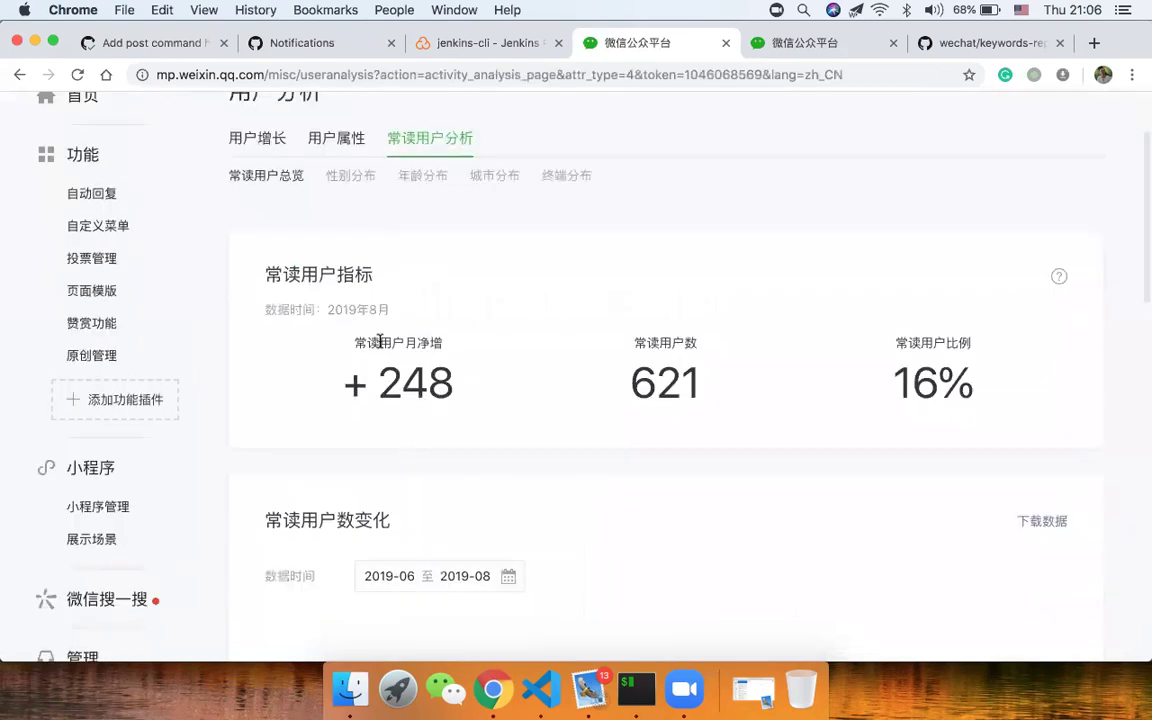
drag(355, 343, 470, 353)
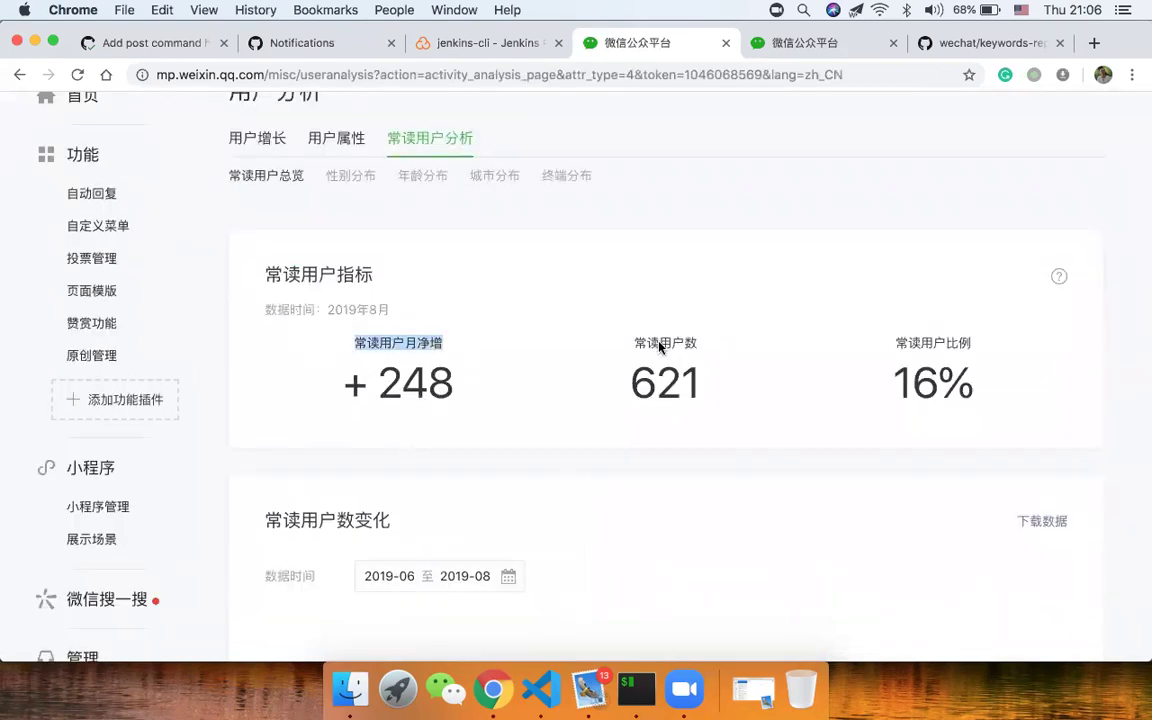
drag(914, 380, 478, 393)
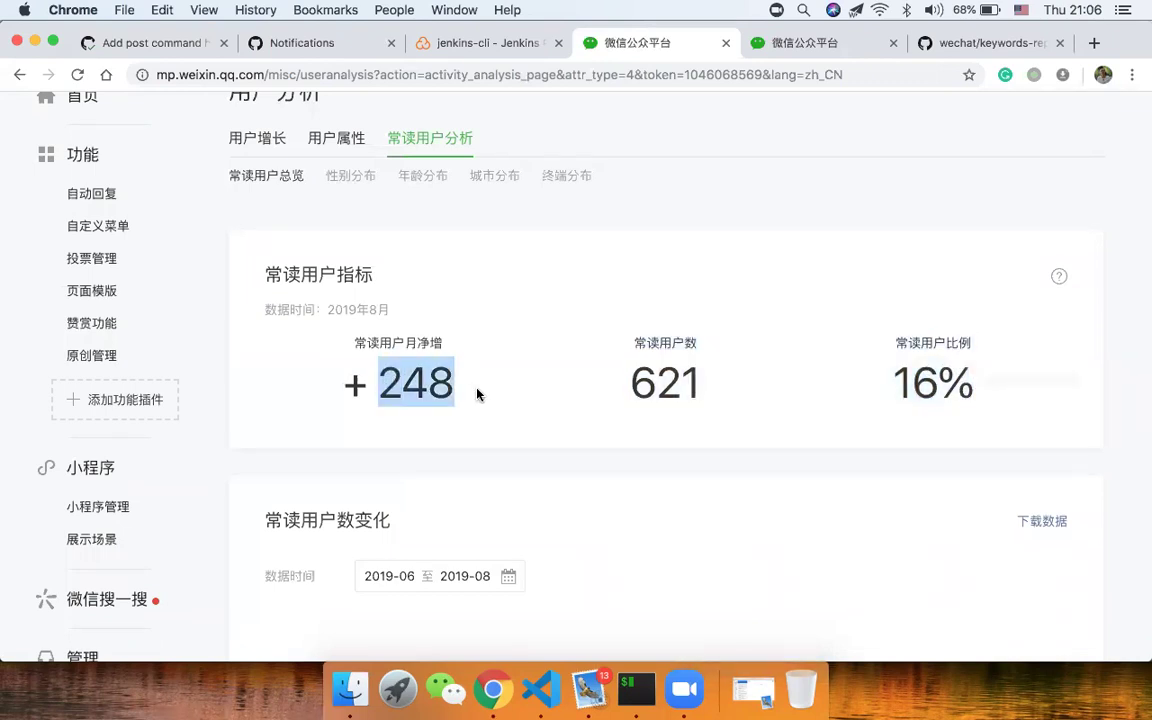
scroll(478, 393, down, 3)
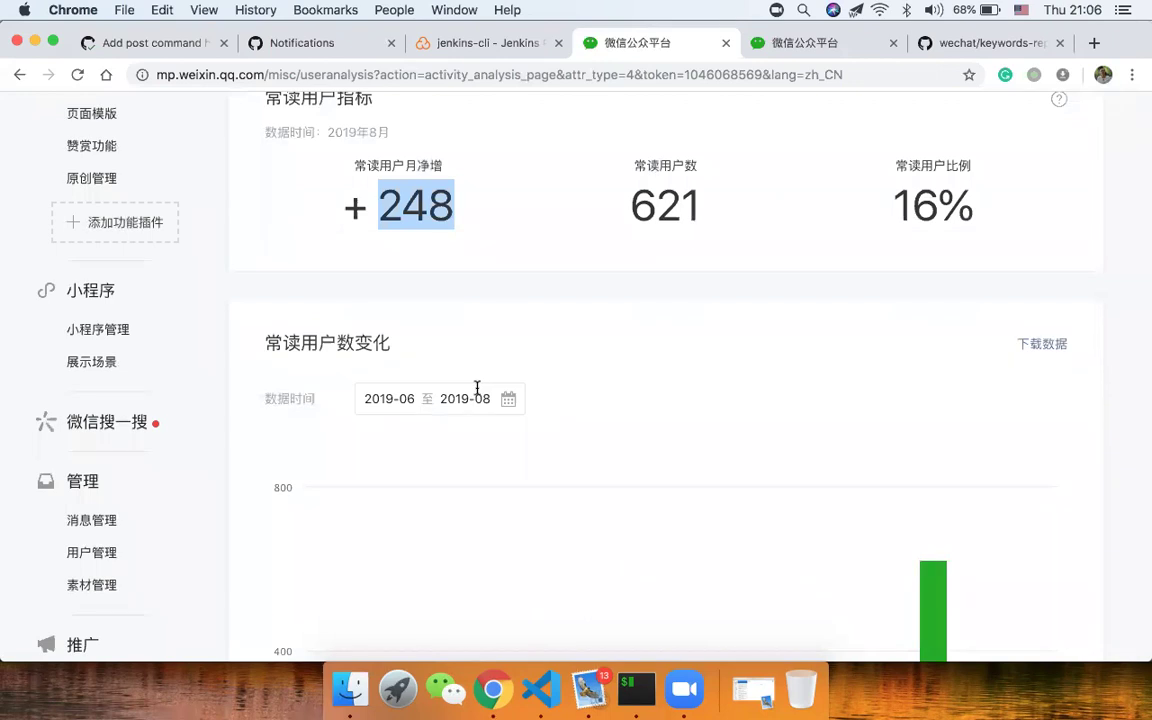
drag(636, 205, 738, 208)
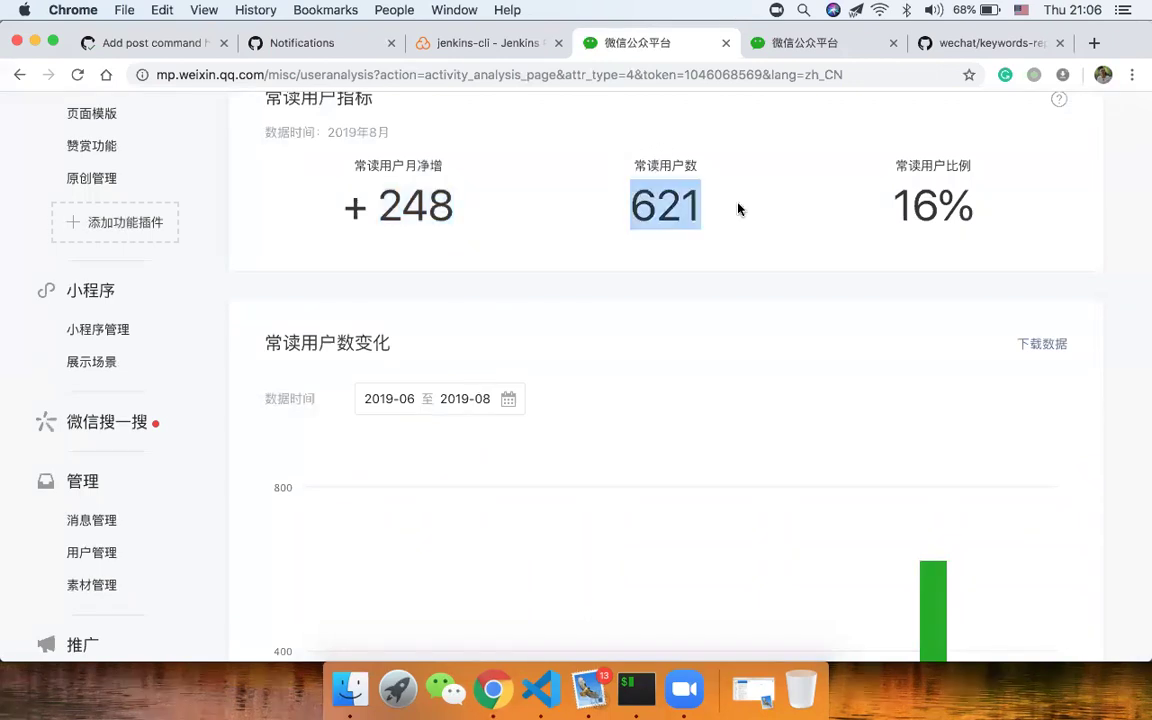
Examine the 常读用户数变化 chart for 2019-06 to 2019-08 alongside the regular-reader indicators
scroll(738, 208, down, 3)
scroll(738, 208, up, 3)
scroll(738, 208, down, 1)
scroll(738, 208, down, 5)
scroll(738, 208, up, 5)
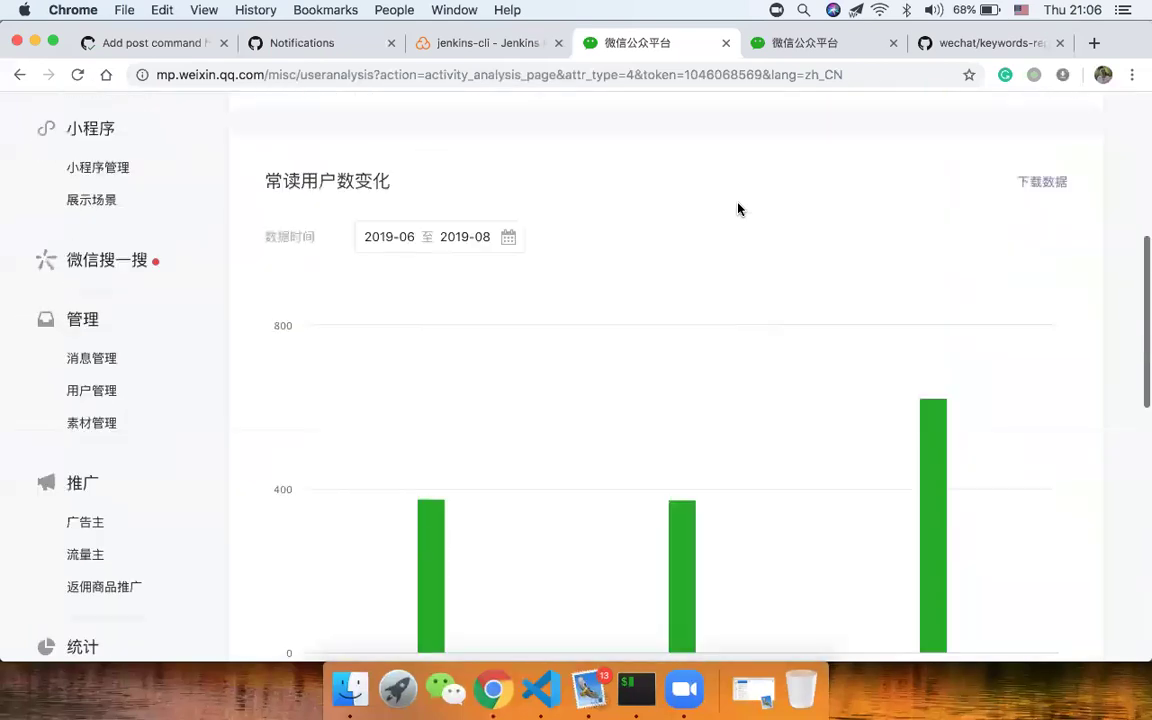
scroll(738, 208, up, 3)
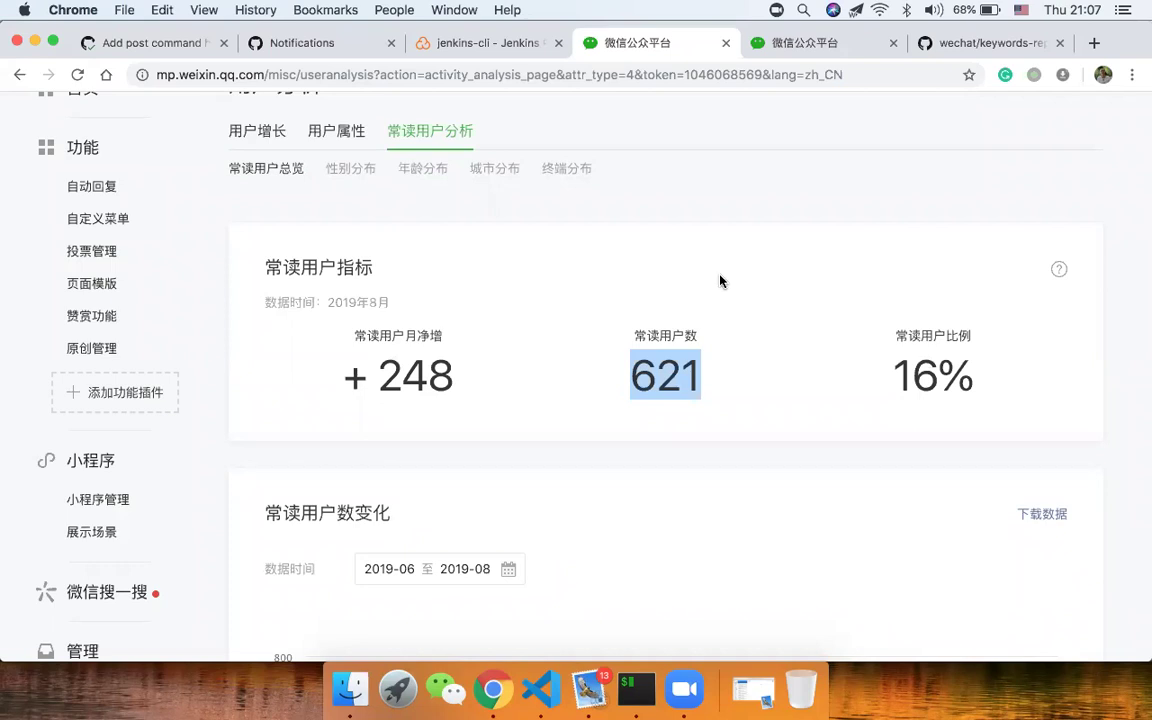
scroll(545, 339, down, 4)
Show the 城市分布 of regular readers and examine its three-month trend and the comparison by city tier
scroll(545, 339, up, 5)
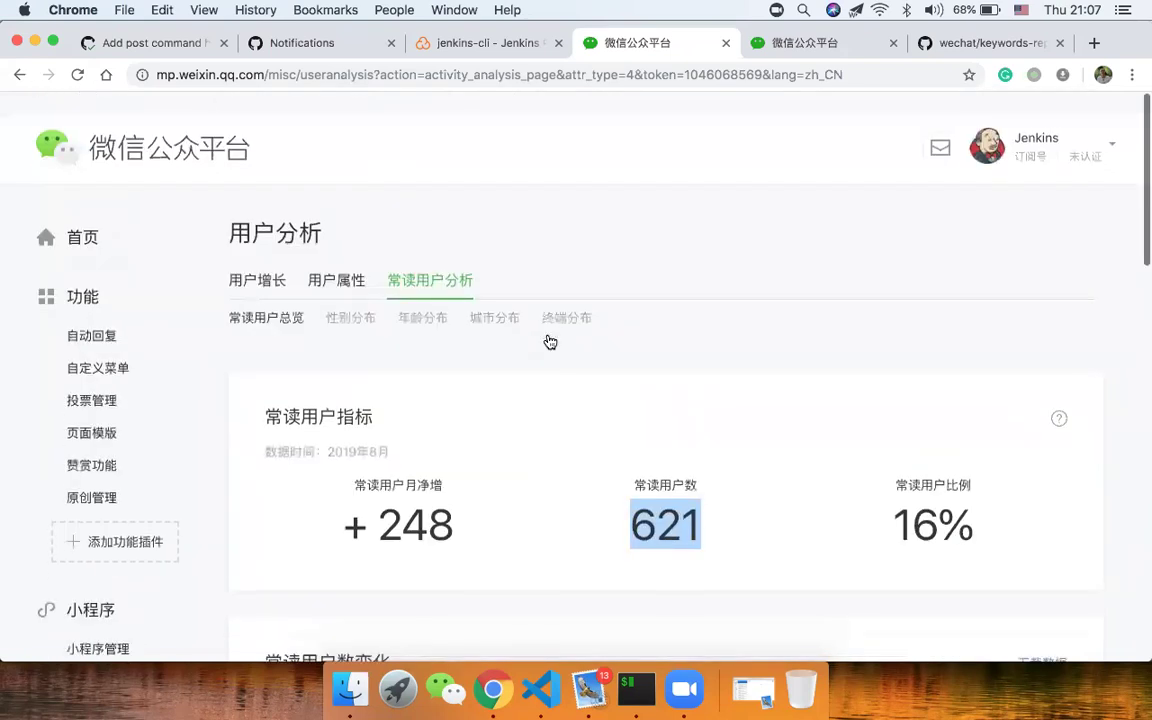
click(350, 290)
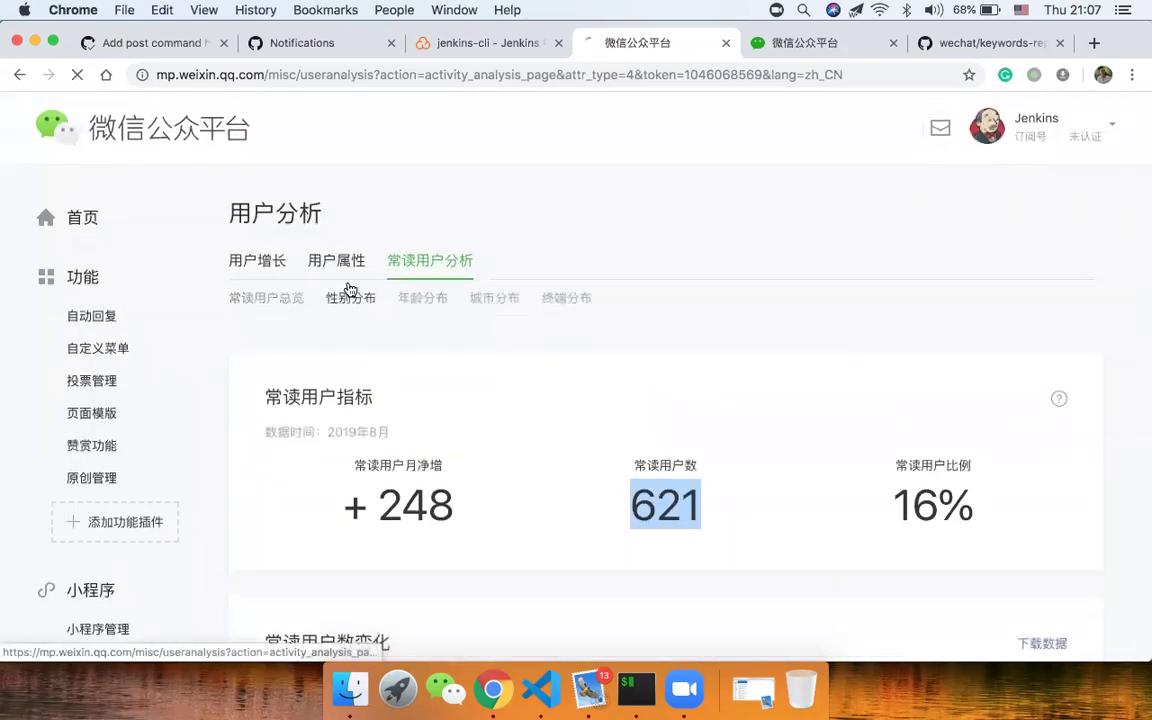
click(501, 307)
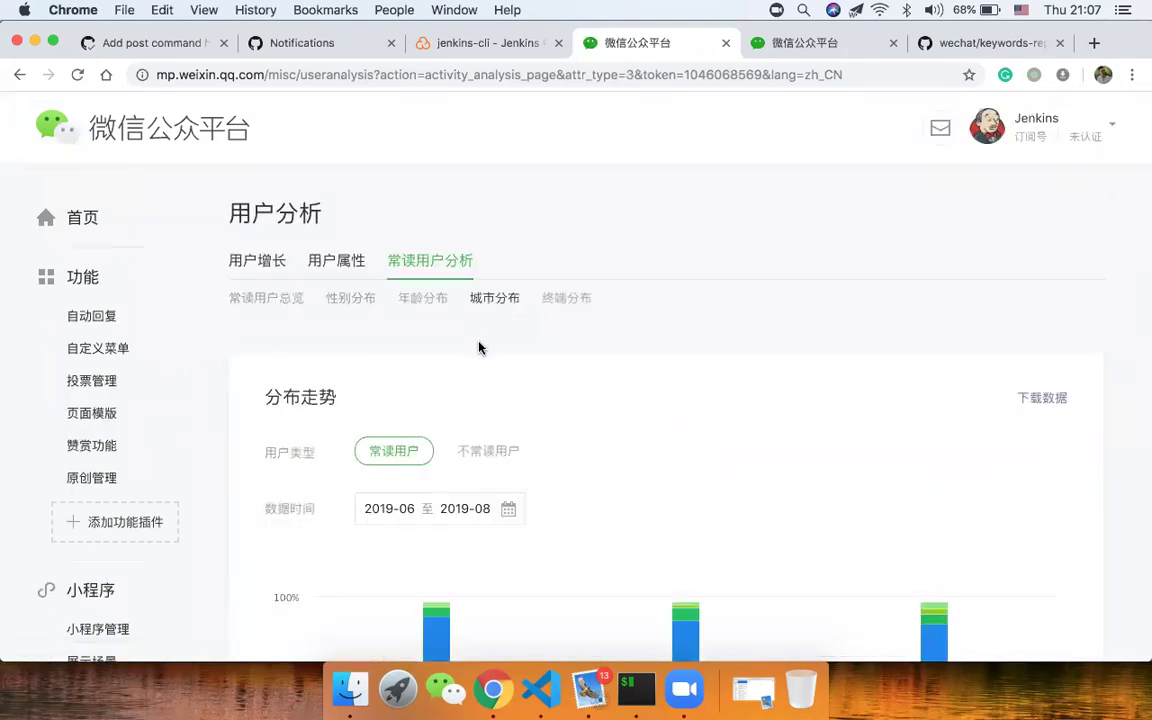
scroll(477, 348, down, 2)
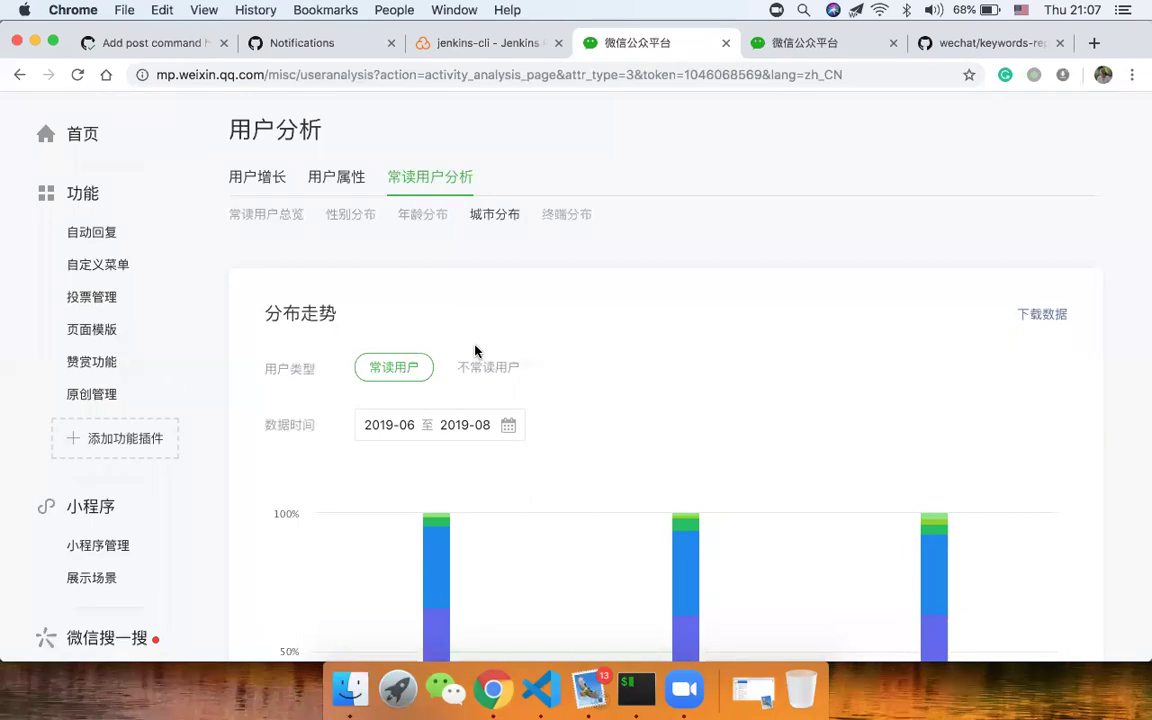
scroll(475, 351, down, 5)
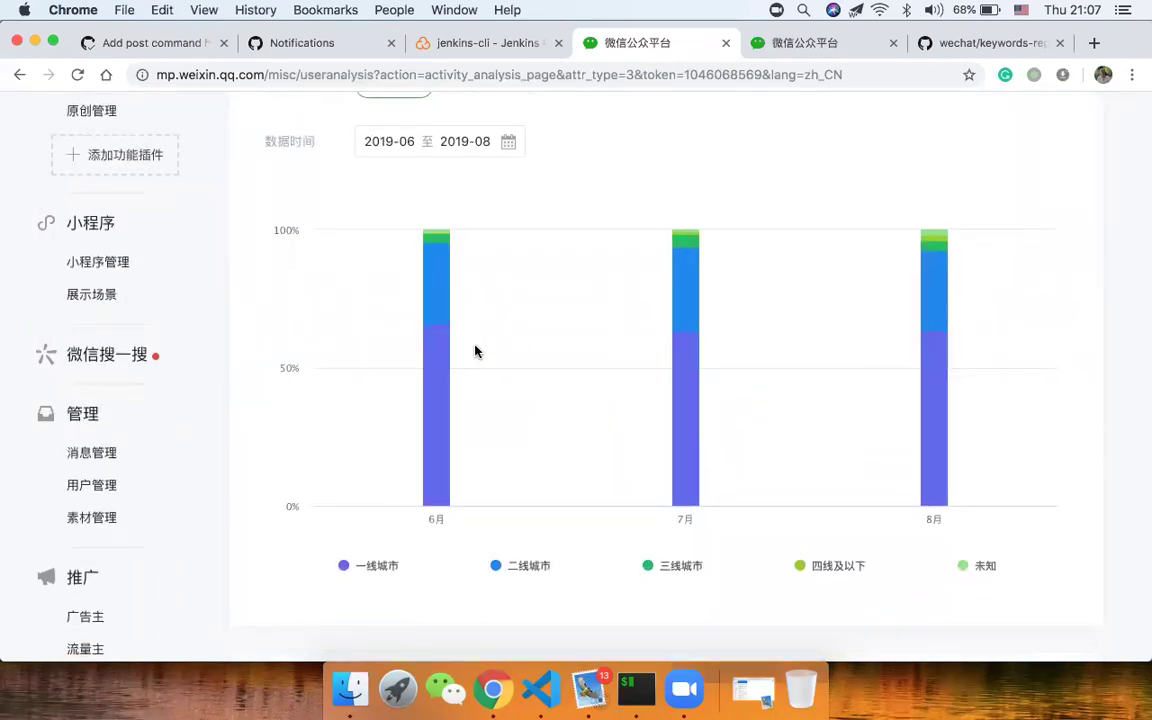
scroll(475, 351, down, 1)
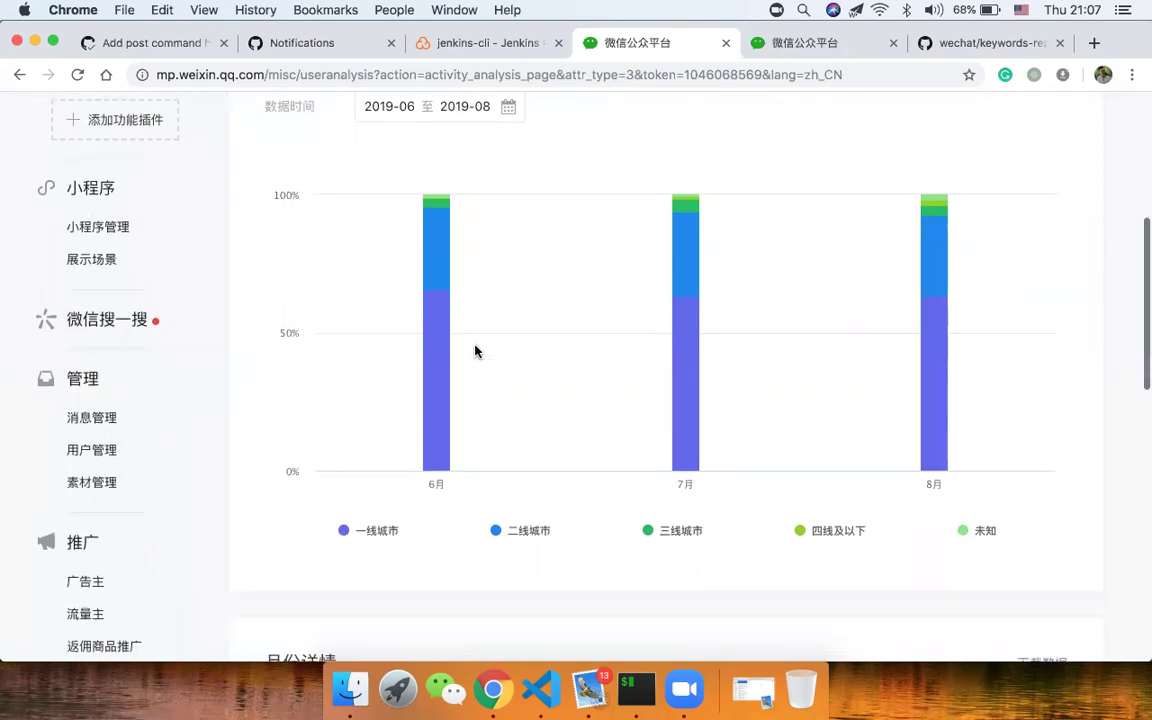
mouse_move(417, 442)
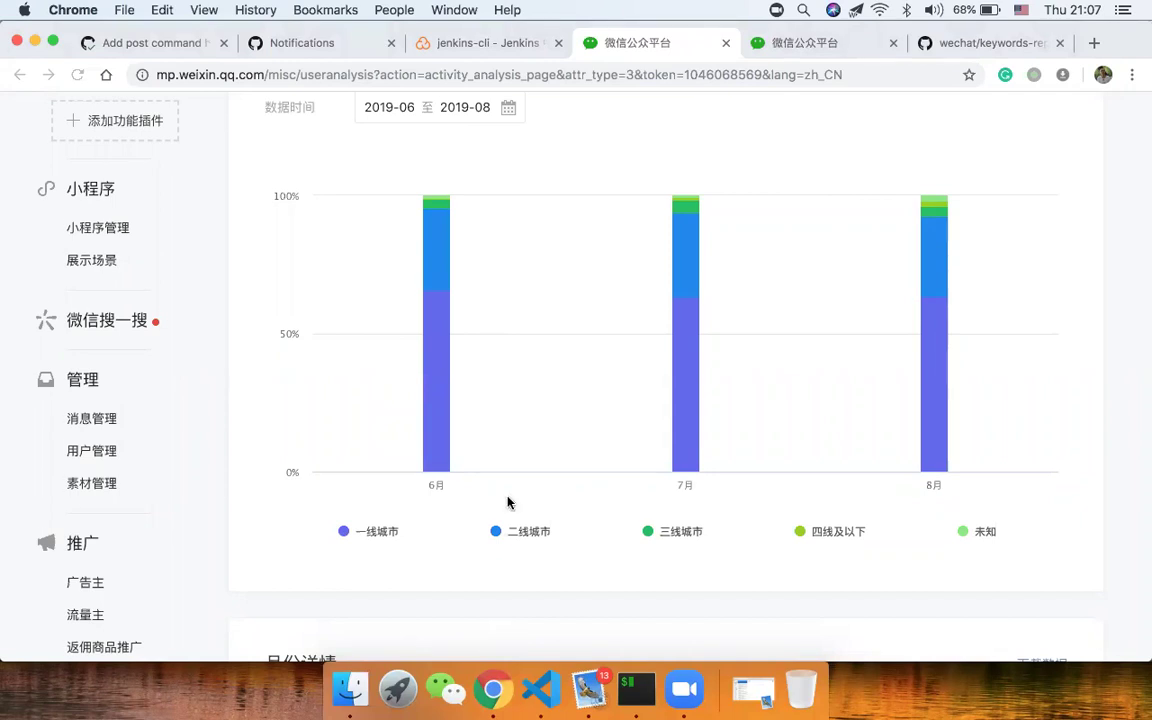
scroll(507, 502, down, 10)
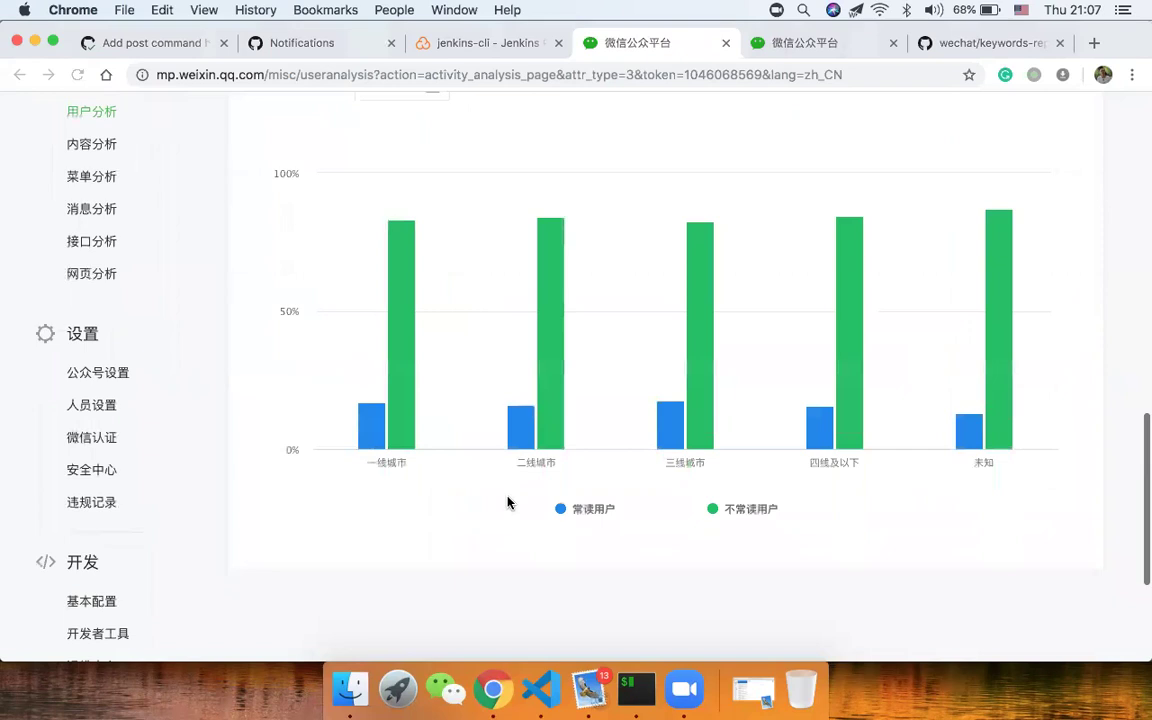
scroll(520, 470, up, 20)
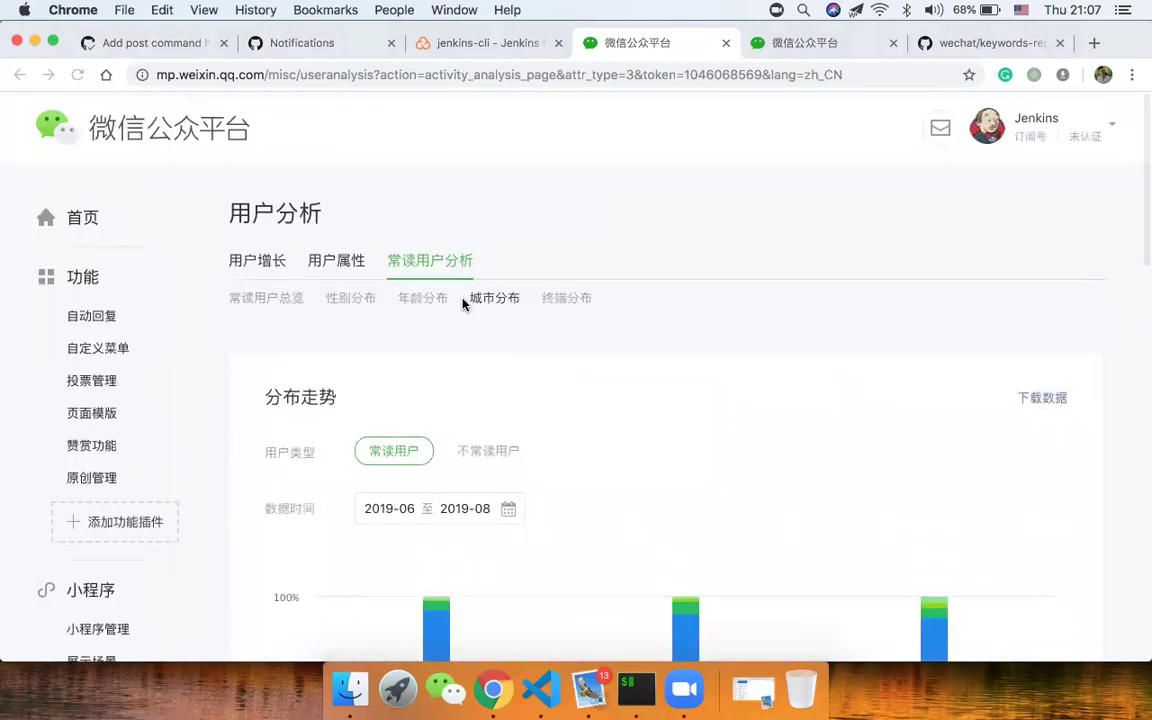
Open the 用户属性 report and examine the followers' 性别分布 and 年龄分布 charts and tables
click(340, 261)
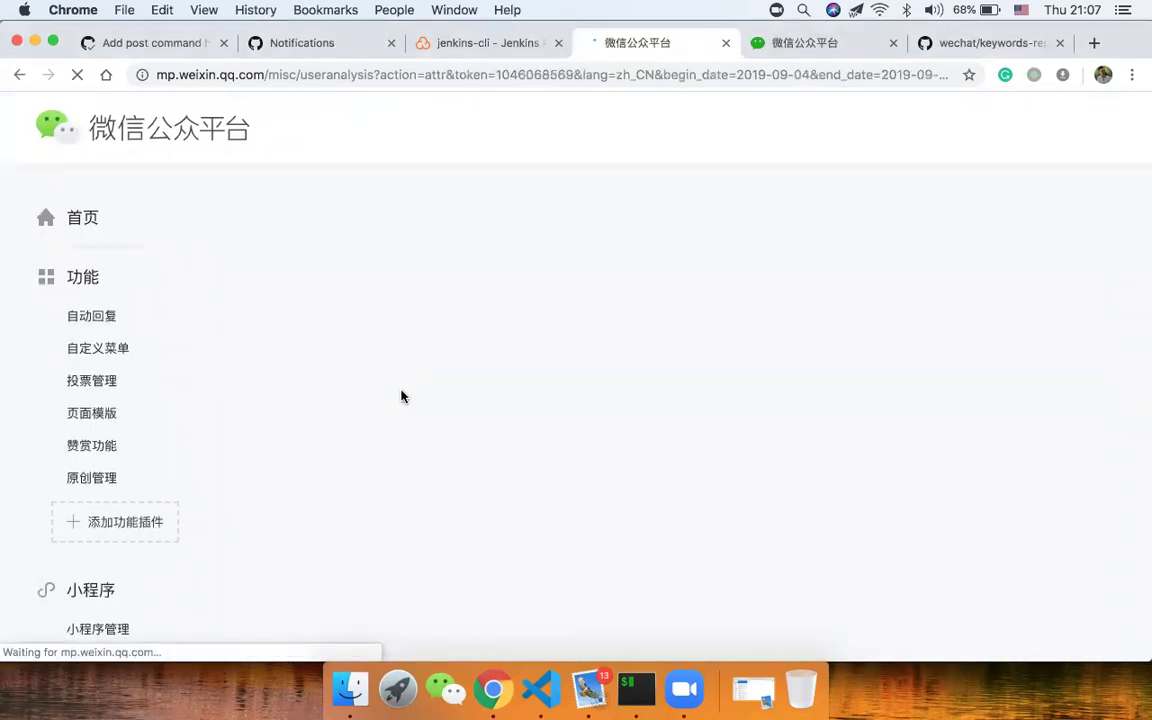
scroll(420, 400, down, 3)
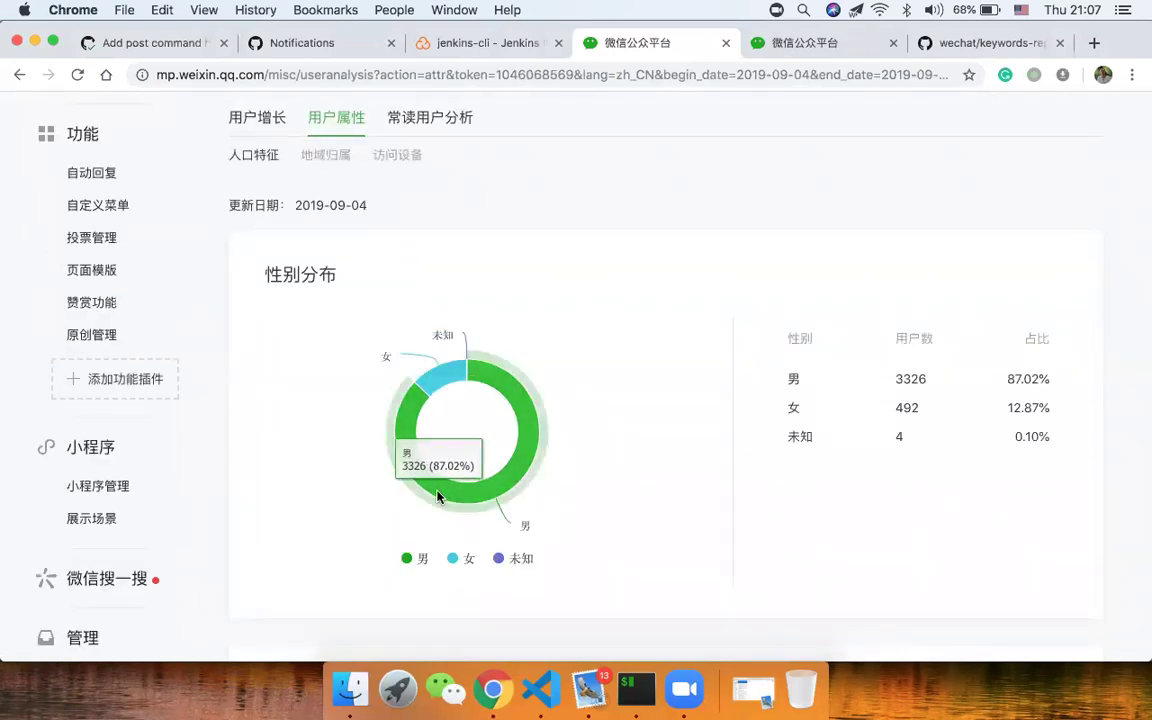
scroll(415, 505, down, 5)
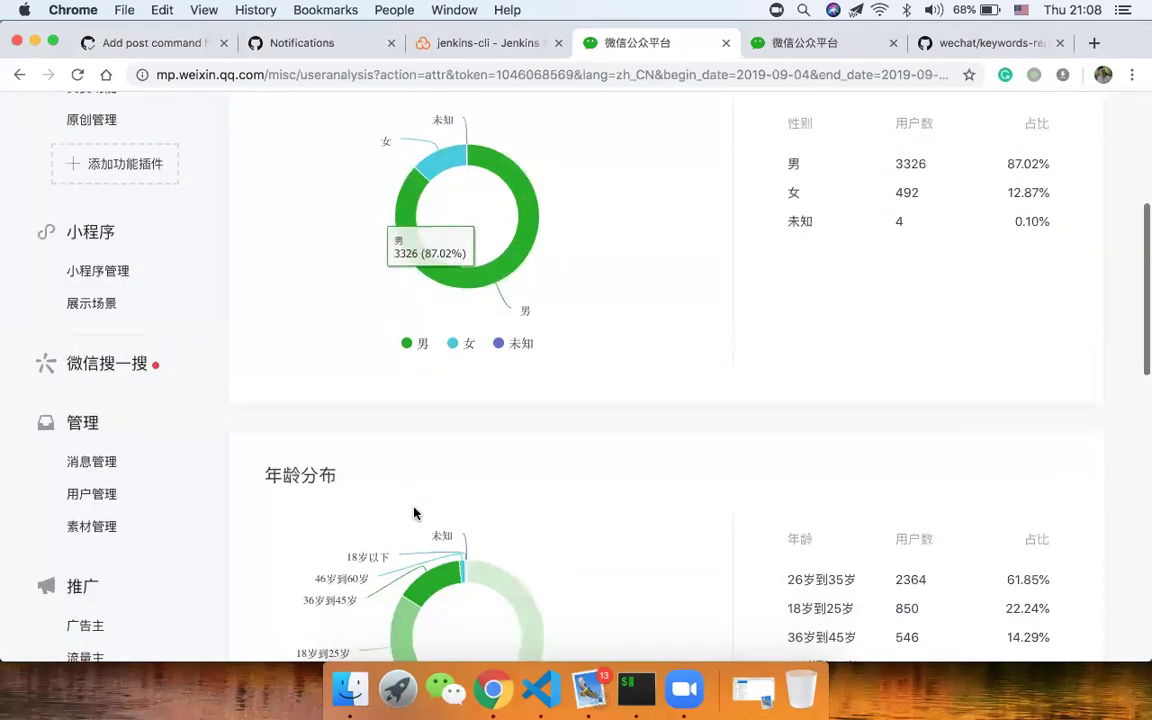
scroll(415, 513, down, 5)
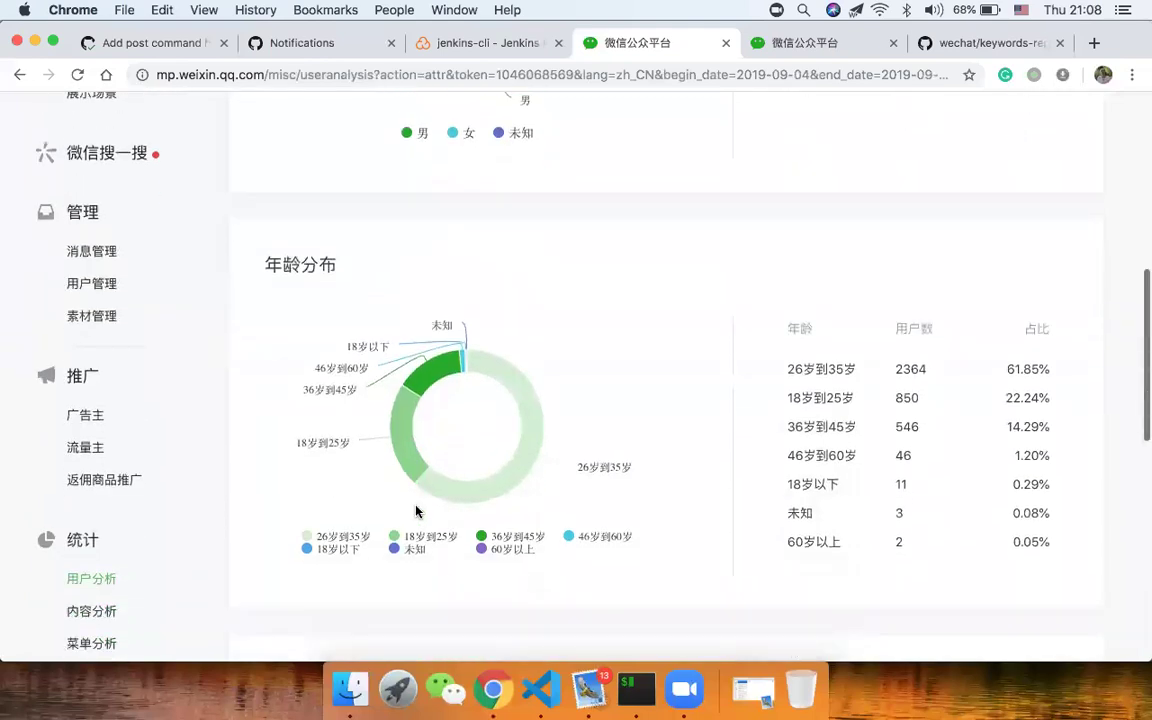
scroll(786, 343, up, 10)
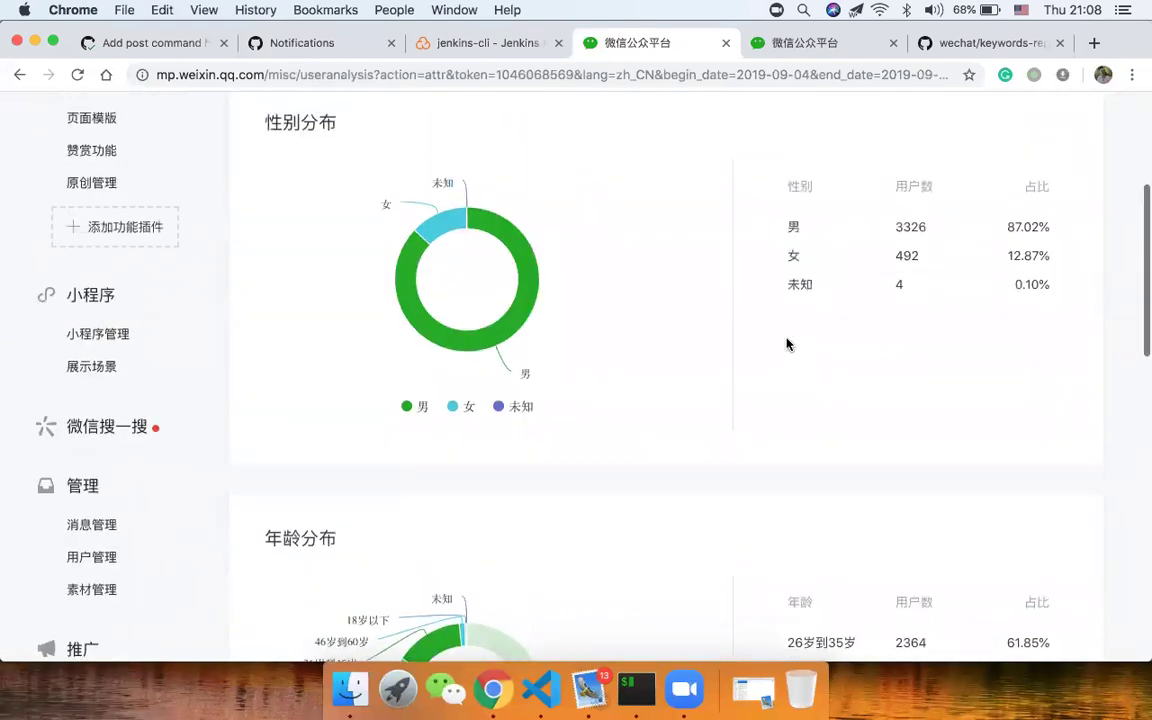
Examine the 性别分布 and 年龄分布 tables and highlight the 26岁到35岁 age group
scroll(786, 338, down, 2)
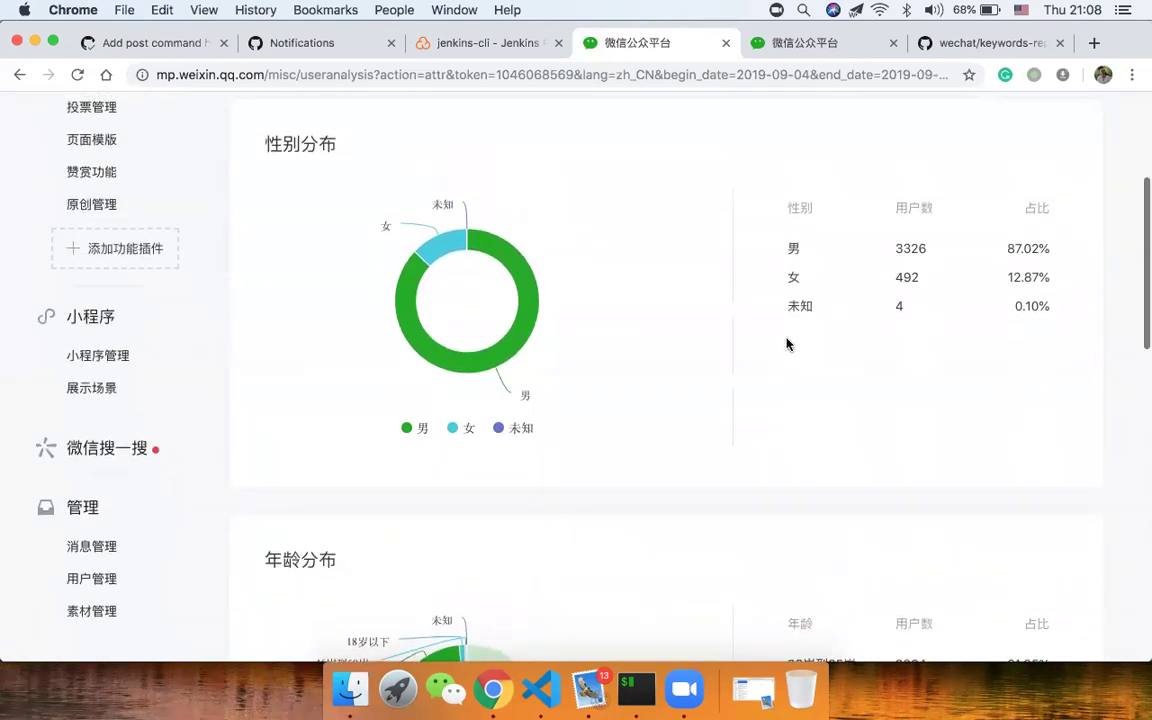
scroll(787, 342, down, 4)
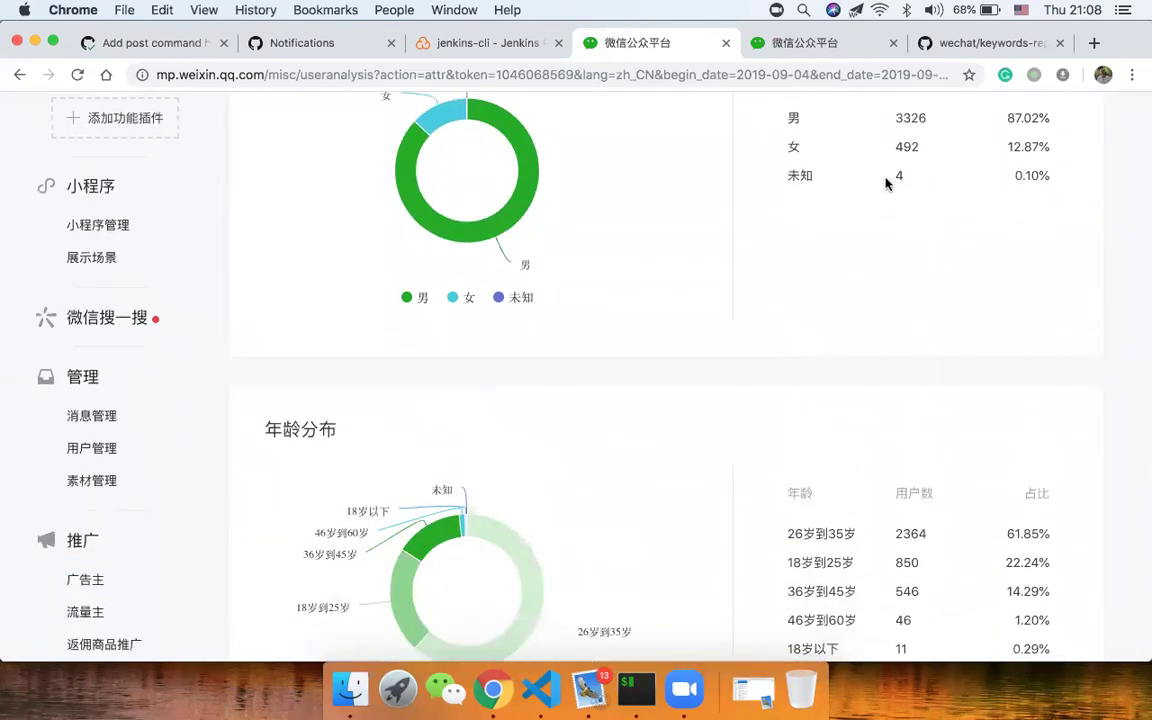
scroll(862, 295, down, 7)
scroll(853, 305, down, 1)
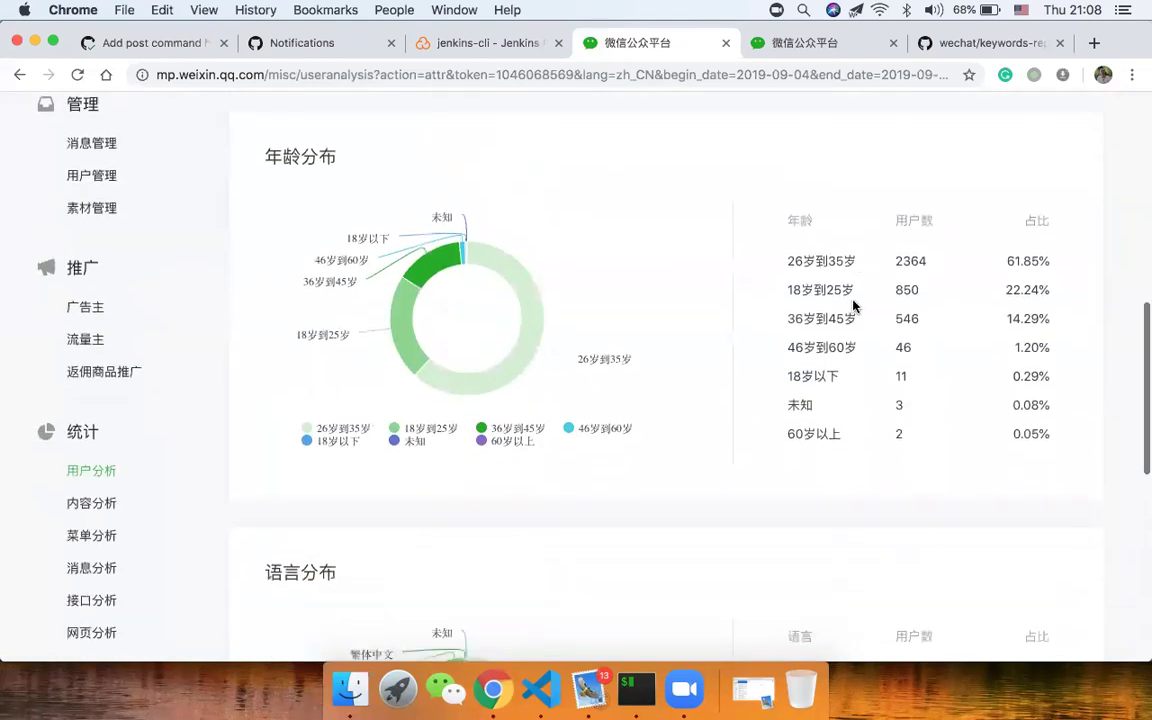
mouse_move(795, 261)
mouse_down()
mouse_move(882, 266)
mouse_move(796, 260)
mouse_up()
scroll(726, 368, down, 6)
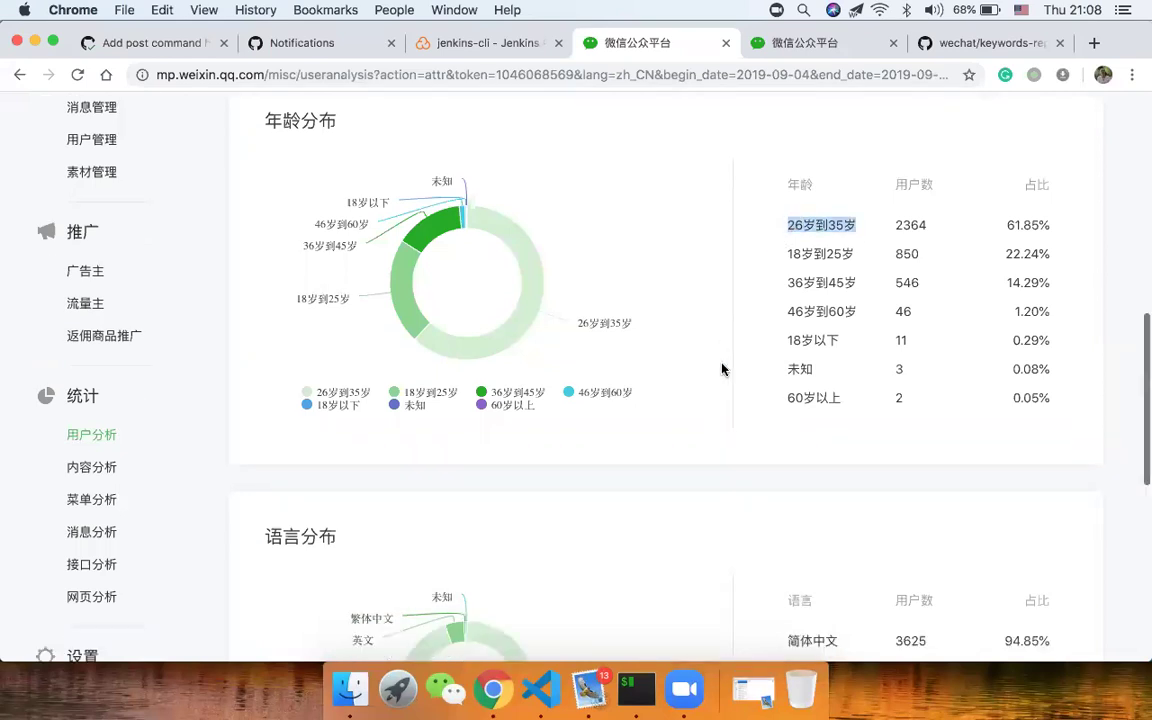
scroll(723, 368, up, 4)
scroll(722, 369, down, 2)
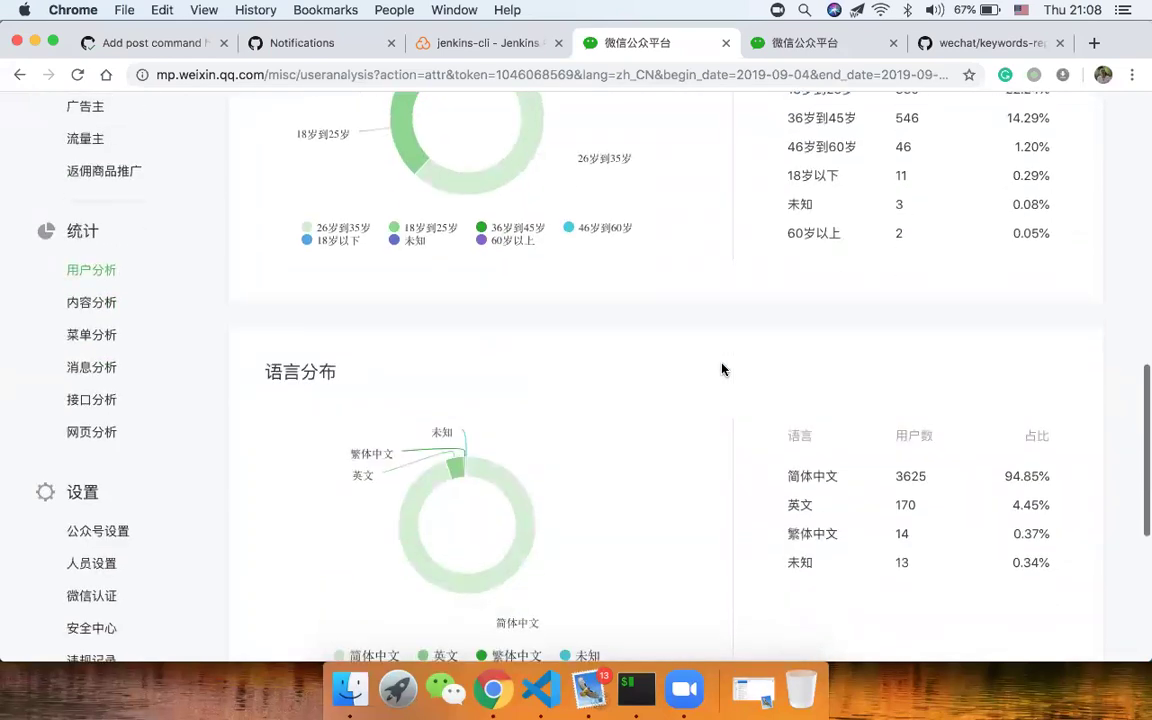
scroll(722, 369, up, 4)
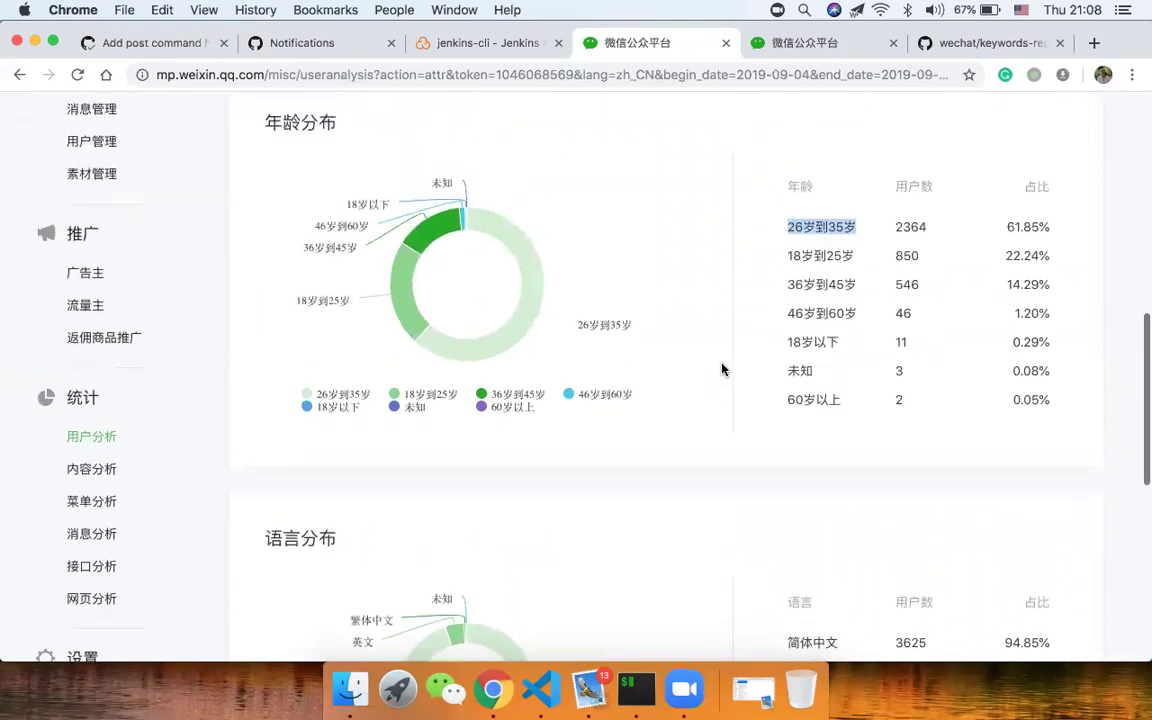
scroll(722, 369, up, 1)
click(722, 369)
scroll(722, 369, up, 1)
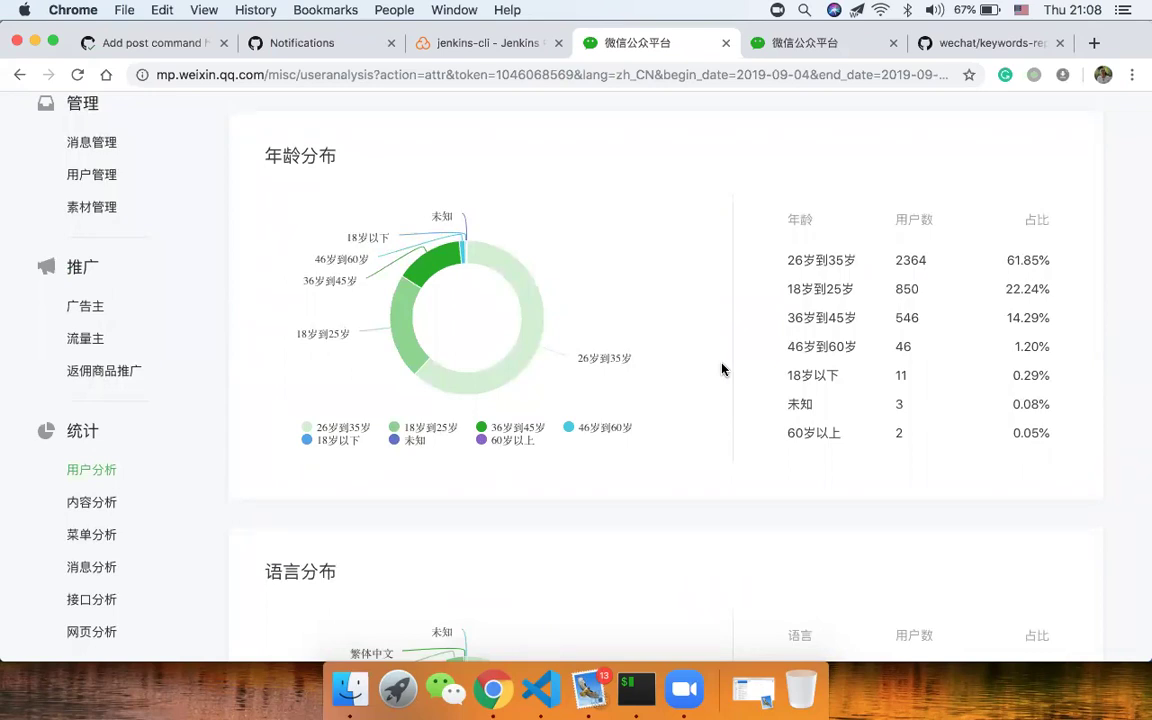
Examine the 语言分布 chart and table of the followers
scroll(722, 369, down, 2)
scroll(722, 369, down, 3)
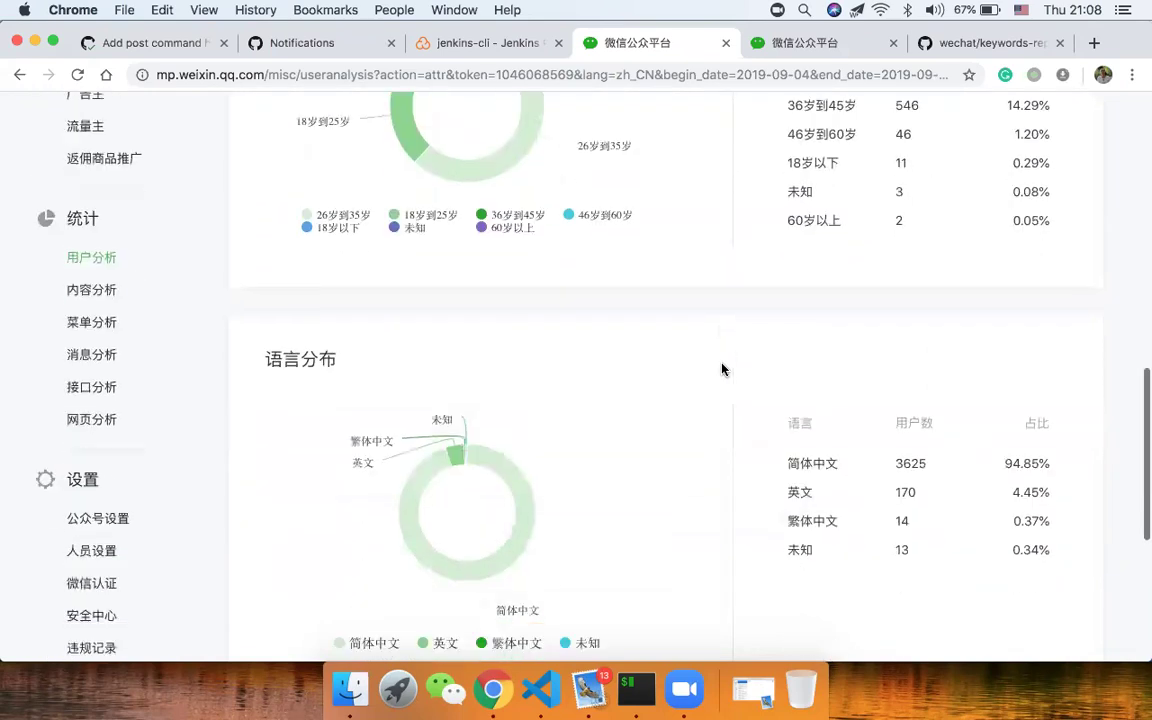
scroll(722, 369, down, 2)
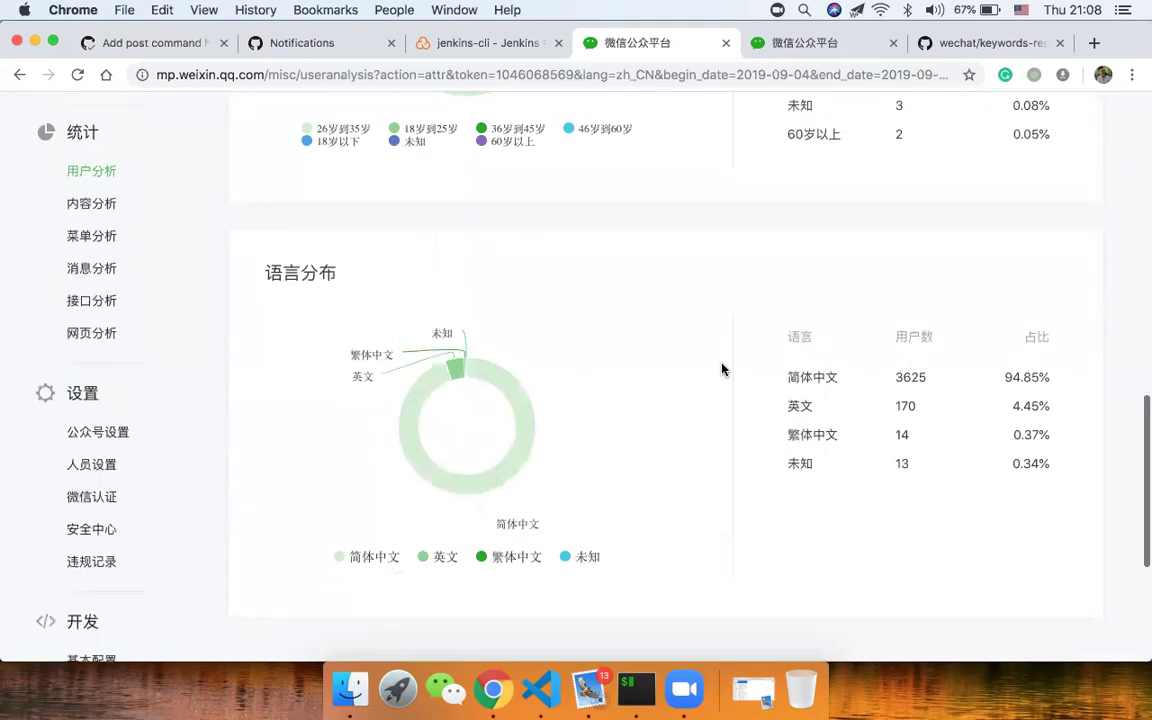
scroll(722, 369, down, 3)
scroll(720, 368, up, 5)
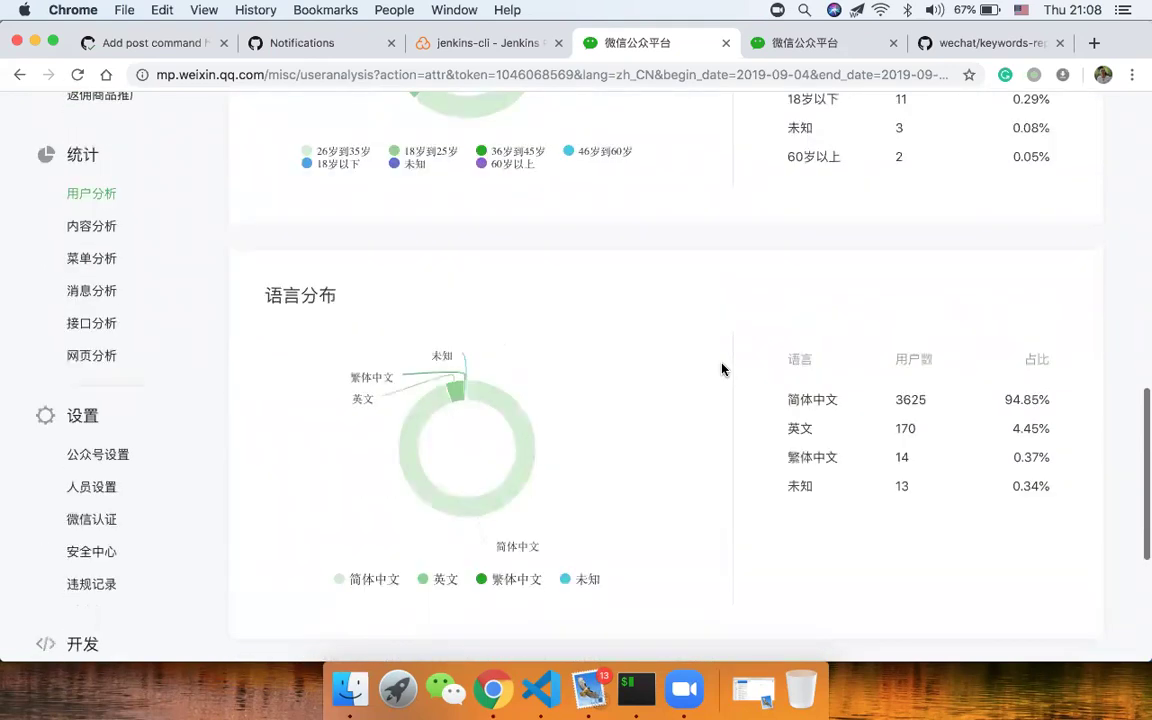
scroll(720, 368, down, 1)
Open the 地域归属 report under 用户属性 and examine the 省级分布 and 地级分布 maps and tables
scroll(790, 425, up, 10)
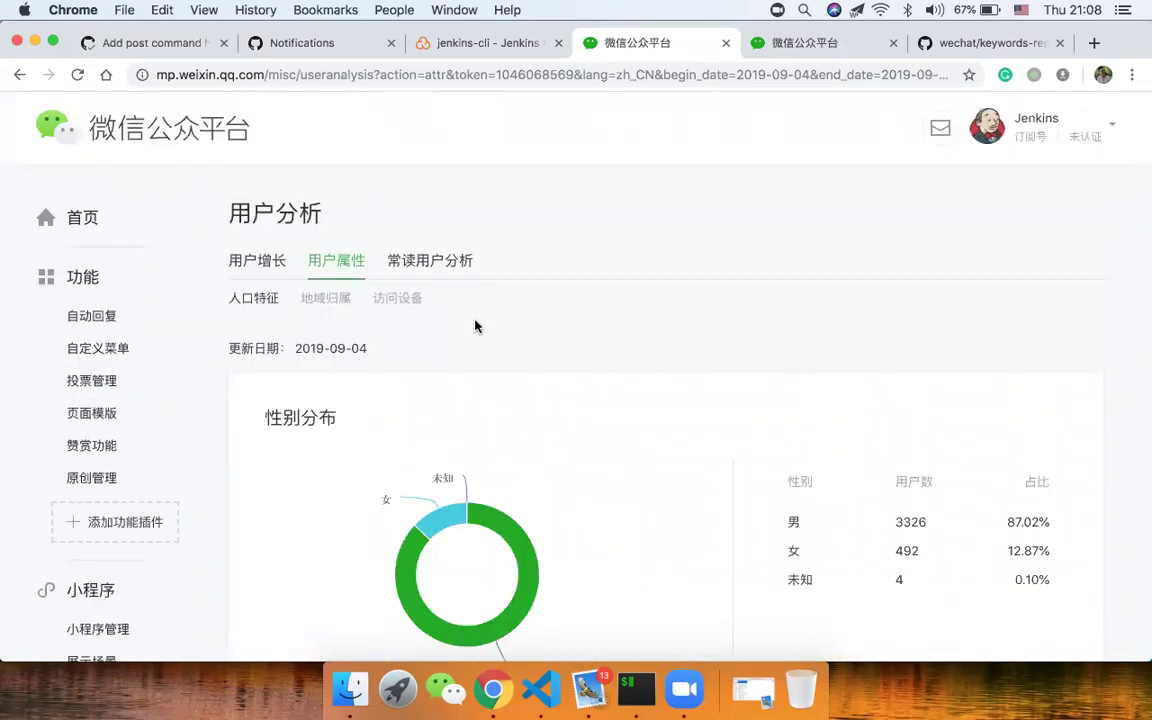
click(342, 305)
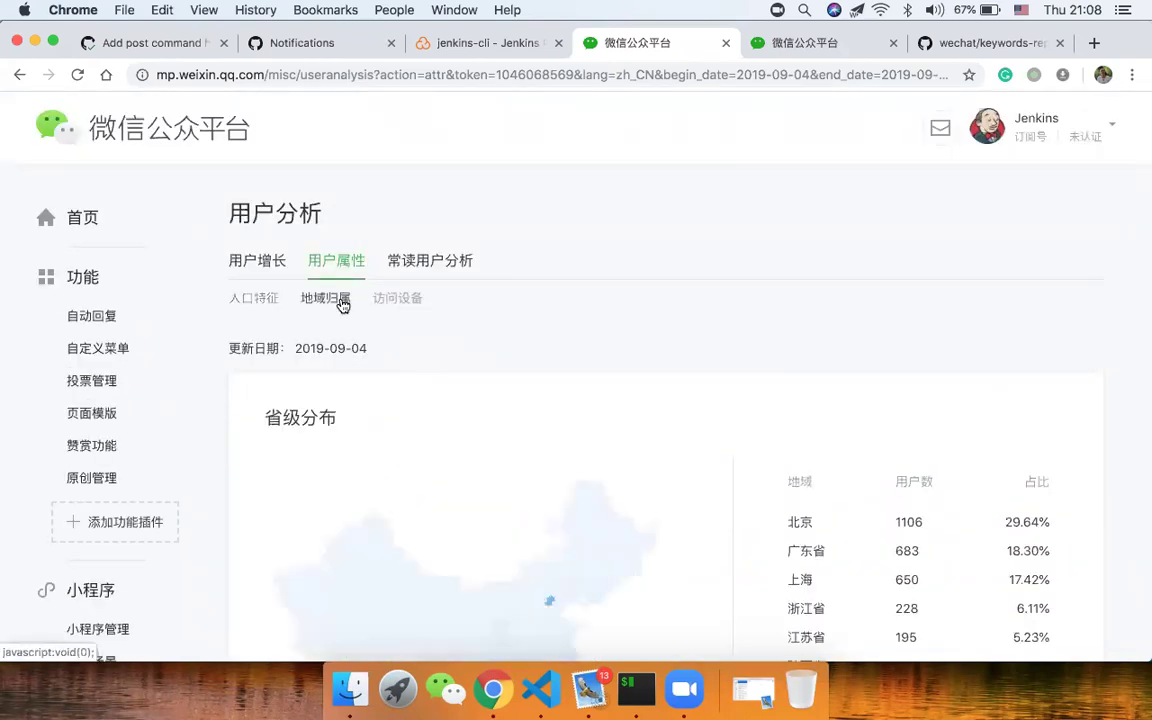
scroll(314, 373, down, 3)
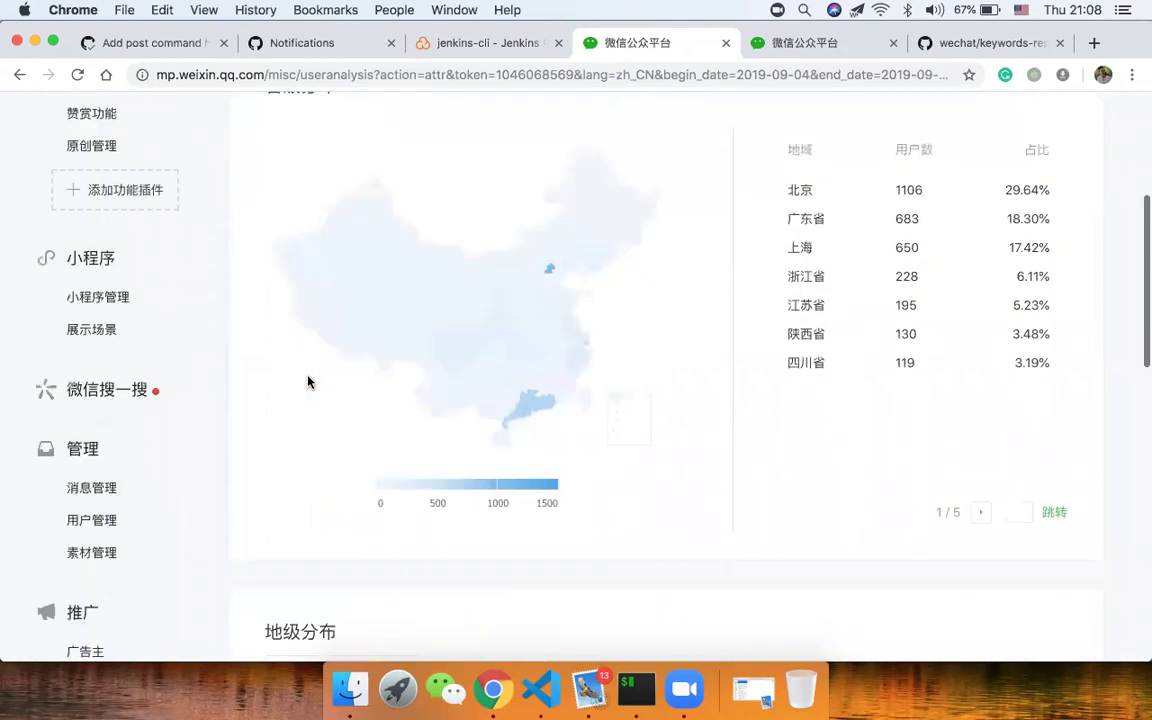
scroll(252, 460, down, 4)
scroll(252, 460, down, 2)
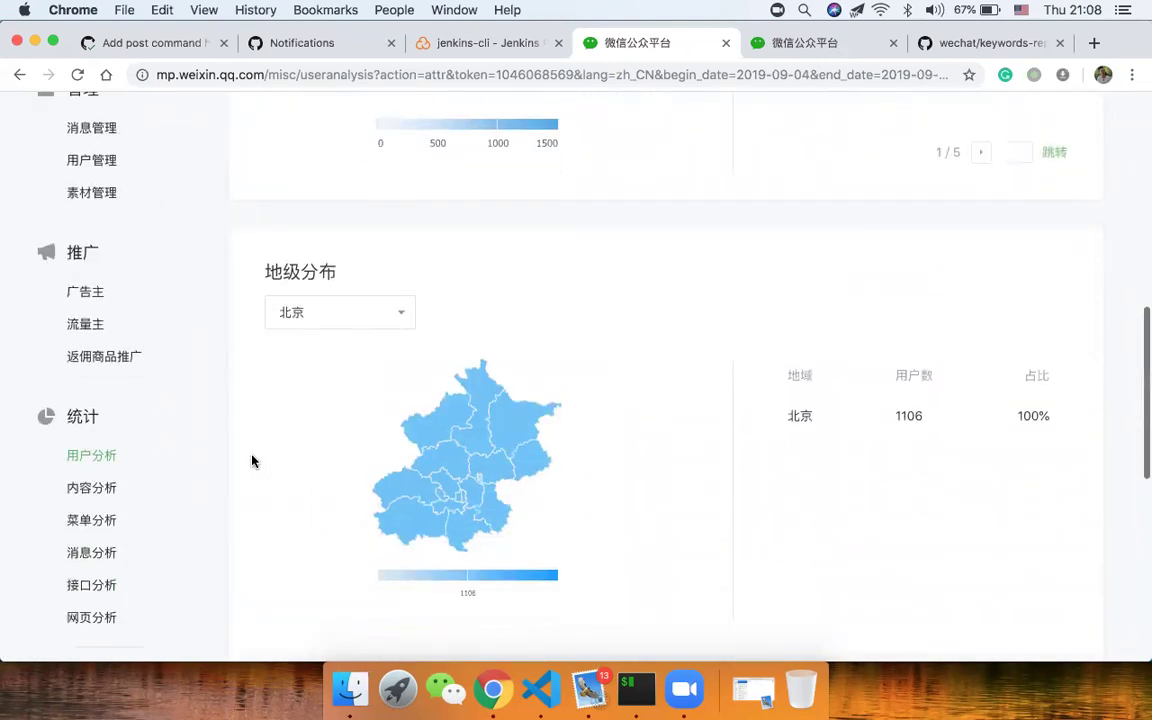
scroll(252, 460, down, 3)
scroll(252, 460, up, 5)
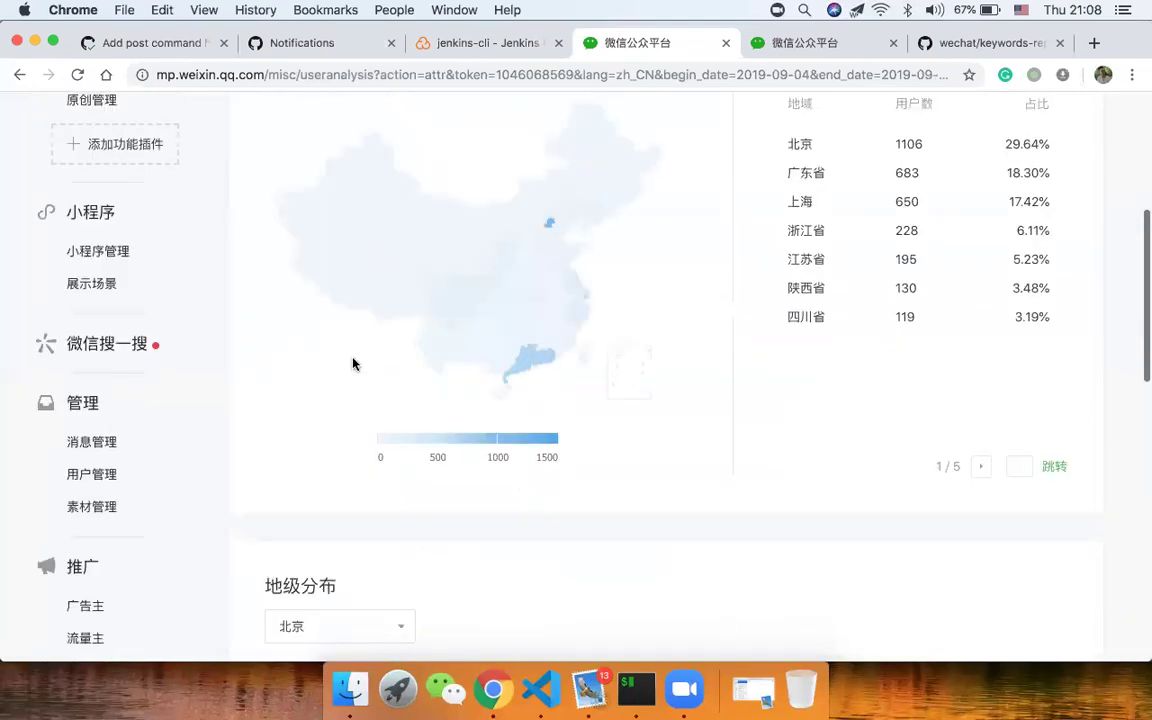
scroll(357, 358, up, 2)
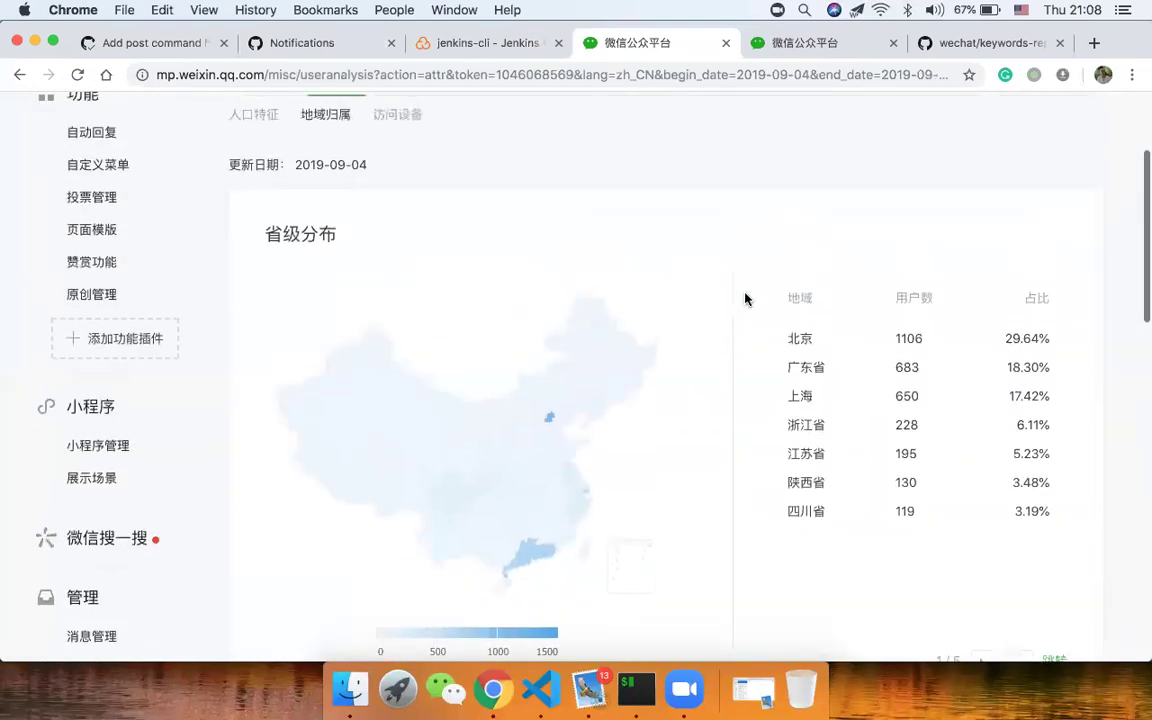
Highlight 北京's figures in the 省级分布 table, followed by the rows for 北京, 广东省 and 上海
double_click(897, 340)
drag(1053, 342, 1005, 339)
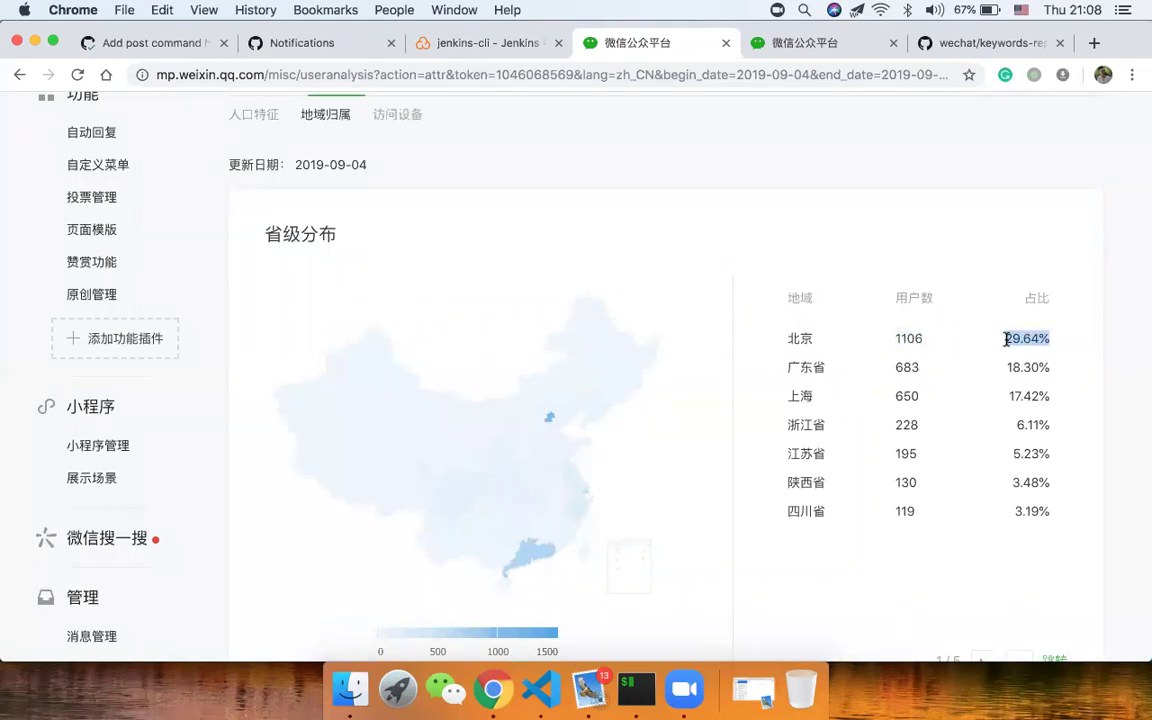
drag(1007, 368, 772, 342)
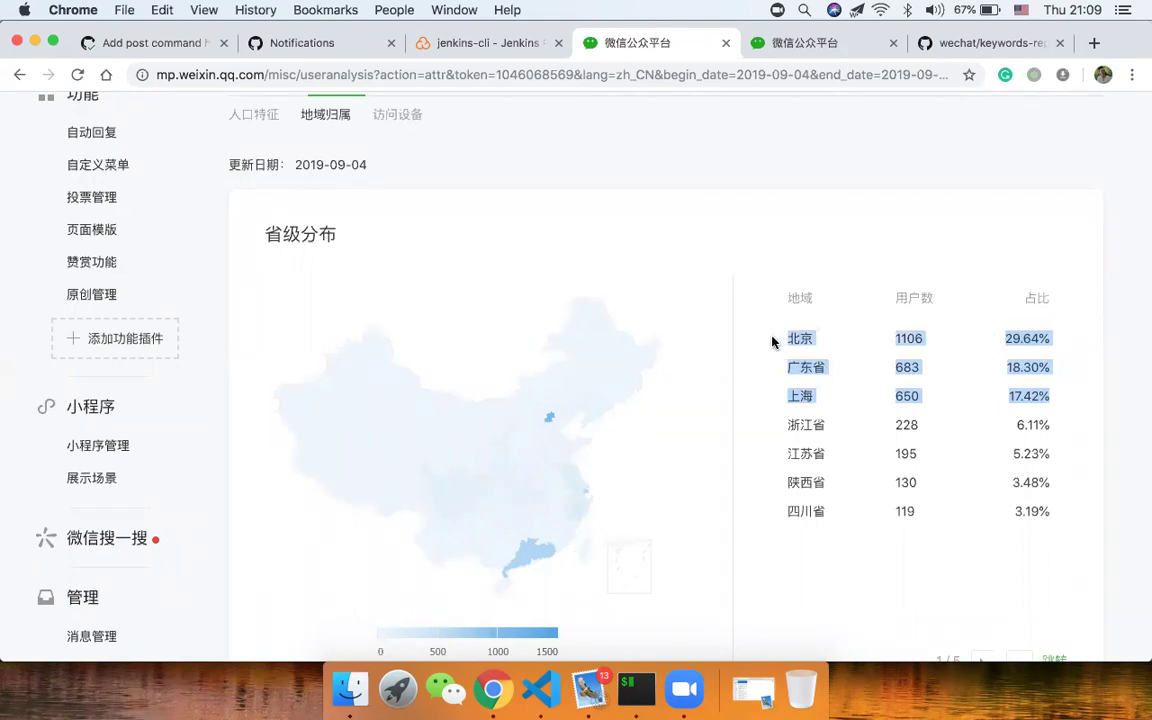
Return to the 人口特征 report and look over its distribution charts again
scroll(772, 342, up, 3)
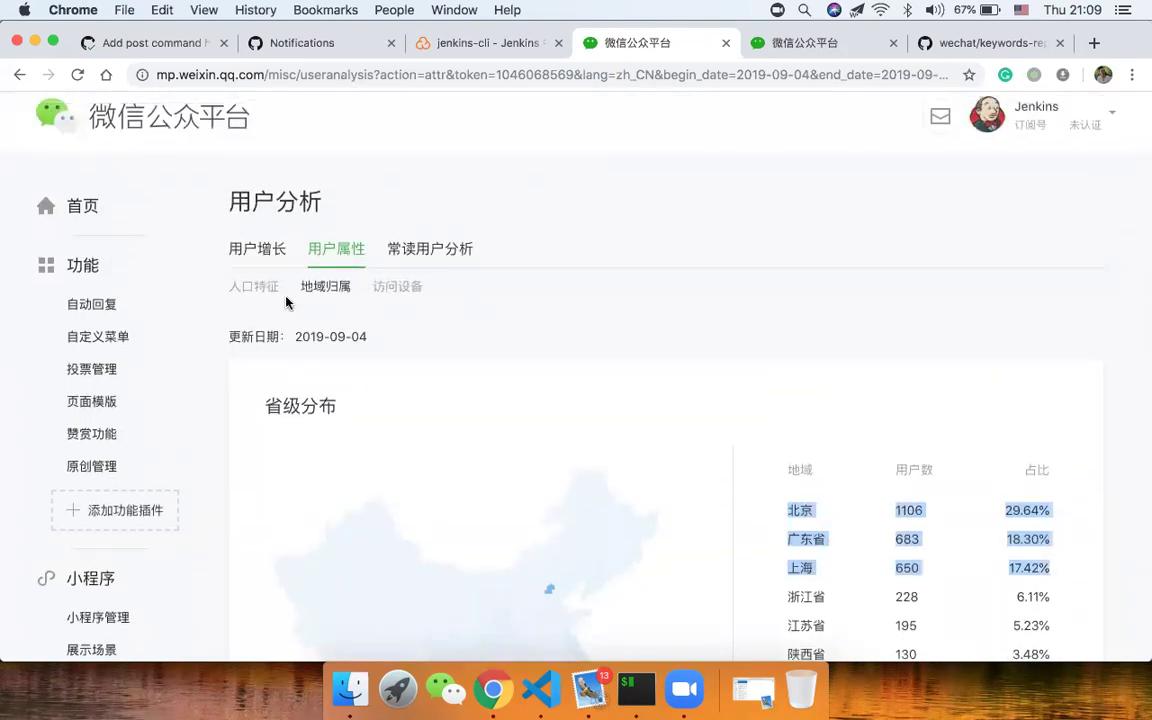
click(256, 288)
scroll(252, 416, down, 4)
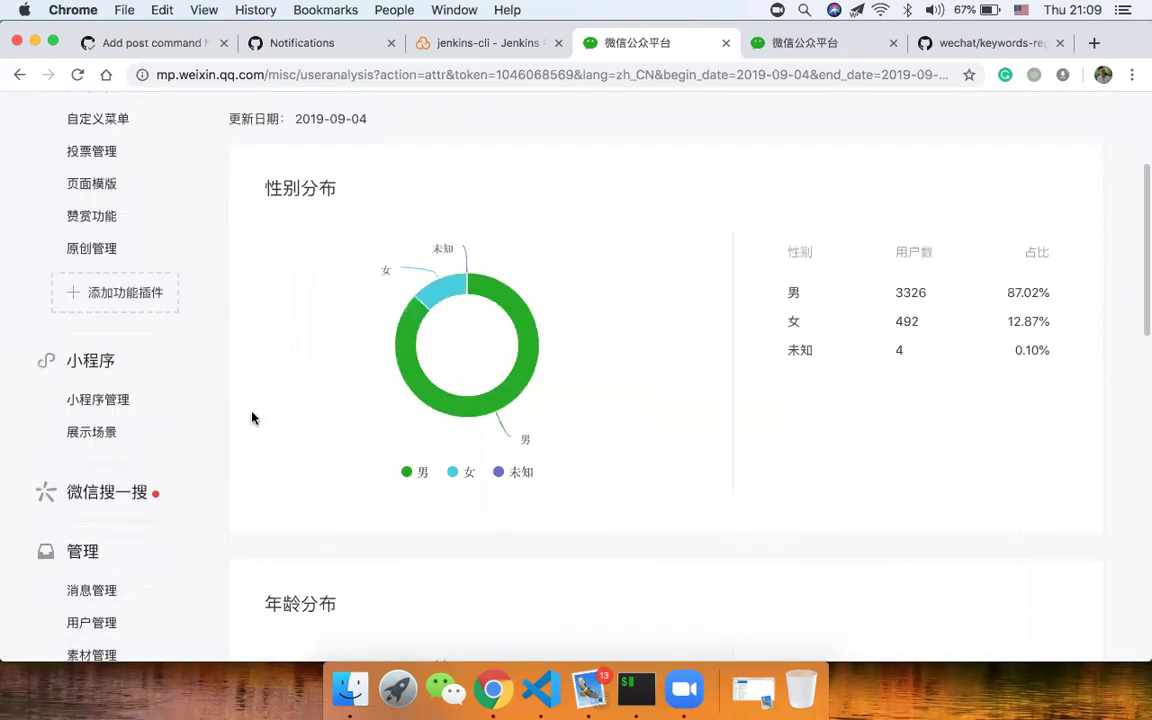
scroll(252, 418, down, 7)
scroll(252, 418, up, 10)
Open the 内容分析 report and examine the 阅读来源分析 chart and the 全部渠道 trend, including the 2019-8-8 peak
scroll(177, 527, down, 5)
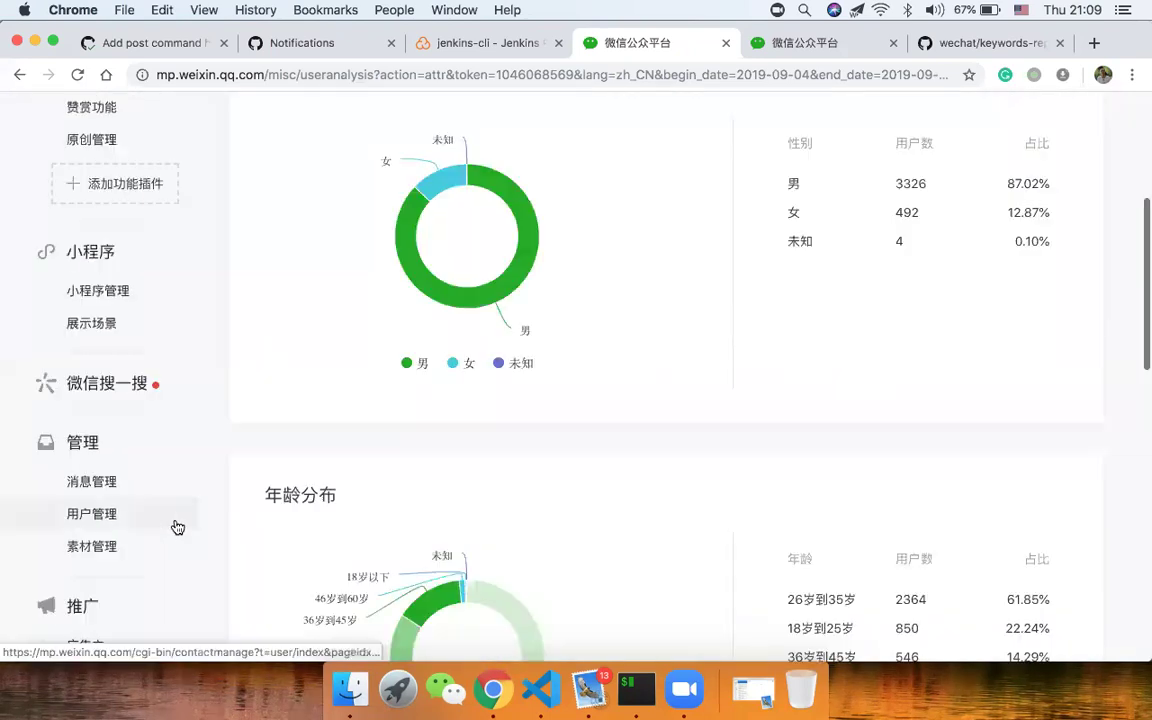
scroll(177, 527, down, 4)
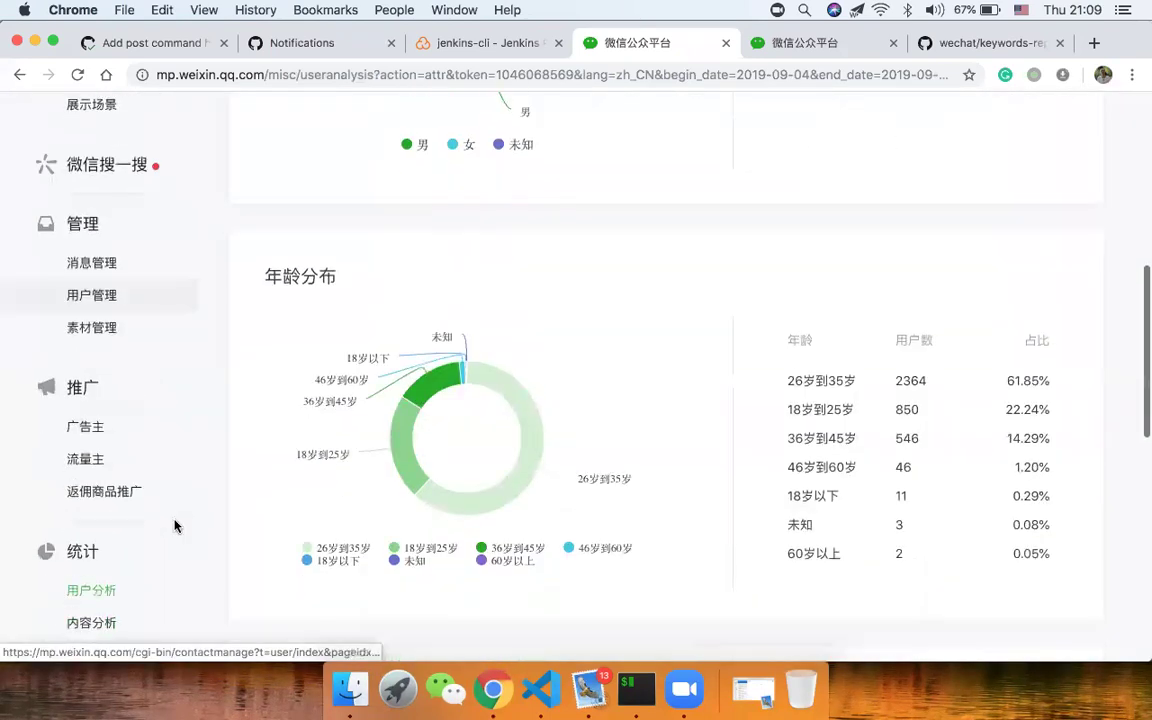
click(115, 637)
scroll(260, 477, down, 3)
scroll(260, 477, down, 10)
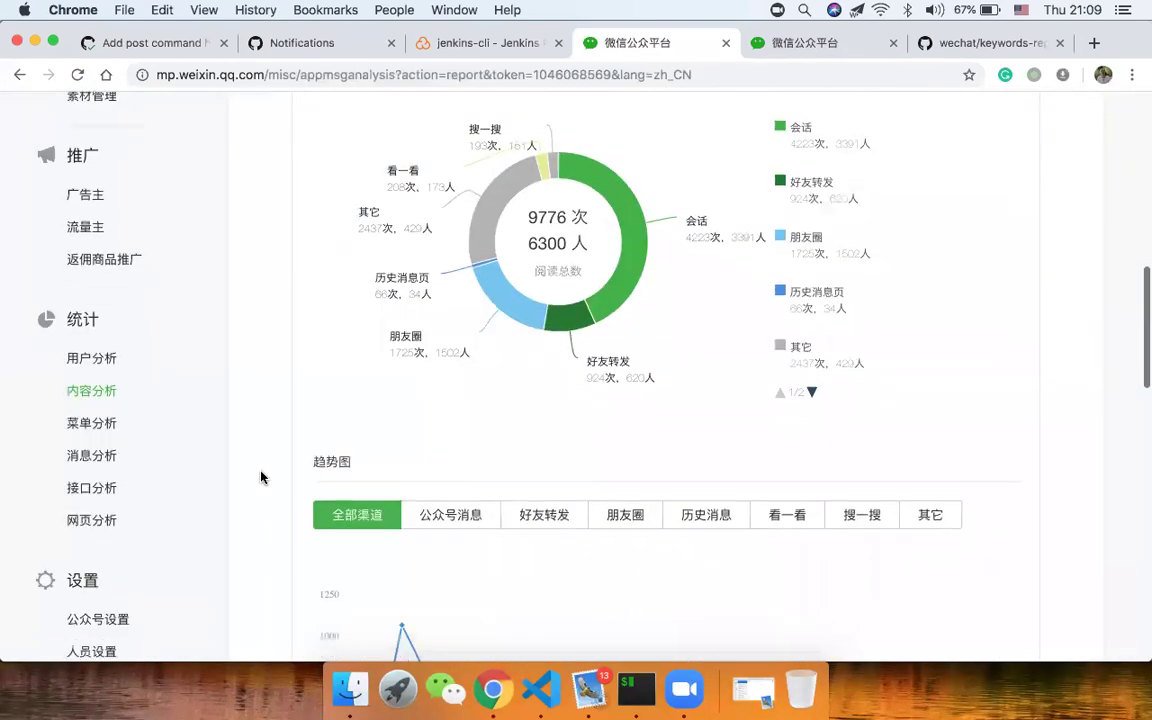
scroll(260, 477, down, 6)
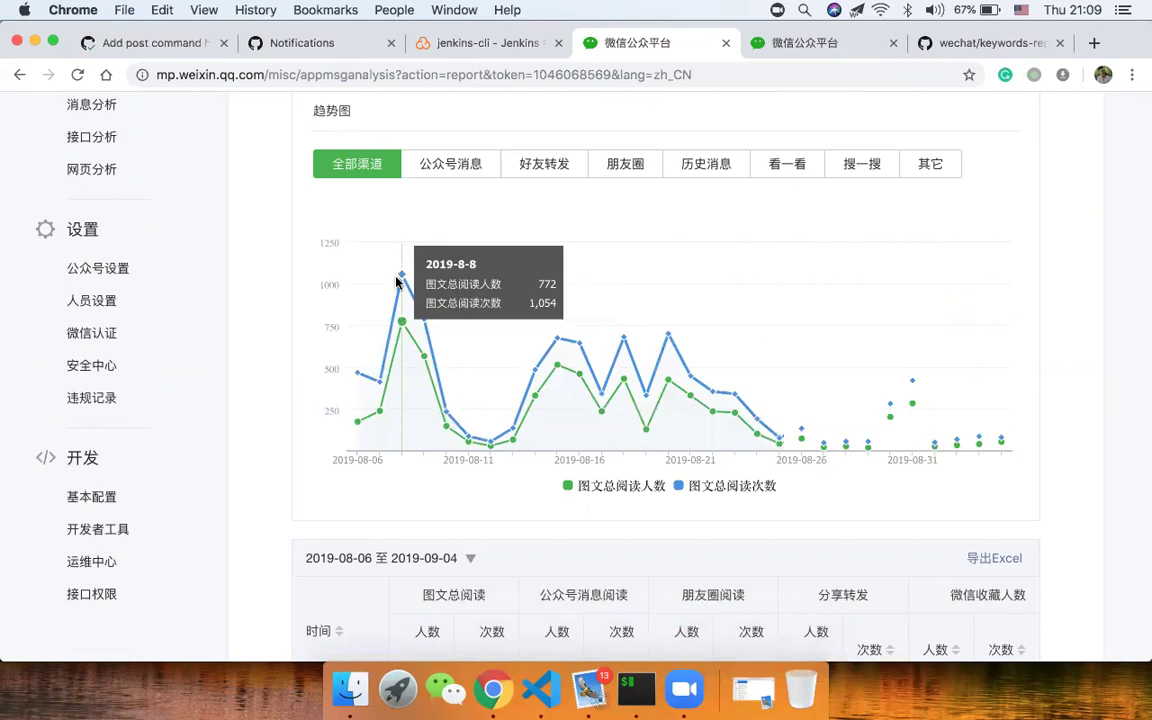
Examine the daily reading table for 2019-08-06 to 2019-09-04 and the 昨日关键指标 figures
scroll(354, 421, down, 5)
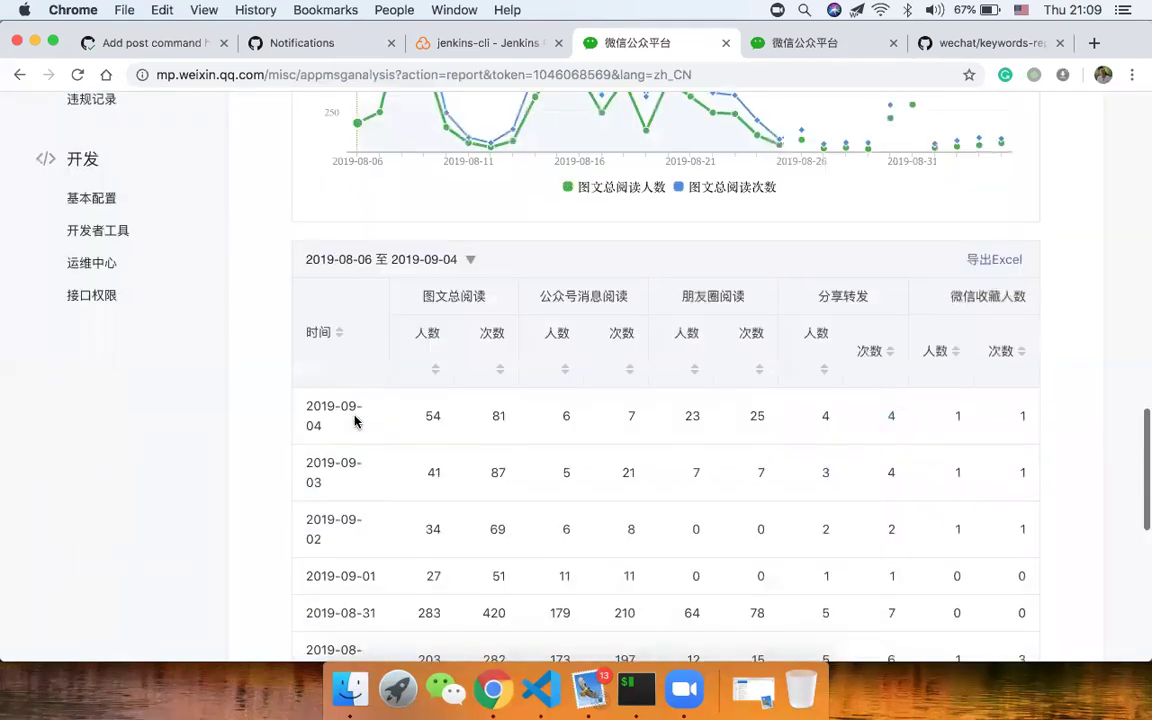
scroll(352, 400, down, 3)
scroll(340, 432, up, 1)
scroll(340, 432, up, 10)
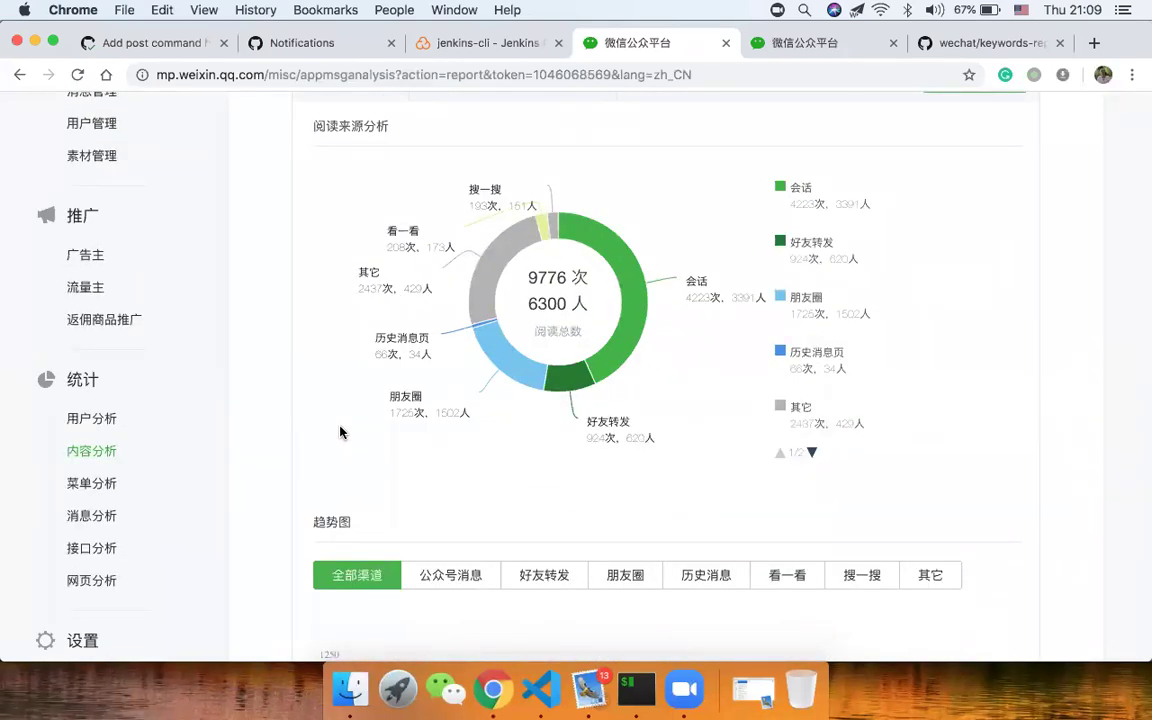
scroll(340, 432, up, 5)
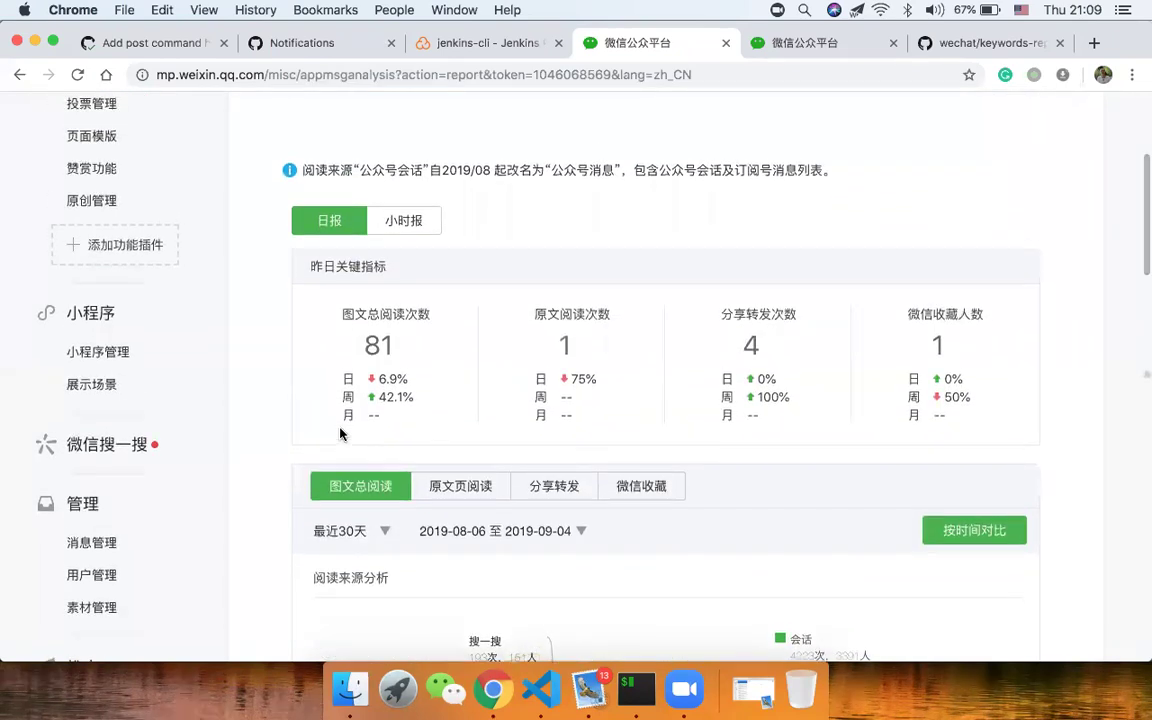
Go back to the account's 首页, open 原创管理 and look through the list of original articles
scroll(340, 432, up, 3)
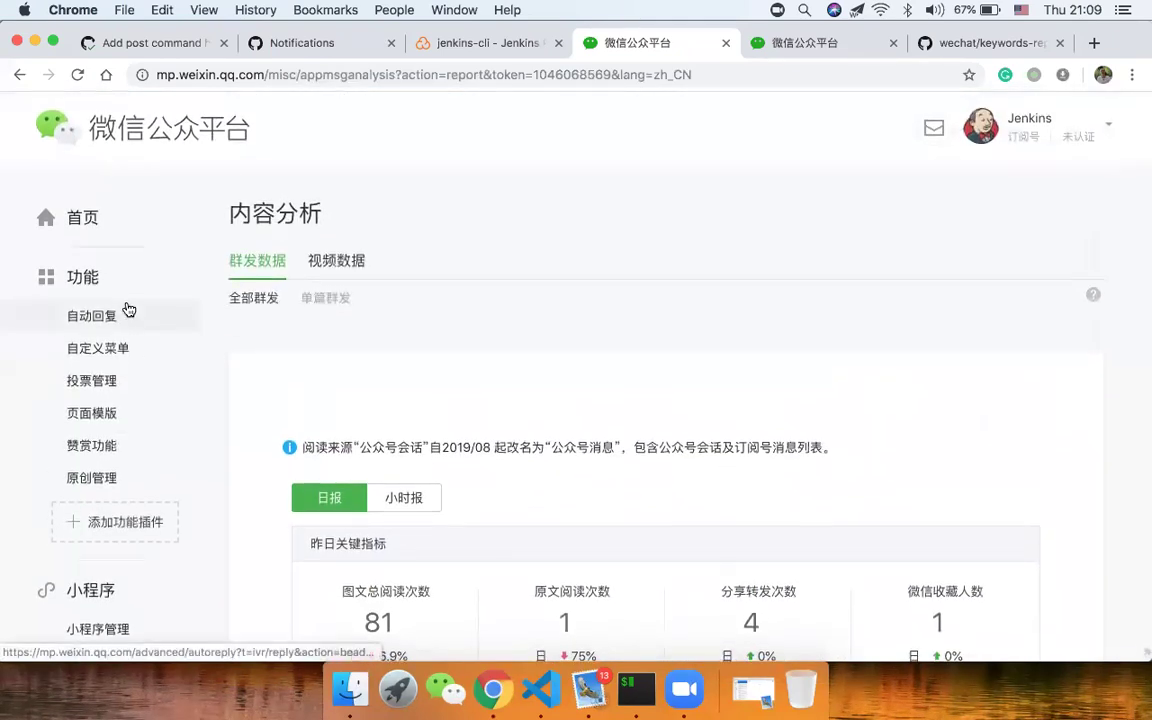
click(88, 224)
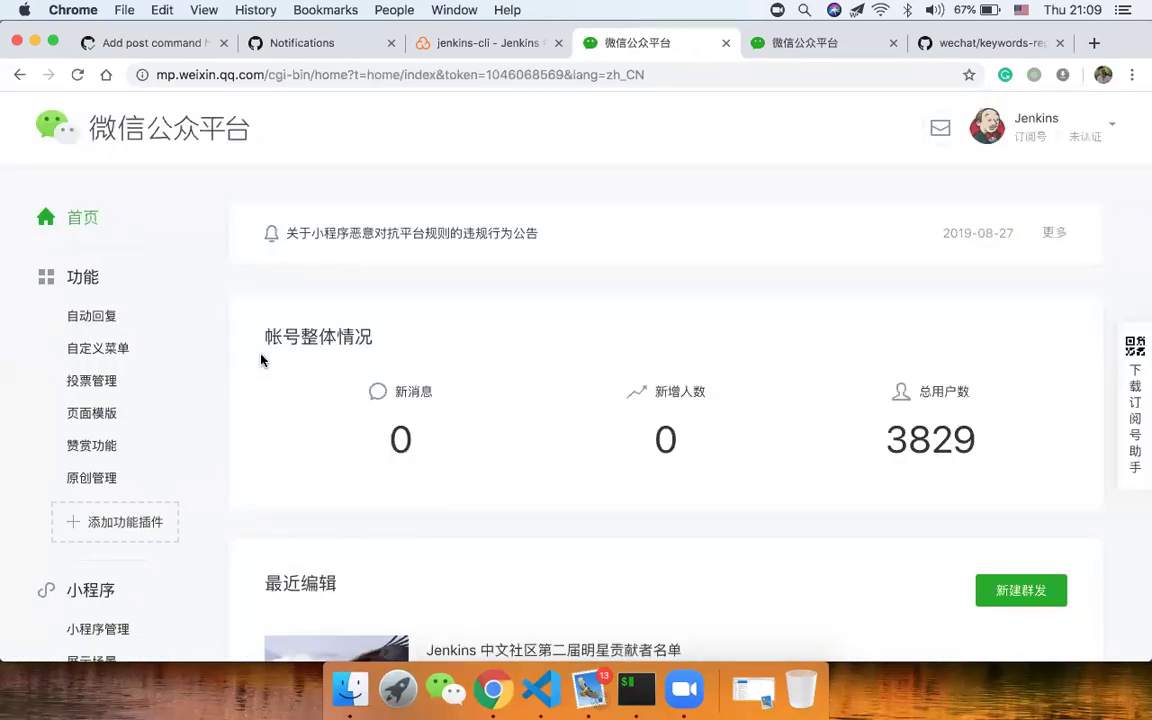
scroll(260, 362, down, 3)
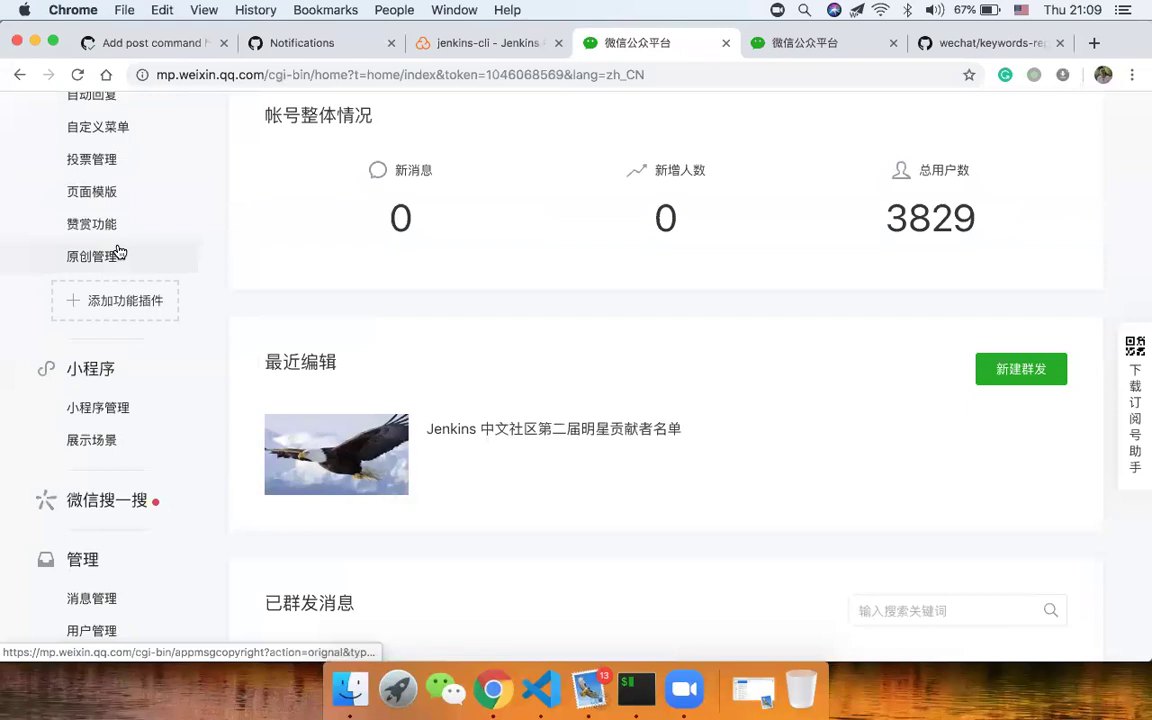
click(188, 256)
scroll(232, 340, down, 5)
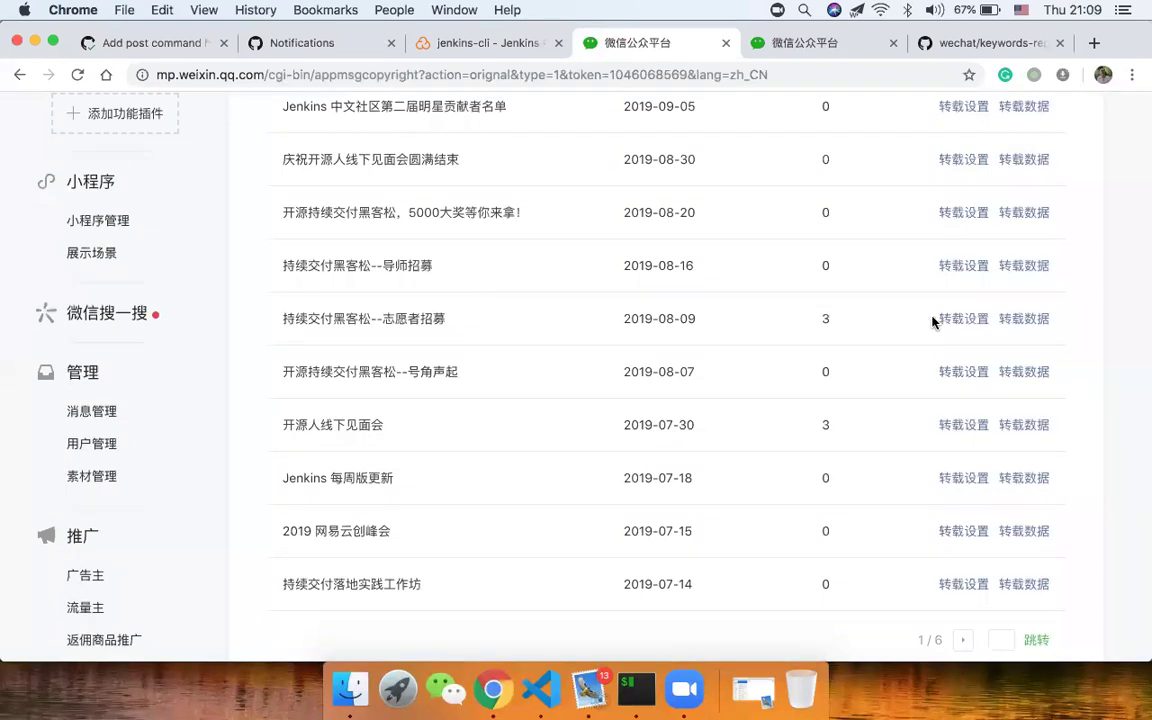
Open the 转载数据 of the article 持续交付黑客松--志愿者招募 and highlight the read count of the 2019-08-13 reprint
click(1018, 322)
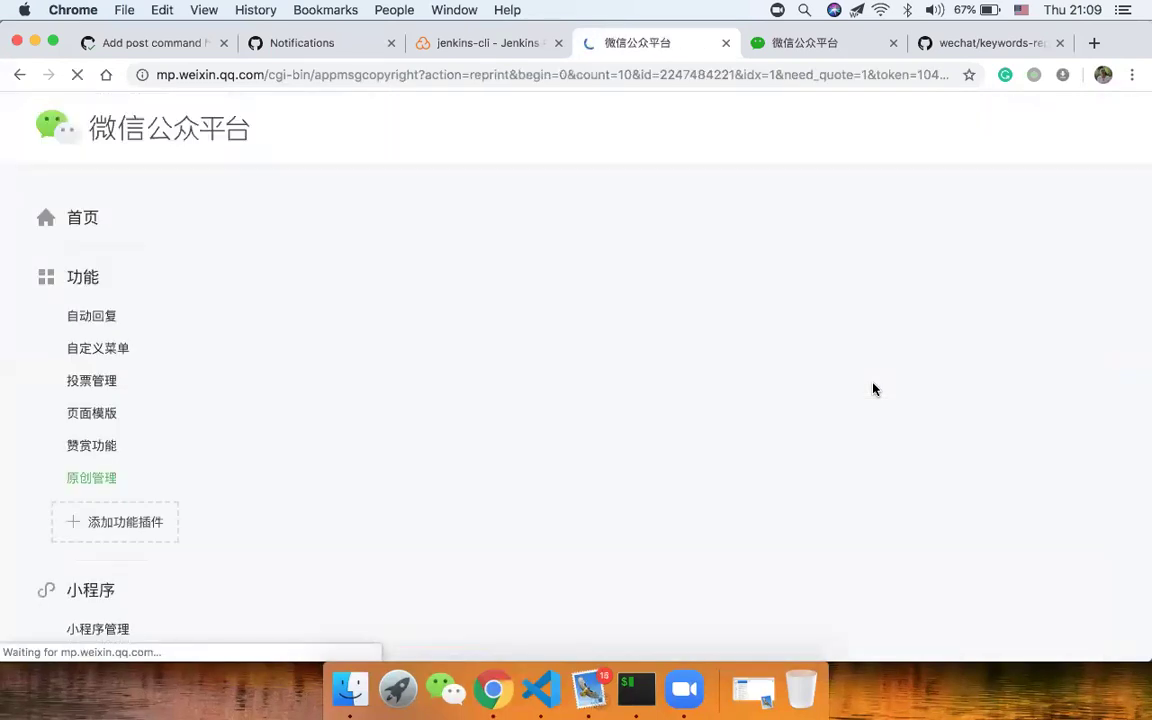
scroll(873, 389, down, 3)
scroll(873, 389, down, 4)
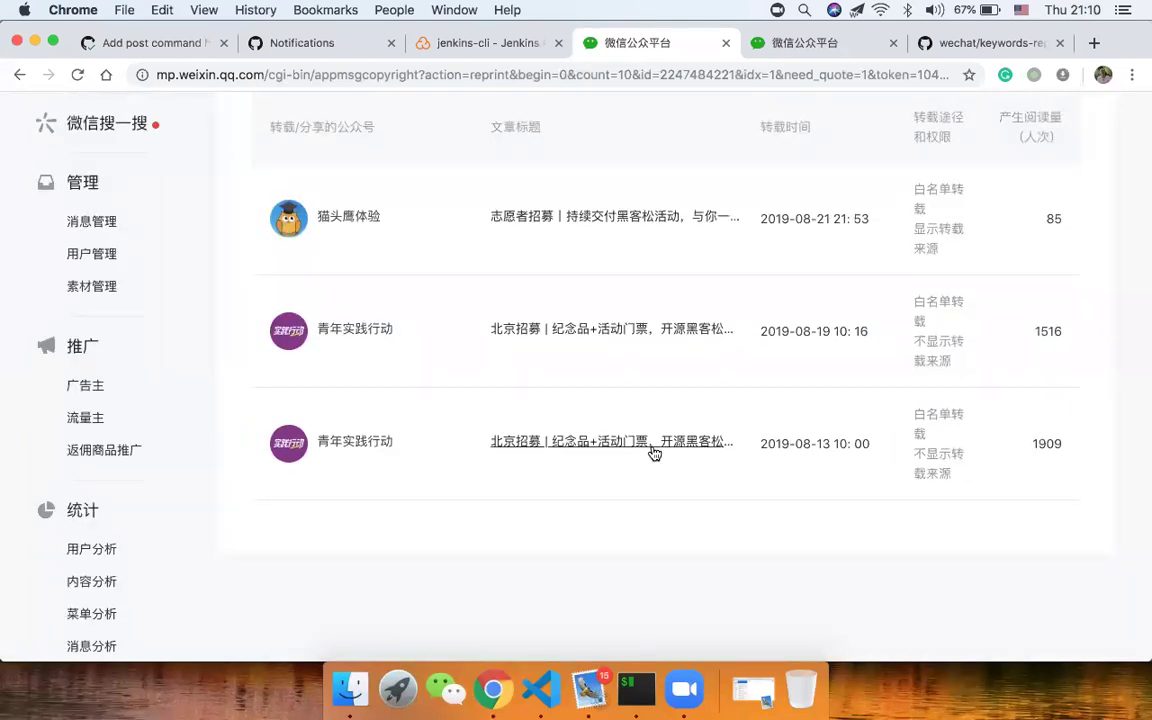
mouse_move(432, 447)
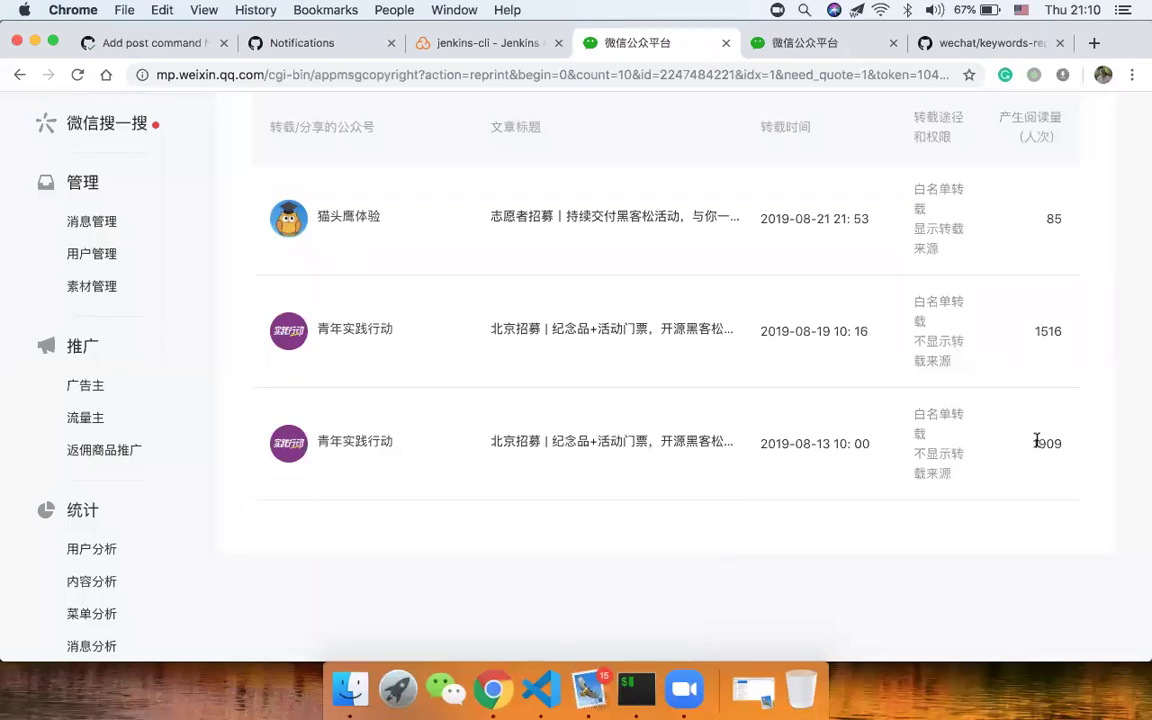
drag(1079, 444, 1032, 442)
scroll(1035, 442, up, 1)
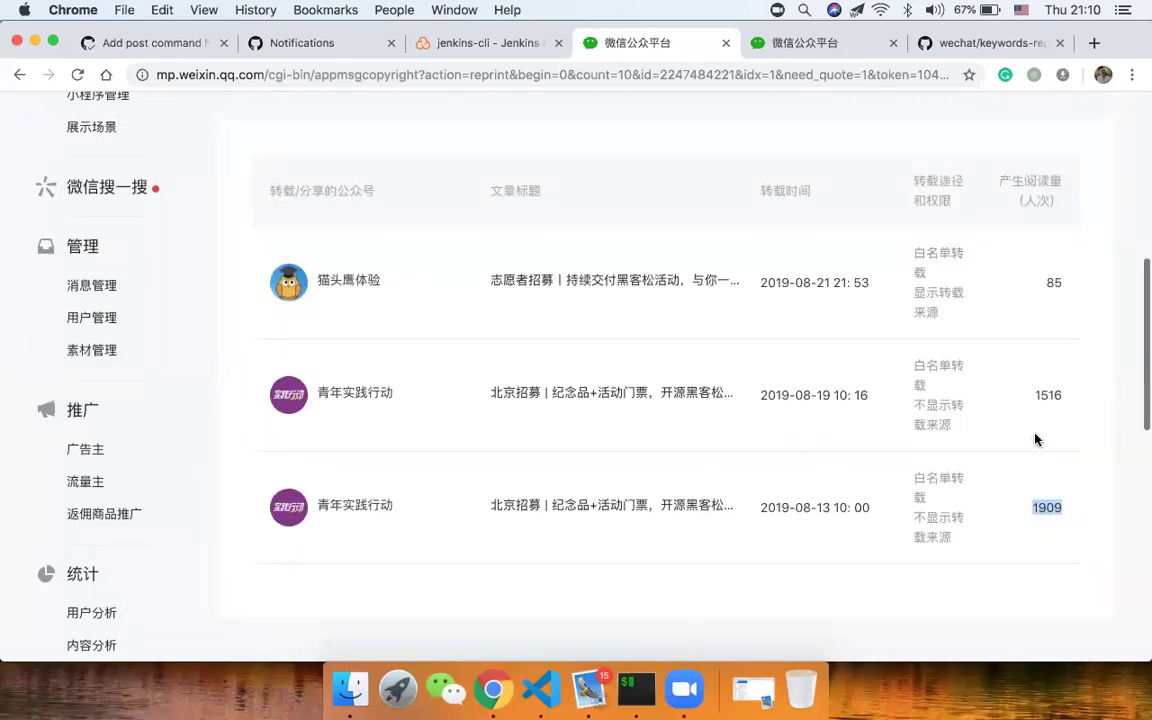
Highlight the read count of the 2019-08-19 reprint, and examine the 转载数据 of the article 开源人线下见面会
drag(1066, 395, 1033, 395)
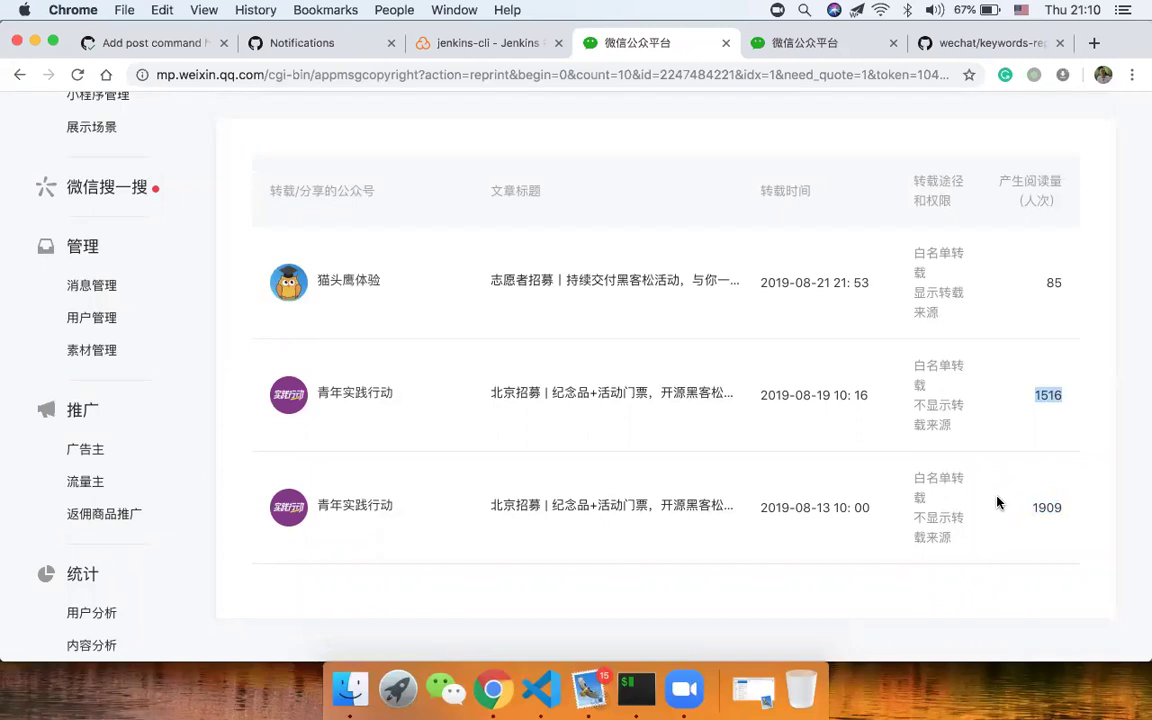
scroll(996, 503, left, 5)
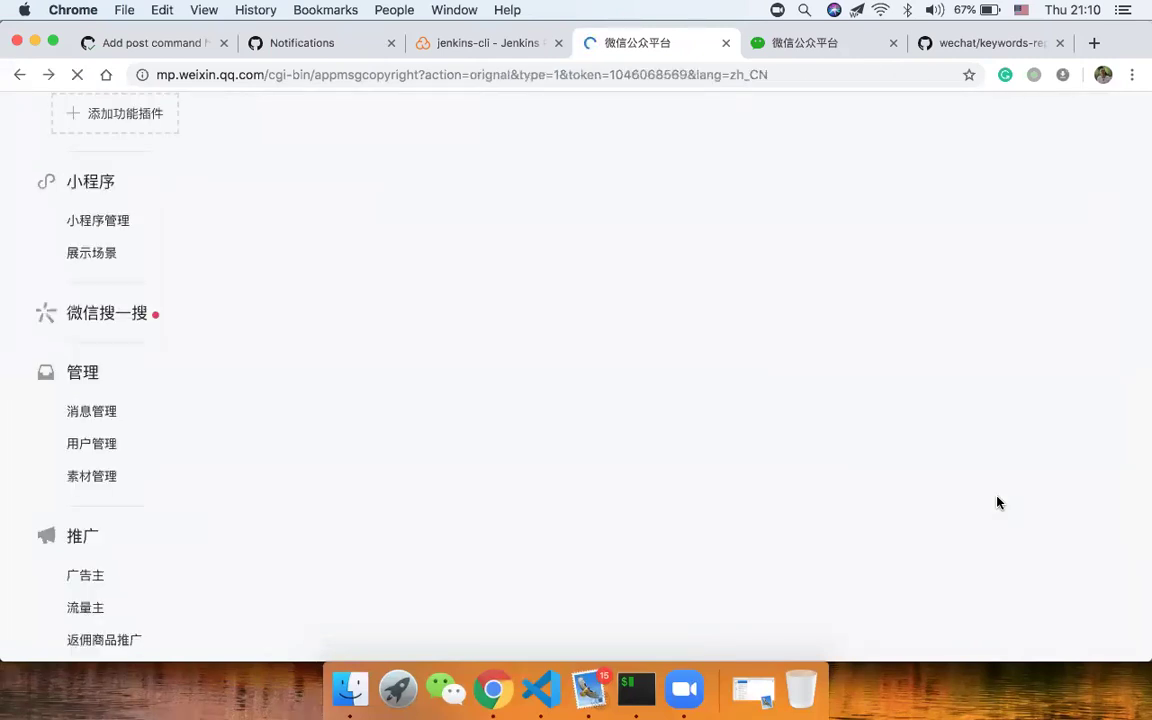
scroll(997, 501, down, 5)
scroll(997, 501, up, 3)
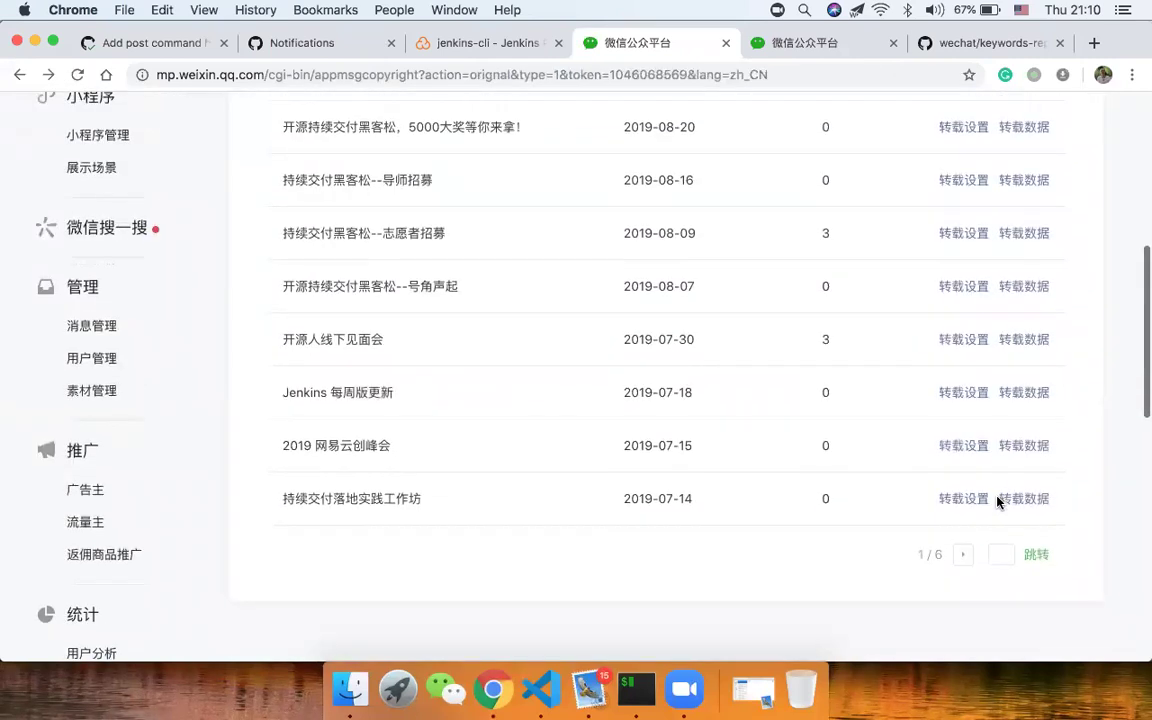
click(1022, 340)
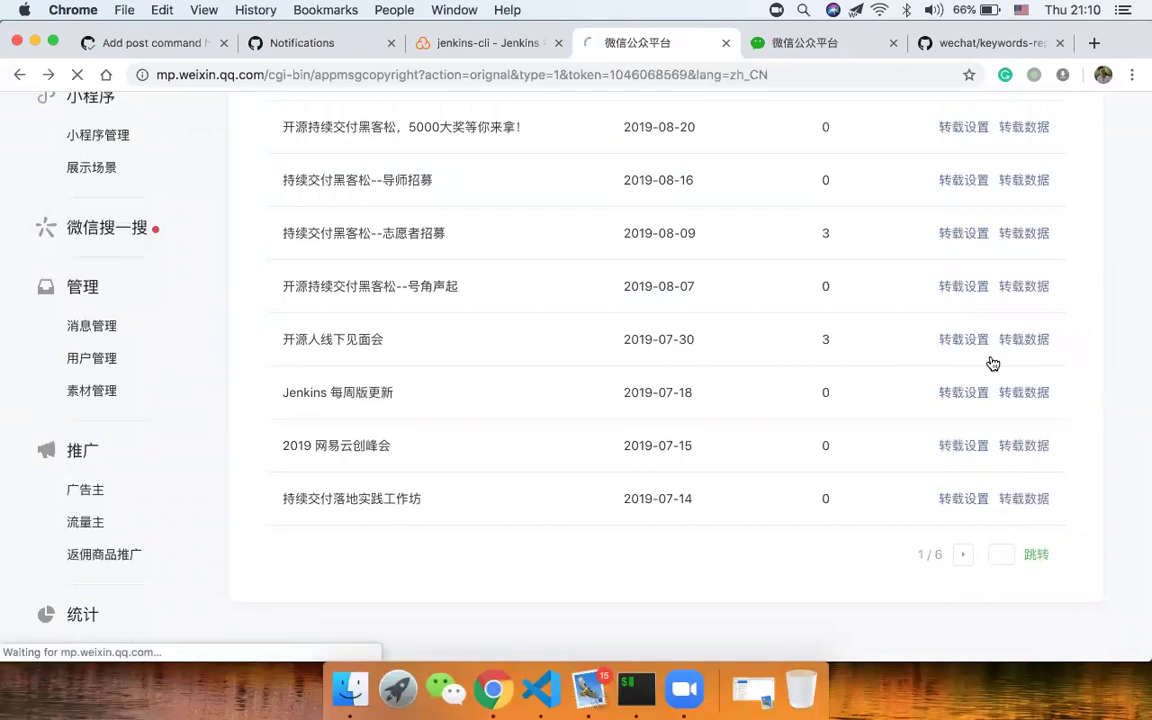
scroll(817, 425, down, 10)
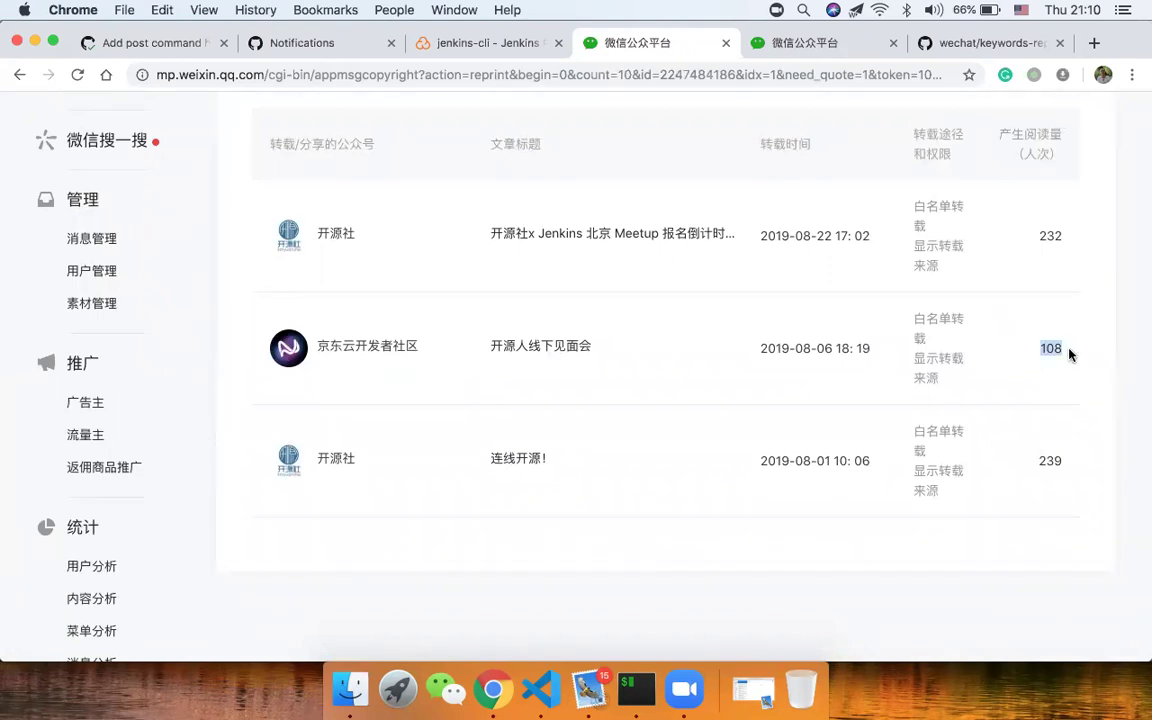
scroll(1015, 352, up, 2)
scroll(1015, 352, up, 10)
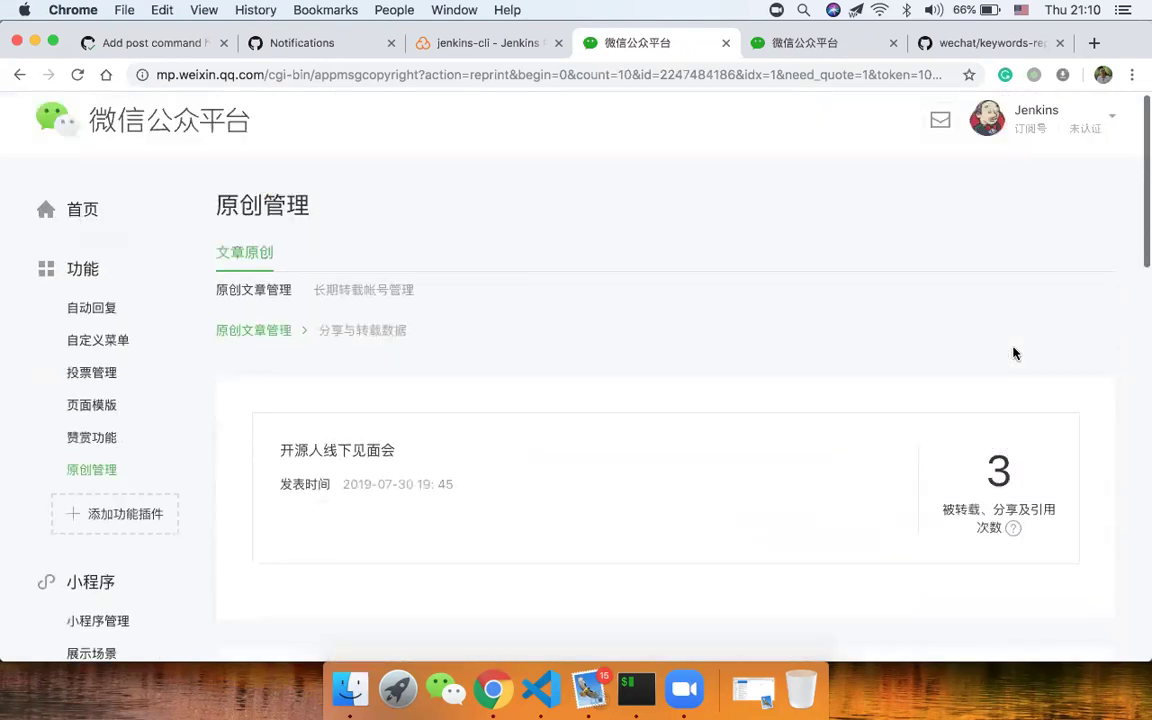
Return to the list of original articles, and review the 已群发消息 and 帐号整体情况 sections on the account's 首页
key(super+bracketleft)
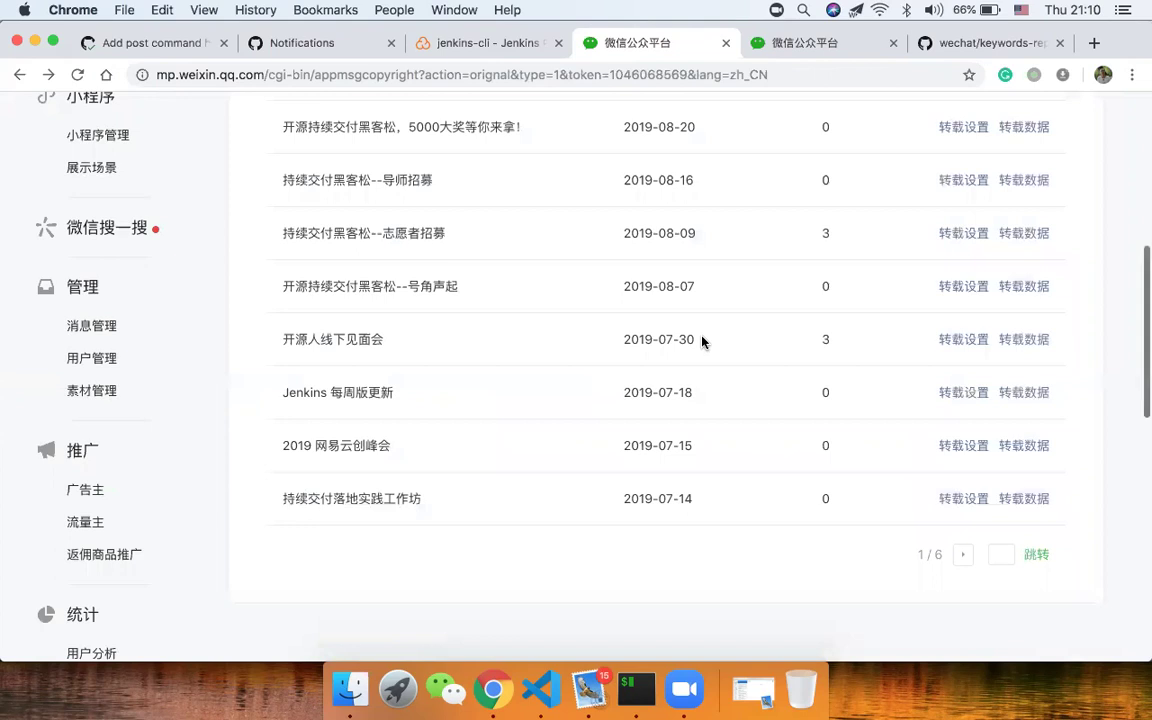
scroll(702, 341, down, 5)
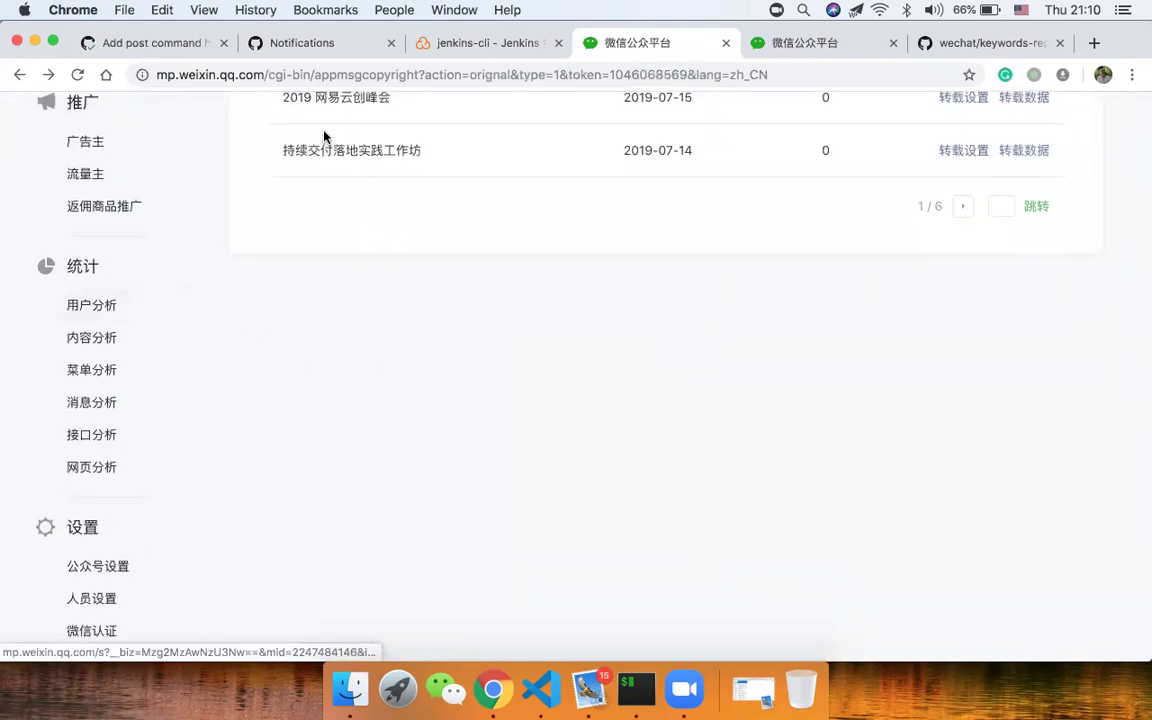
scroll(183, 406, up, 10)
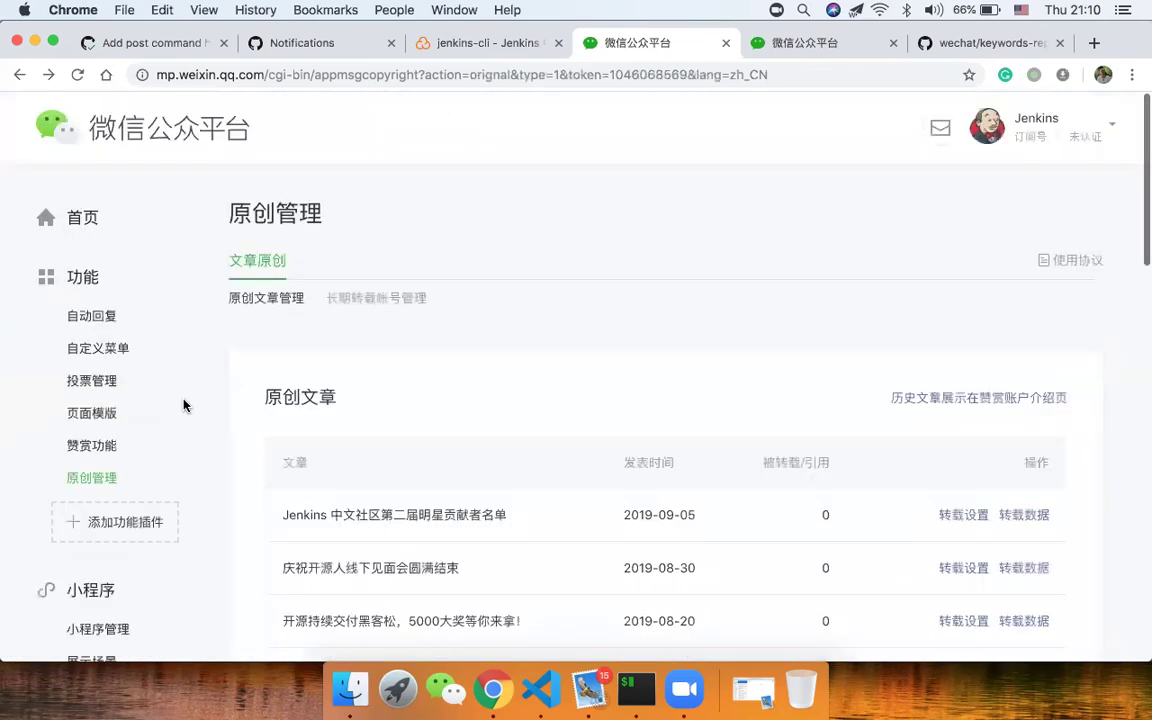
click(109, 224)
scroll(592, 456, down, 8)
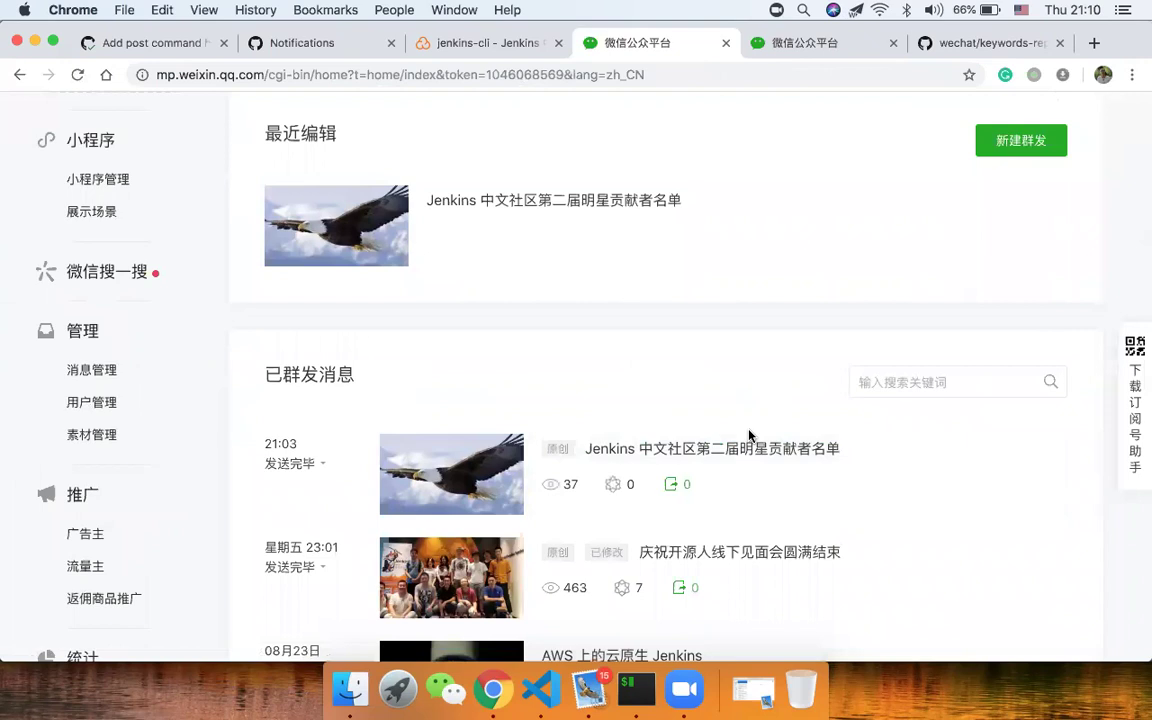
scroll(676, 445, down, 2)
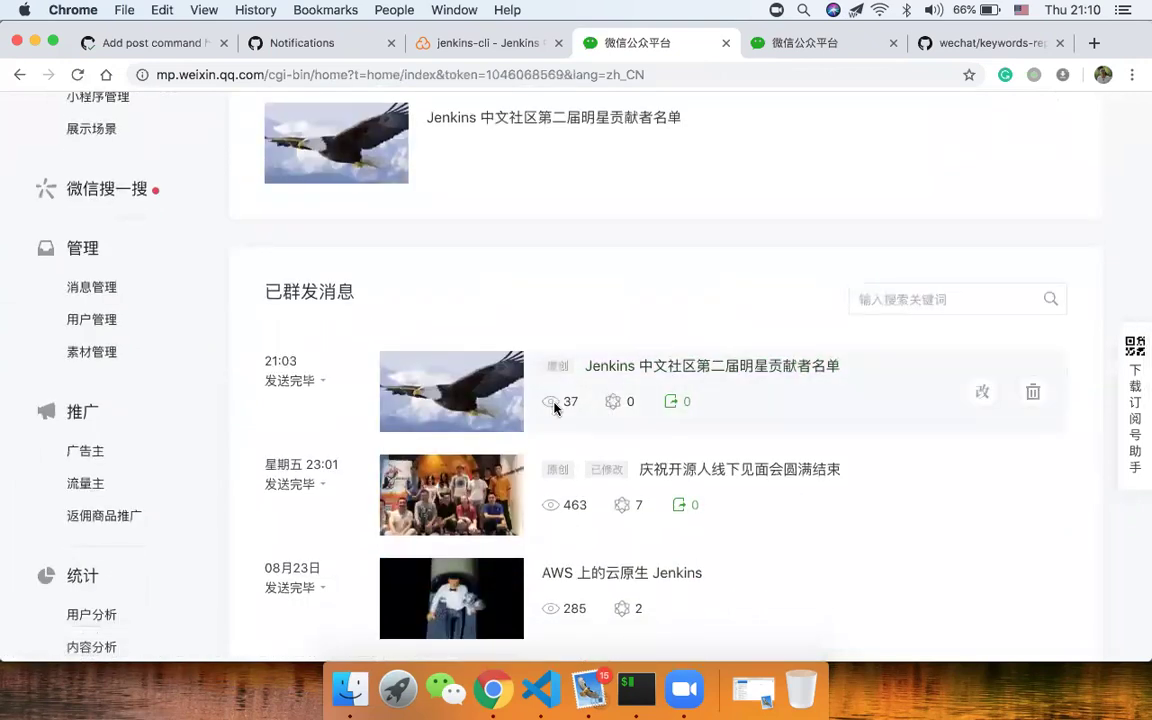
scroll(555, 408, up, 10)
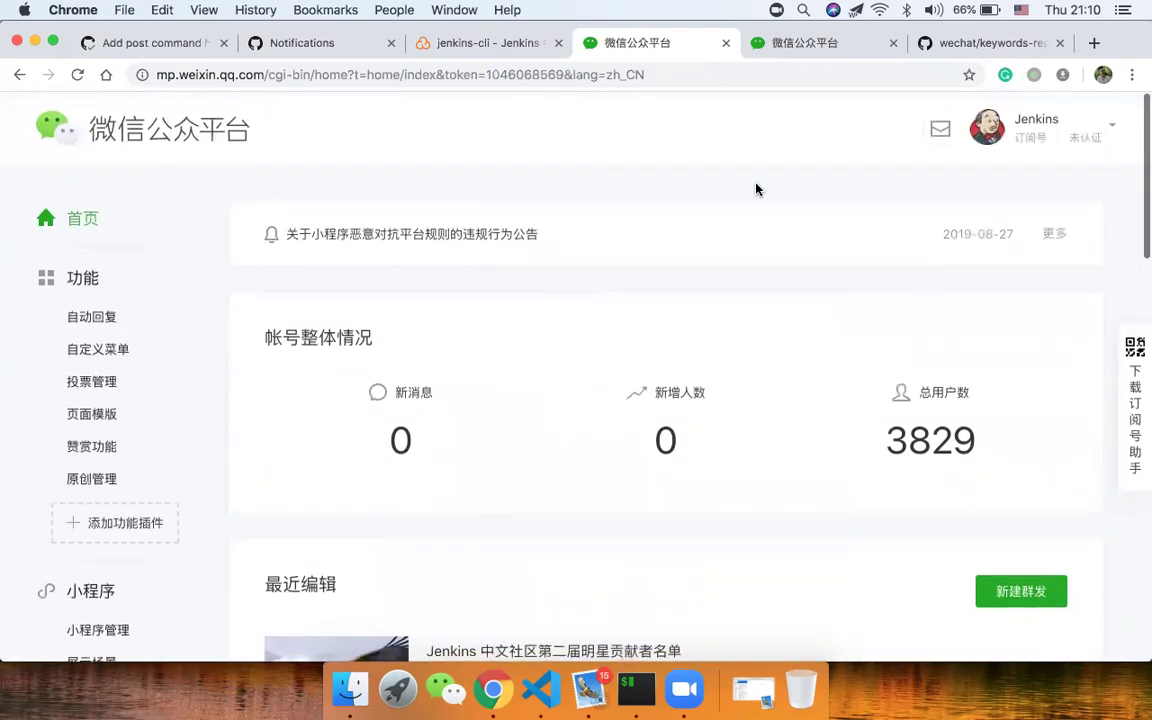
Switch to VS Code and extend the 社区治理 item in 2019-09-05.md to read 公众号数据分享
click(540, 690)
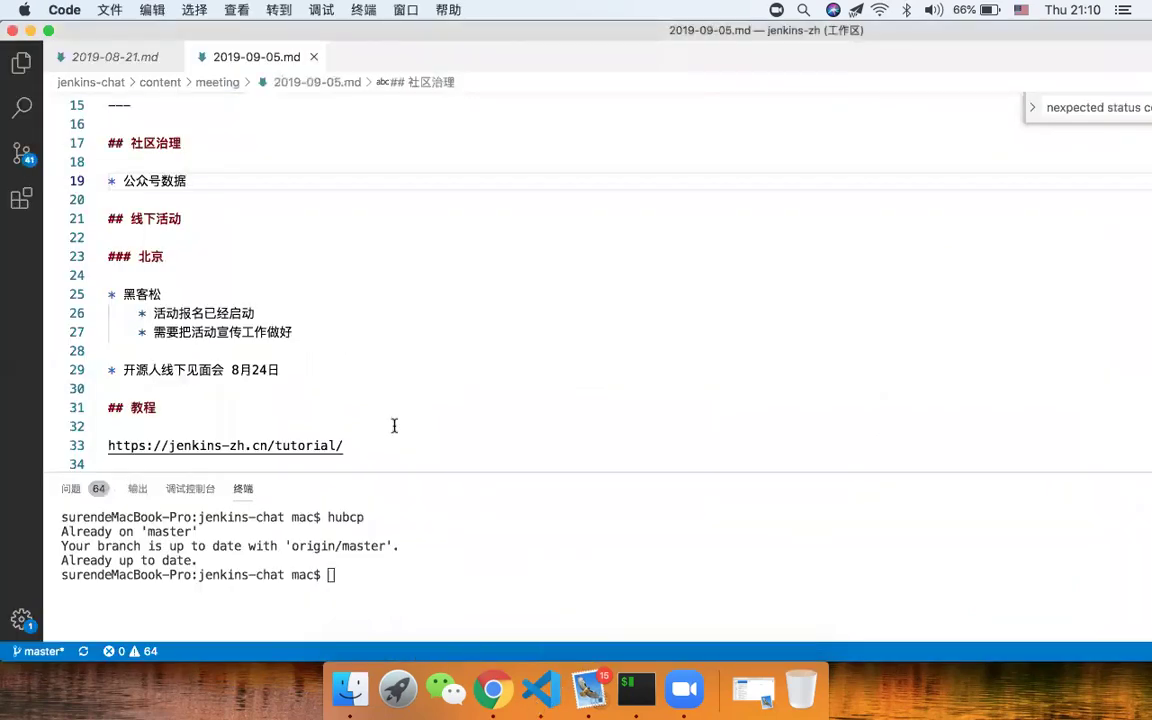
text(fenxiang)
key(space)
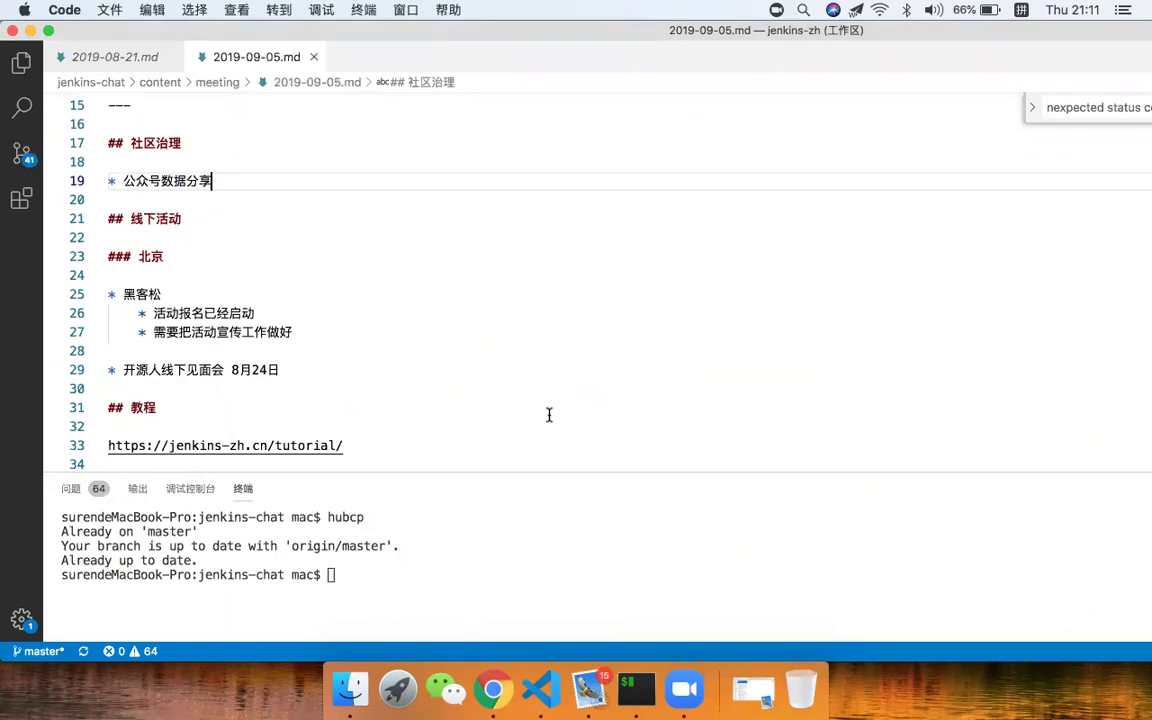
Move the blank line in the attendance list from below the first attendee to below the third
scroll(548, 414, up, 4)
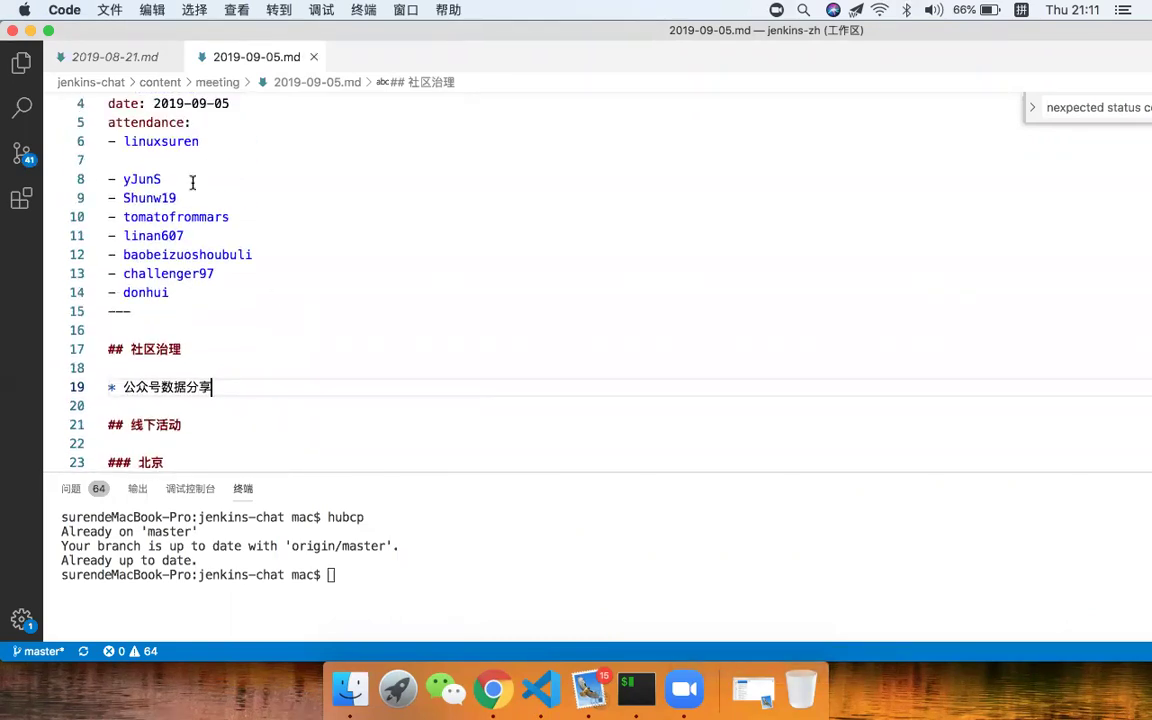
click(109, 179)
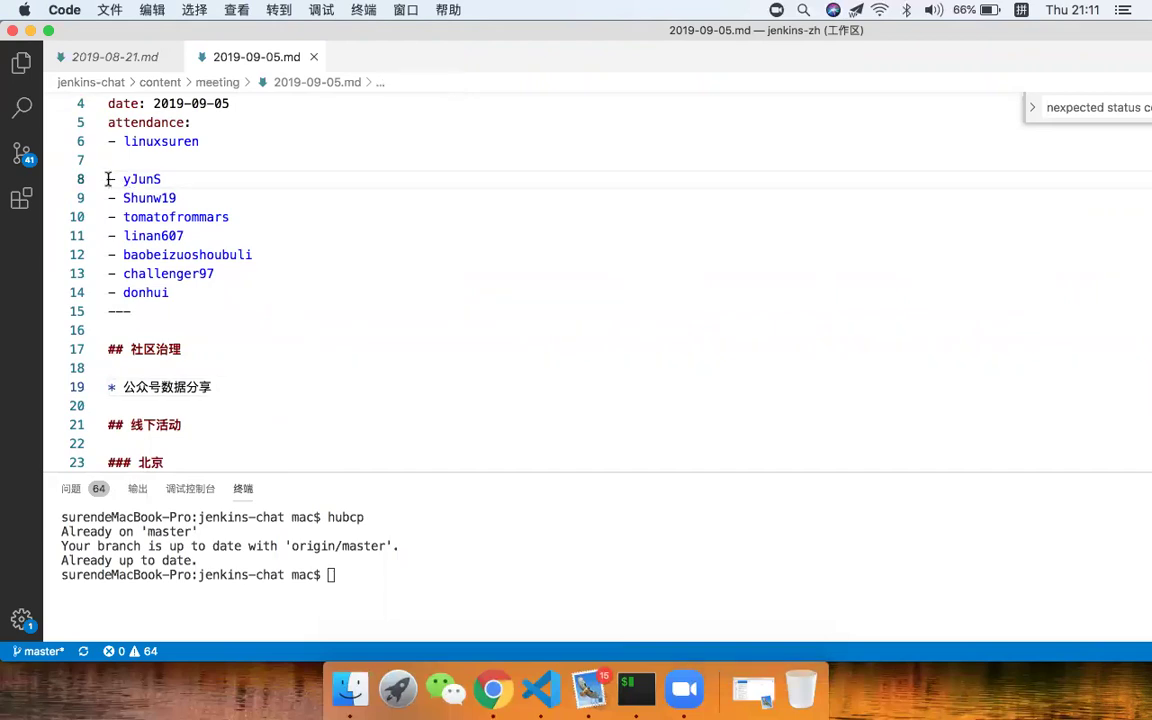
key(BackSpace)
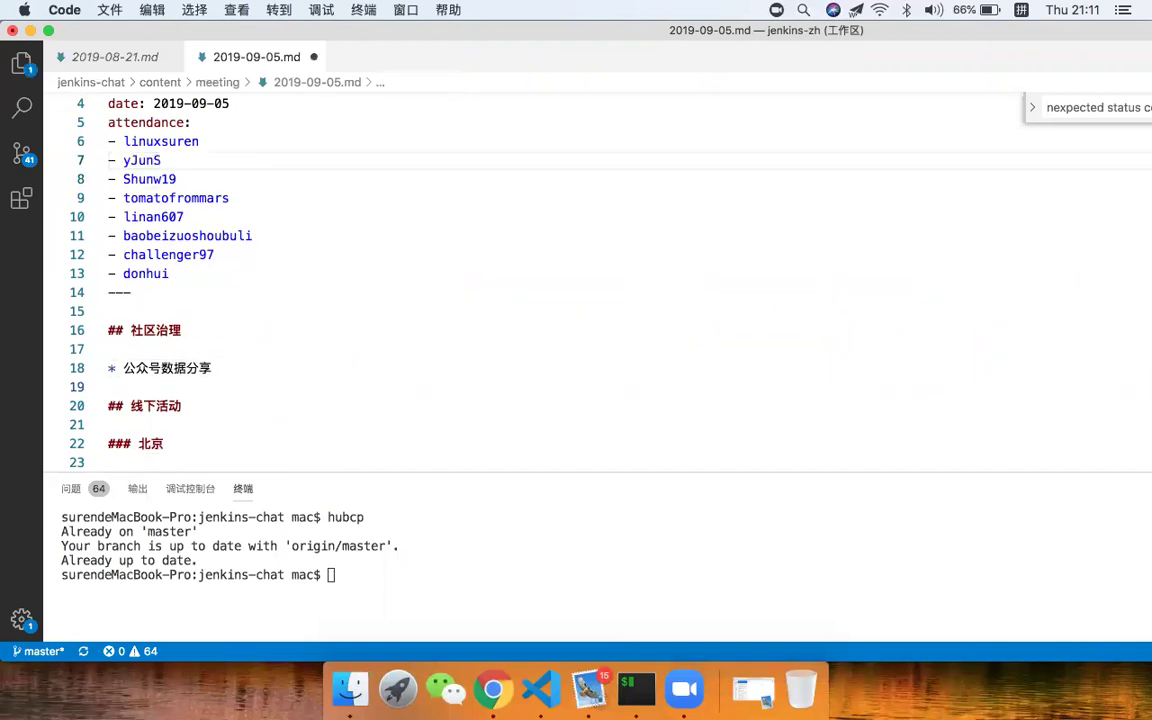
click(110, 198)
key(Return)
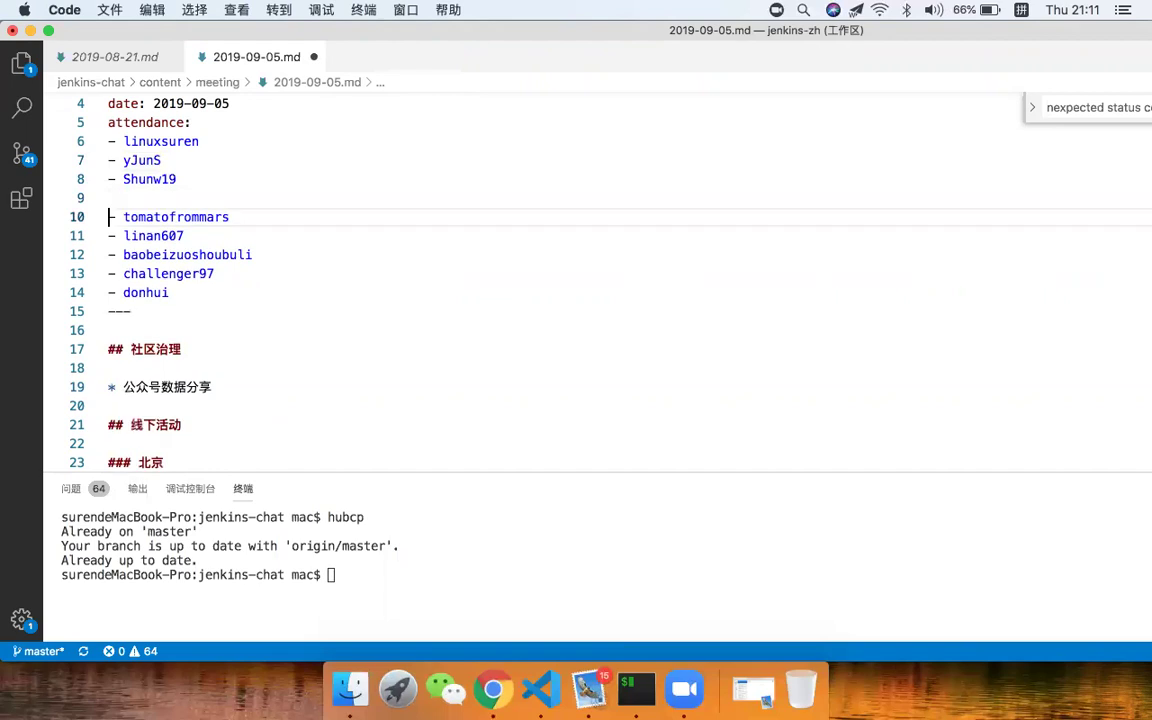
Move the fifth and the last attendee up below the third, above the blank line in the attendance list
key(Down)
drag(232, 228, 236, 216)
key(super+x)
click(201, 180)
key(super+v)
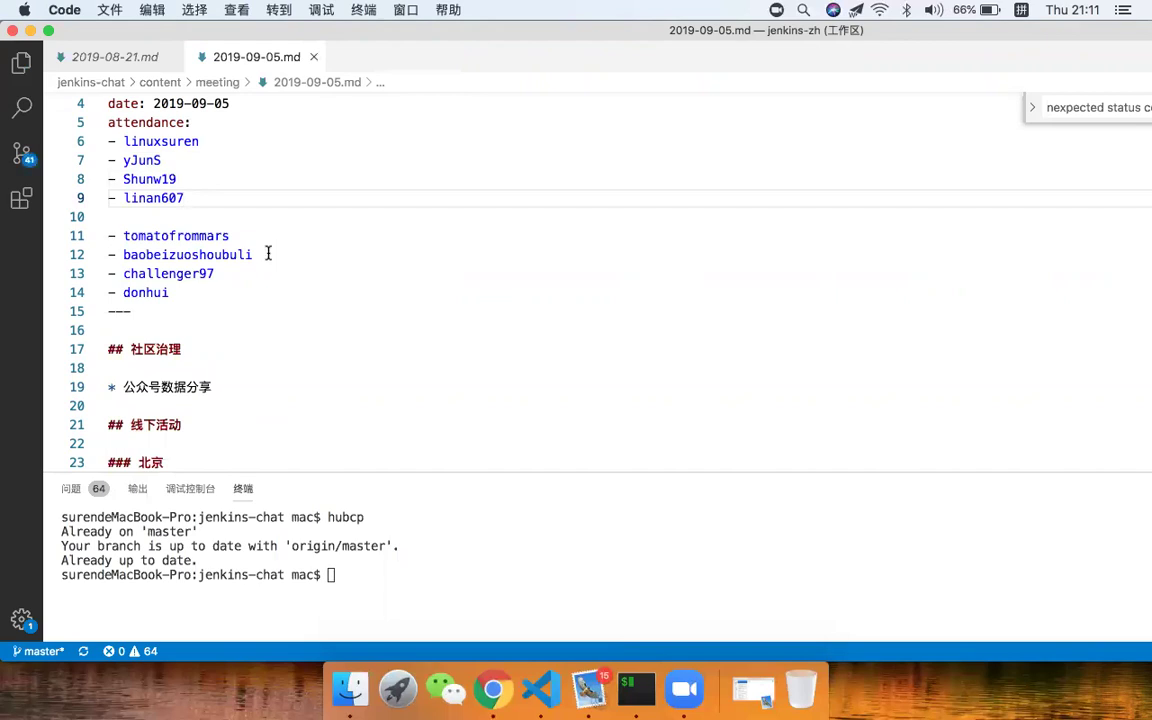
drag(228, 284, 237, 272)
key(super+x)
click(223, 201)
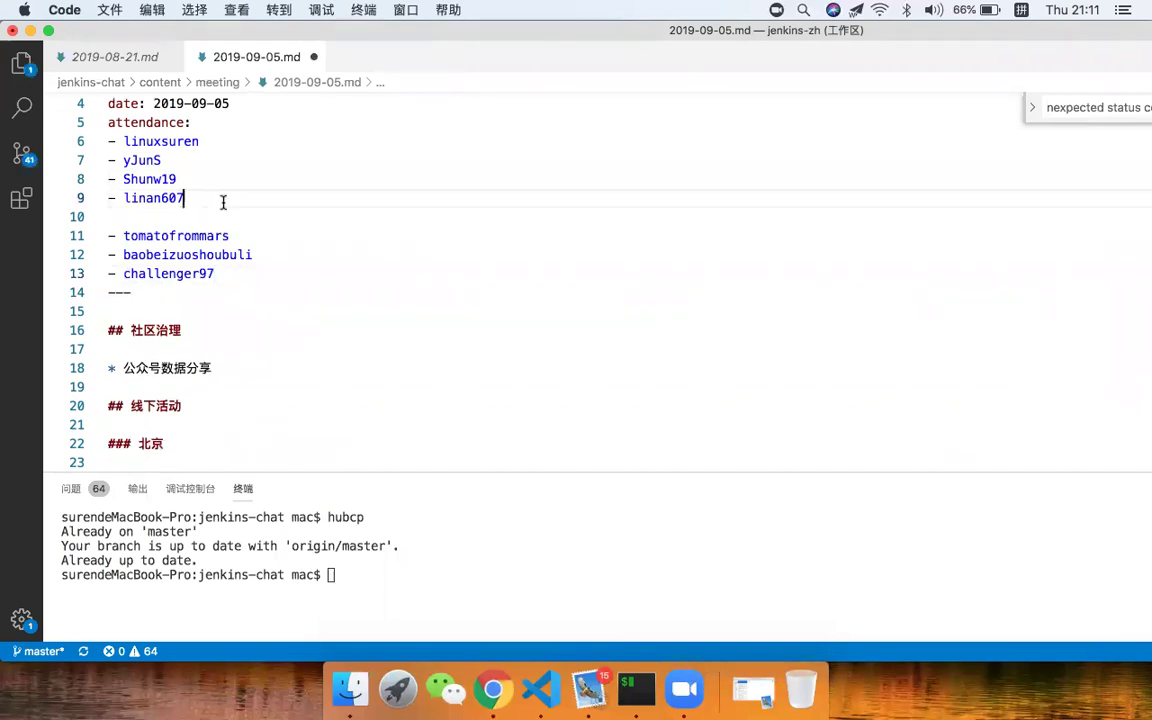
key(super+v)
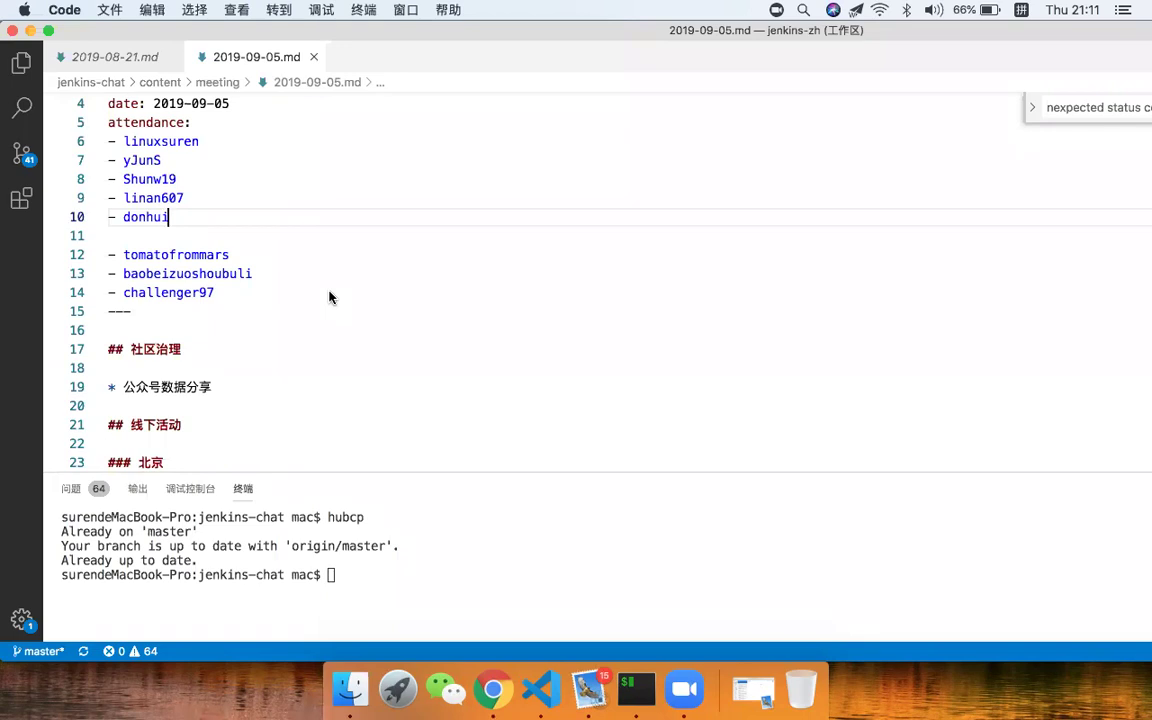
Replace the 北京 heading and all of its items under 线下活动 with the heading 上海
scroll(276, 402, down, 4)
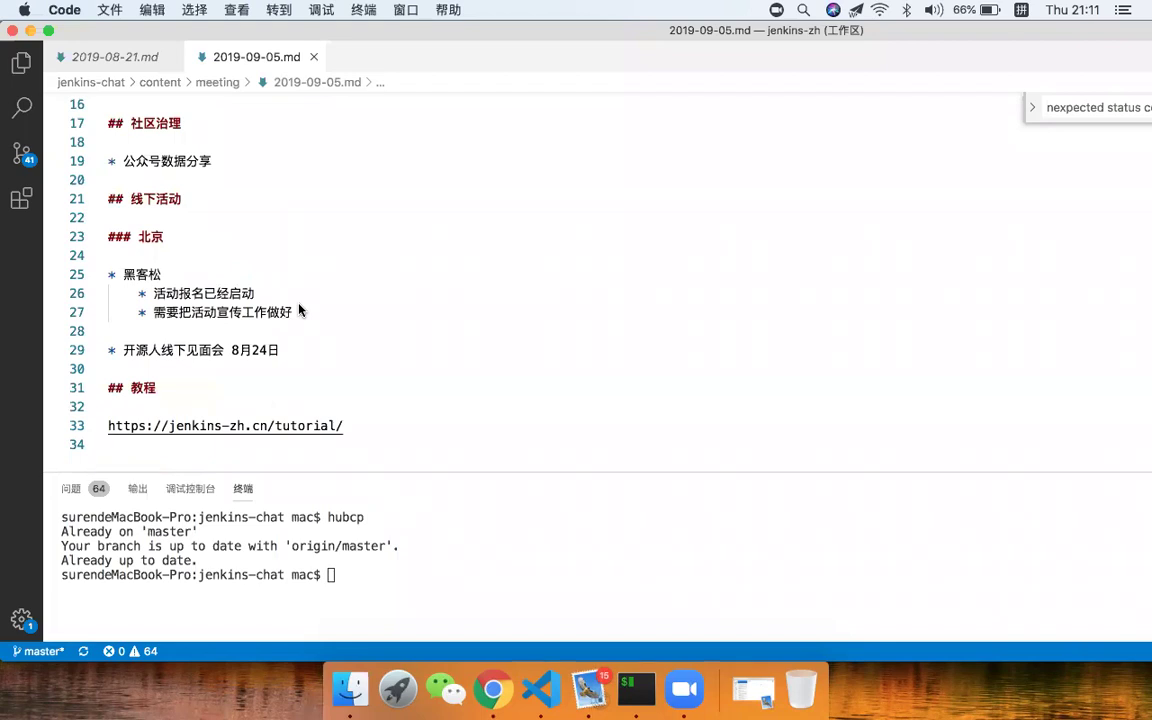
drag(298, 349, 141, 237)
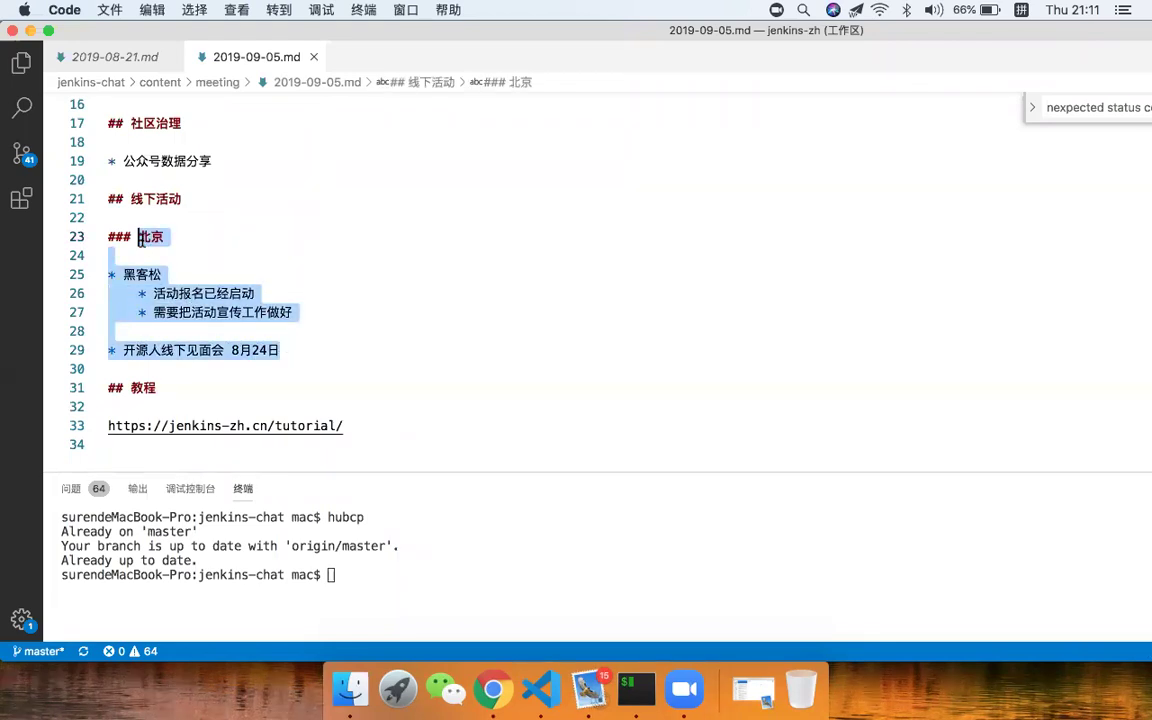
text(sh)
key(space)
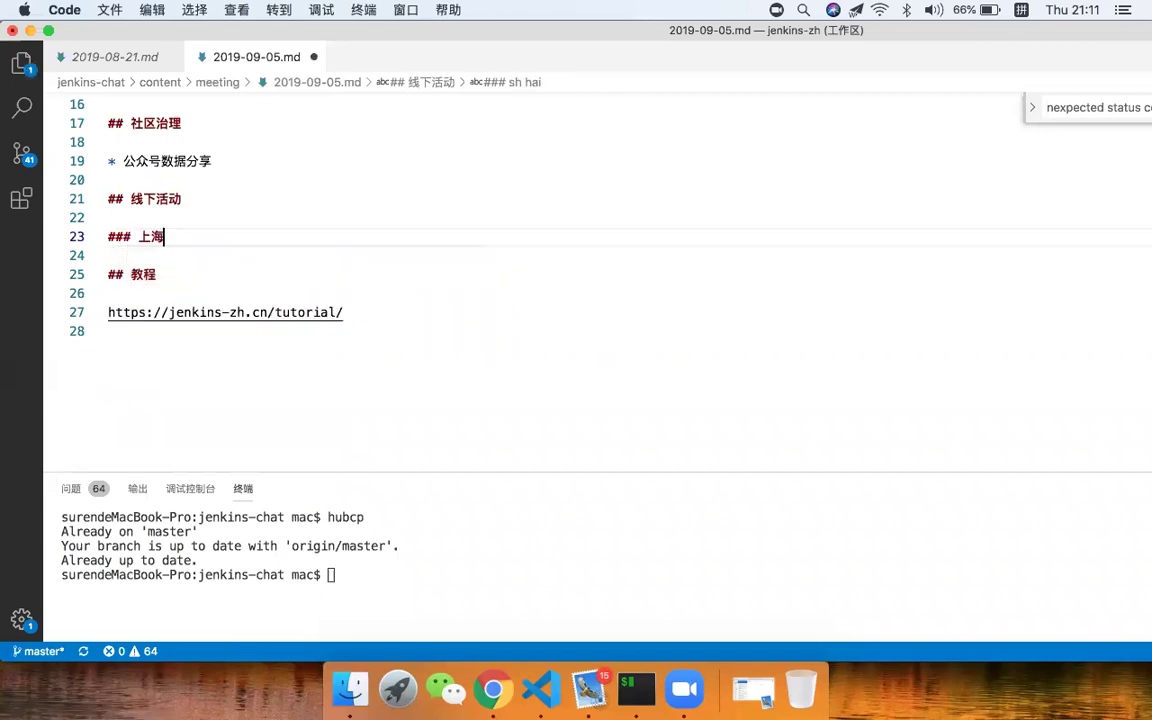
Add the bullet 人民广场 under the 上海 heading and save the notes
key(Return)
key(Return)
text(* renm)
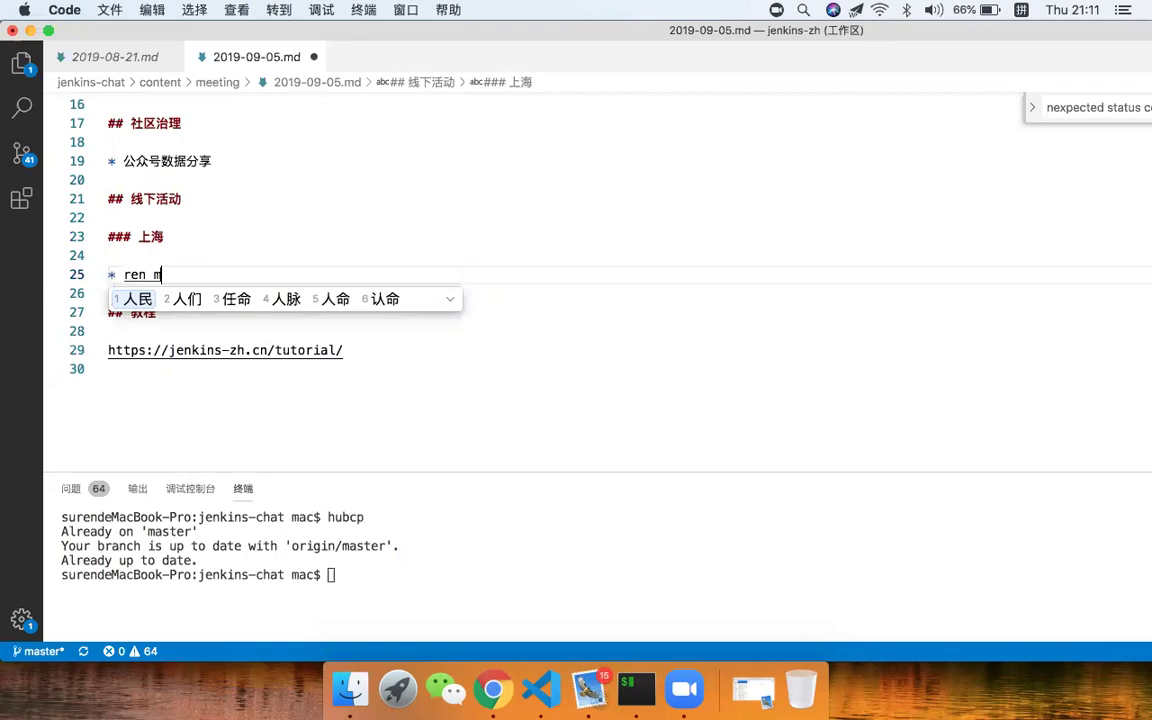
key(space)
text(ga)
key(BackSpace)
text(uangz)
key(BackSpace)
text(c)
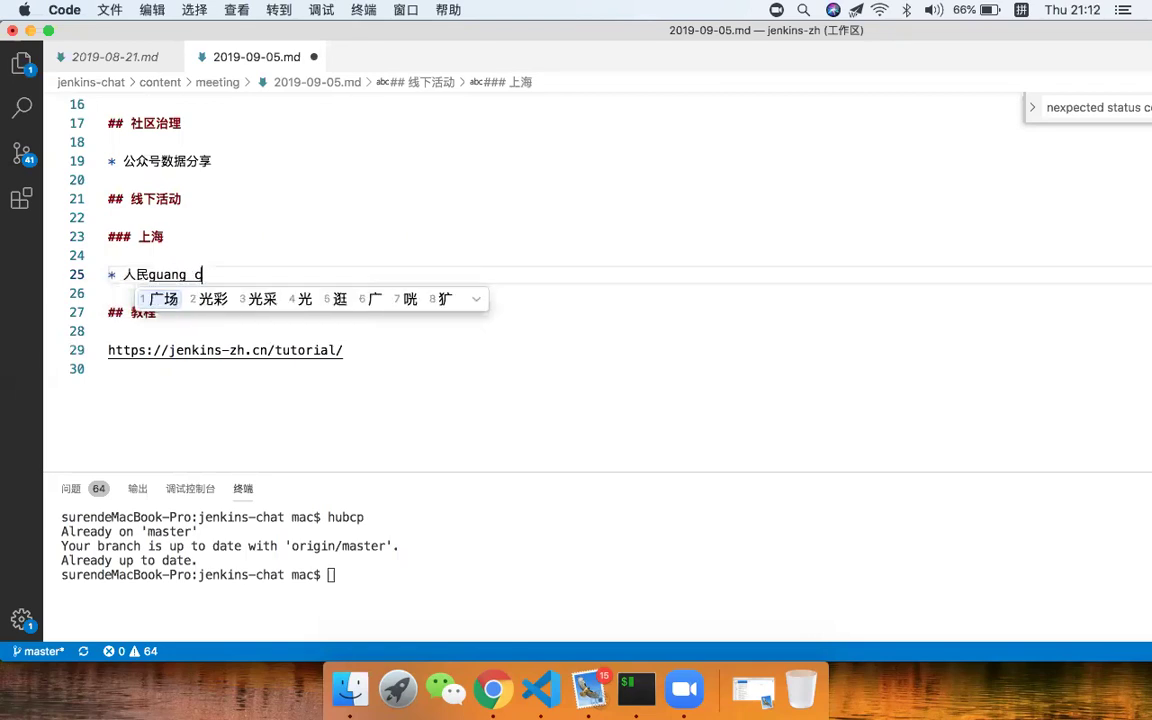
key(space)
key(super+s)
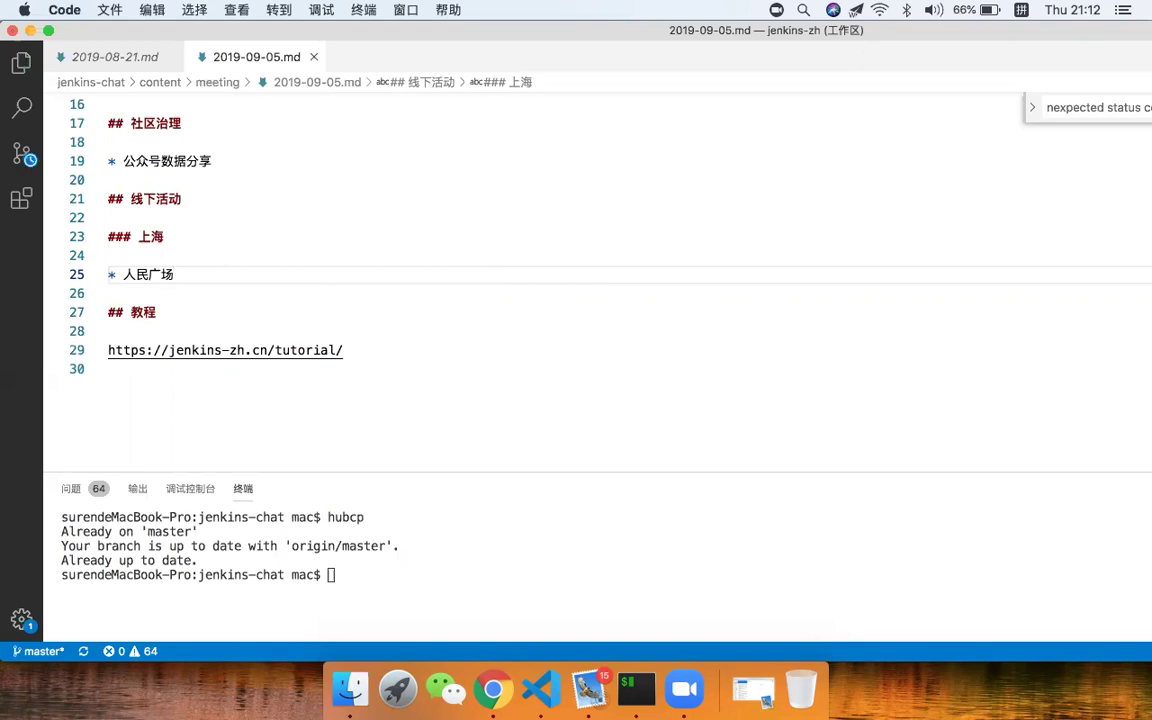
Add a second bullet 费用：35 below 人民广场 in the 上海 section and save the notes
scroll(142, 244, up, 3)
scroll(142, 244, down, 1)
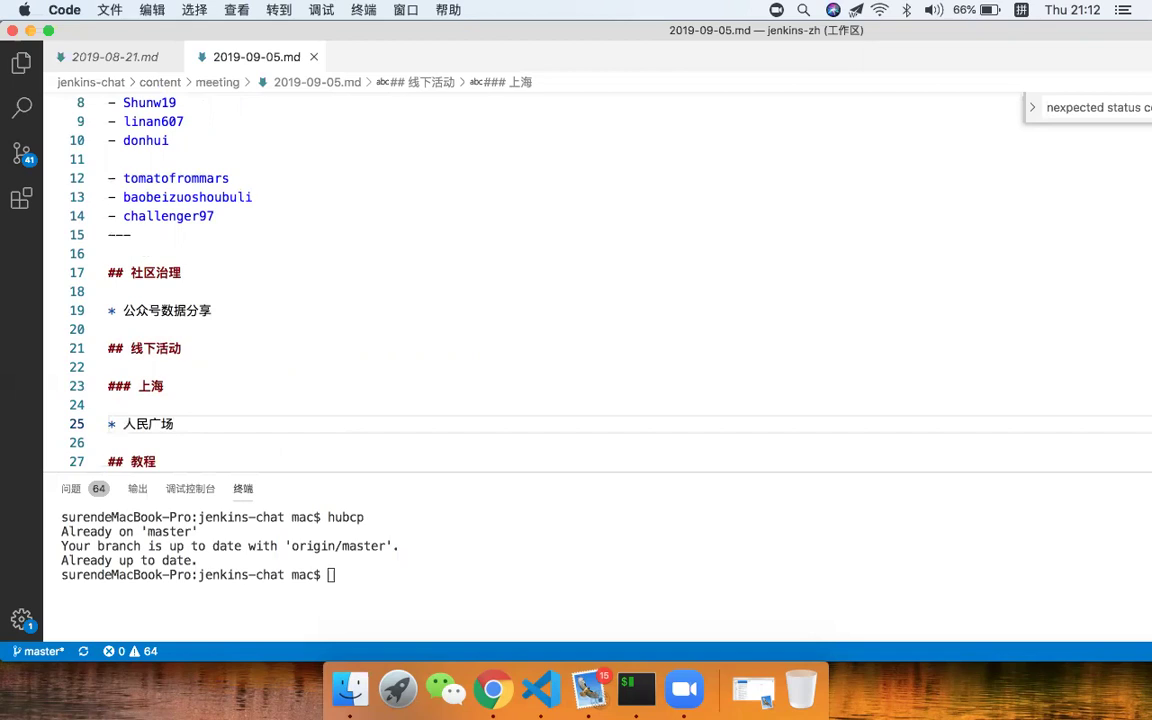
key(Return)
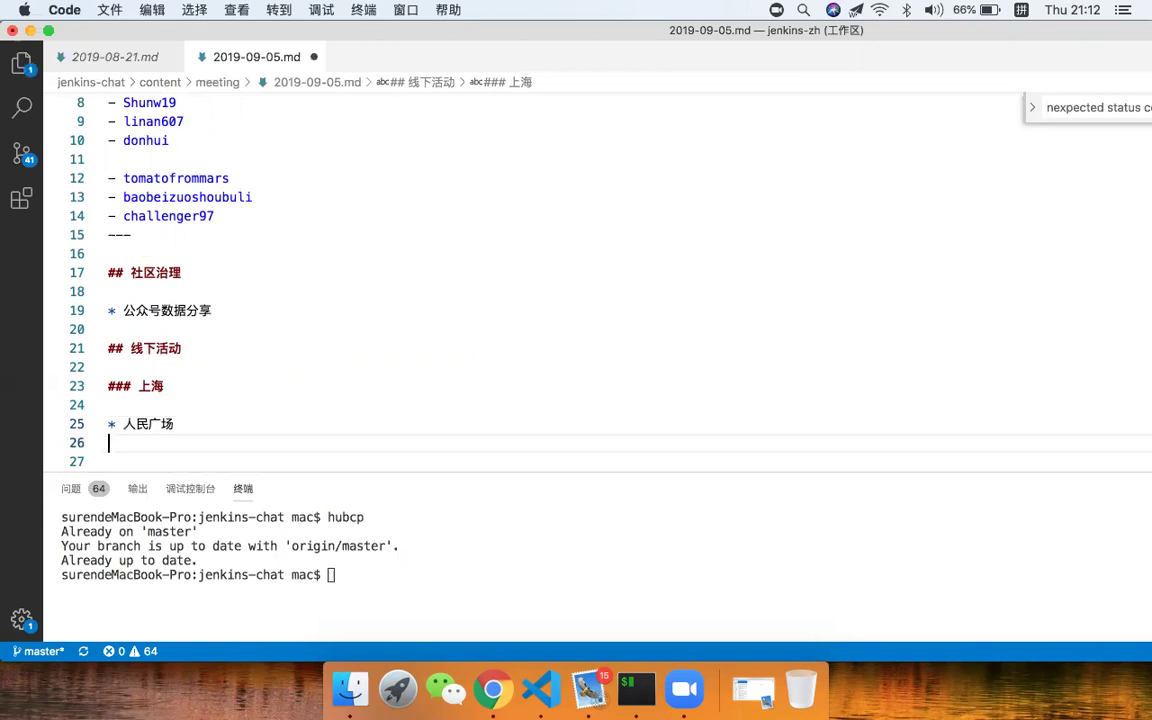
key(Up)
key(Down)
text(*)
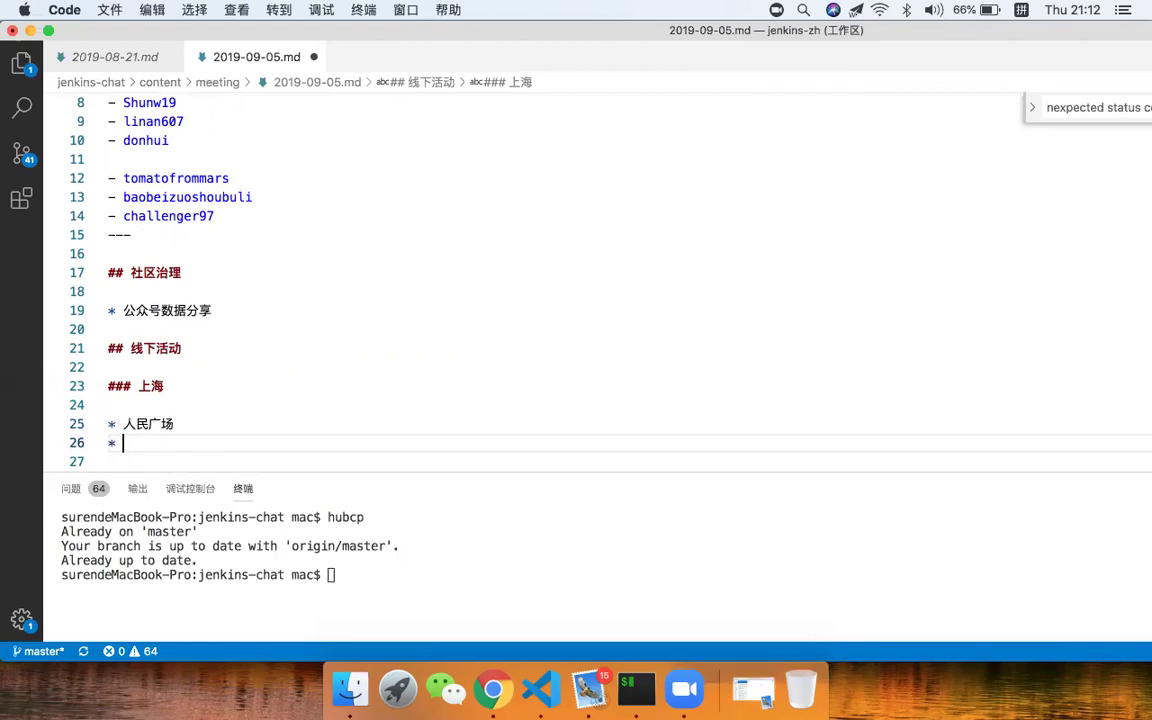
scroll(549, 270, down, 2)
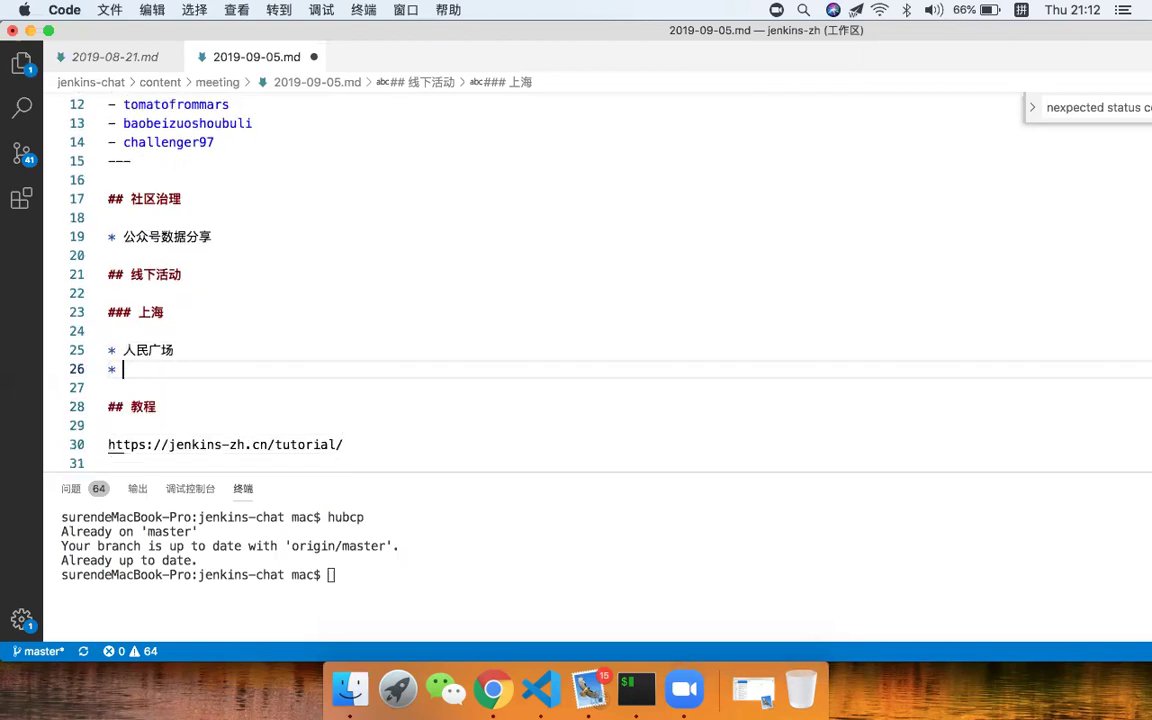
text(feiyong)
key(space)
text(：35)
key(super+s)
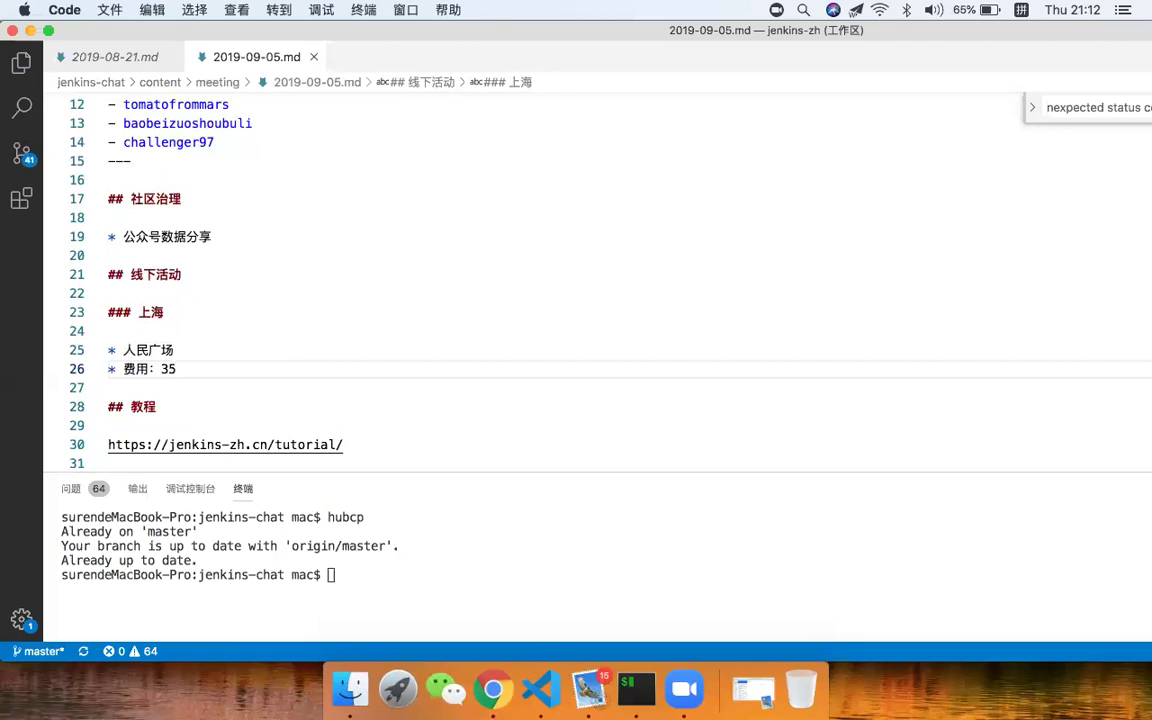
Prefix the 人民广场 bullet with 地点： and save the notes
click(160, 350)
text(didian)
key(space)
text(:)
key(super+s)
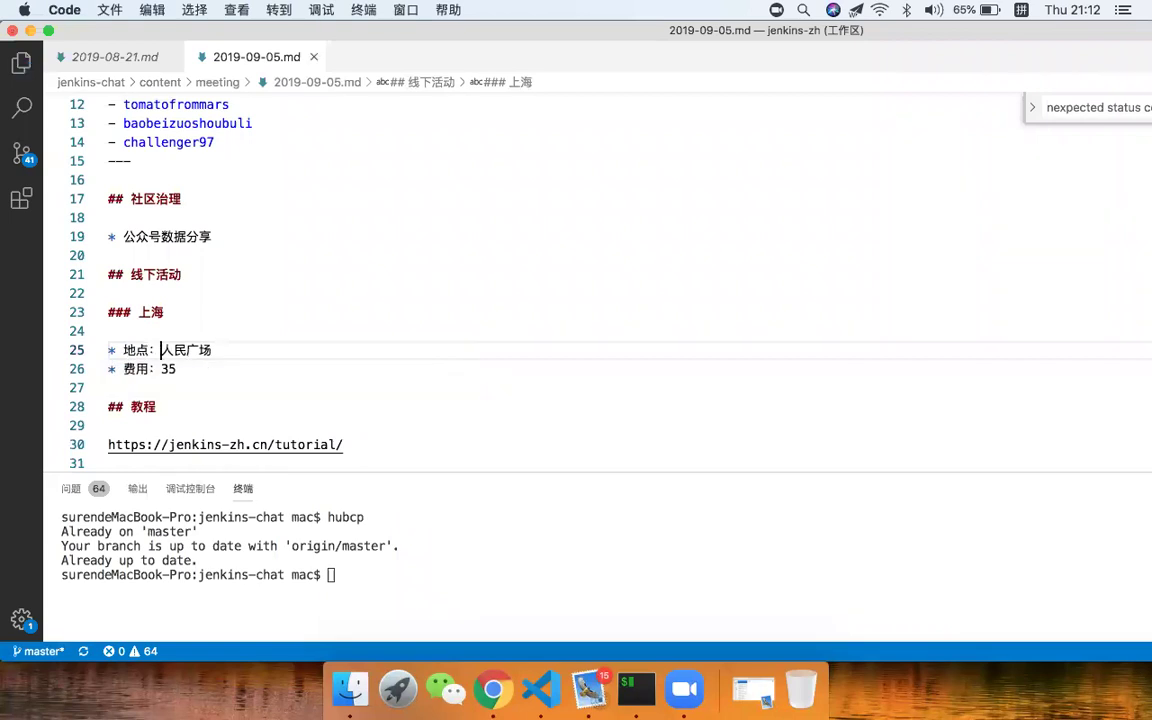
scroll(206, 212, up, 2)
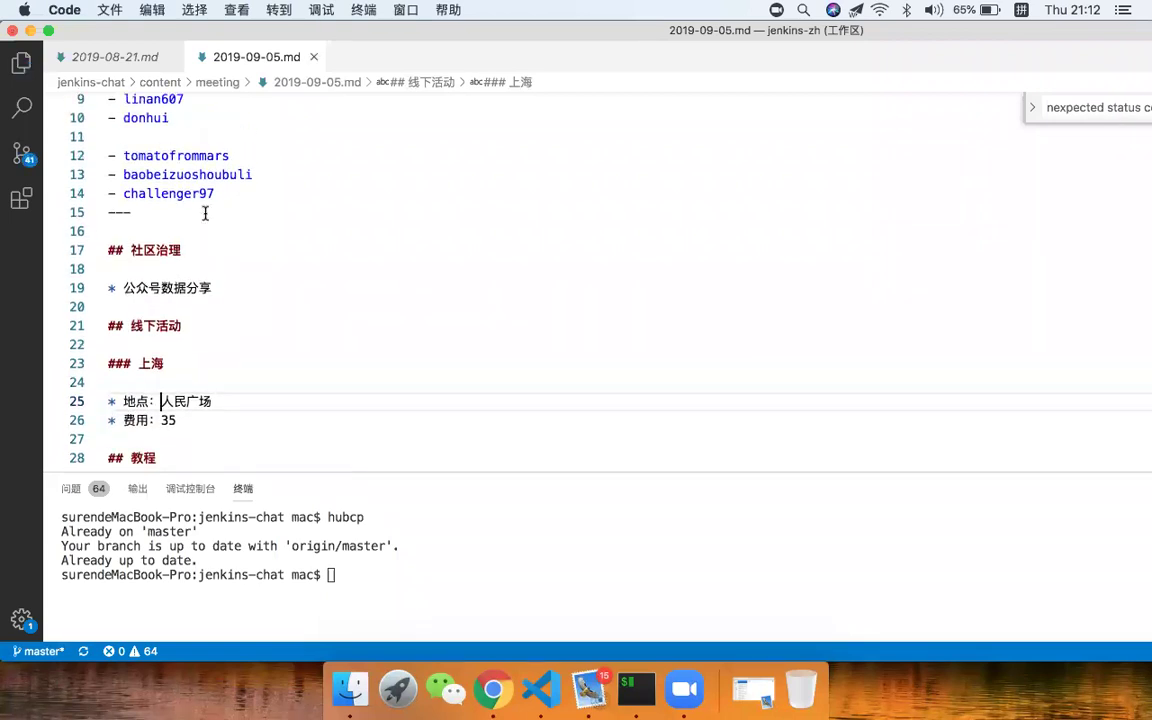
scroll(268, 222, up, 2)
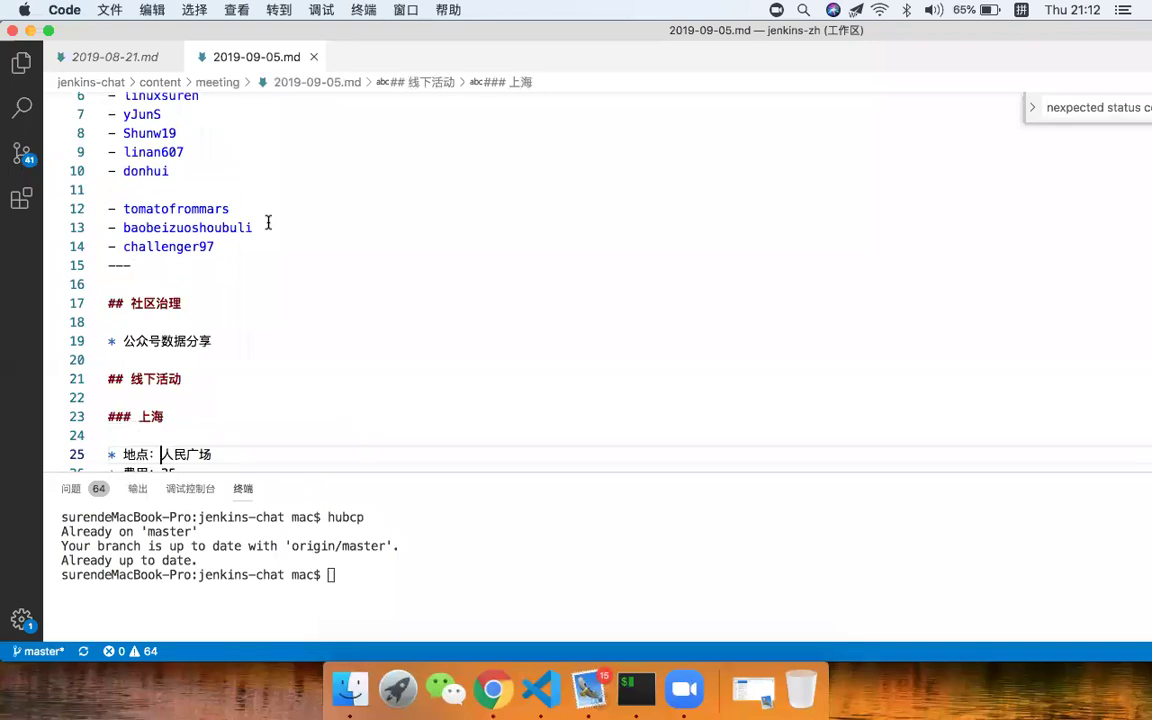
Add the bullet 时间：需要进一步确定 below 费用：35 in the 上海 section and save the notes
scroll(255, 222, down, 1)
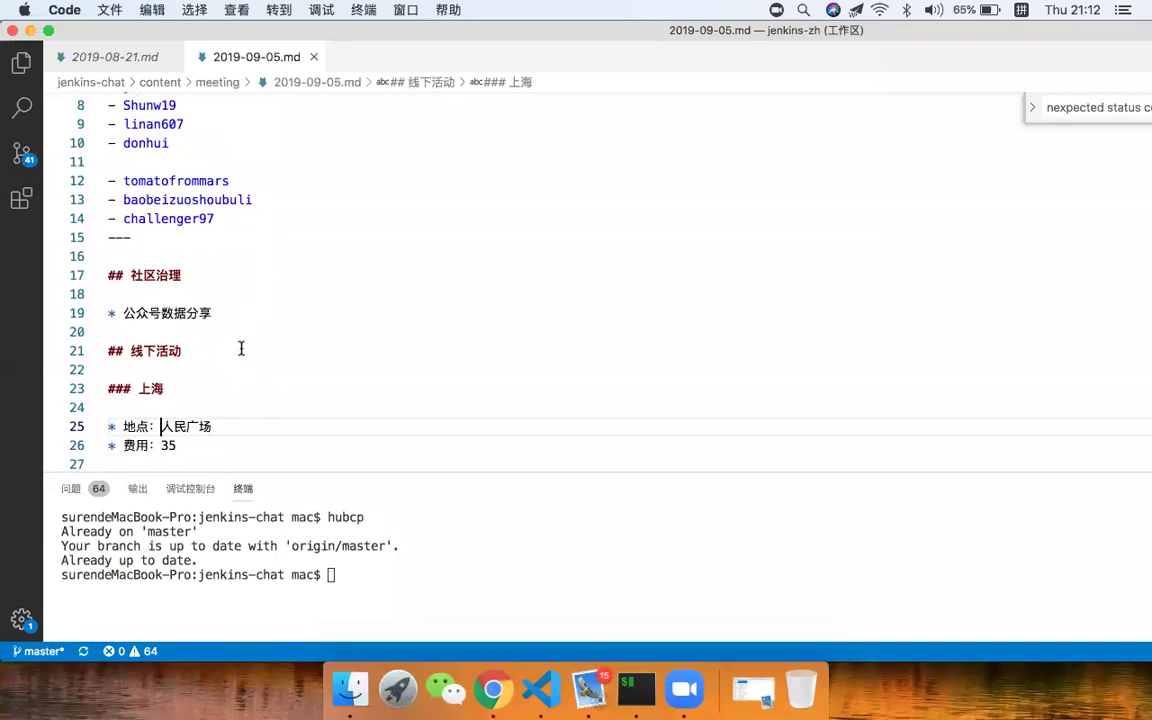
click(196, 445)
key(Return)
text(* shijian)
key(space)
text(：xuyao)
key(space)
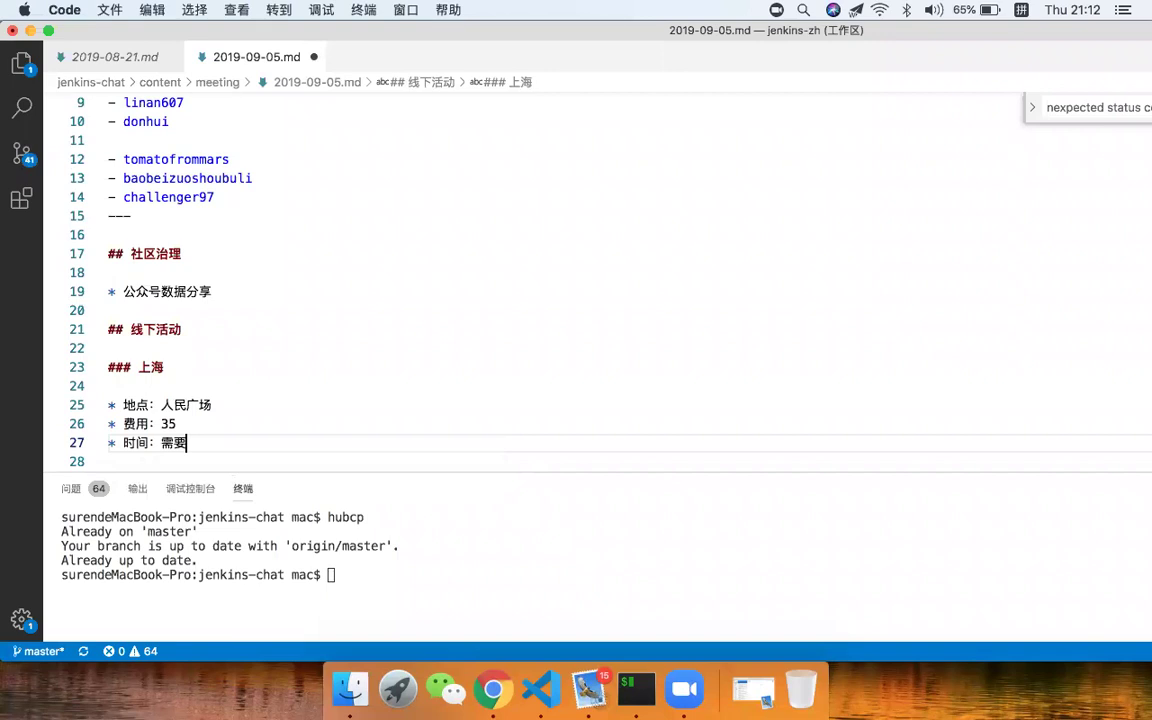
text(jinyibu)
key(space)
text(que)
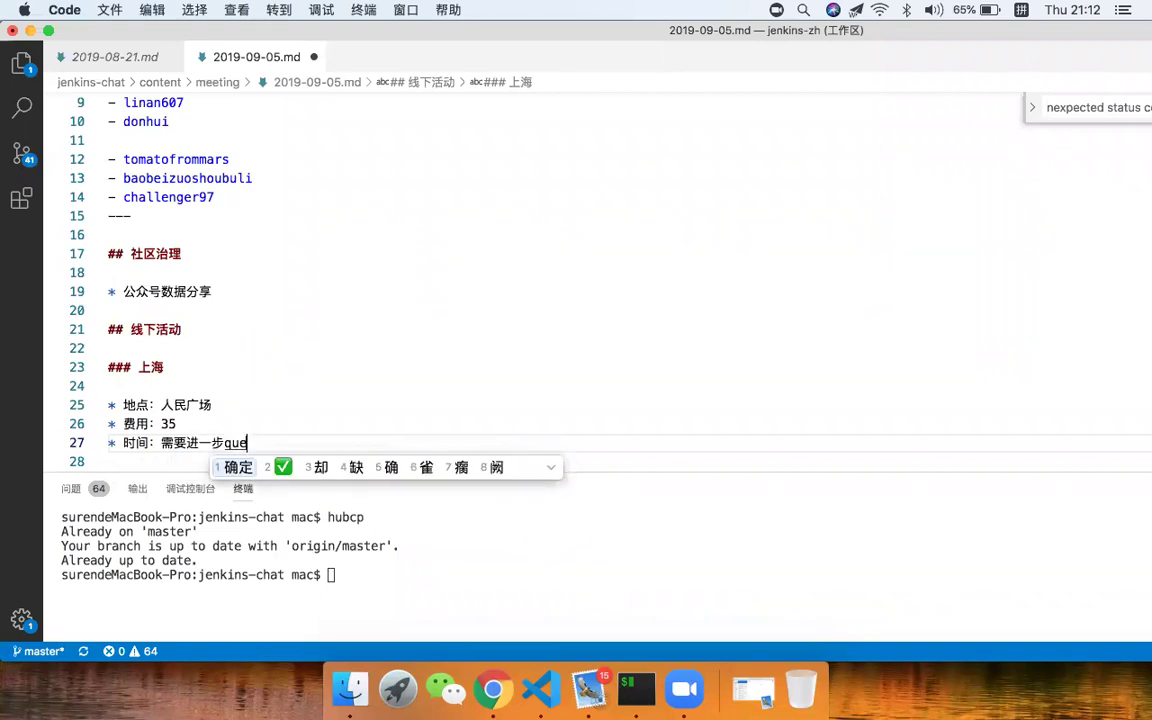
key(space)
key(super+s)
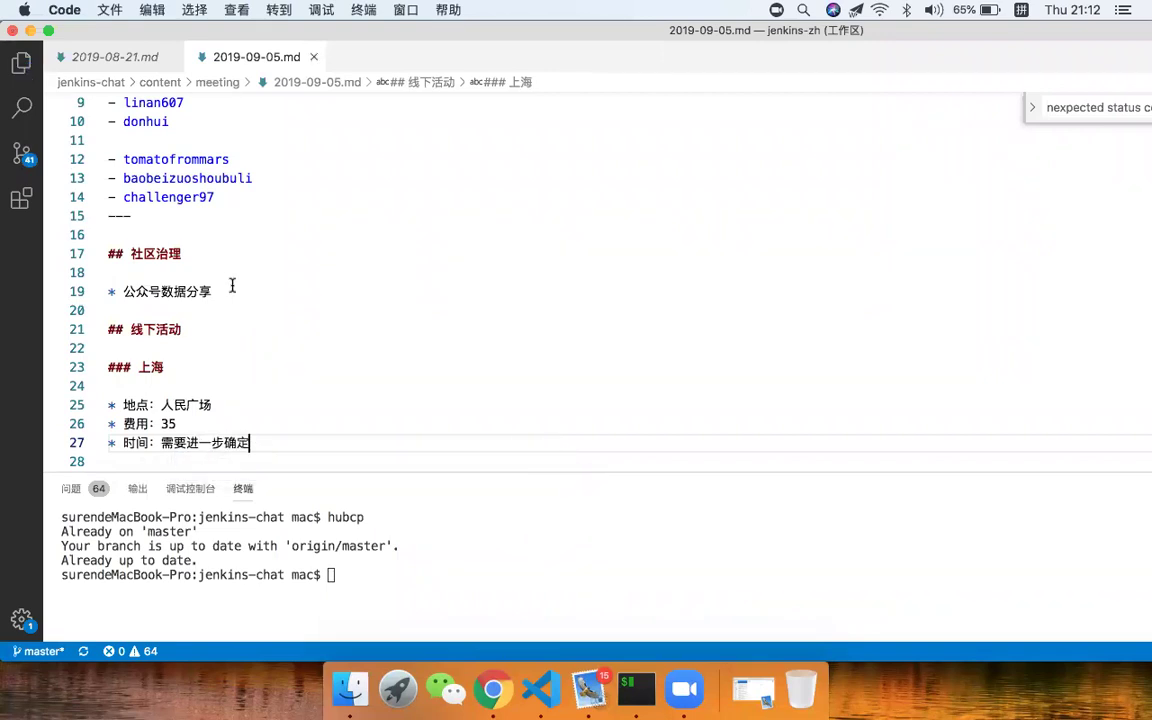
drag(252, 178, 128, 178)
scroll(128, 178, up, 1)
scroll(128, 172, up, 3)
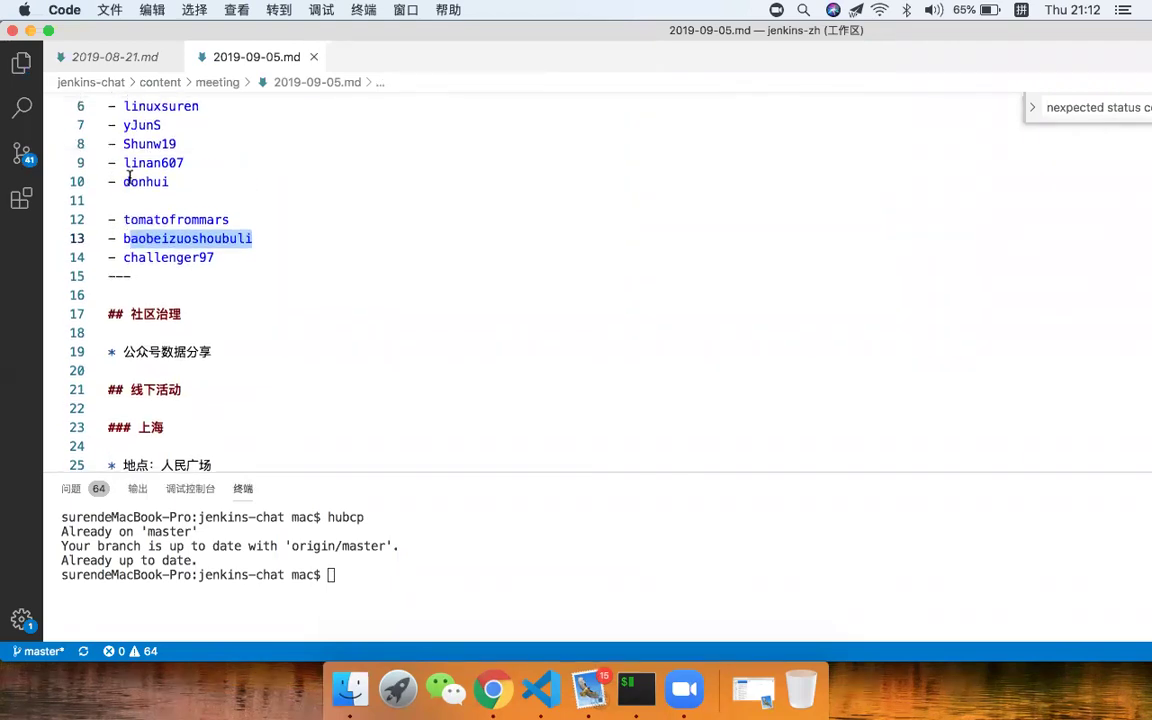
click(283, 240)
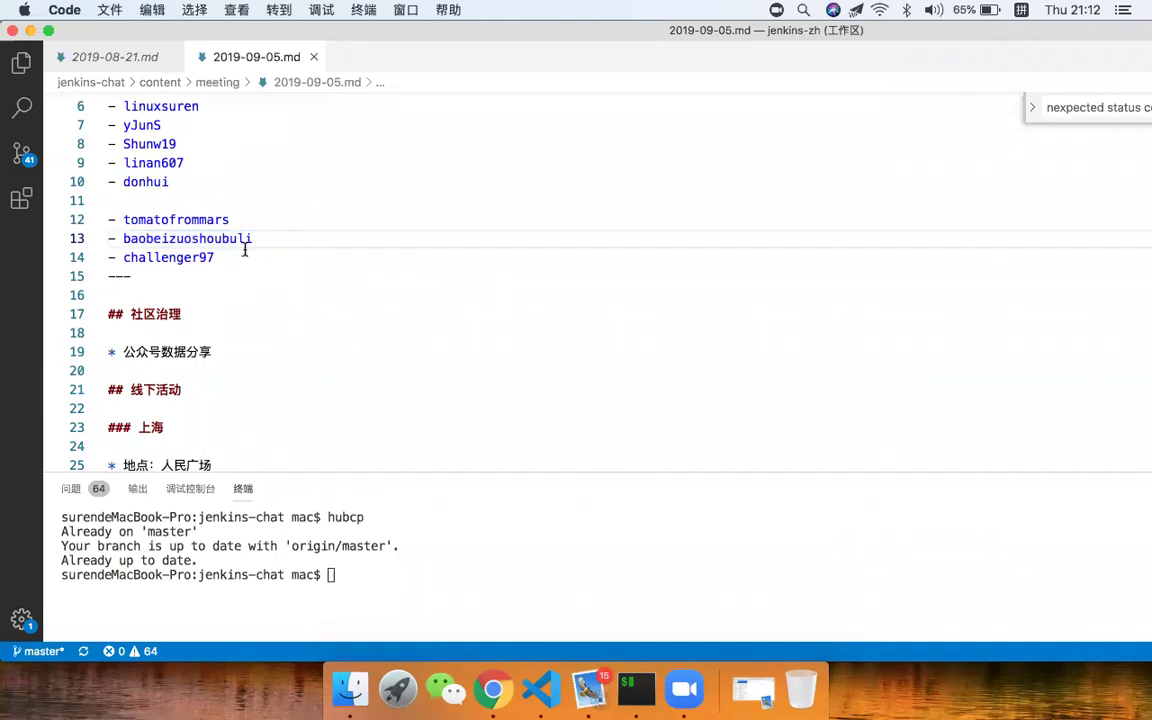
scroll(241, 295, down, 2)
scroll(241, 297, down, 1)
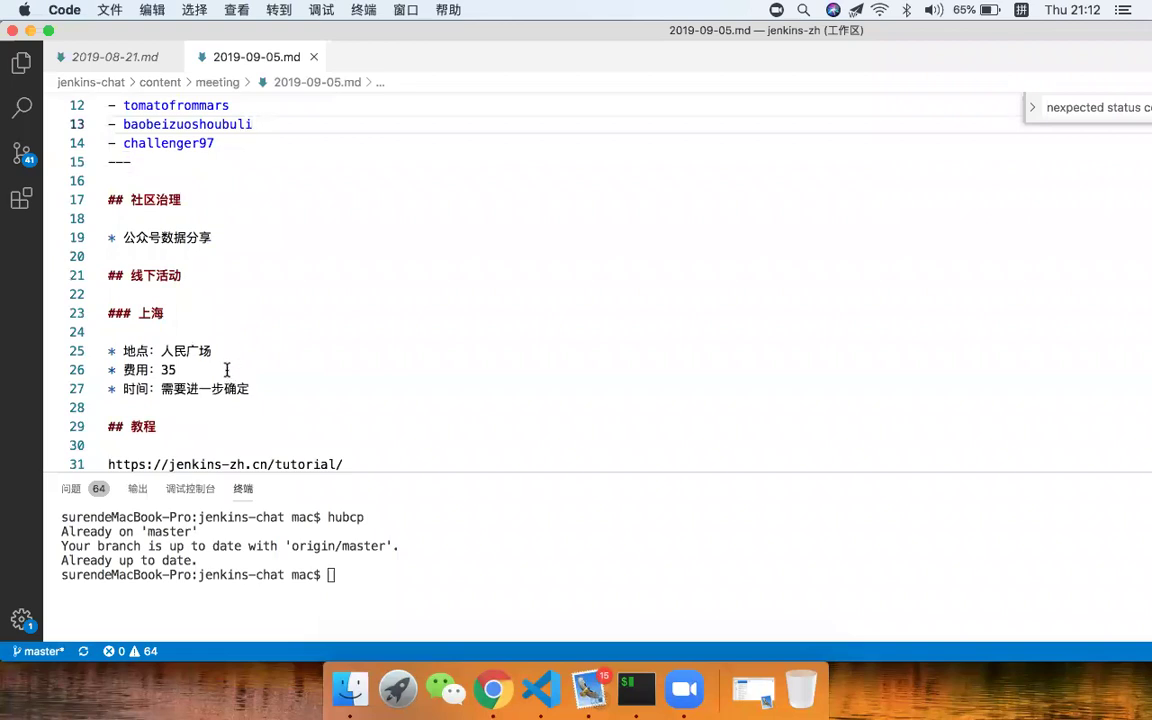
click(227, 370)
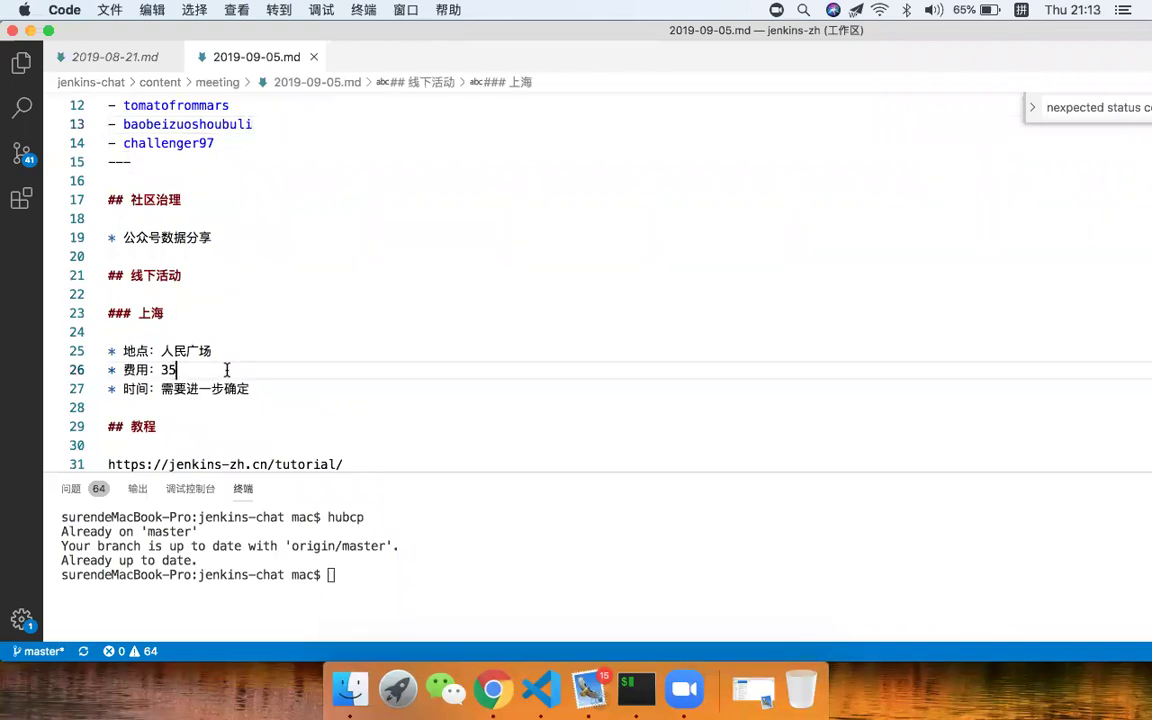
click(493, 690)
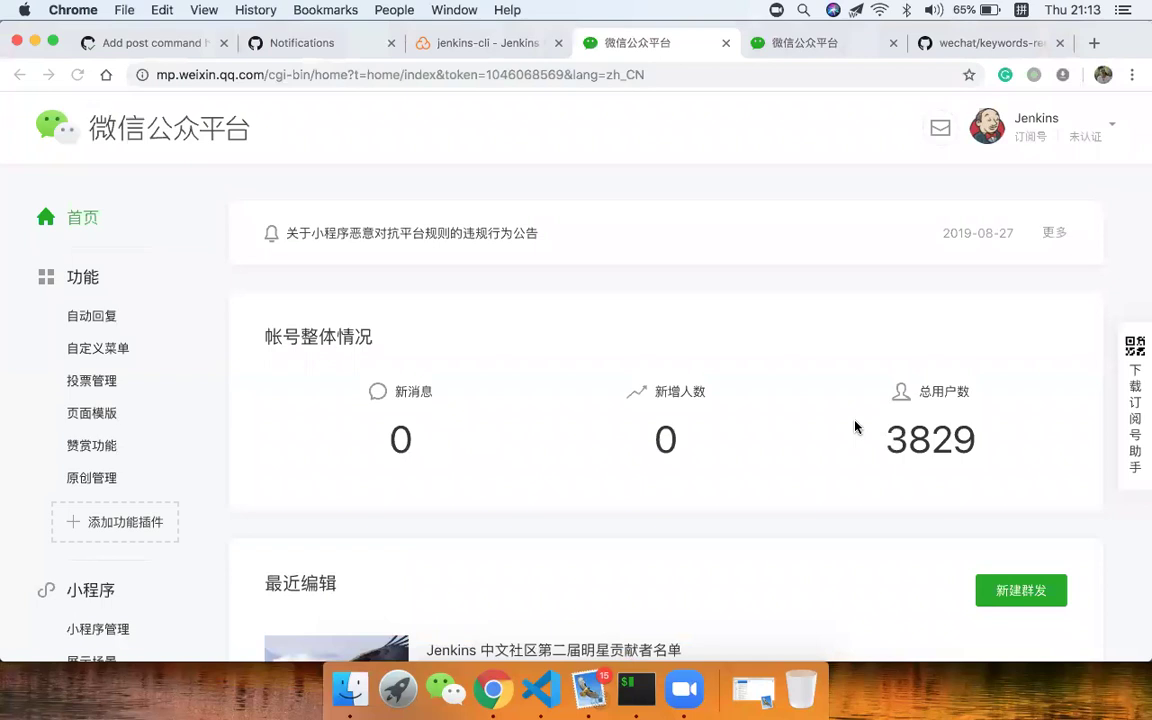
click(540, 690)
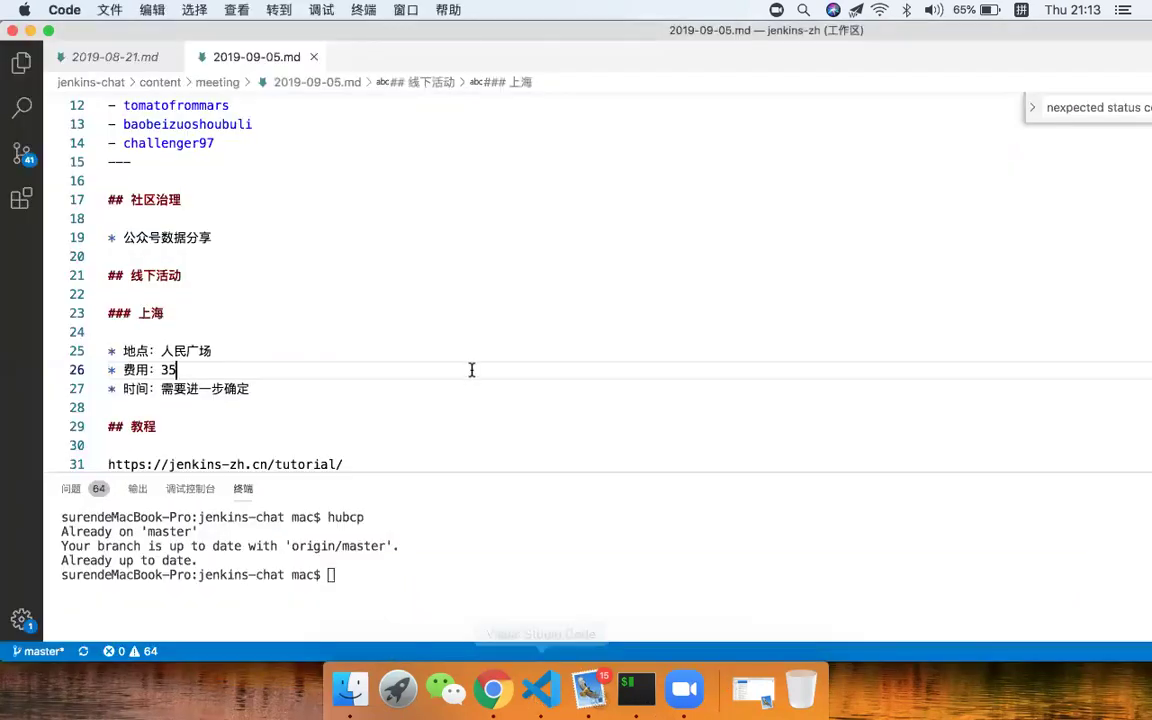
Add another attendee's username at the end of the first group in the attendance list and save the notes
scroll(400, 320, up, 5)
click(216, 262)
key(Return)
text(- grhahaha)
key(super+s)
Add a bullet reading 日程 below the 时间 bullet in the 上海 section
scroll(266, 400, down, 5)
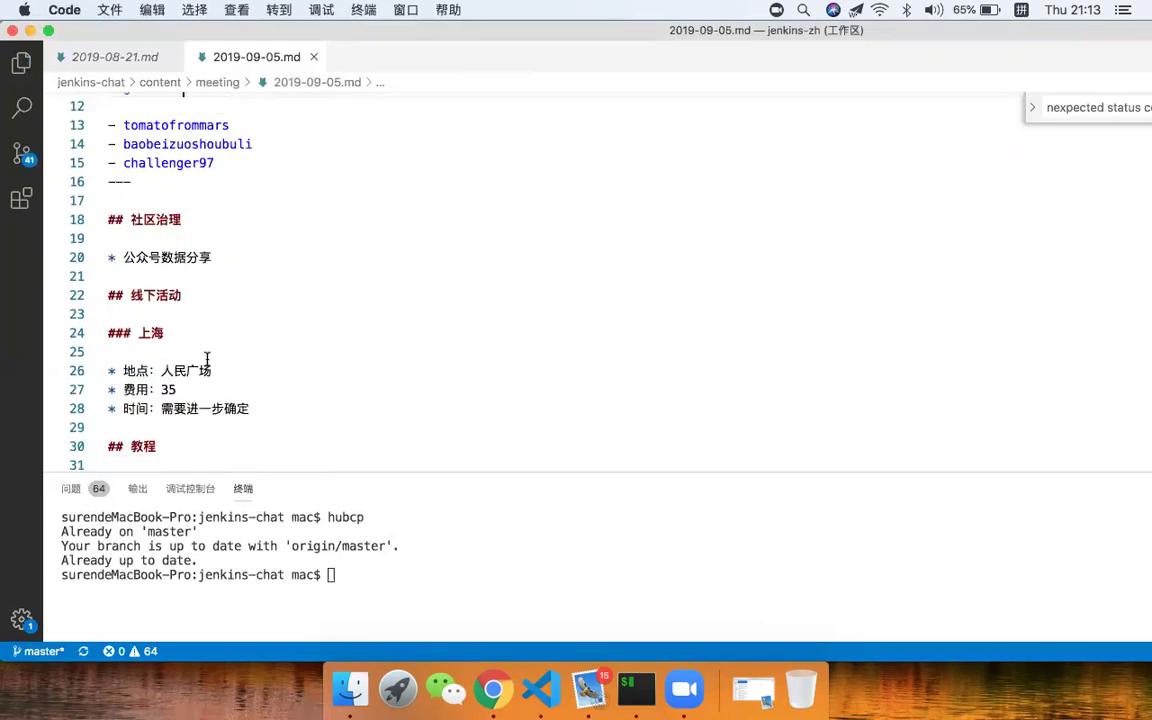
click(266, 400)
key(Return)
text(* ri)
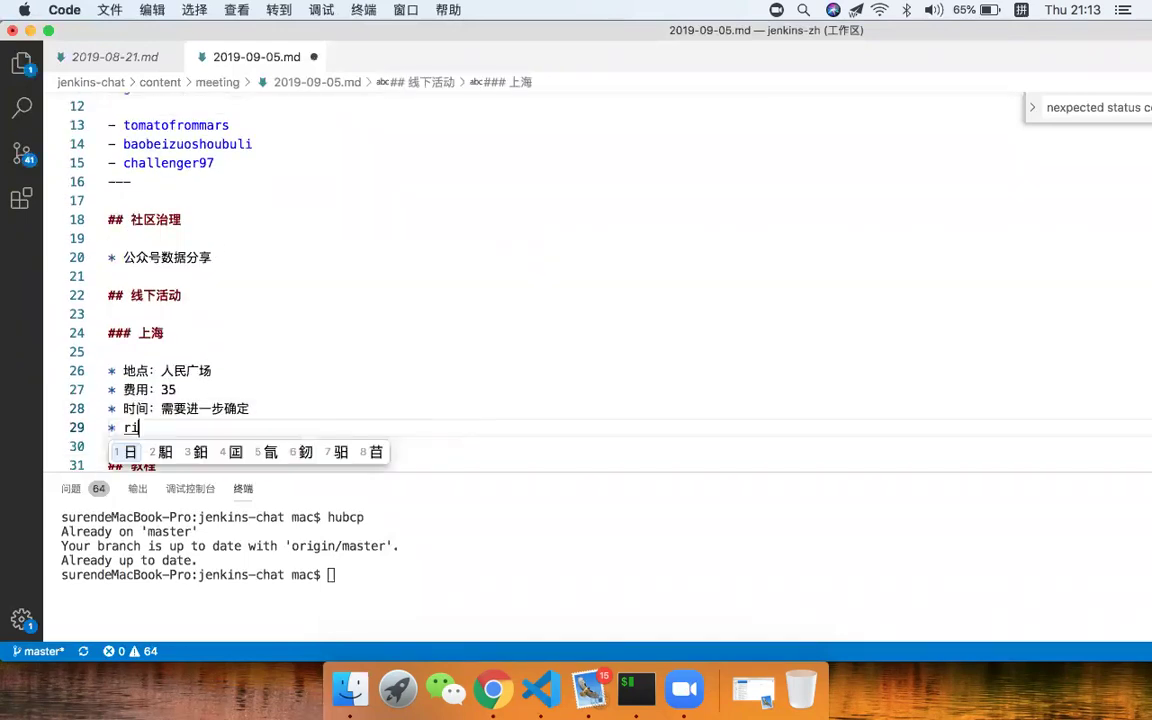
text(ch)
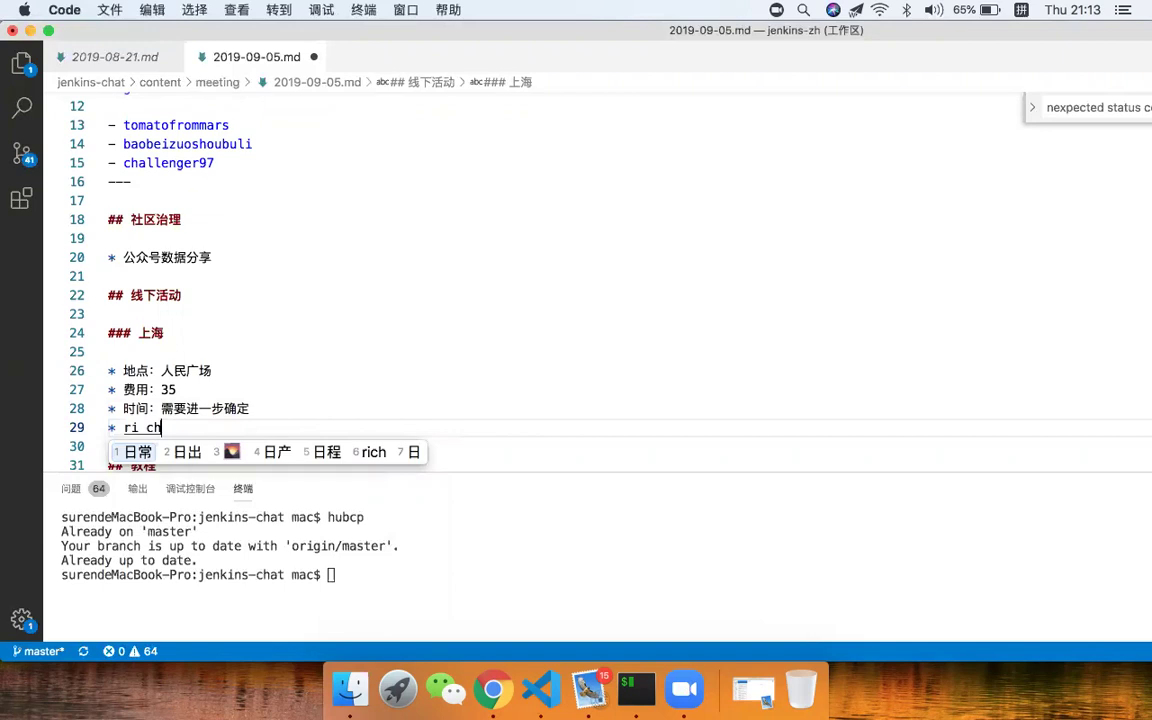
text(5)
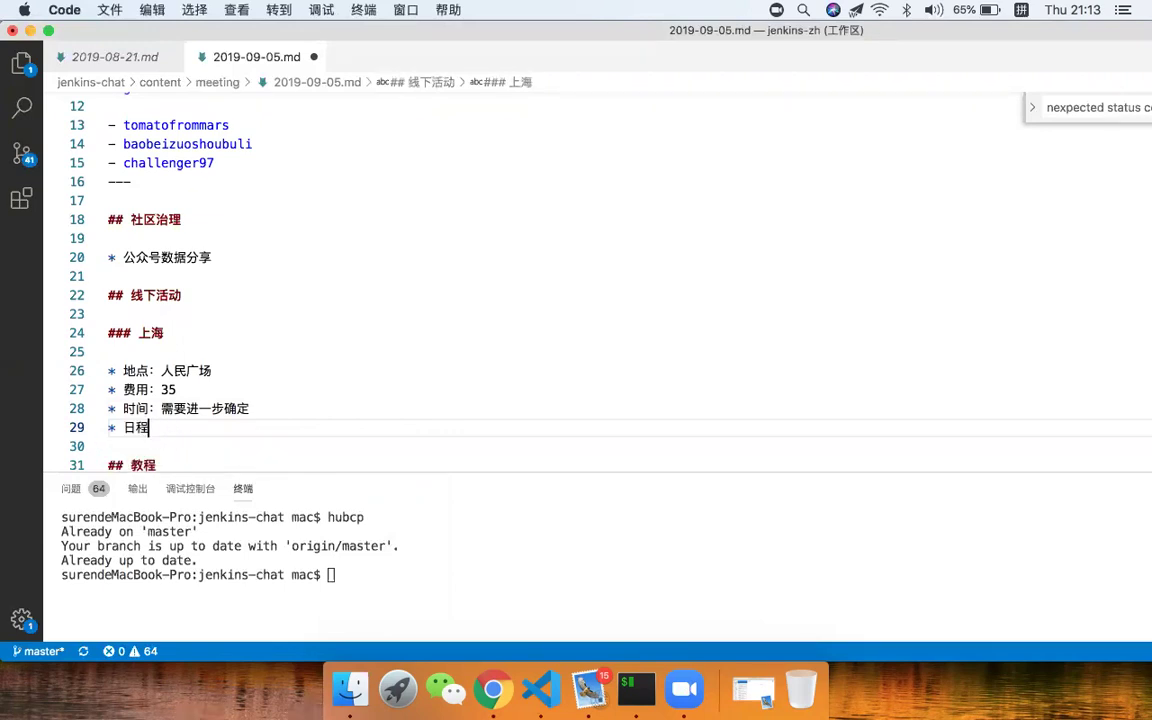
Switch to Chrome and open the Jenkins Chinese community site jenkins-zh.cn in a new tab
key(super+Tab)
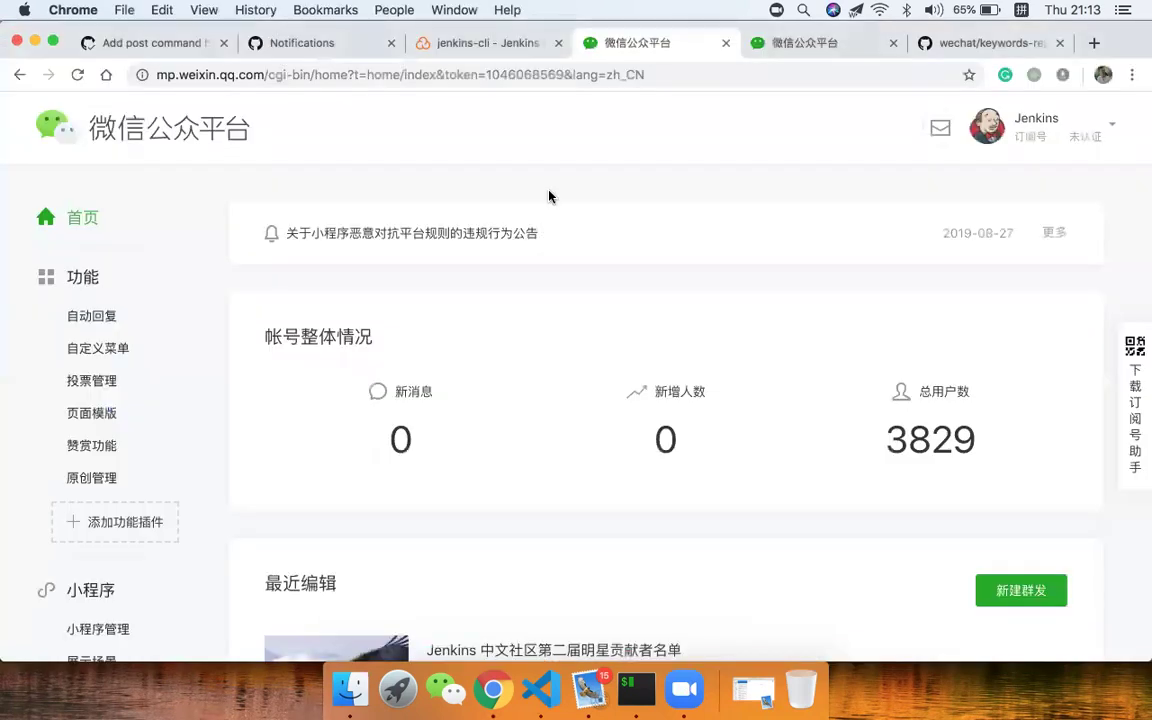
key(super+t)
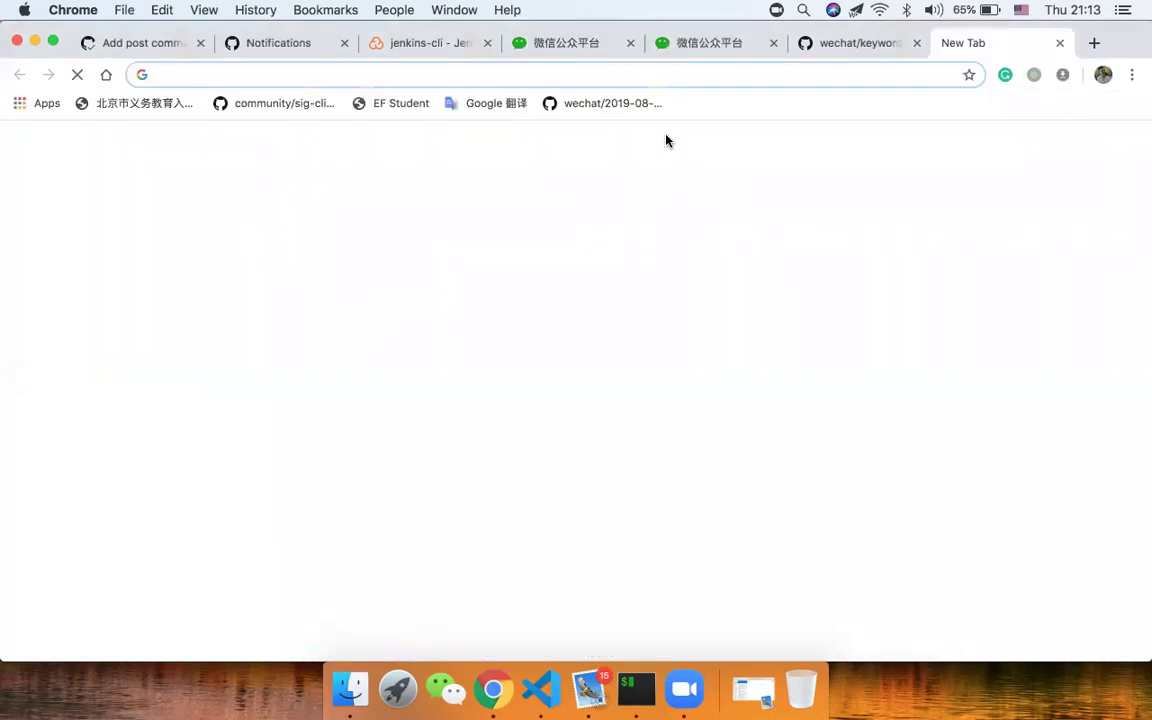
text(jenk)
key(Return)
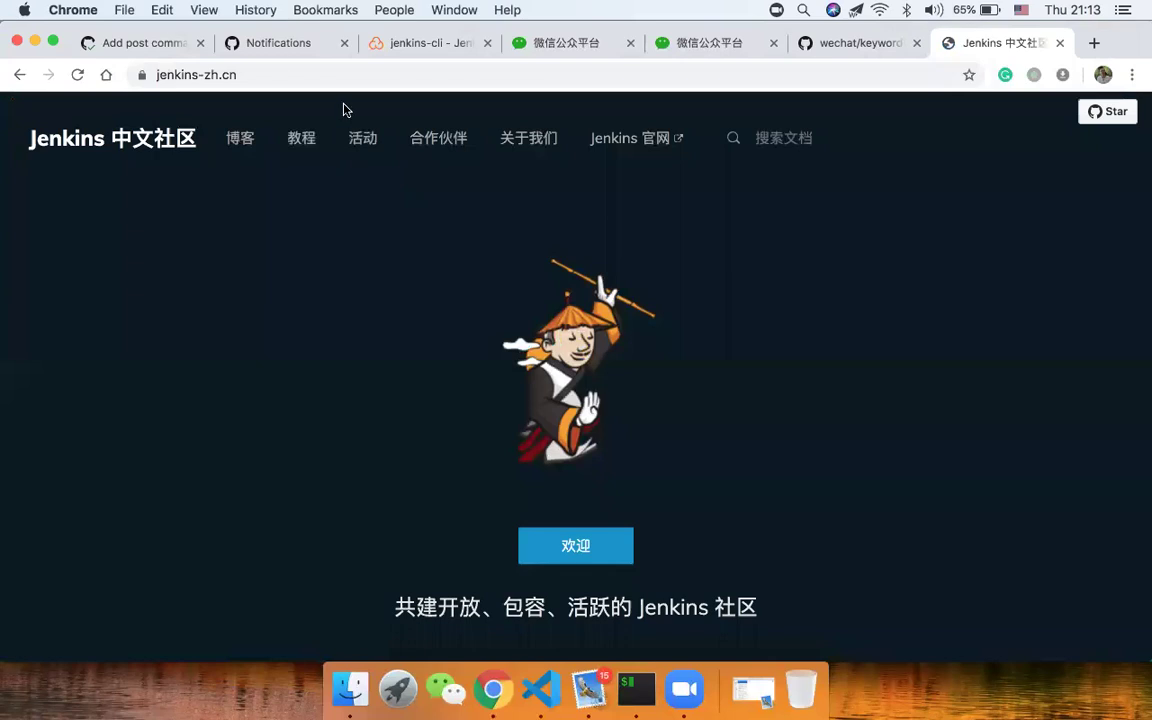
Open the pull request list of the jenkins-zh/jenkins-zh repository on GitHub in a new tab
click(292, 47)
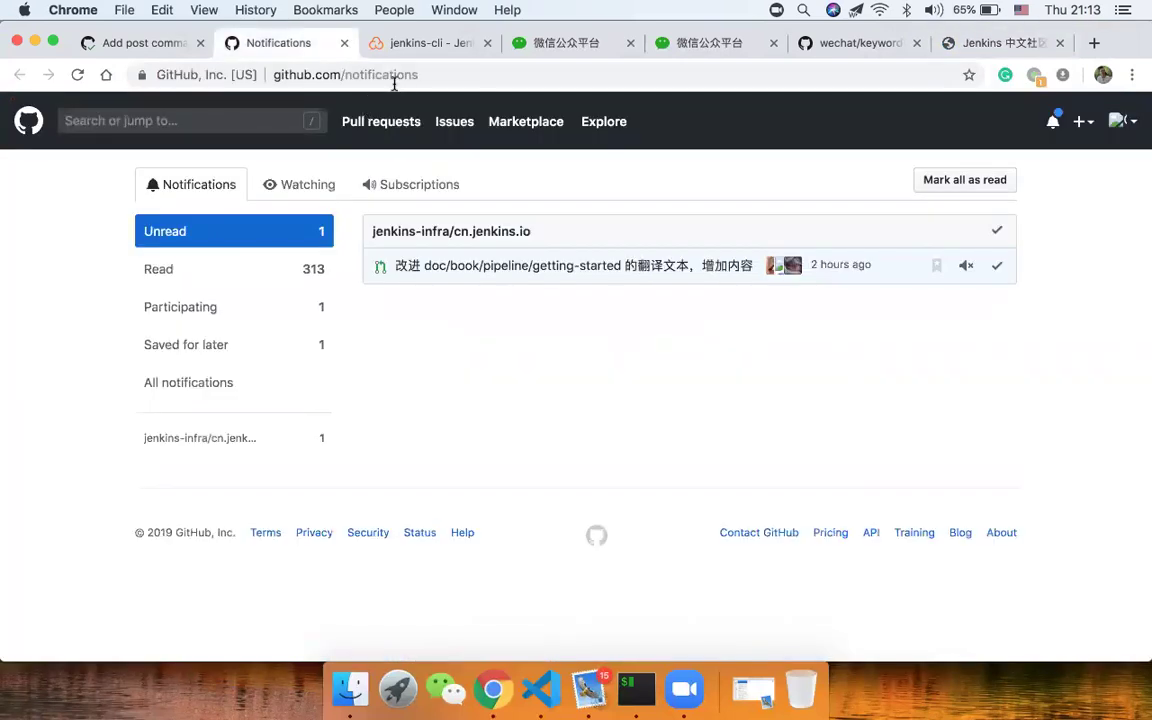
double_click(393, 76)
key(super+t)
text(gith)
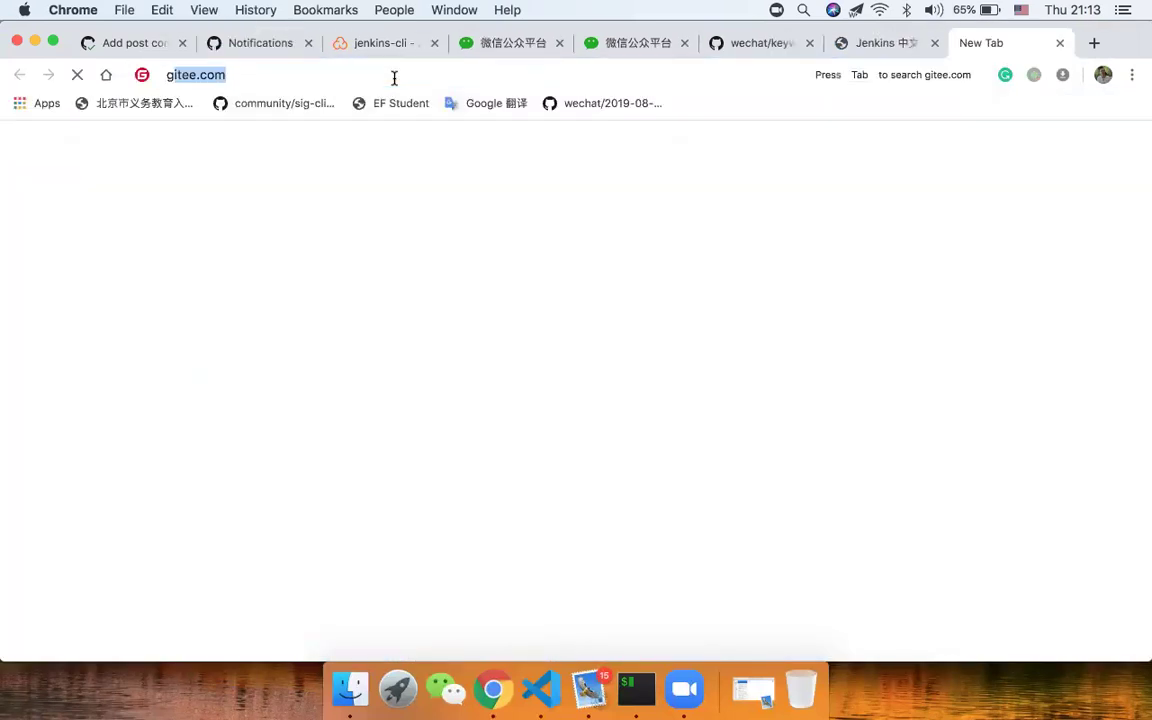
text(ub.com/je)
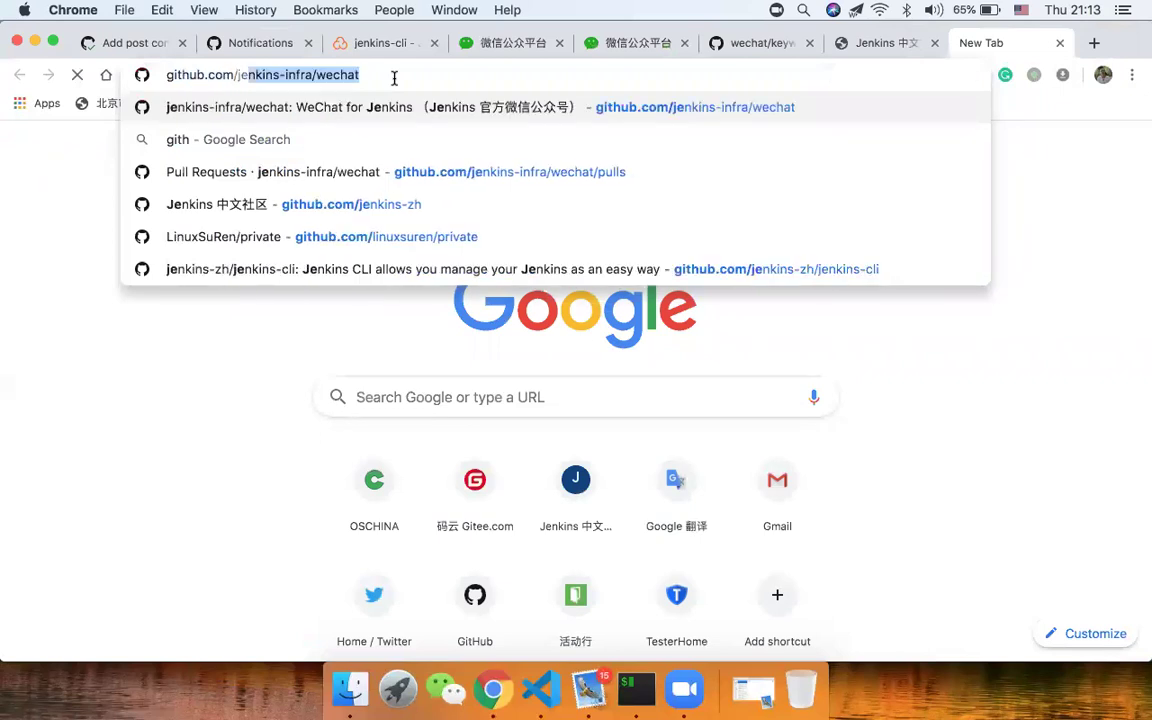
key(Right)
key(BackSpace)
key(BackSpace)
key(BackSpace)
key(BackSpace)
key(BackSpace)
key(BackSpace)
key(BackSpace)
key(BackSpace)
key(BackSpace)
key(BackSpace)
key(BackSpace)
key(BackSpace)
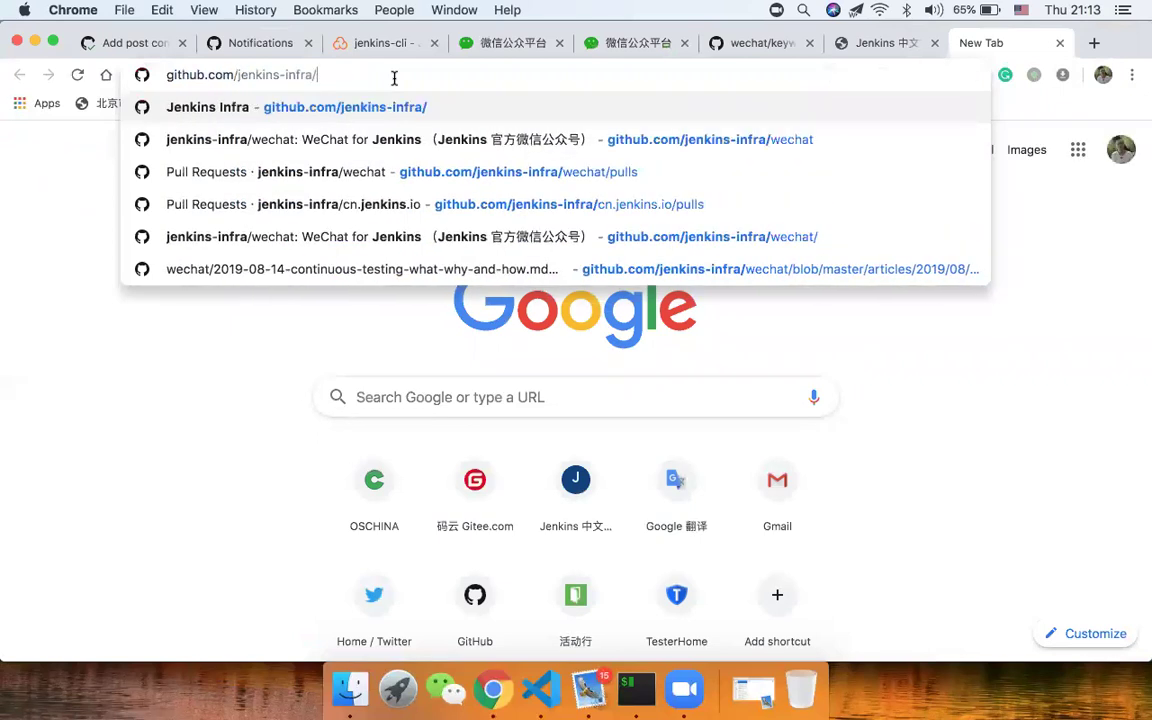
text(zh/je)
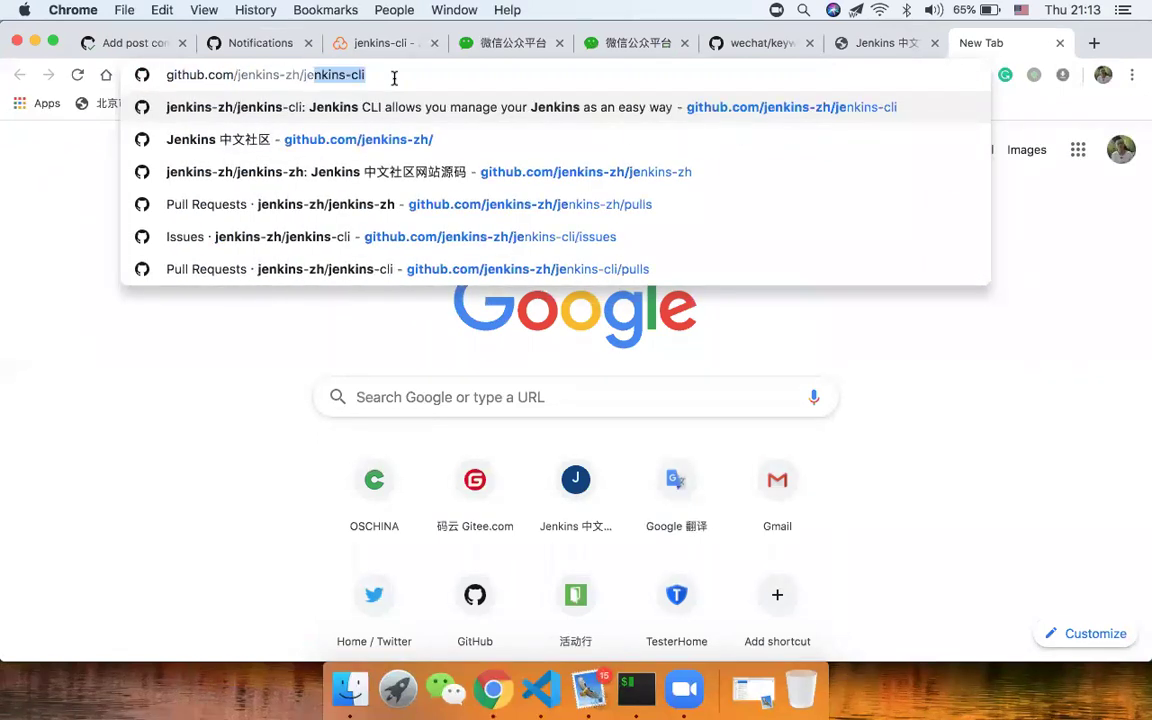
text(nkins-zh)
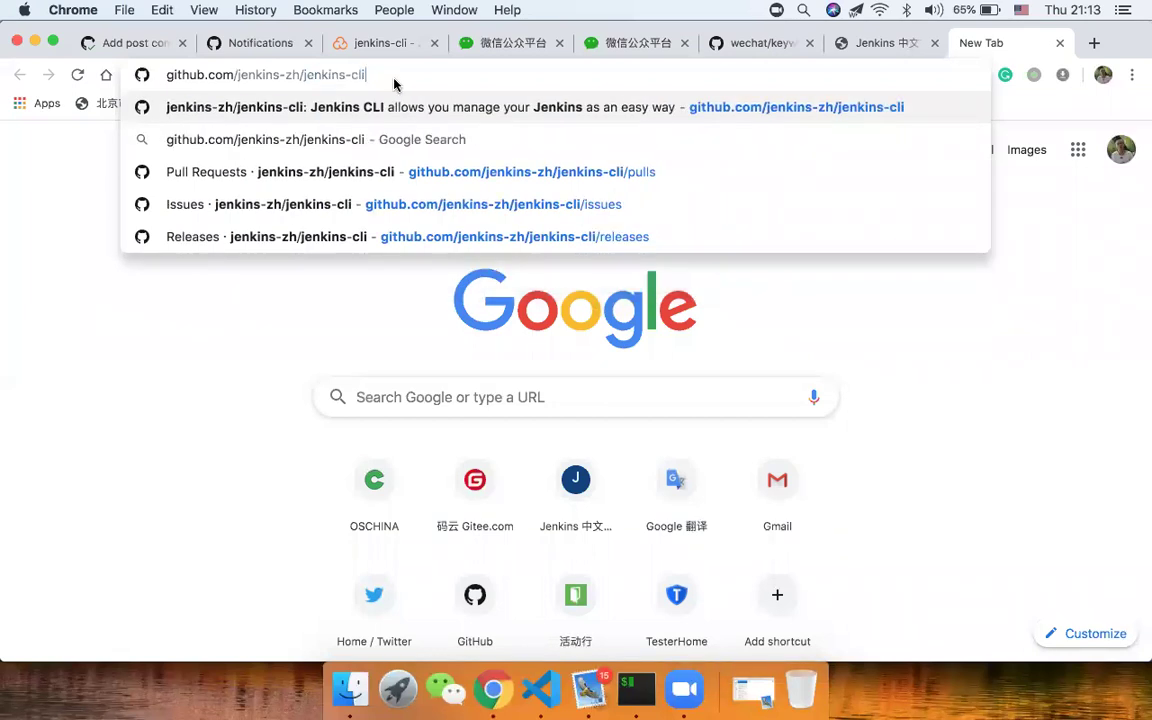
text(/p)
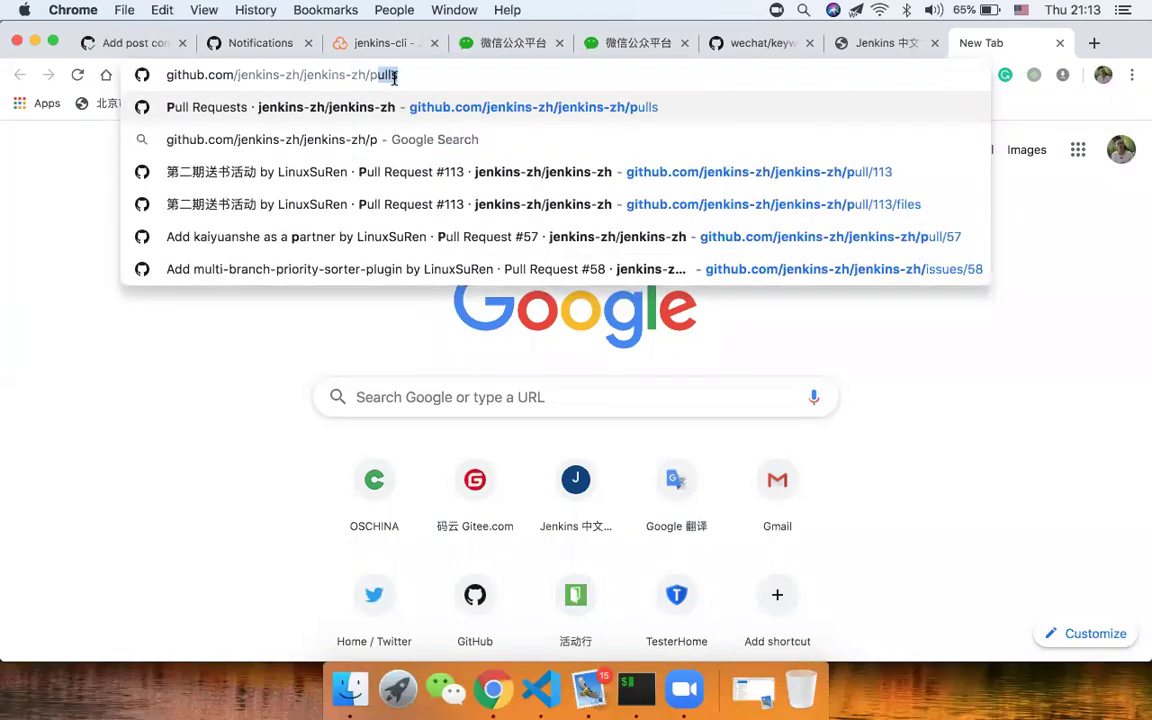
key(Return)
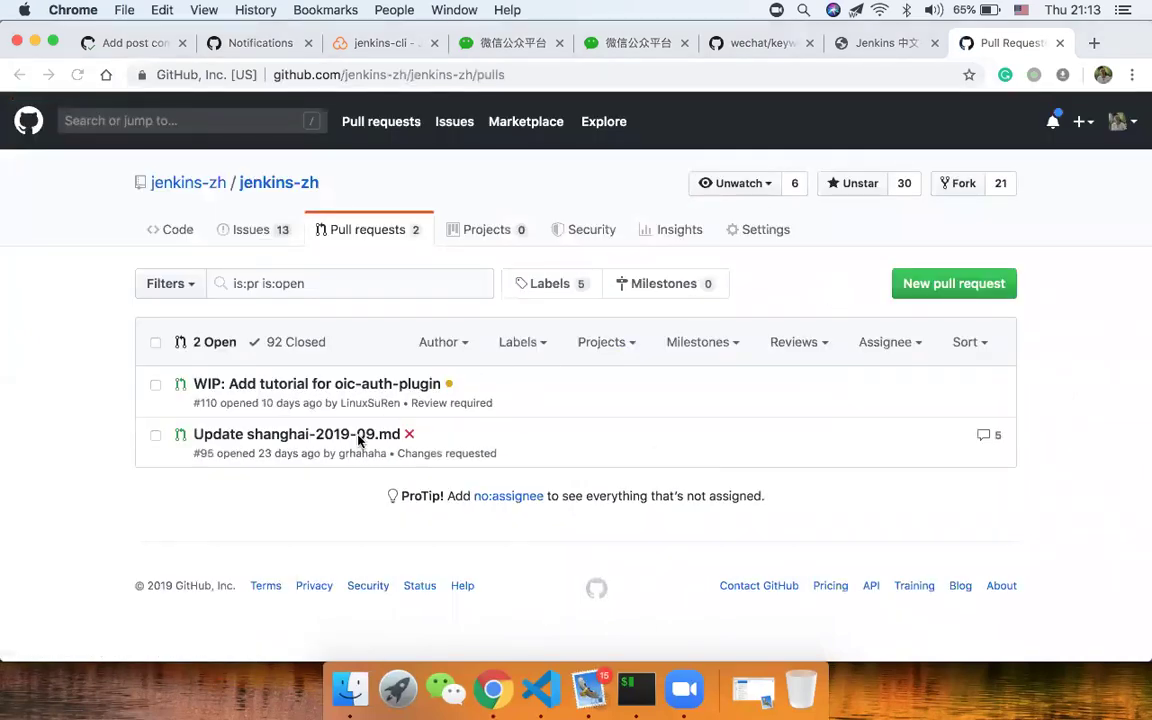
Open the pull request "Update shanghai-2019-09.md" and display its changed files
click(350, 440)
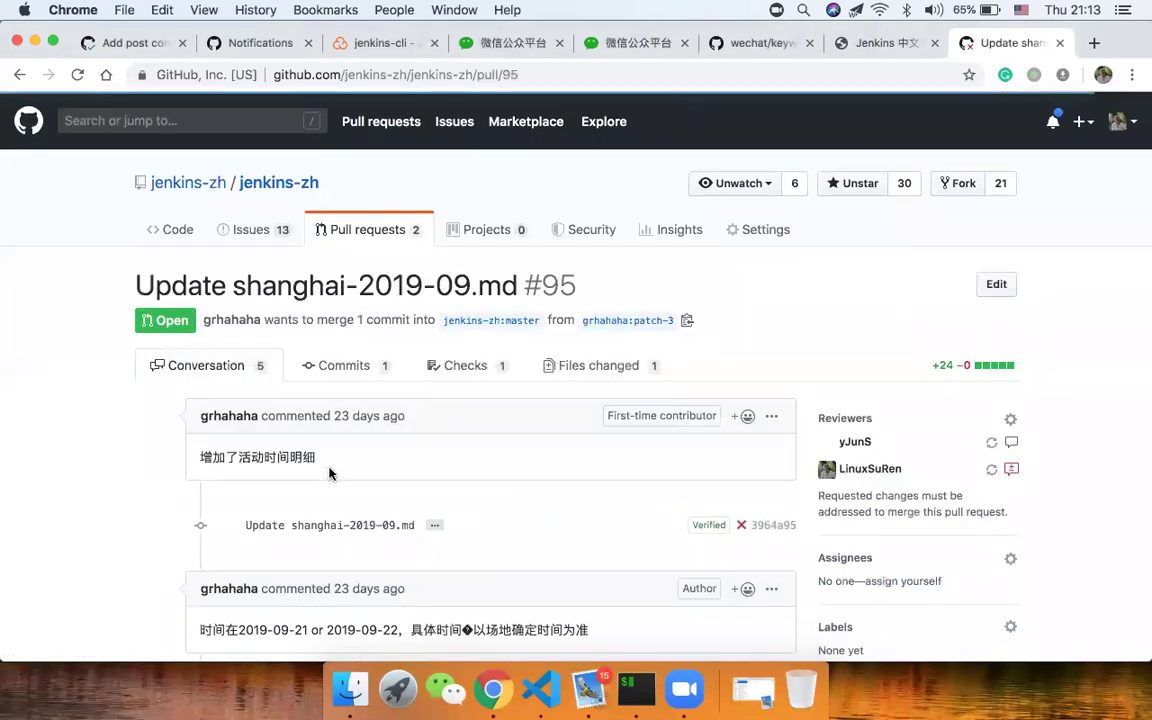
scroll(330, 473, down, 3)
click(612, 176)
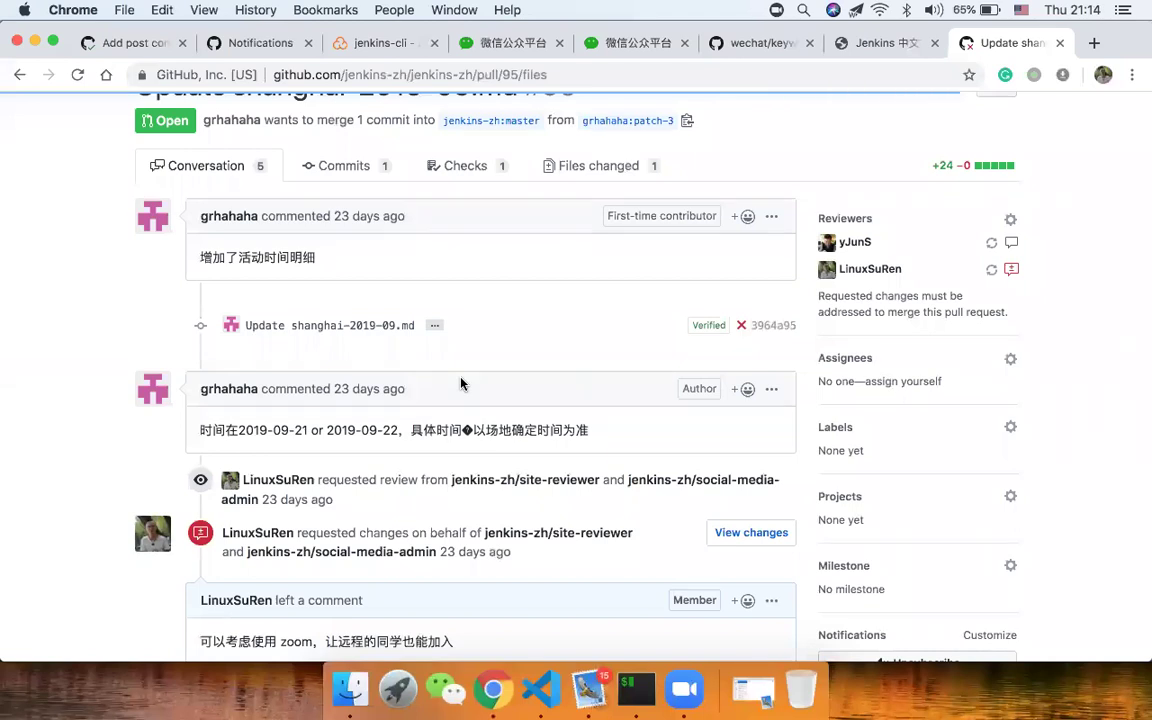
Review the agenda topics, the abstract and the review comments in the changes to shanghai-2019-09.md
scroll(463, 385, down, 5)
scroll(463, 385, down, 10)
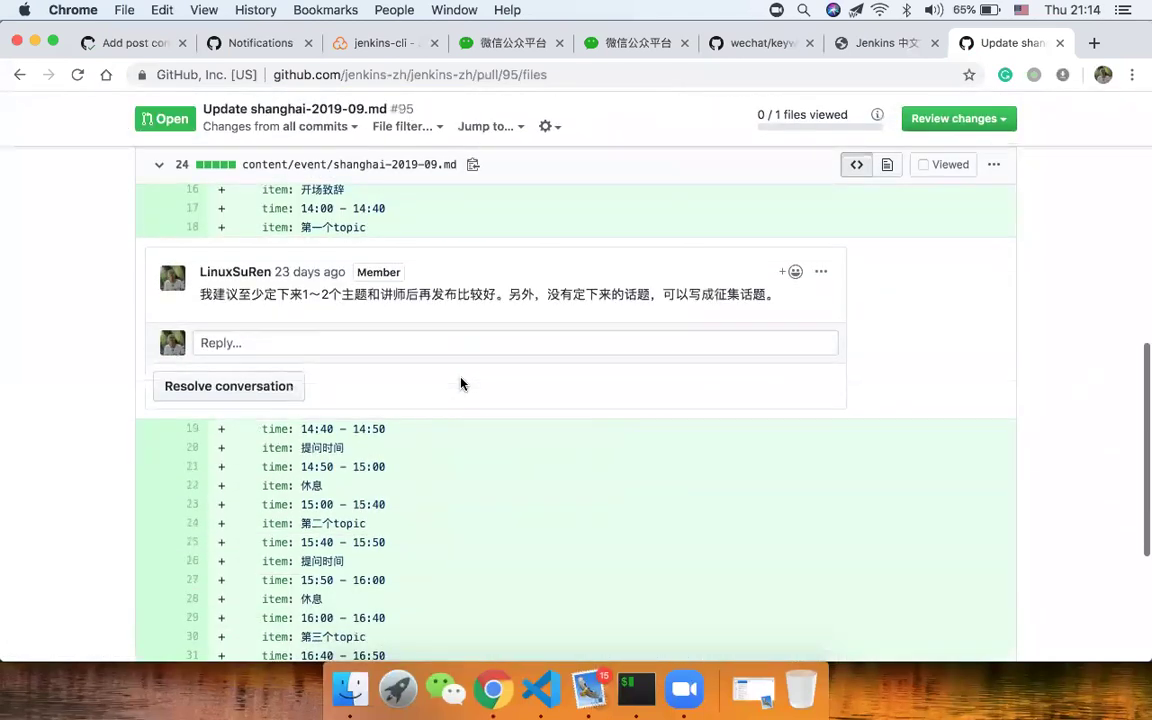
scroll(462, 384, up, 2)
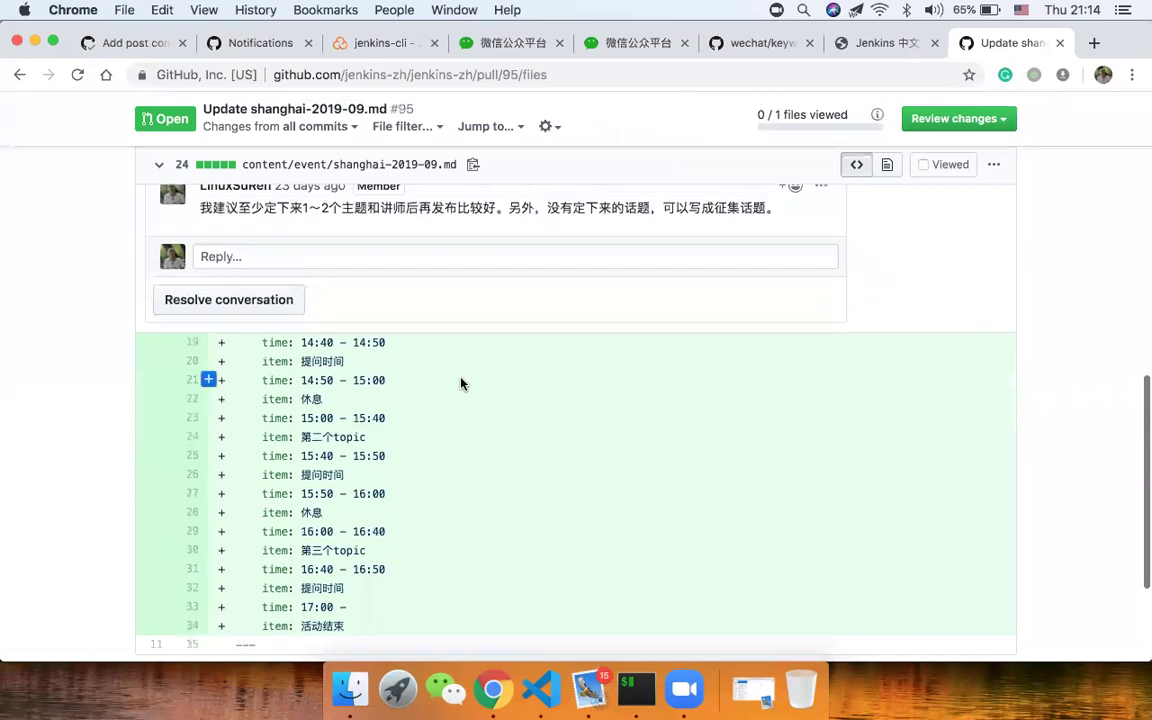
drag(302, 437, 424, 442)
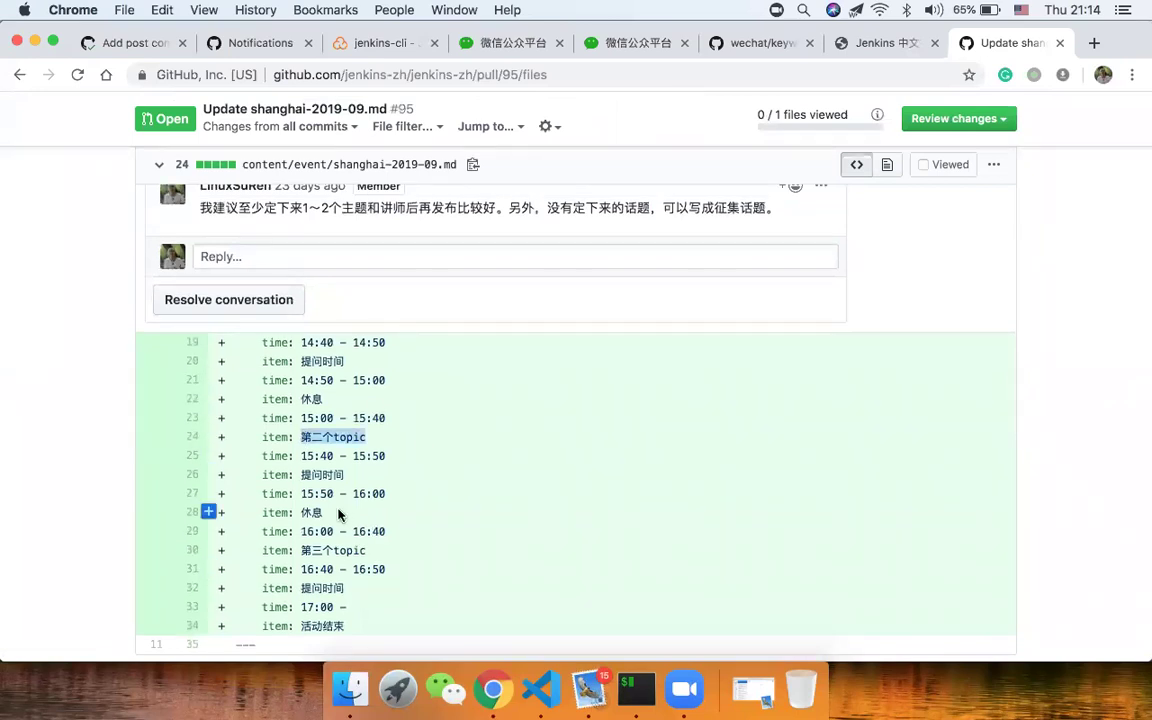
drag(302, 550, 418, 554)
scroll(418, 552, up, 5)
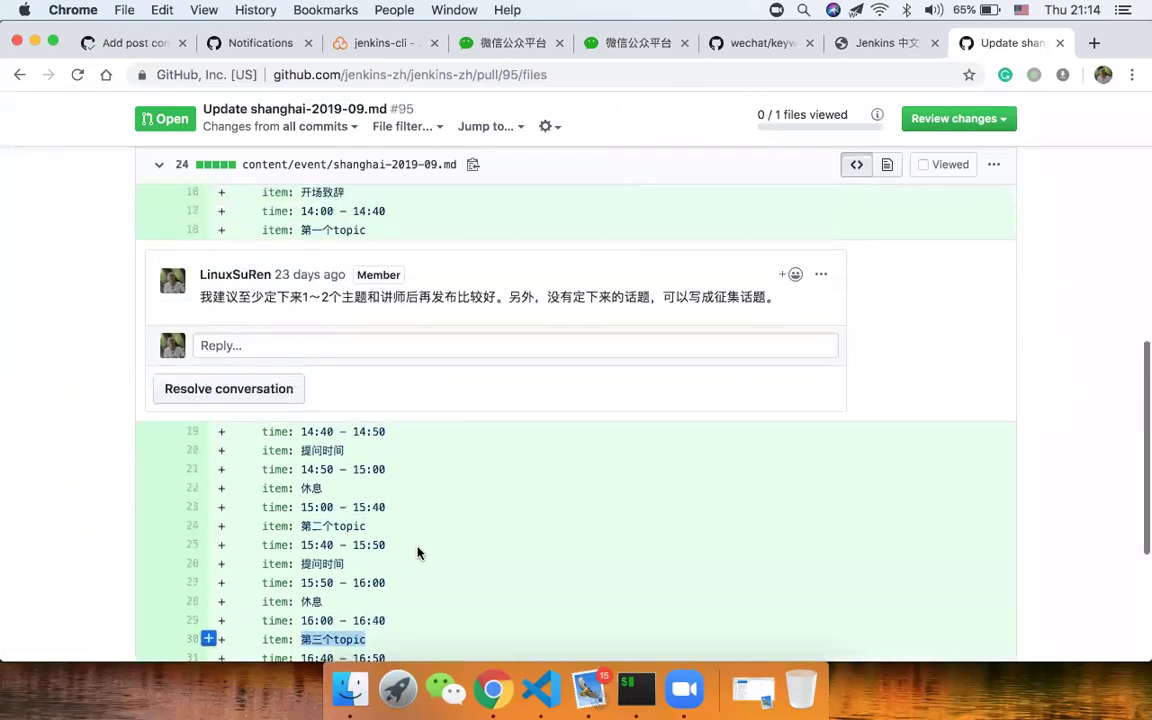
scroll(418, 548, up, 2)
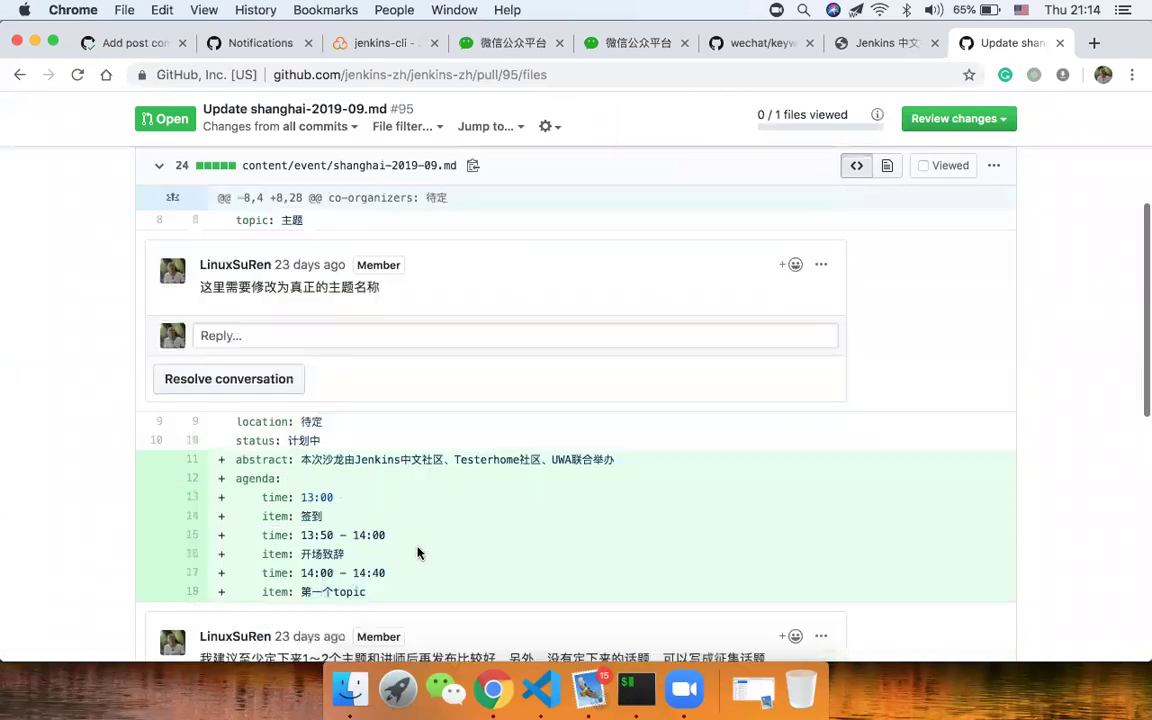
mouse_move(300, 474)
mouse_down()
mouse_move(618, 474)
mouse_move(298, 470)
mouse_up()
click(523, 474)
scroll(298, 470, down, 3)
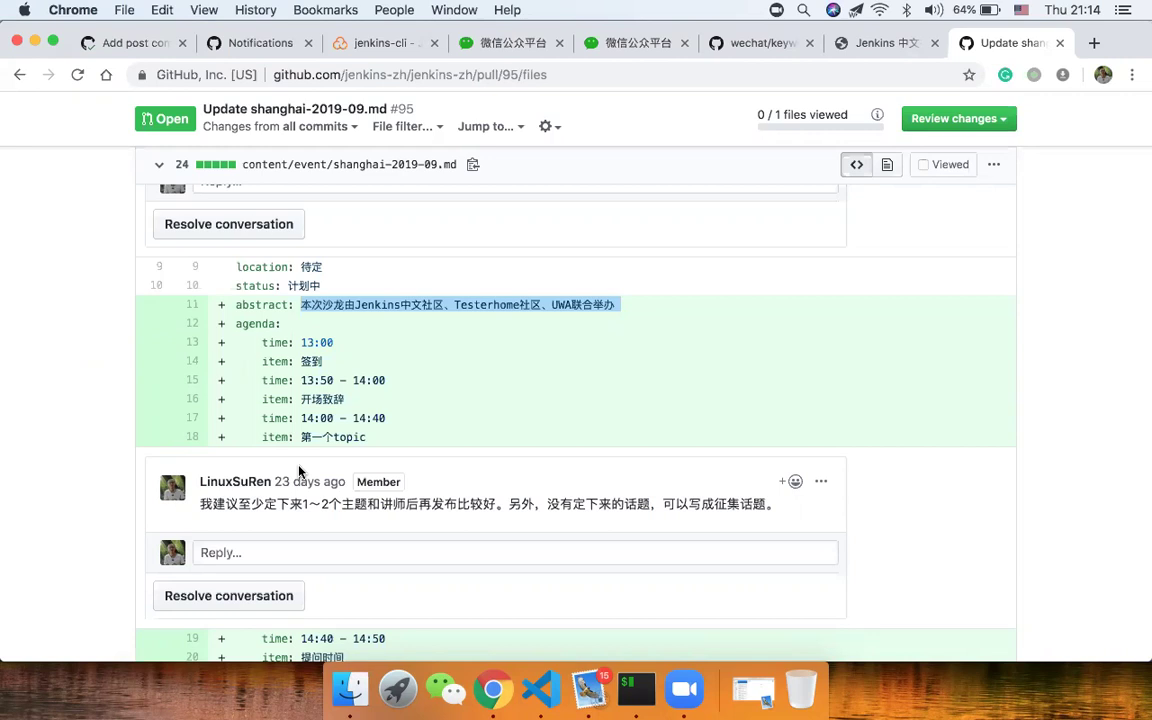
scroll(298, 471, up, 2)
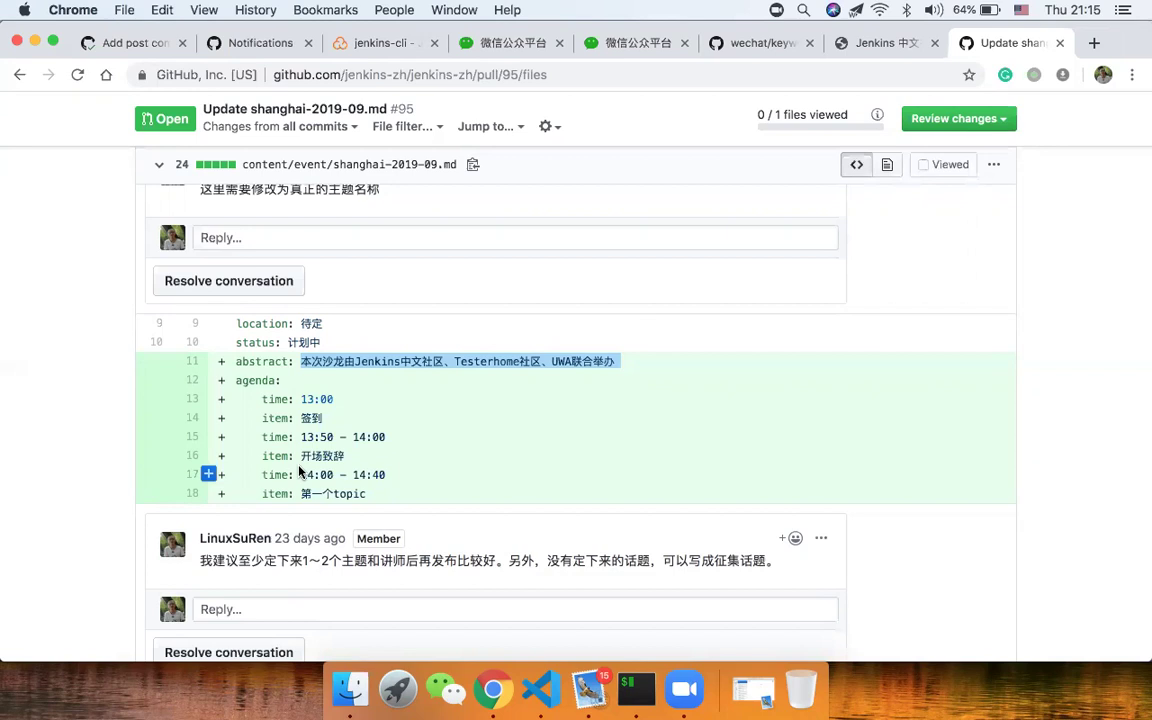
Open huodongxing.com in a new tab and display the account's list of published events (我发布的)
key(super+t)
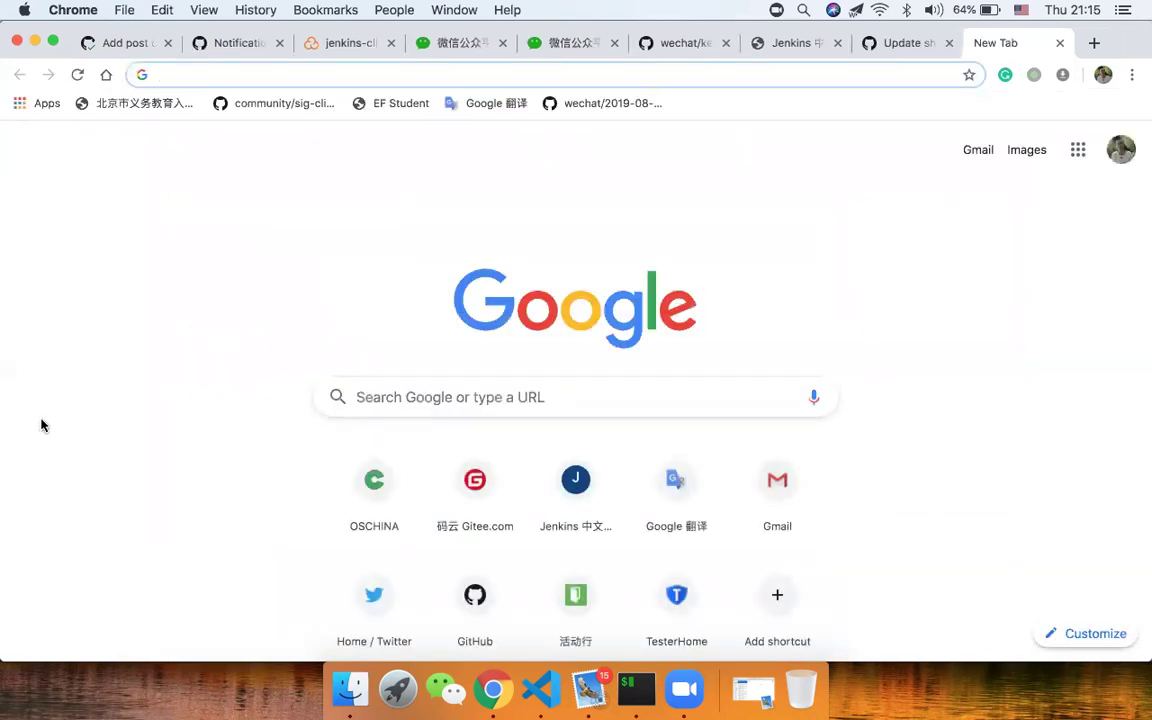
text(huo)
key(Return)
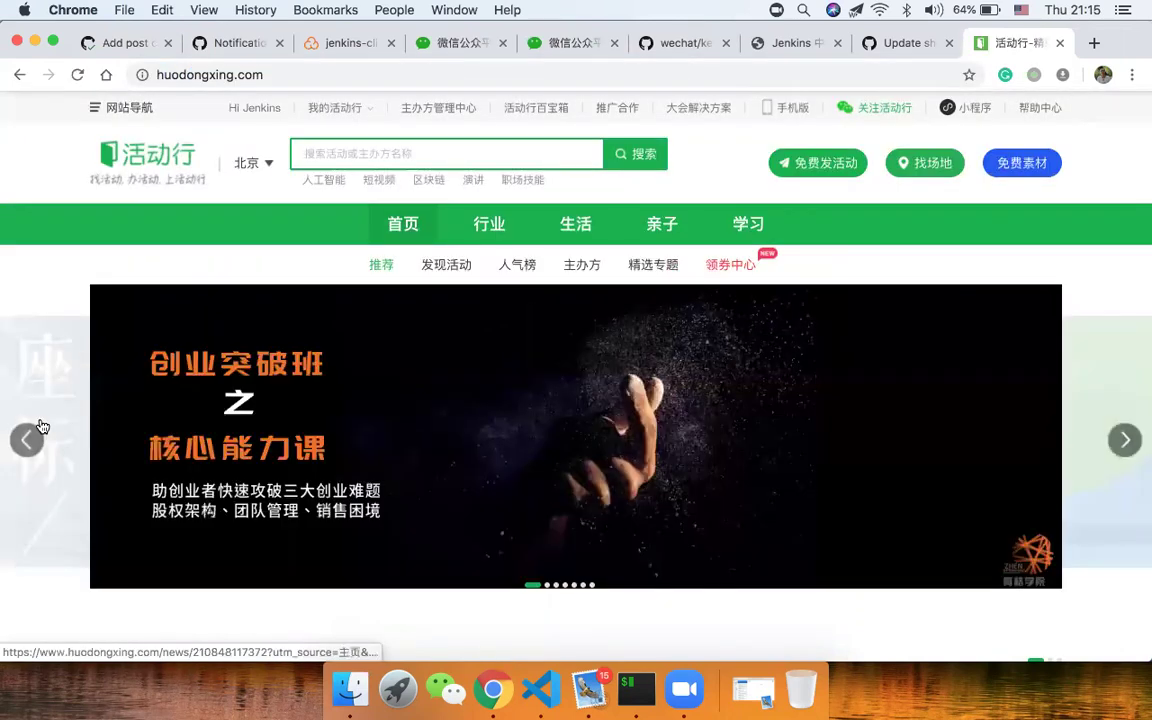
mouse_move(327, 119)
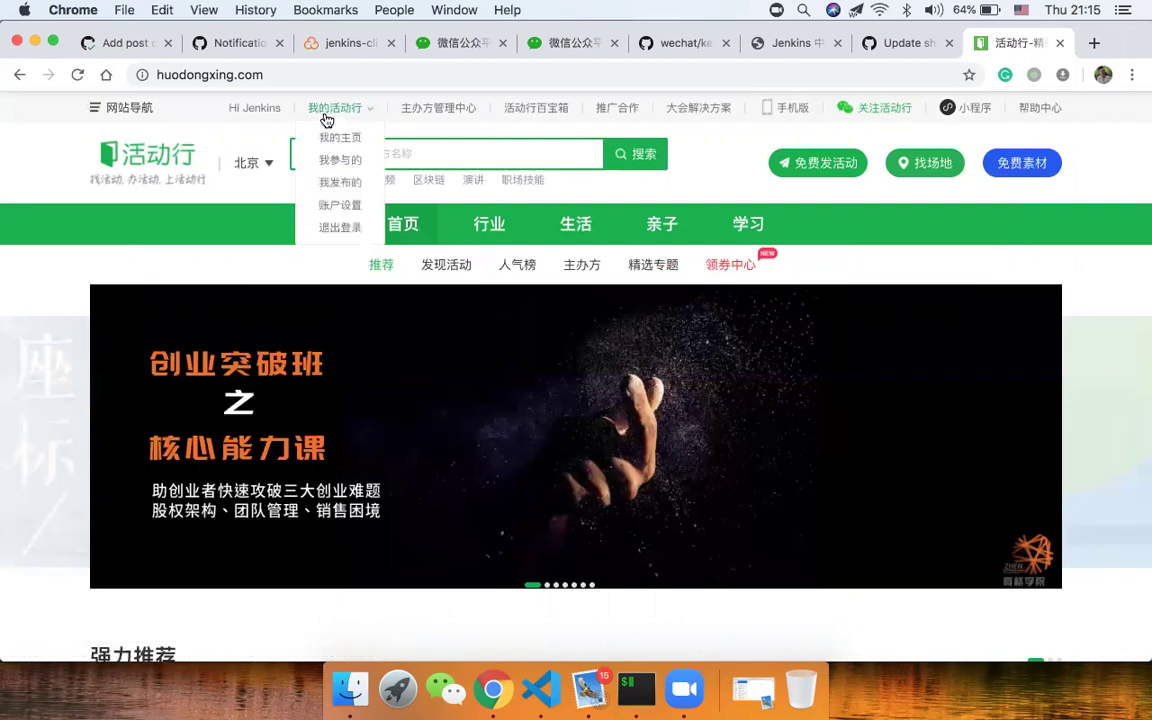
click(339, 171)
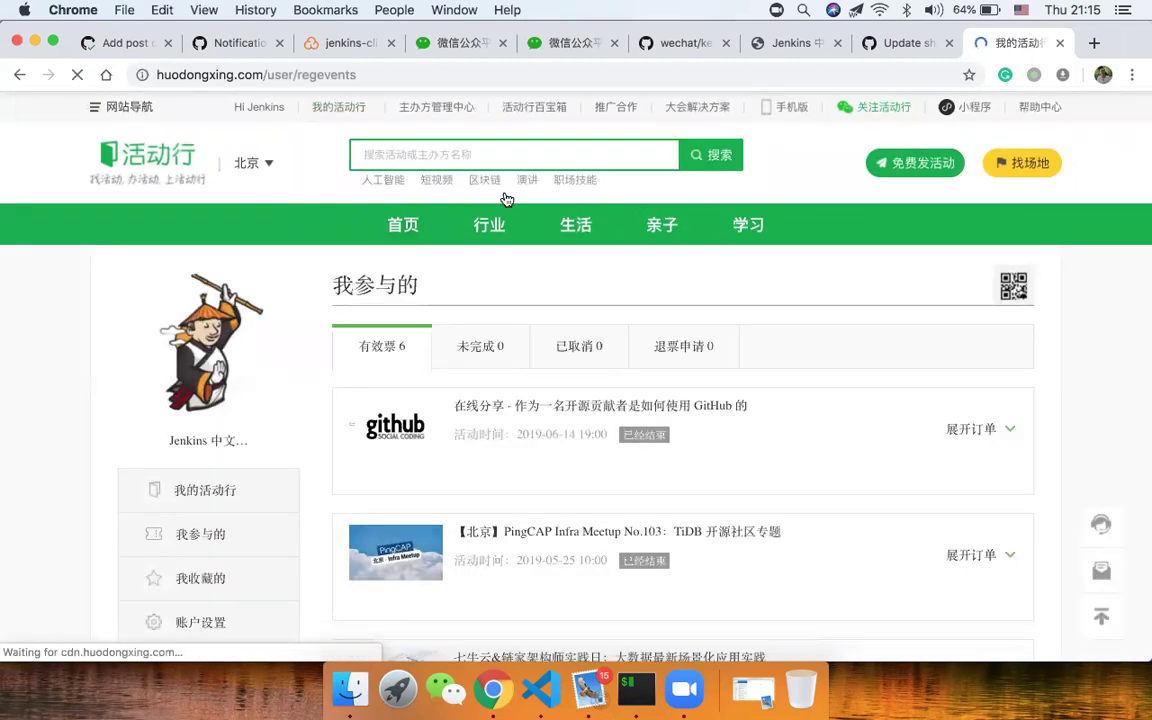
mouse_move(339, 107)
click(342, 195)
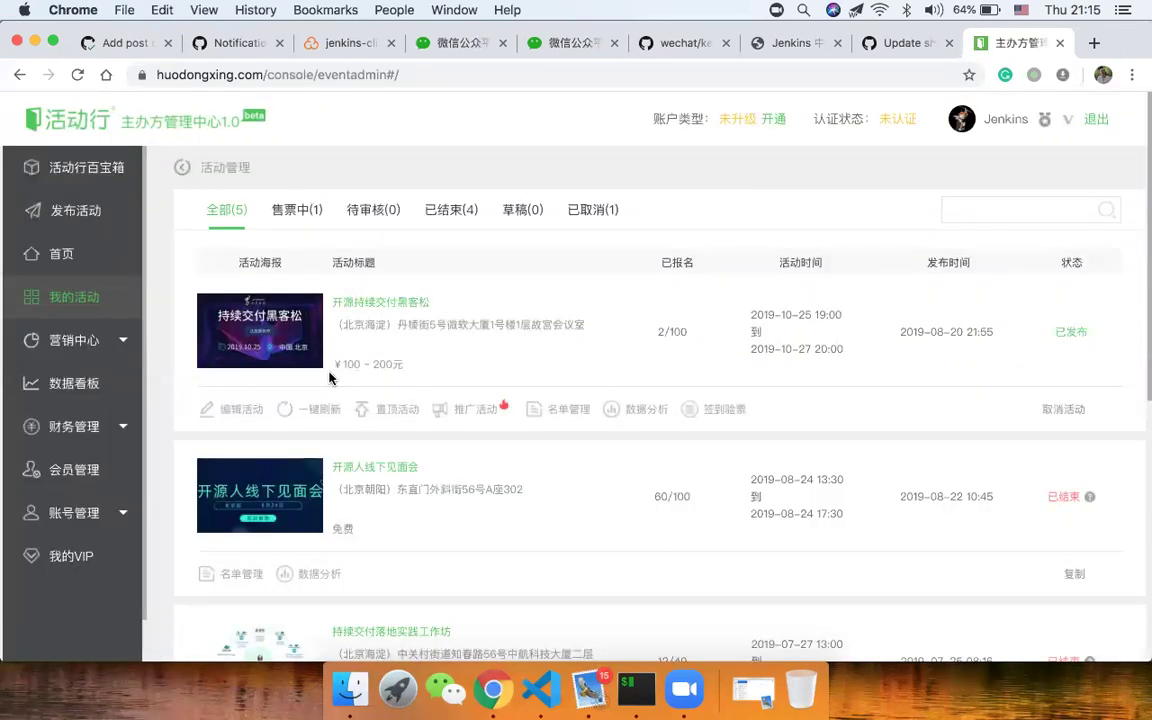
Look through the community's published events on huodongxing, from the 开源持续交付黑客松 down to the online GitHub sharing sessions
scroll(373, 399, down, 3)
scroll(432, 408, down, 3)
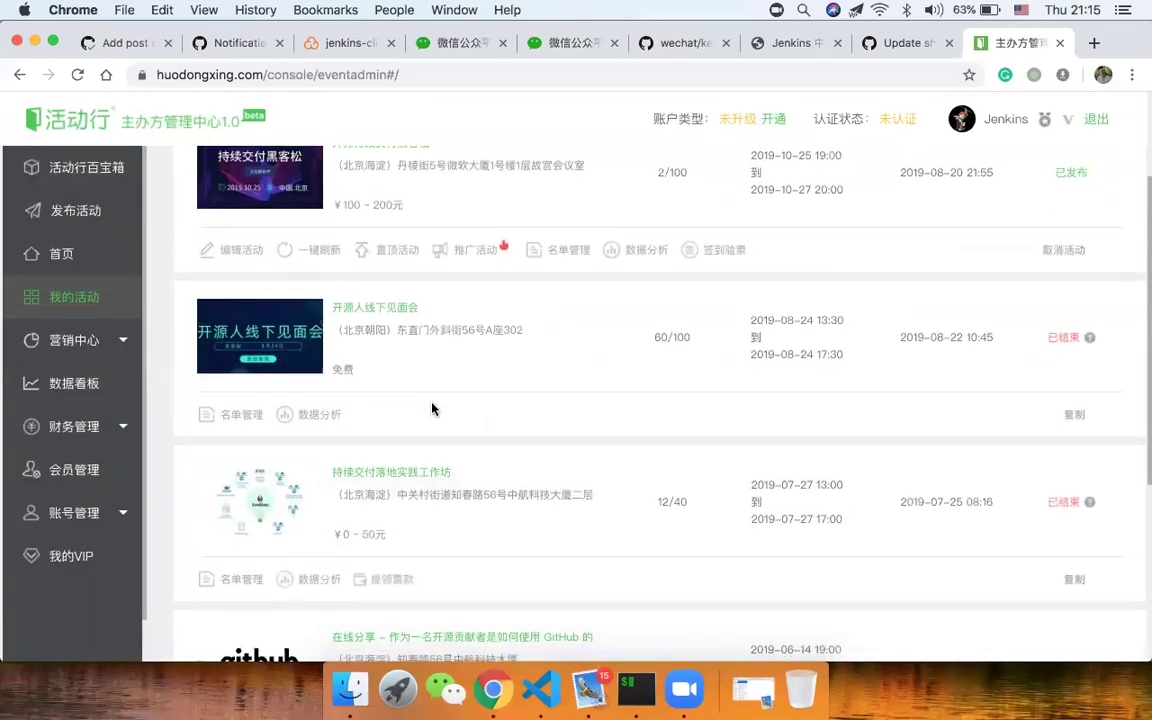
scroll(432, 408, up, 2)
scroll(432, 408, up, 1)
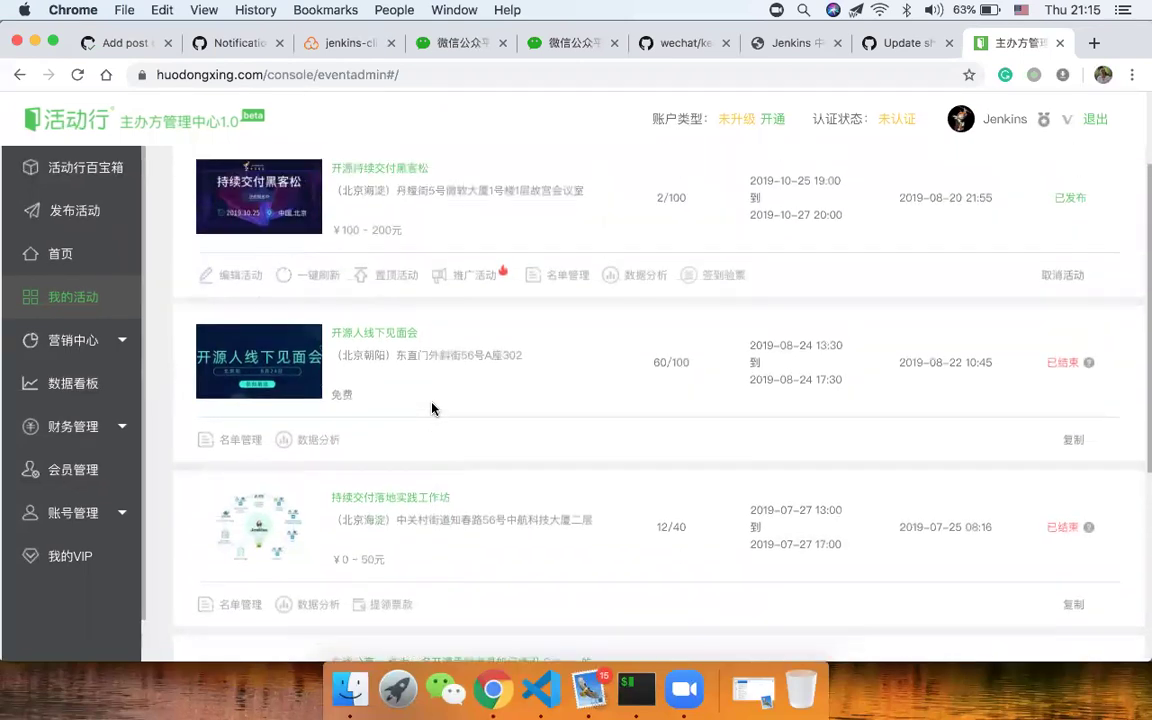
scroll(432, 408, down, 5)
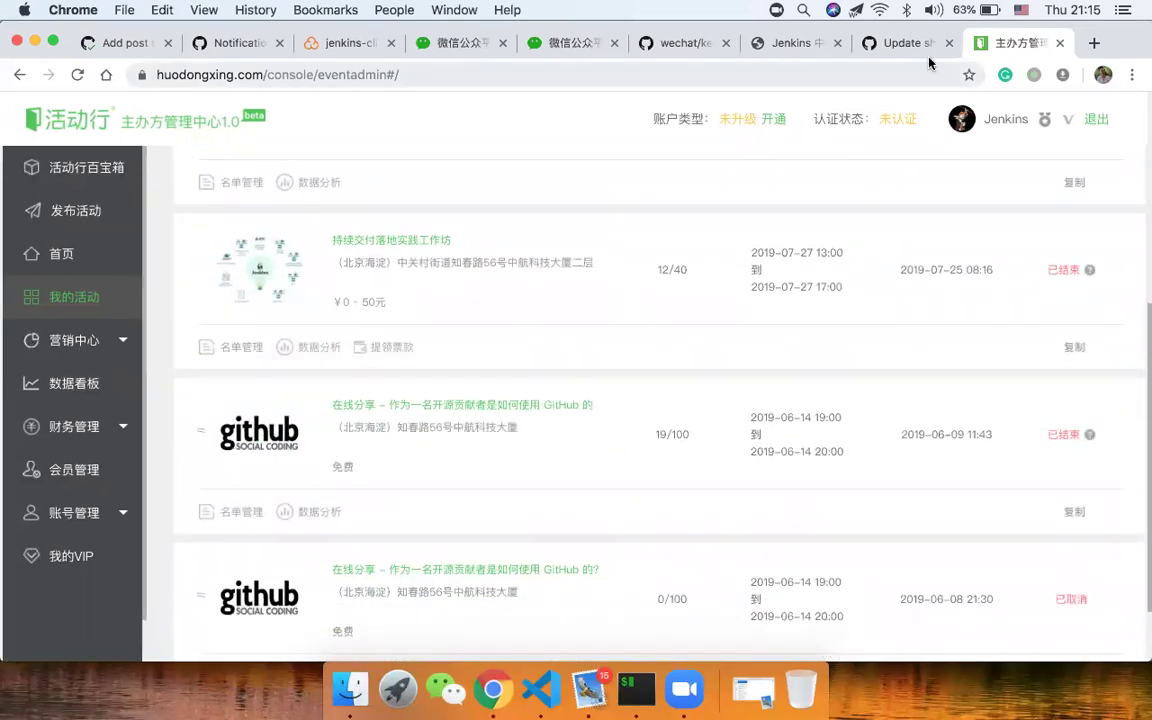
Return to the "Update shanghai-2019-09.md" pull request and examine the co-host abstract and the opening agenda entries
click(903, 43)
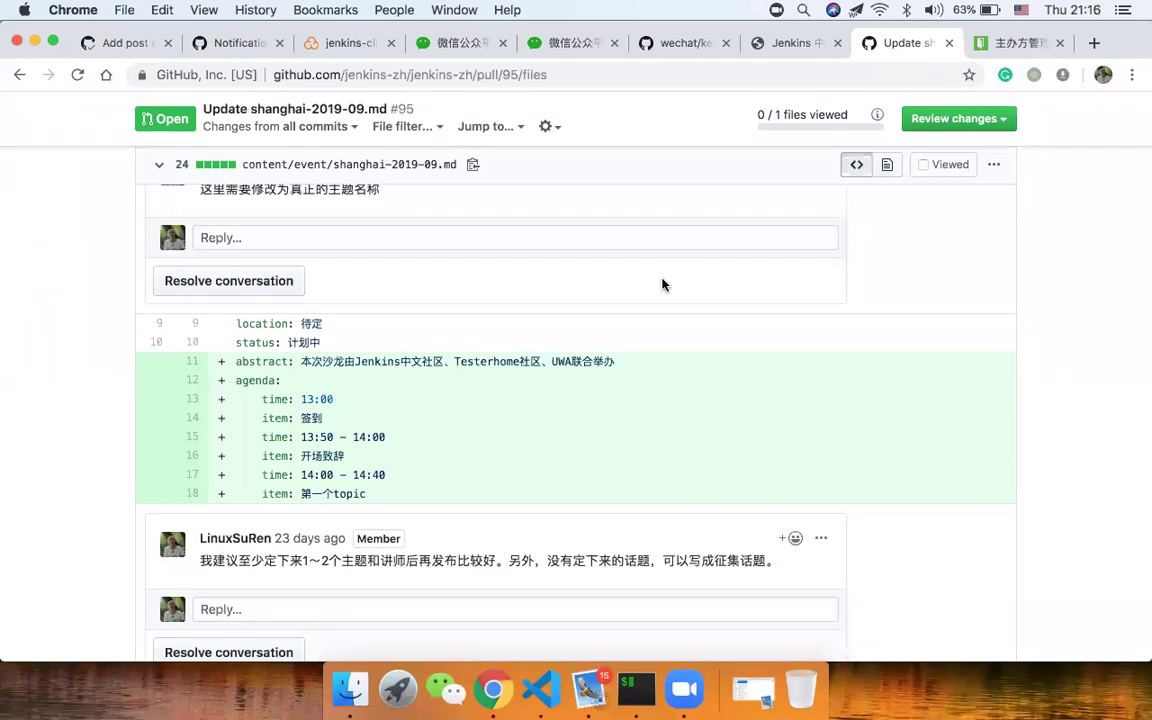
drag(457, 364, 302, 359)
click(640, 367)
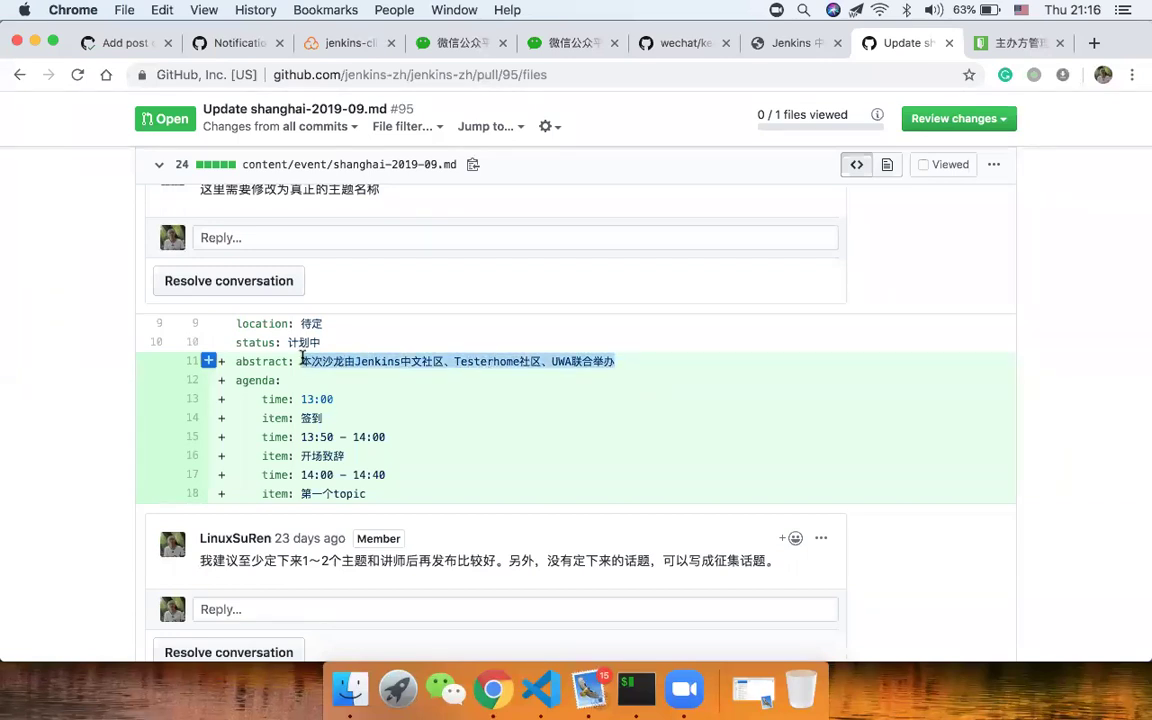
click(302, 359)
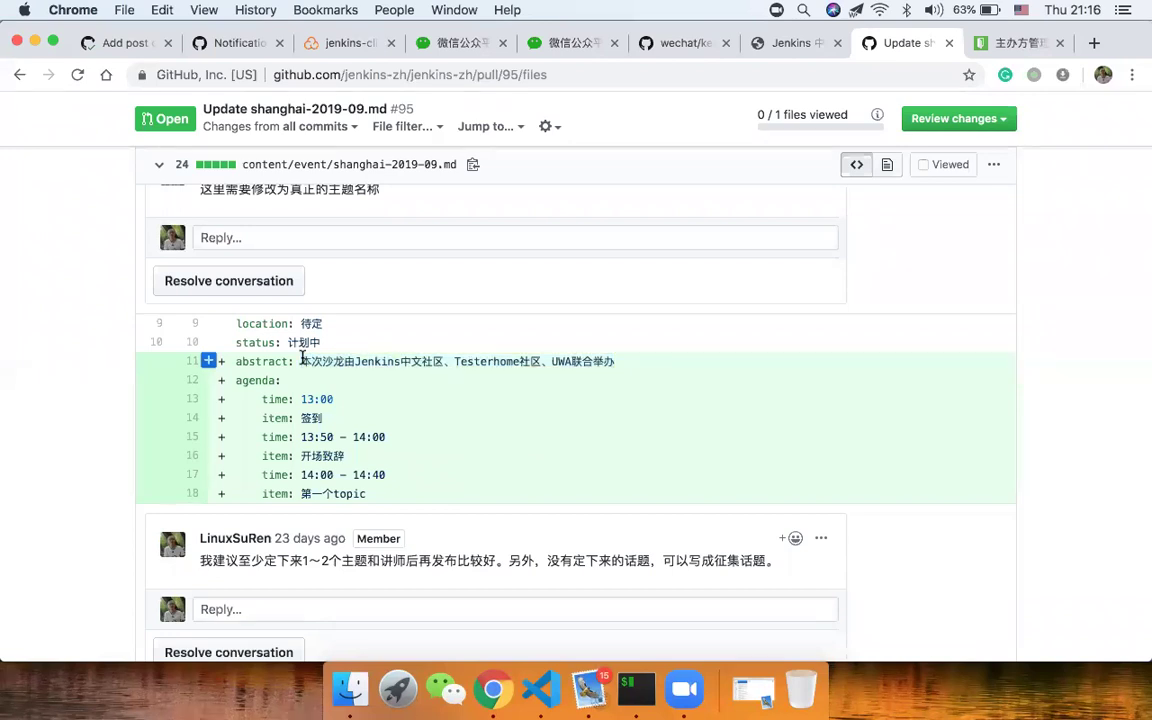
scroll(35, 451, down, 2)
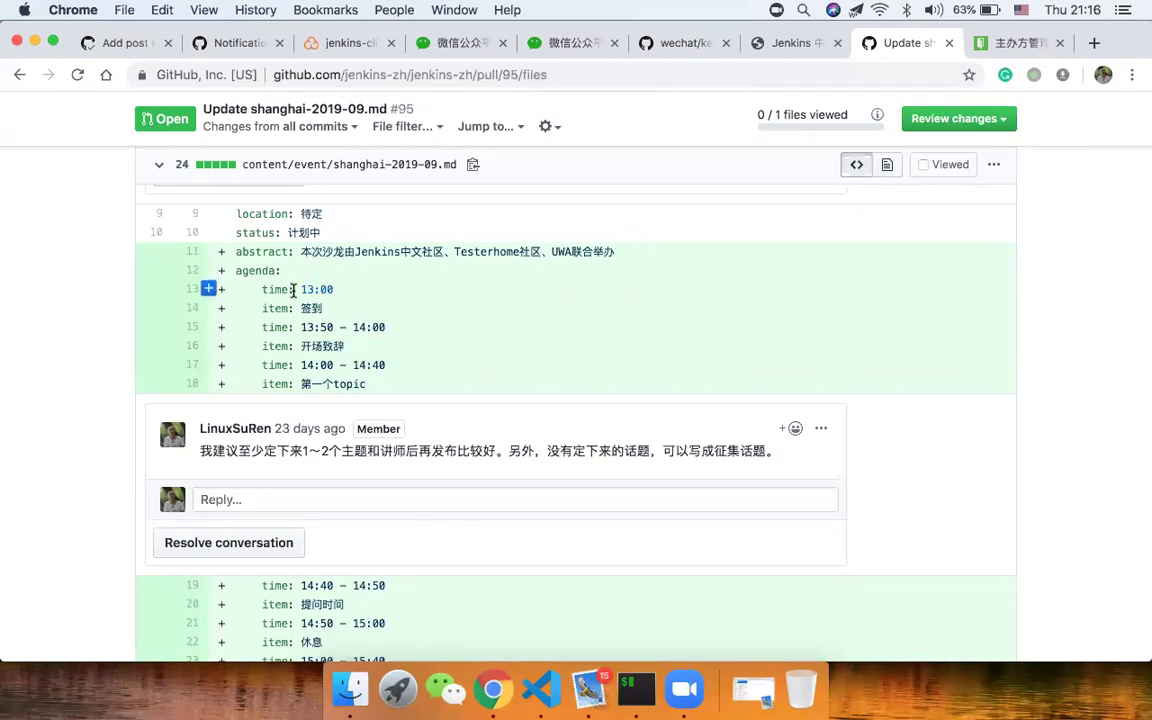
scroll(281, 310, up, 2)
scroll(281, 310, down, 2)
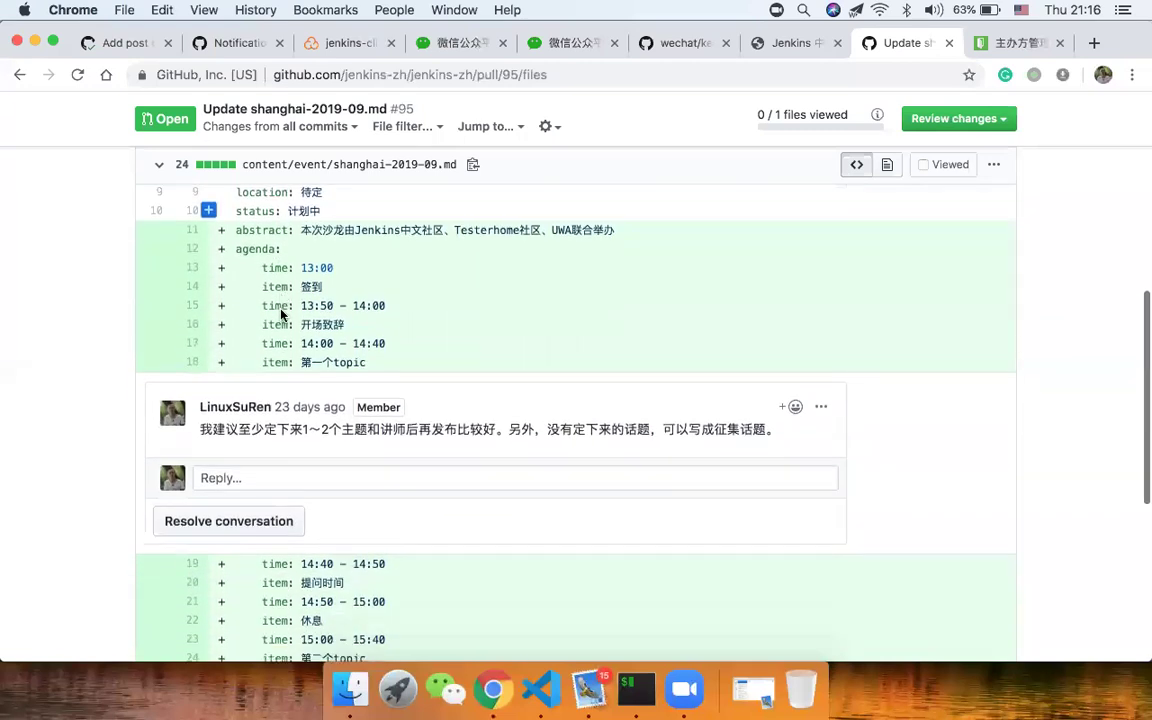
scroll(281, 311, down, 1)
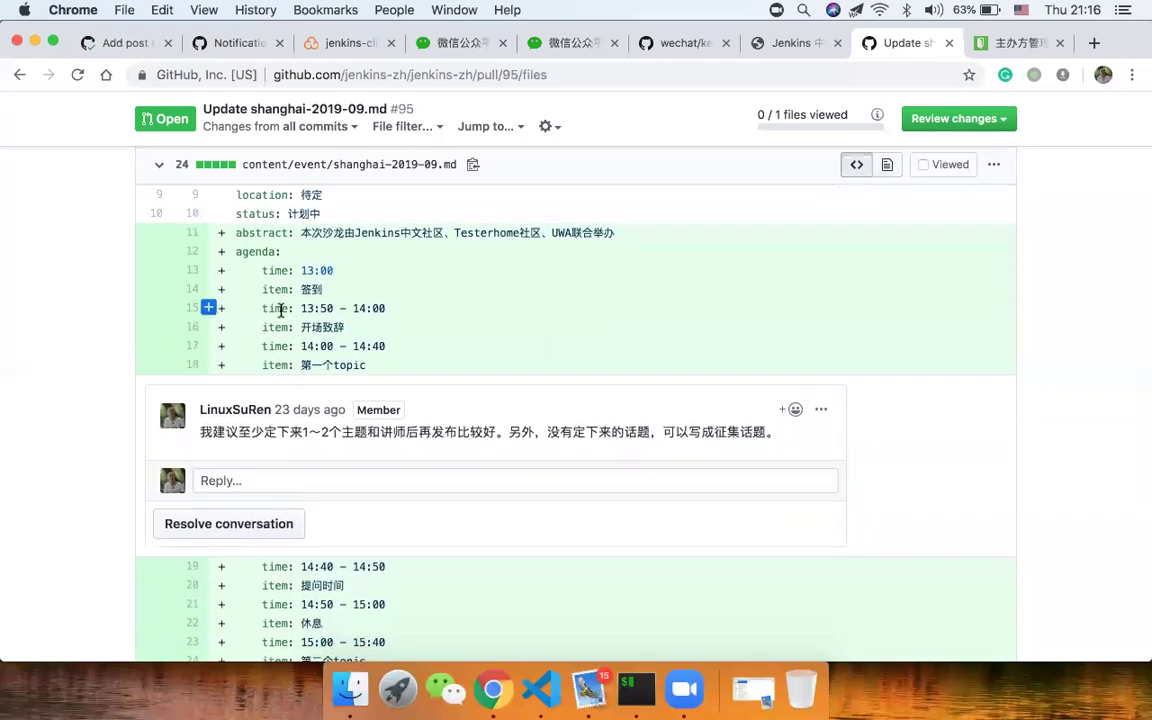
scroll(281, 310, up, 1)
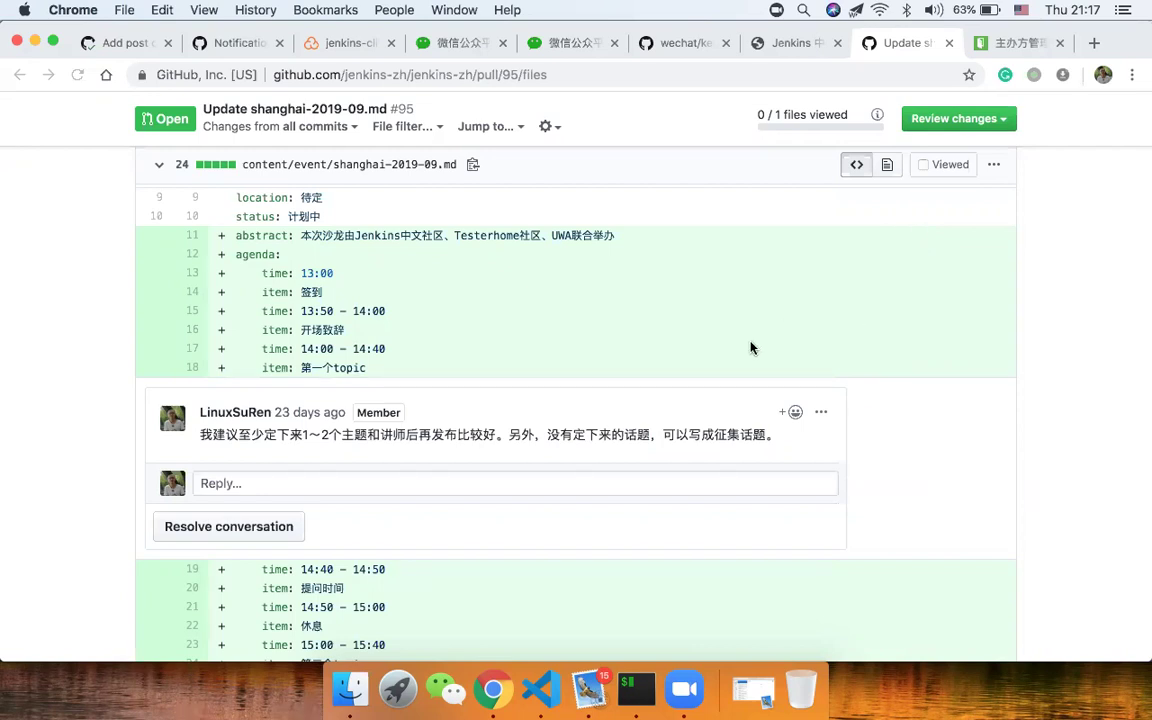
Switch back to the huodongxing event management page and check the registrations and dates of the published events
click(1009, 45)
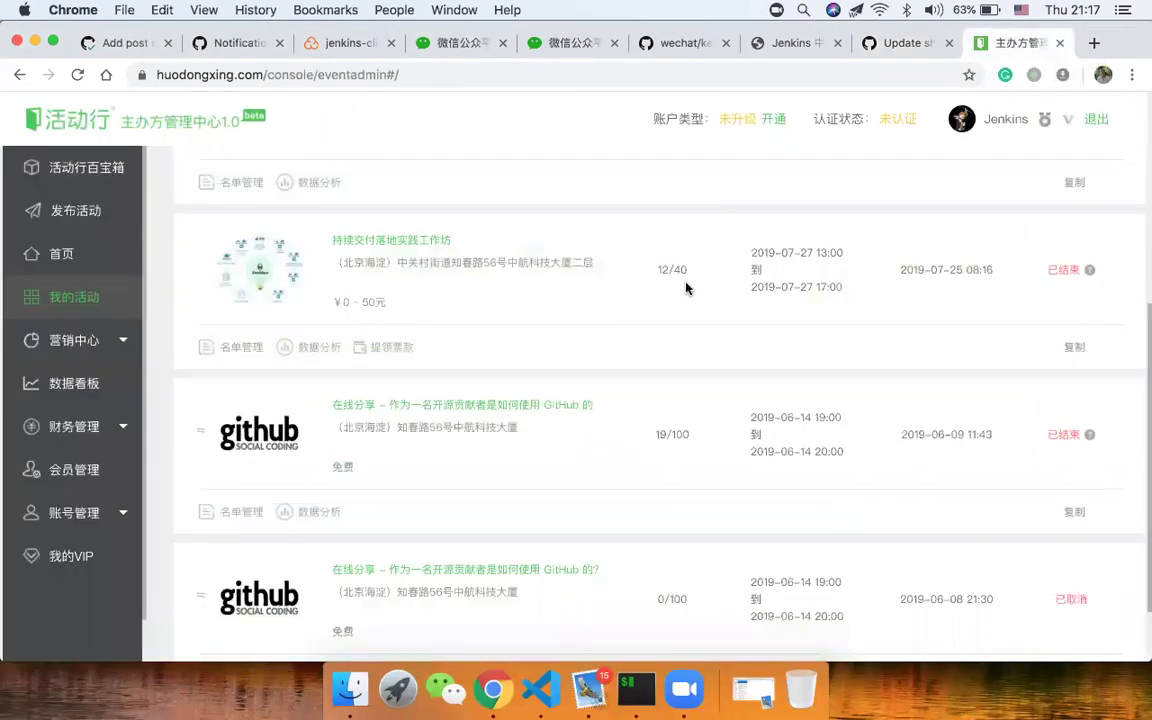
scroll(676, 300, up, 4)
scroll(677, 300, down, 5)
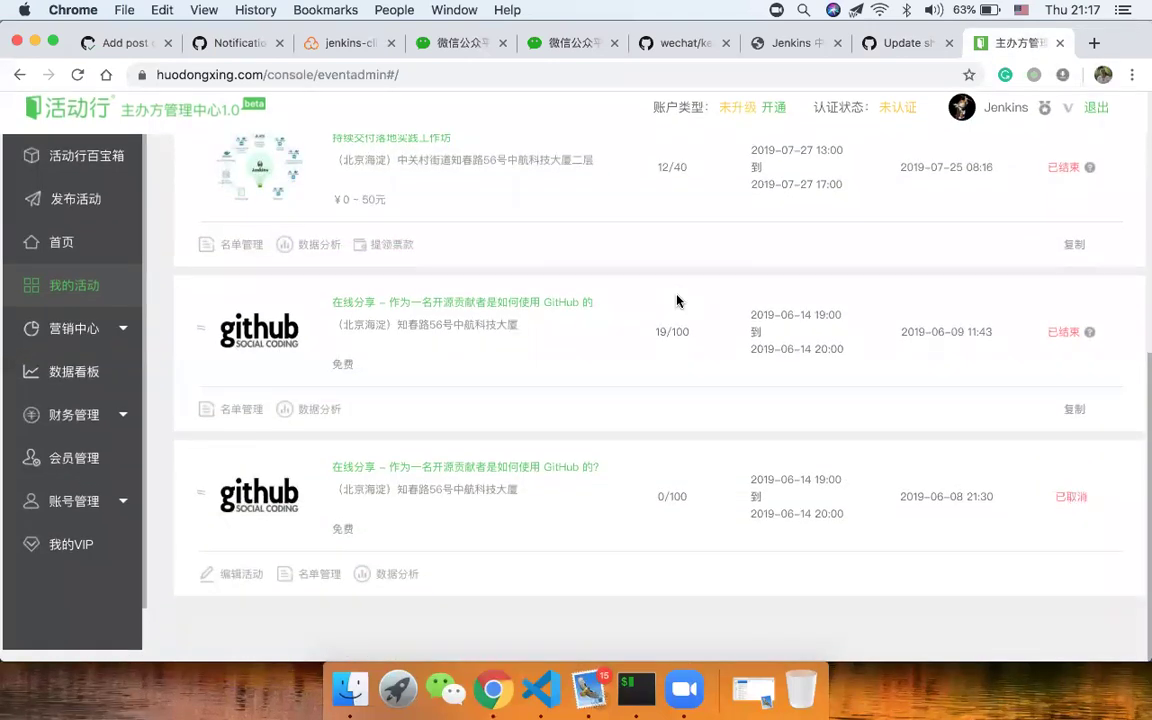
scroll(680, 302, up, 6)
Go back to the pull request's changed files and read from the abstract through the agenda time slots to 活动结束
click(898, 46)
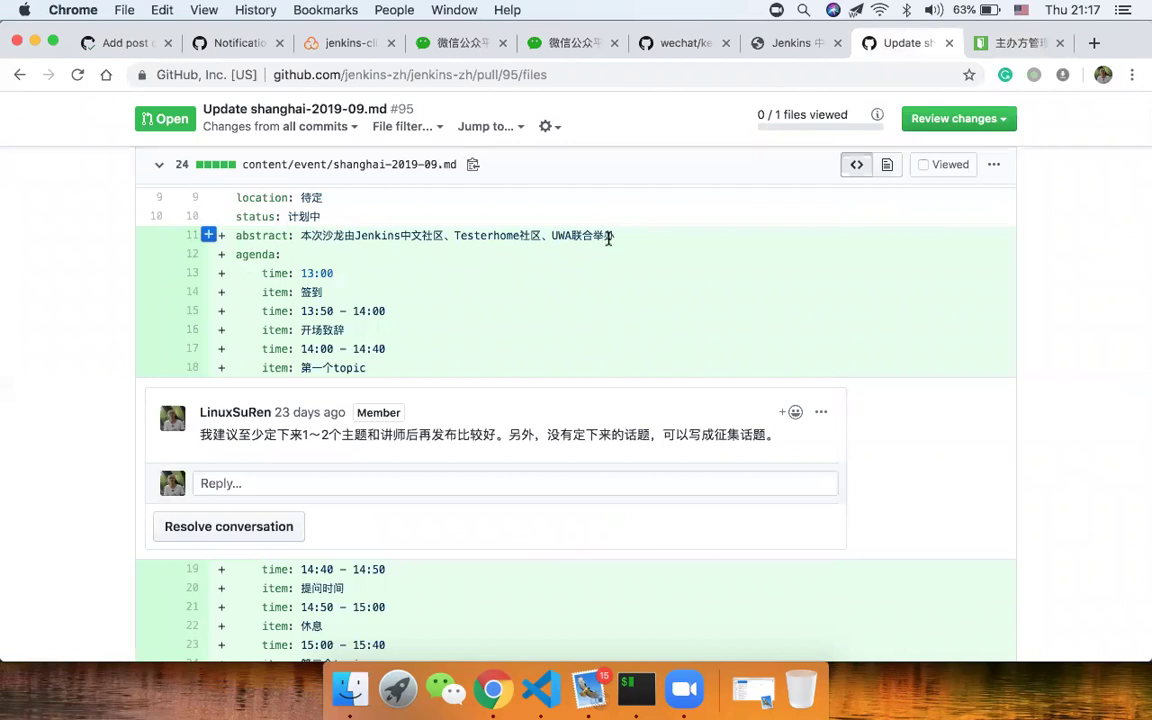
drag(614, 234, 304, 233)
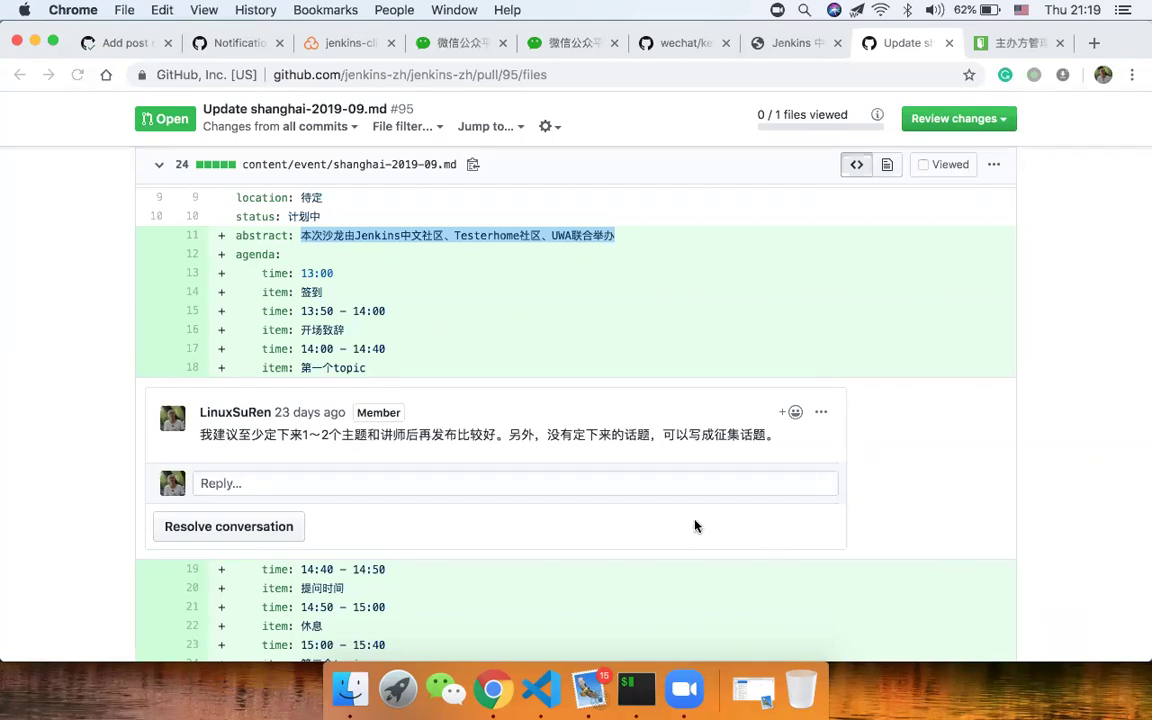
click(490, 543)
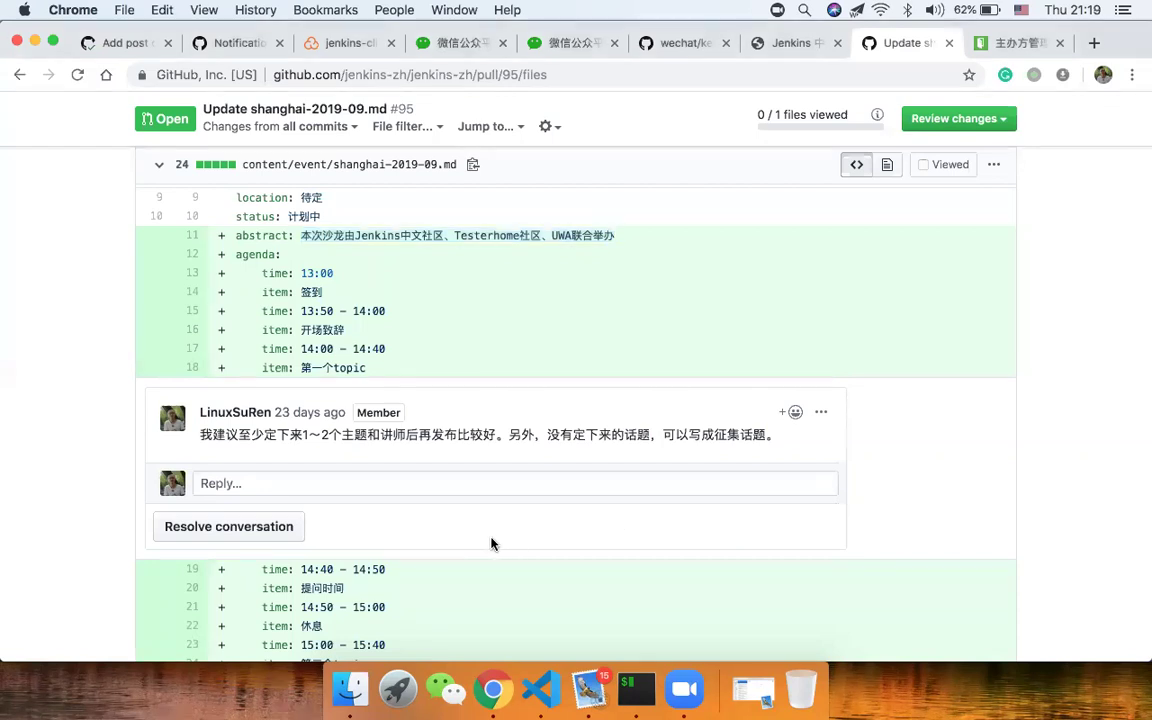
scroll(490, 543, down, 5)
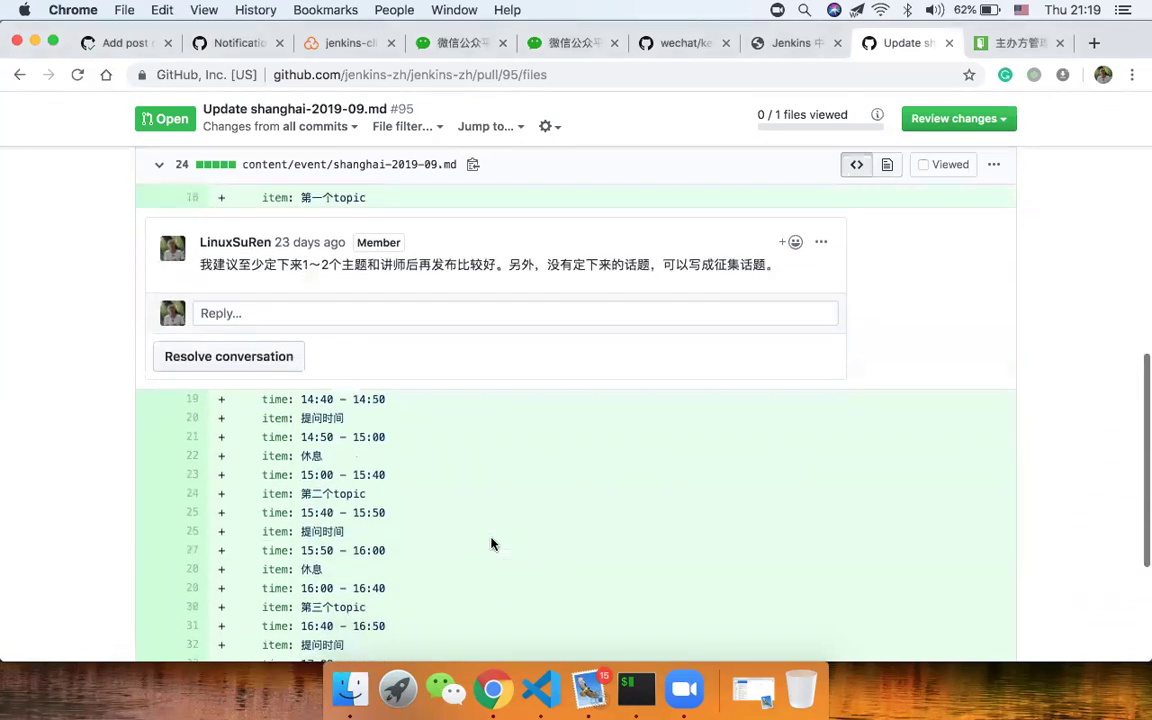
scroll(490, 543, down, 1)
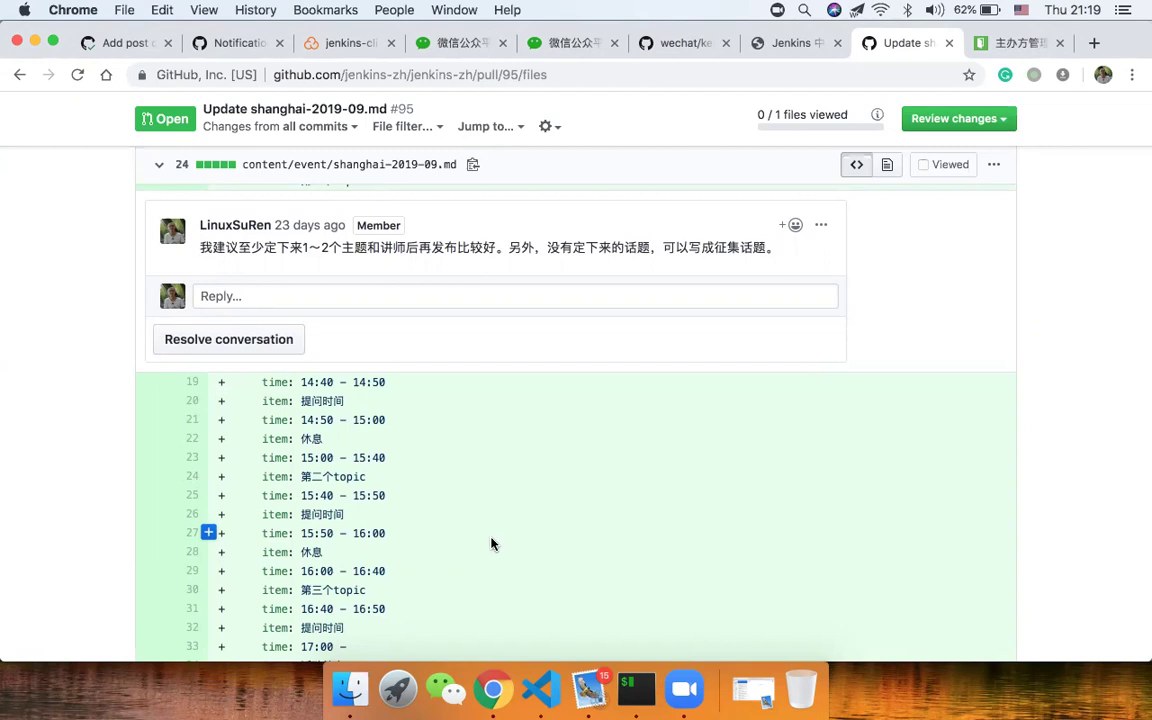
scroll(490, 543, up, 1)
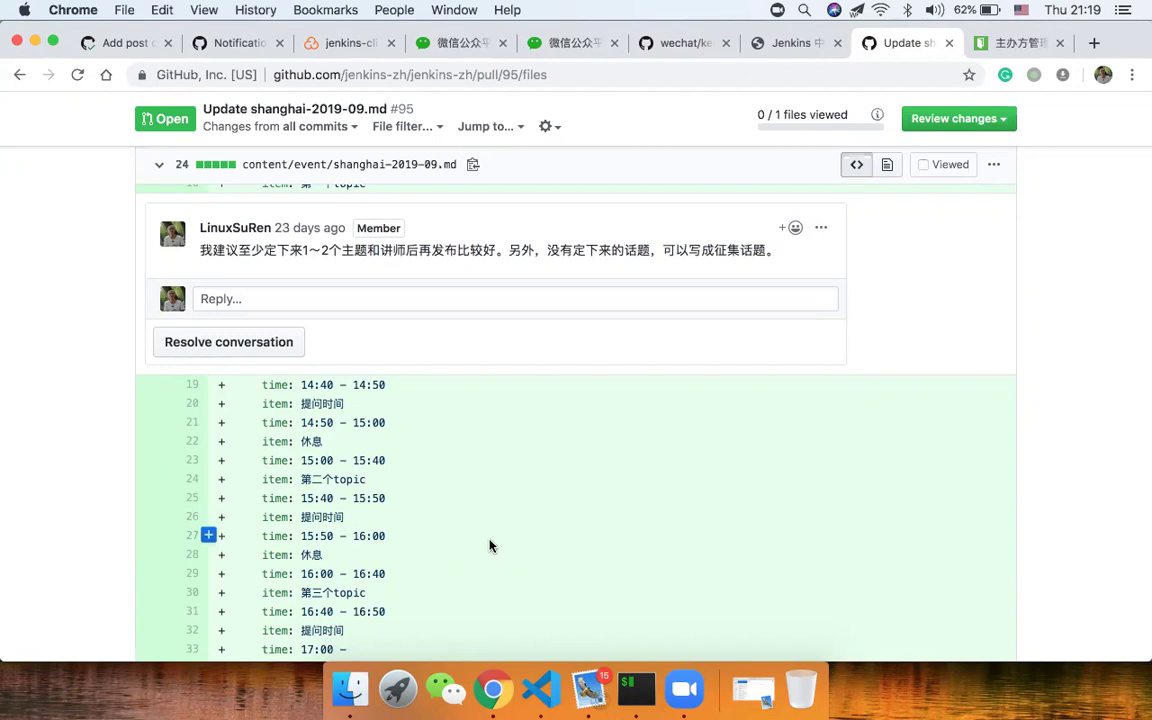
scroll(490, 545, down, 1)
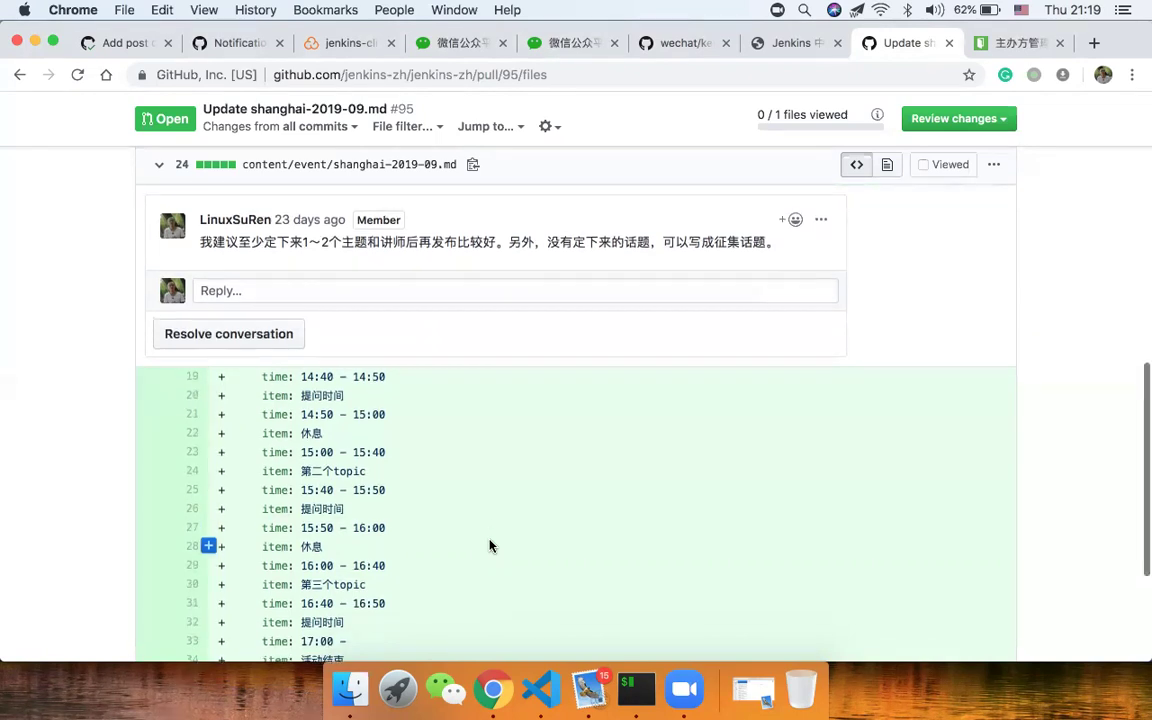
scroll(490, 545, down, 1)
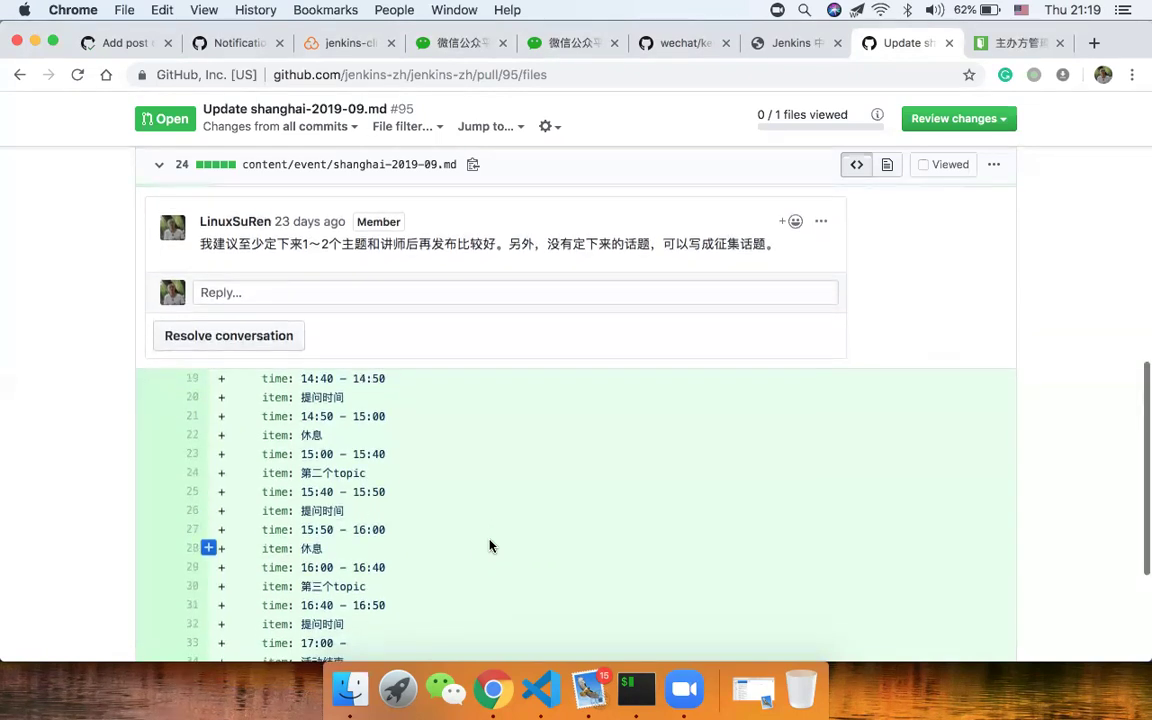
scroll(490, 545, up, 1)
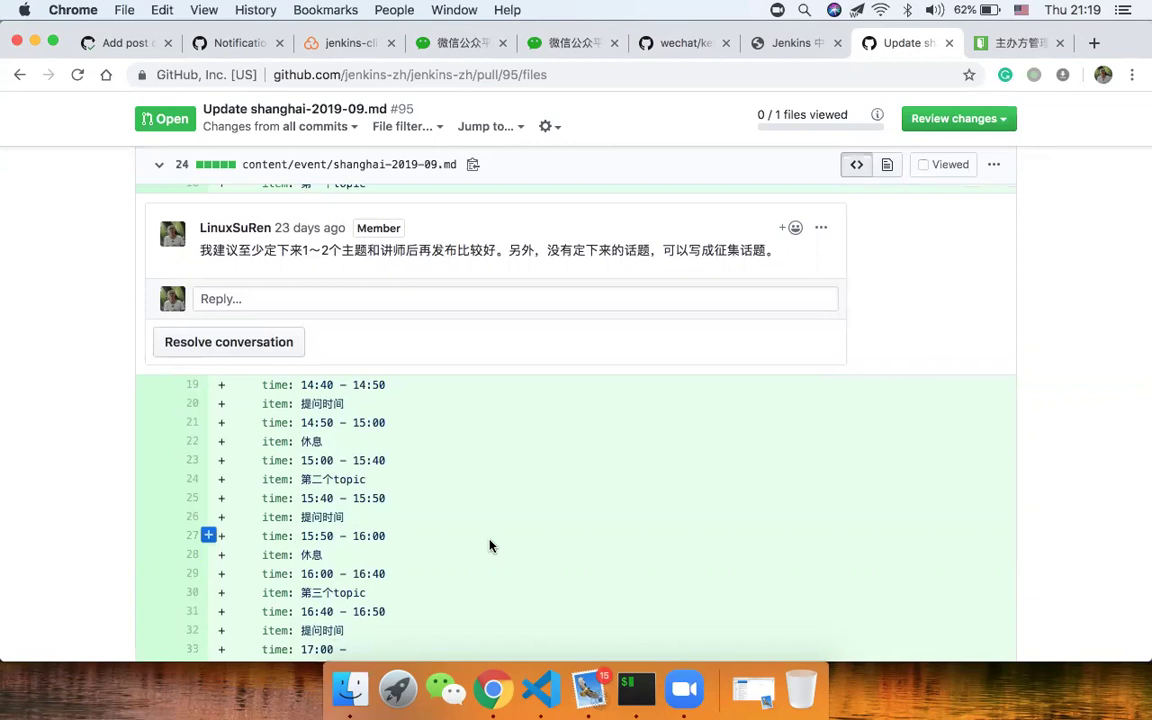
scroll(490, 545, down, 1)
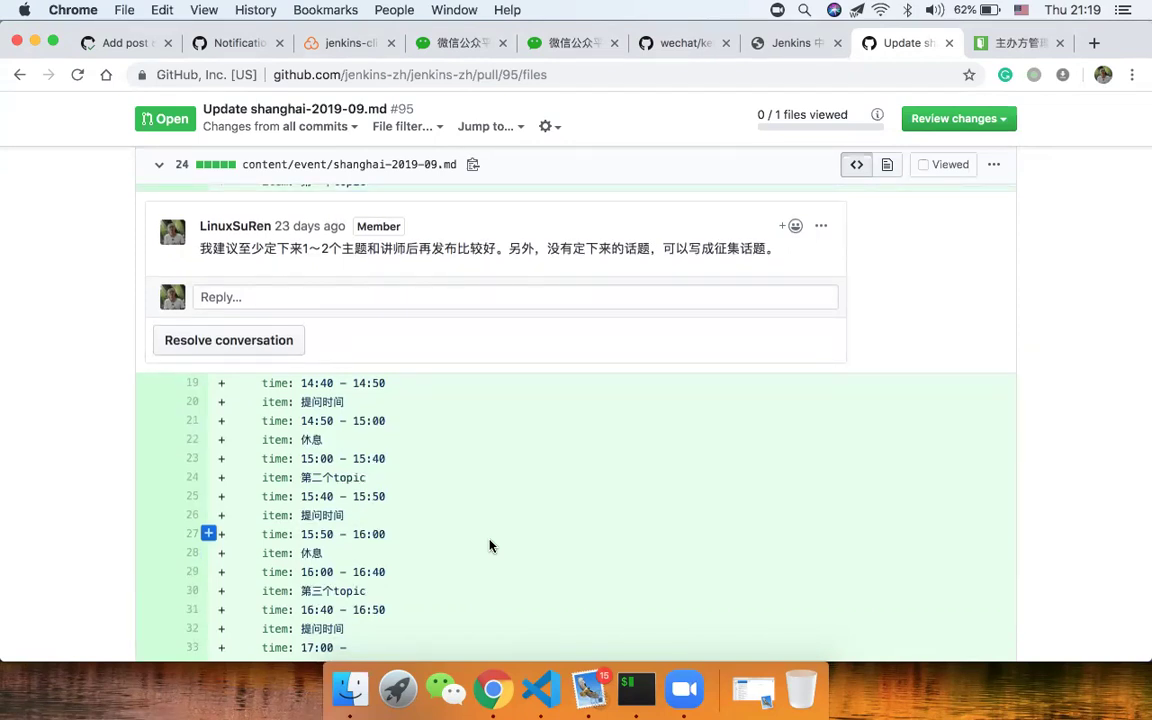
scroll(490, 545, down, 5)
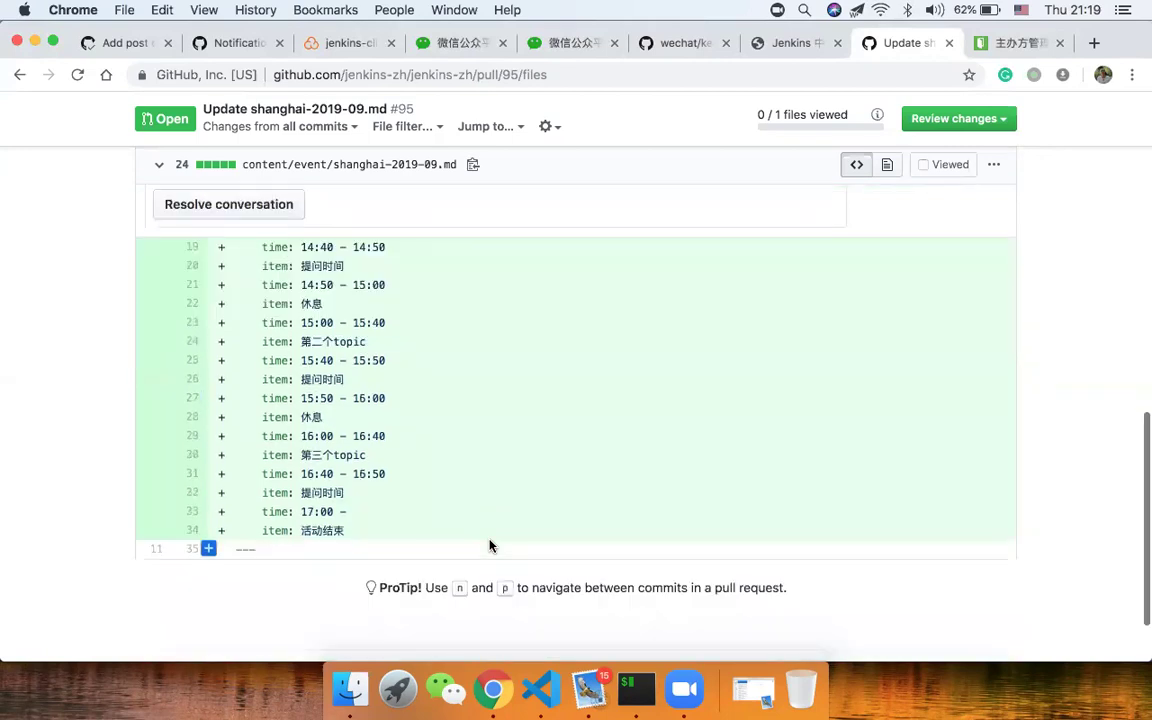
Check the placeholder topics from 第三个topic back to 第一个topic, along with the review comments on the topic names
drag(300, 455, 465, 457)
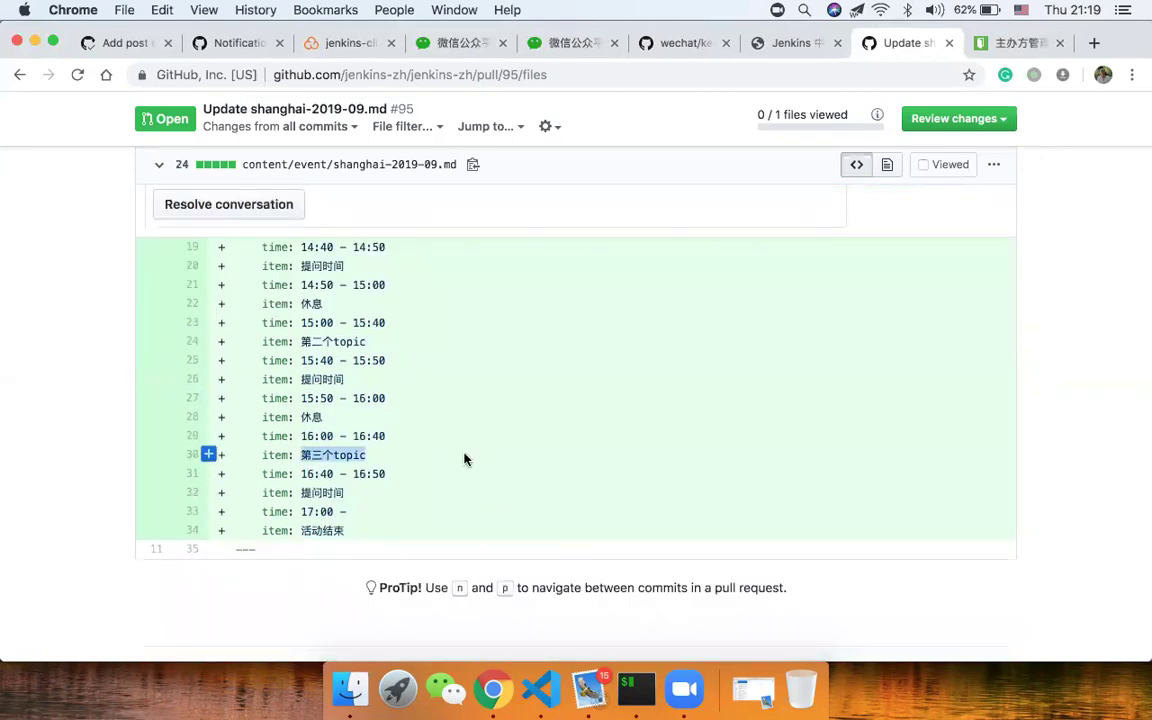
scroll(465, 457, up, 5)
scroll(464, 458, up, 8)
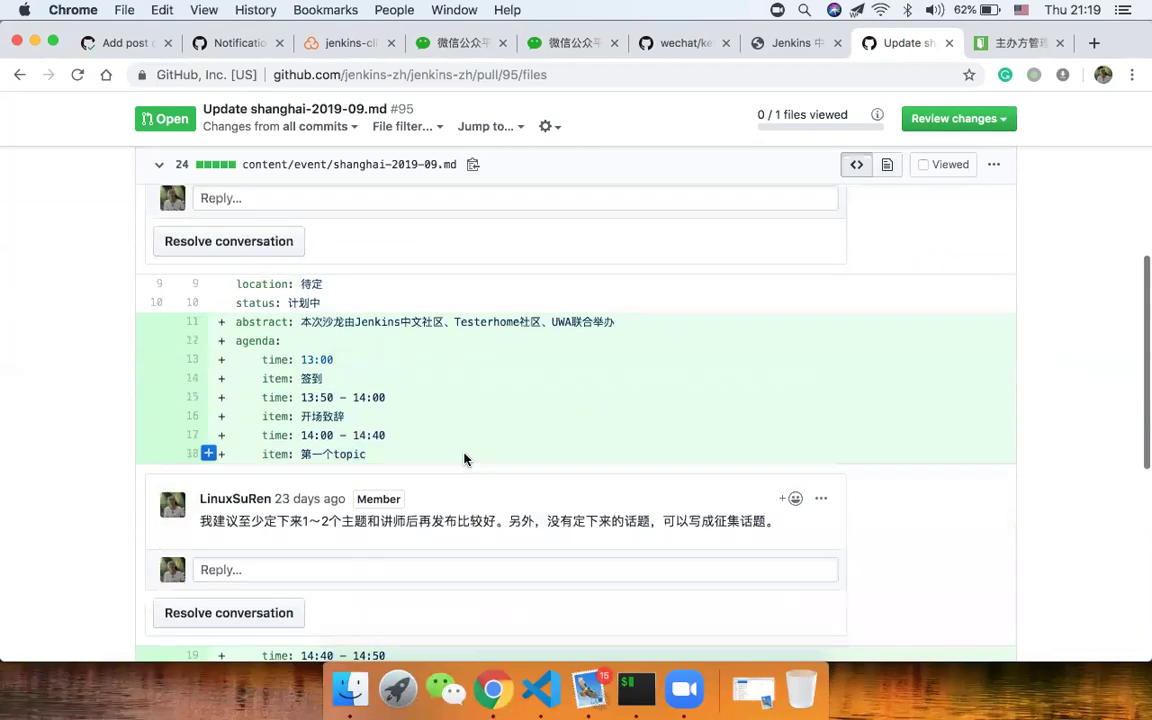
scroll(464, 458, down, 5)
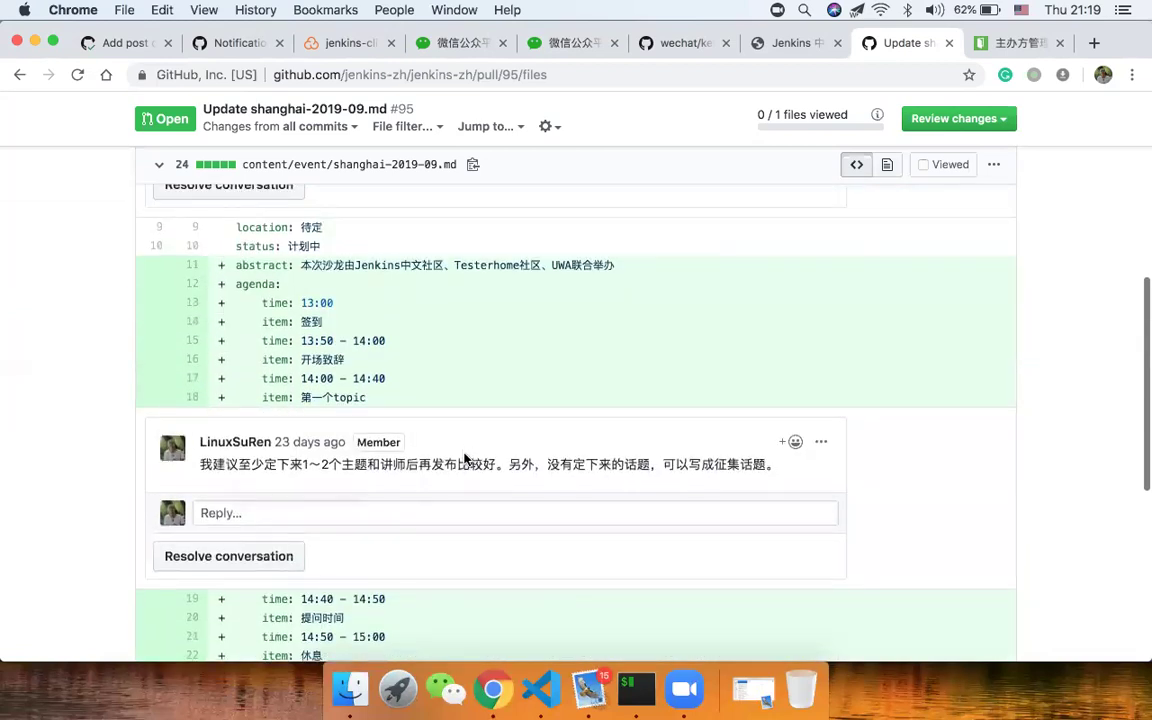
drag(300, 397, 406, 403)
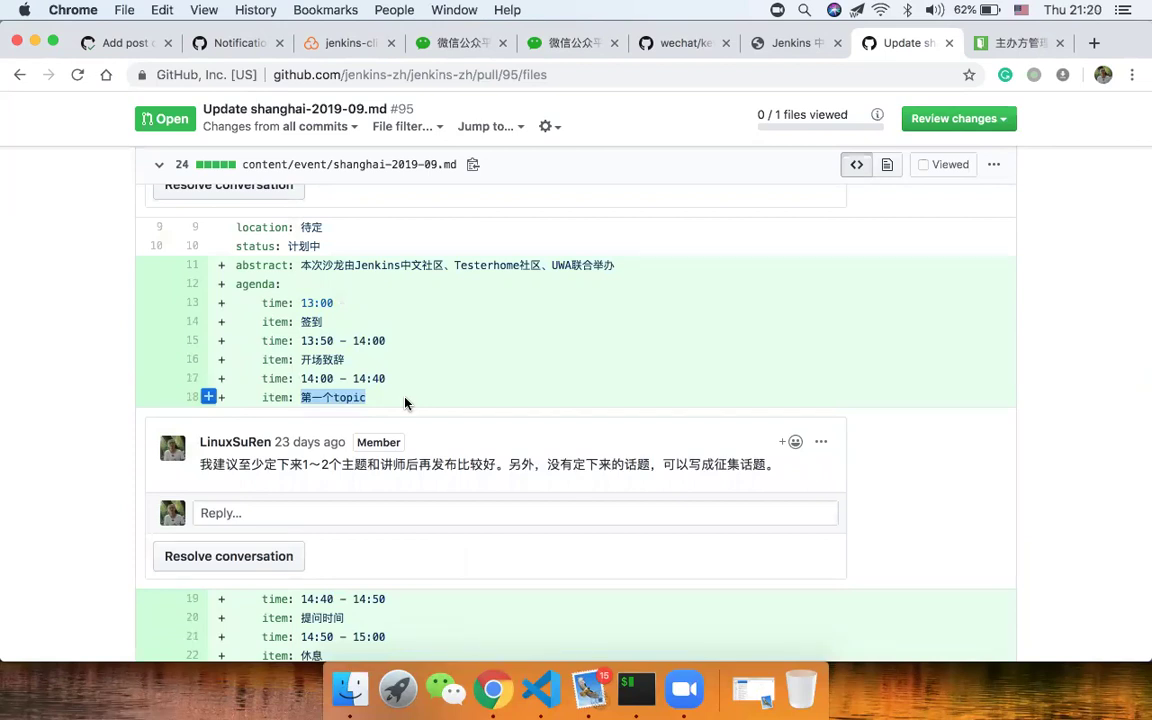
scroll(405, 403, down, 5)
scroll(405, 403, up, 3)
scroll(405, 403, down, 8)
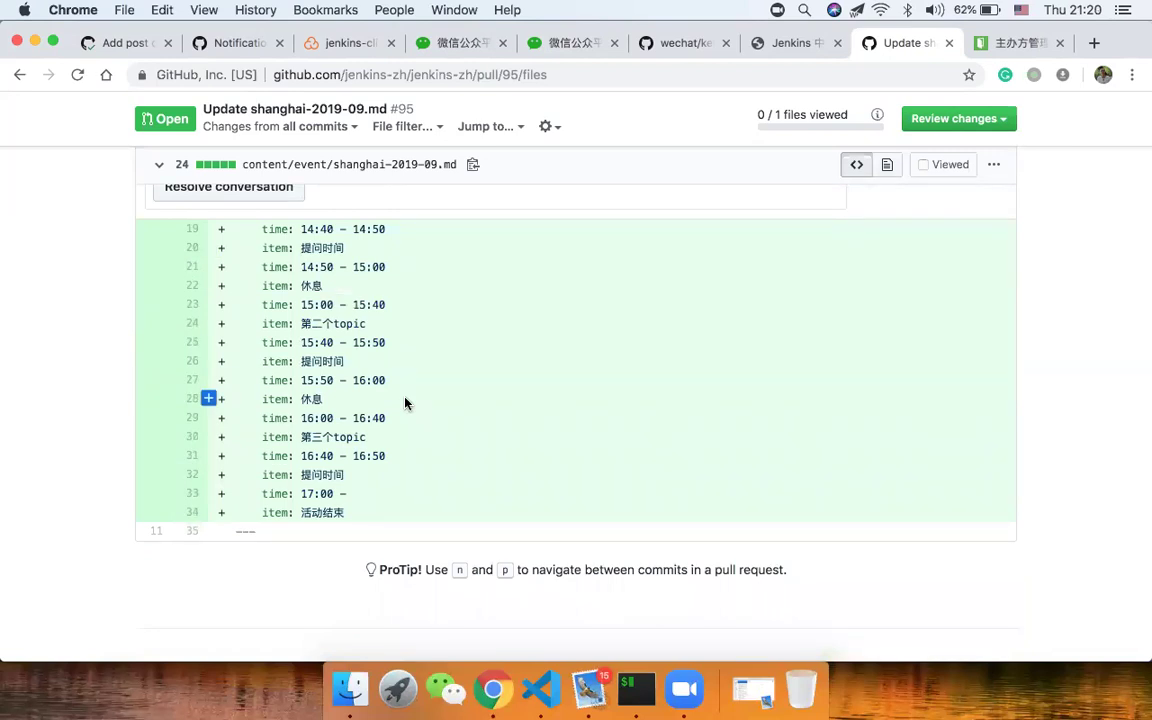
scroll(405, 403, up, 10)
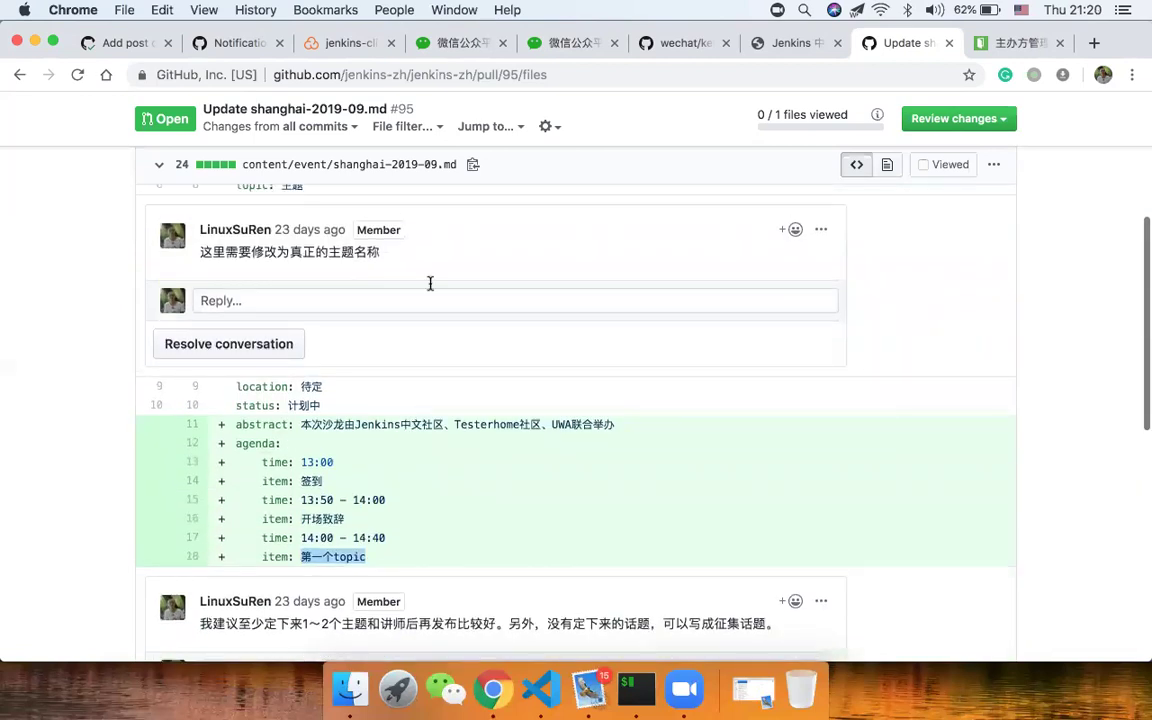
scroll(432, 319, up, 5)
scroll(432, 319, down, 3)
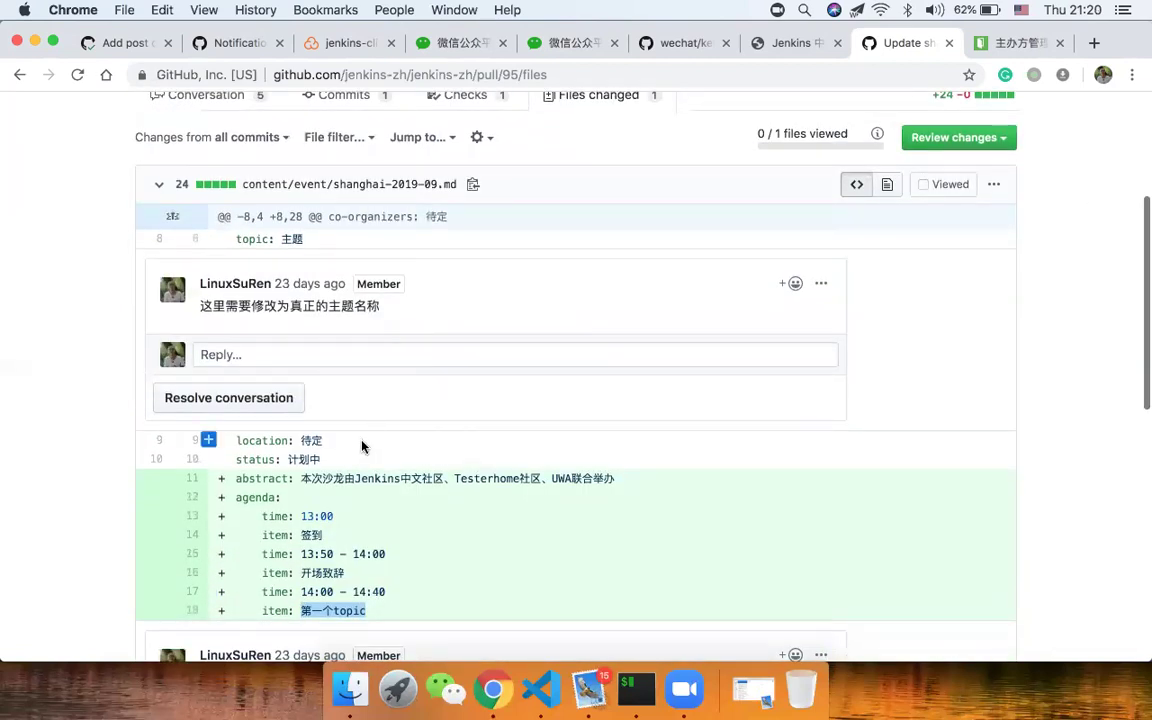
Check the pull request's placeholder location against the Shanghai entries in the 2019-09-05.md notes in VS Code, and return to the browser
double_click(310, 440)
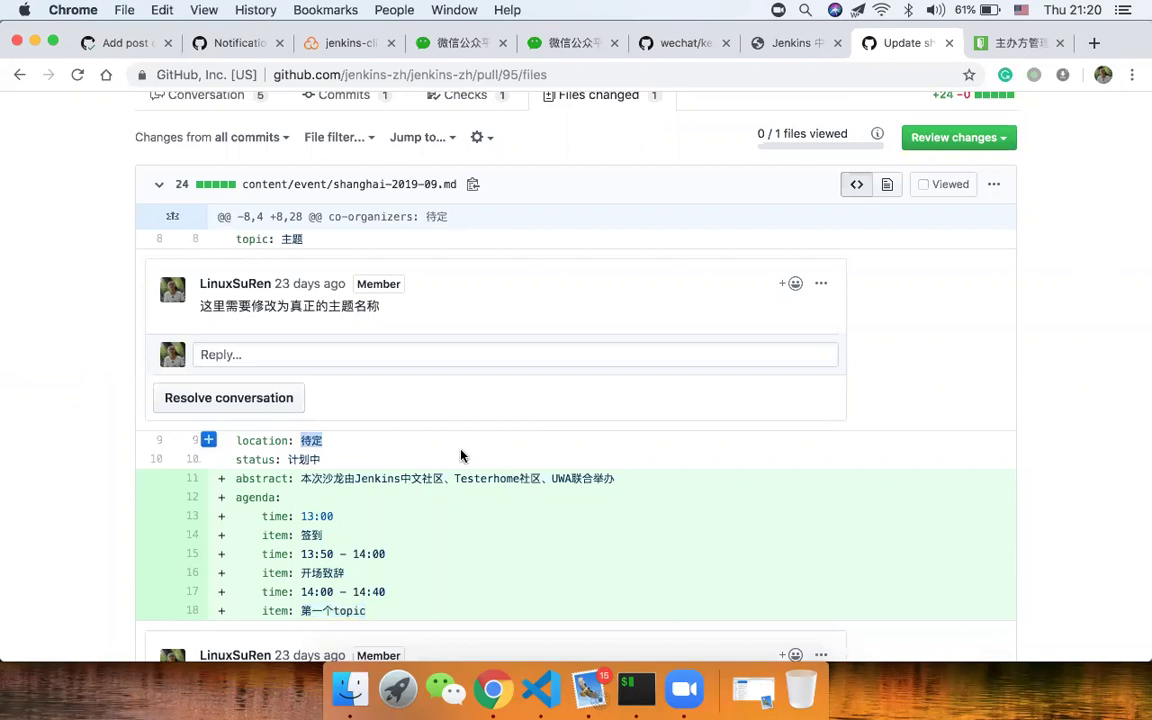
click(540, 690)
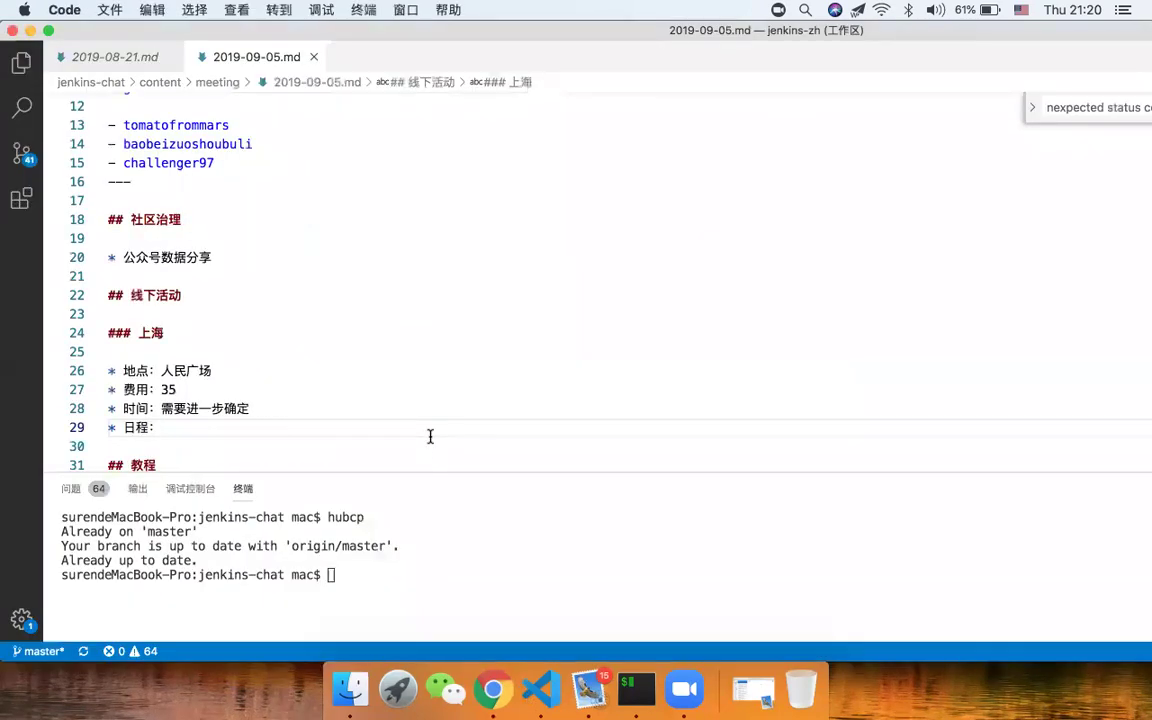
key(super+Tab)
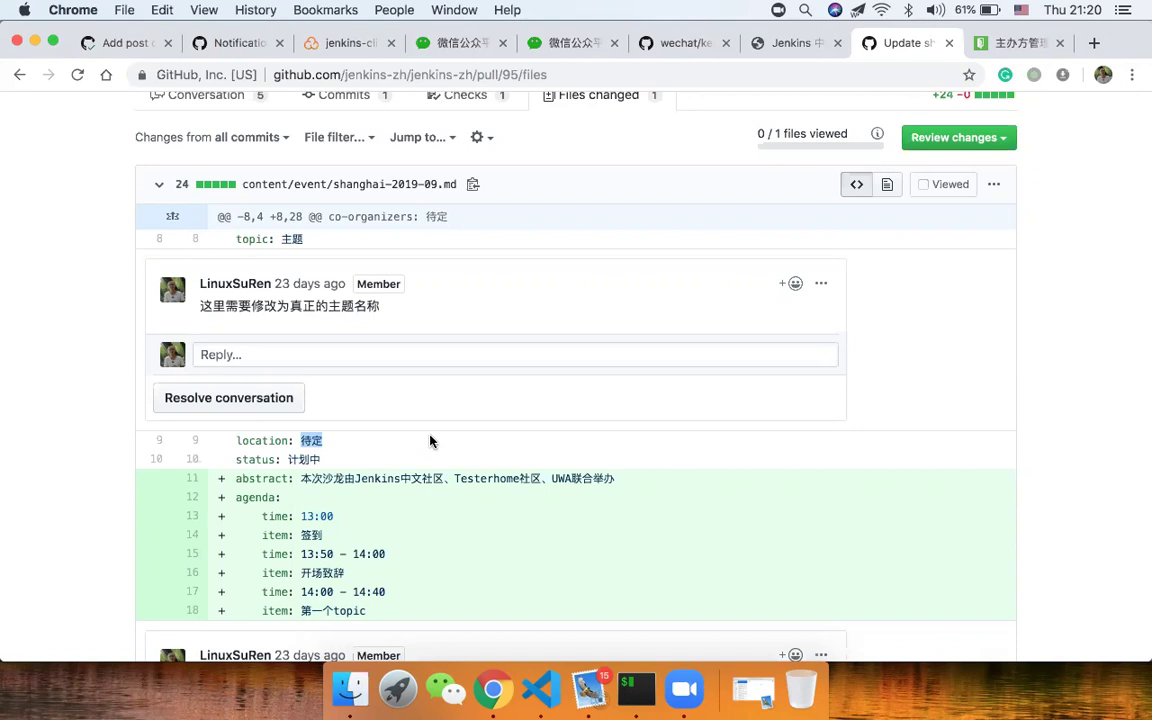
Open the 活动 page of the Jenkins 中文社区 site and look over the 2019年度计划安排 event schedule
click(785, 43)
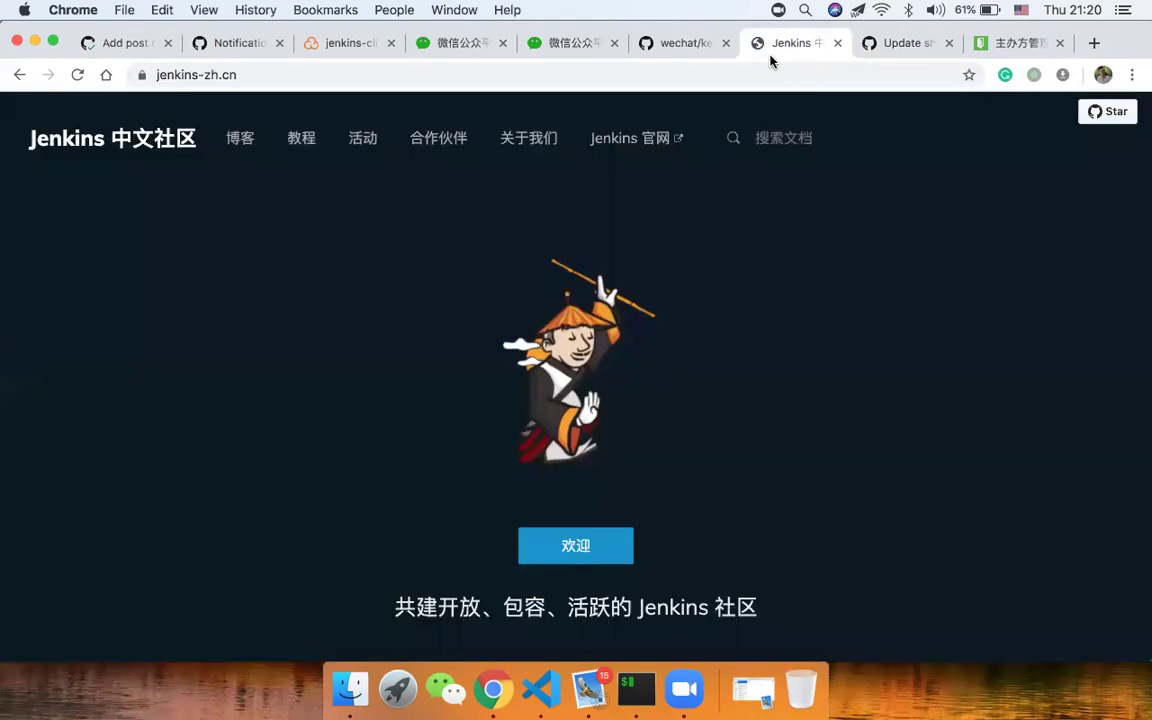
click(363, 140)
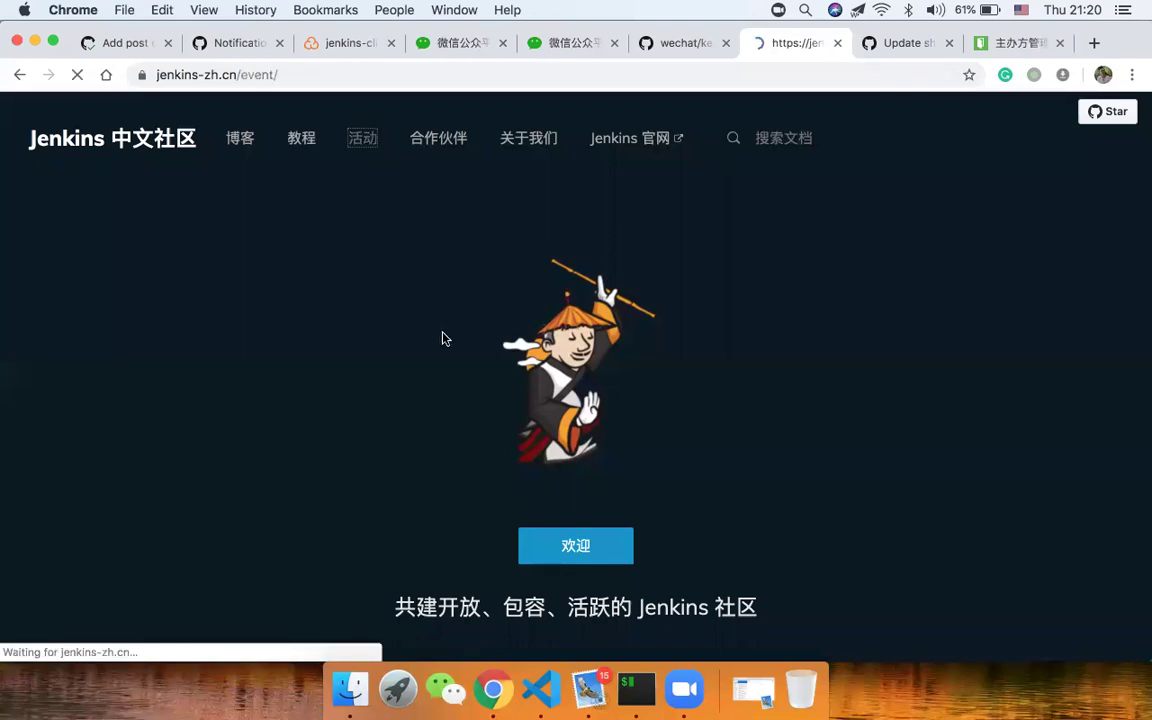
scroll(442, 345, down, 2)
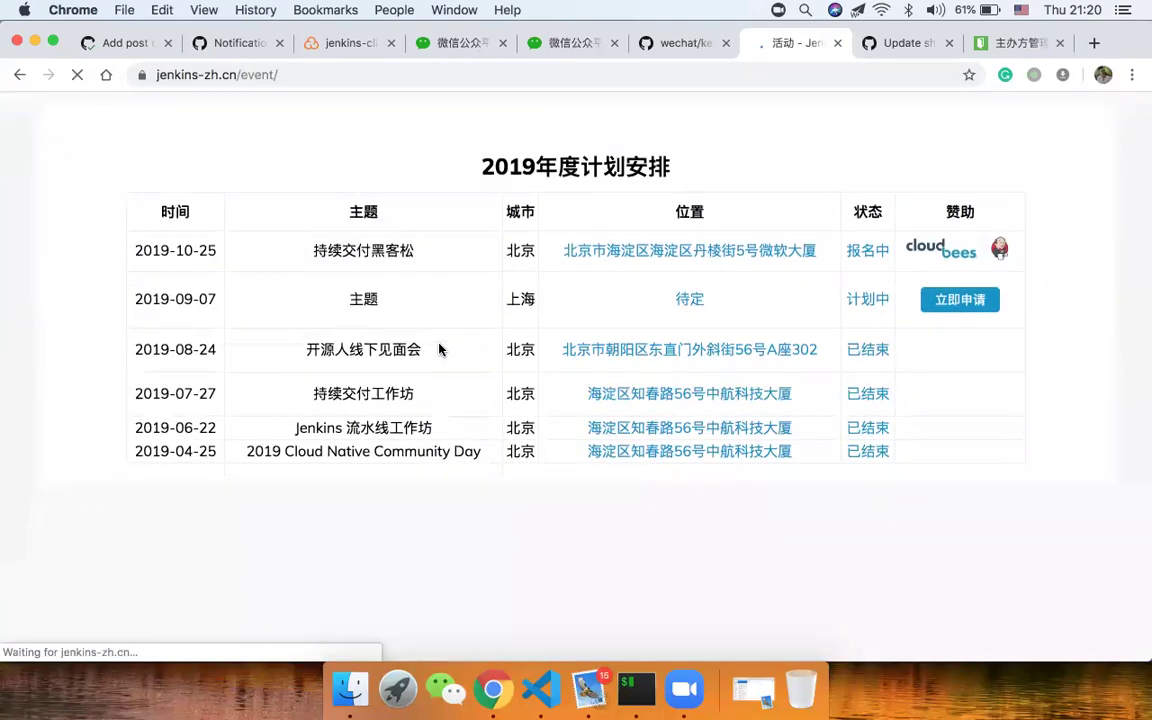
scroll(439, 349, down, 2)
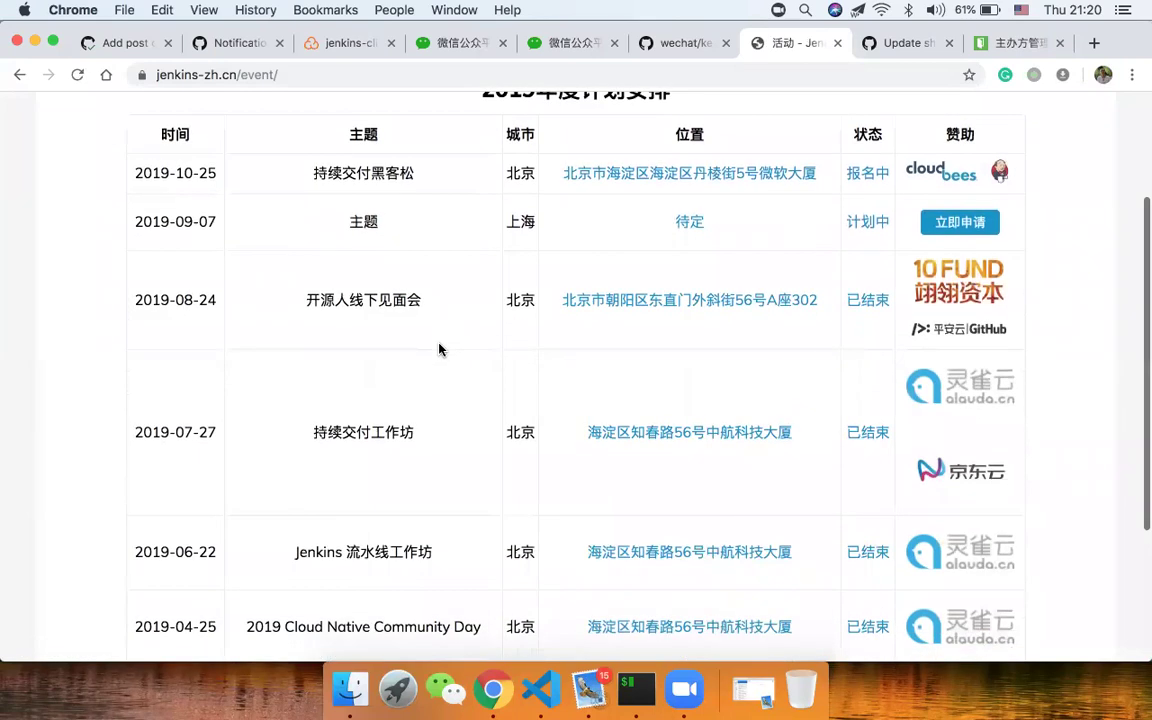
scroll(442, 350, up, 1)
Return to the "Update shanghai-2019-09.md" pull request and review the topic placeholder and the agenda through to 活动结束
click(893, 43)
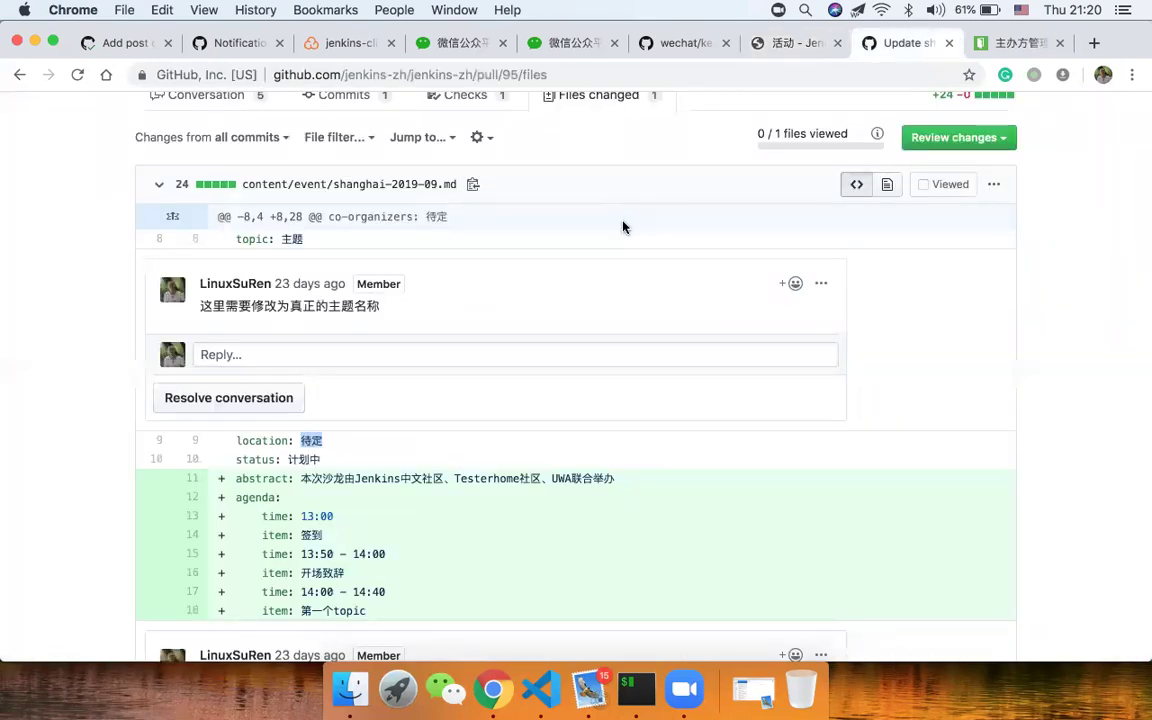
double_click(292, 239)
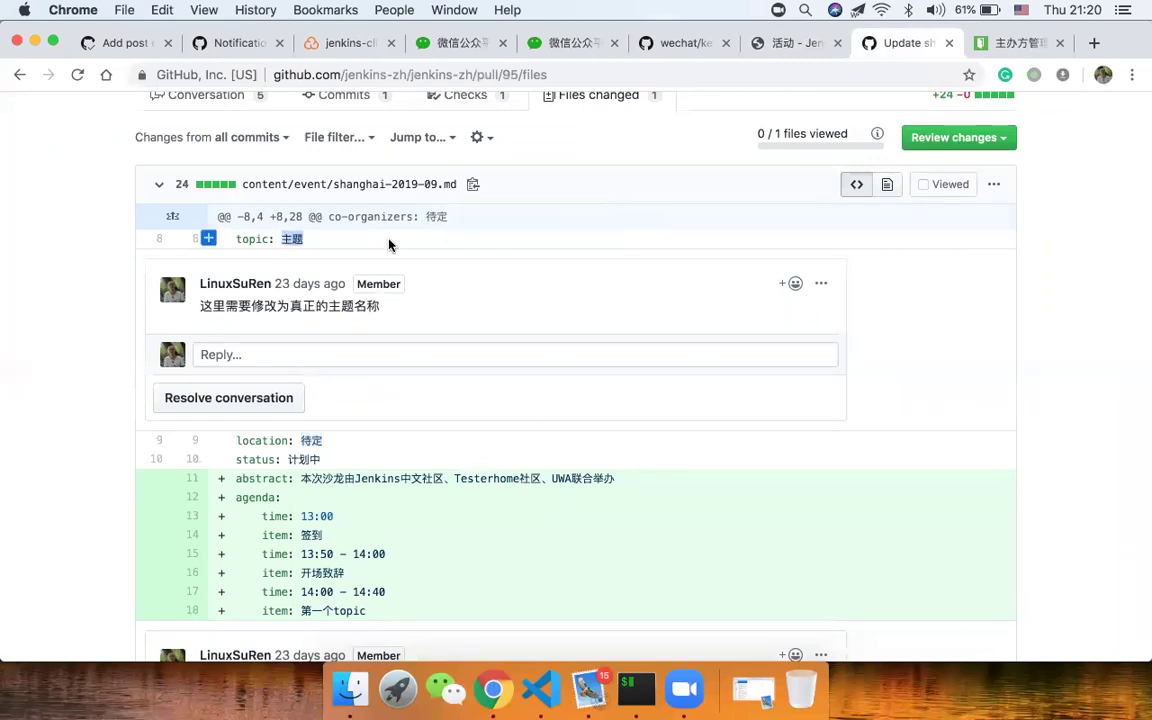
scroll(389, 245, up, 1)
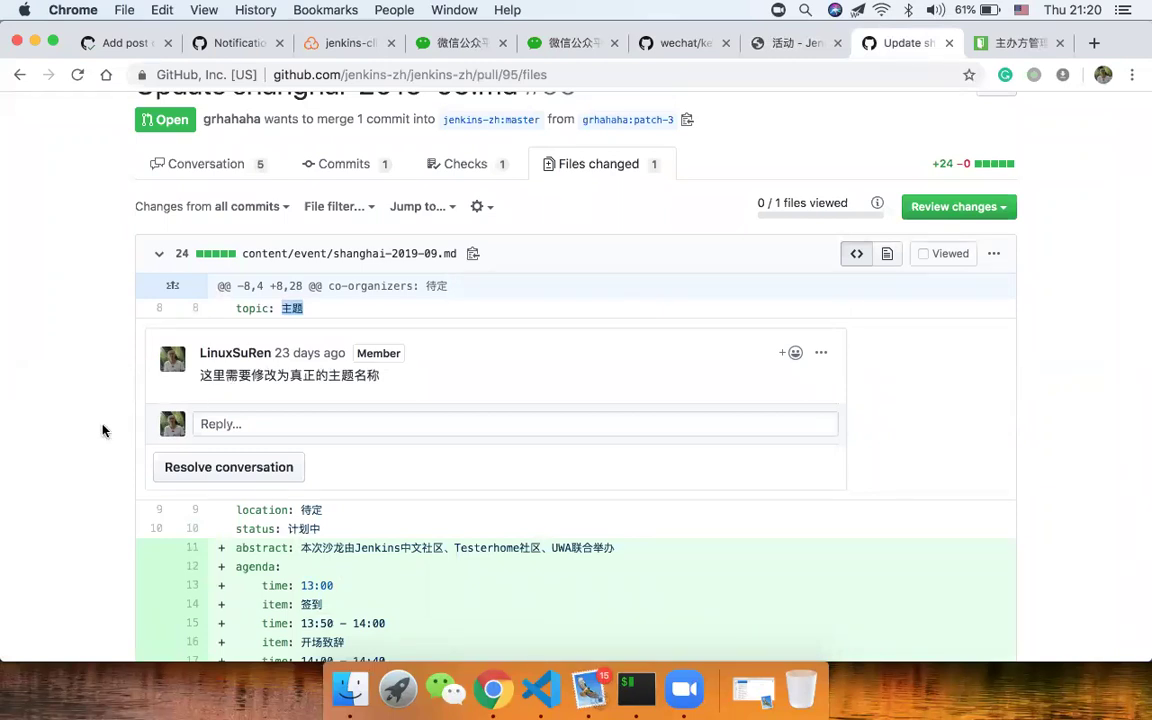
scroll(97, 428, down, 3)
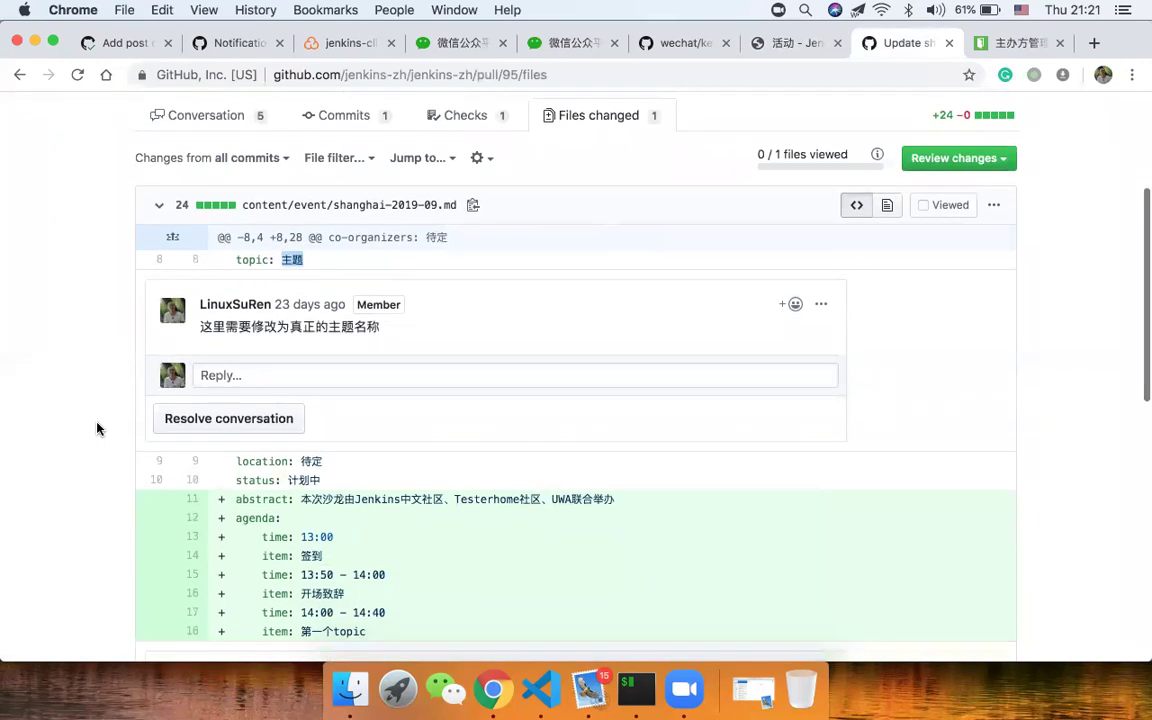
scroll(97, 428, down, 1)
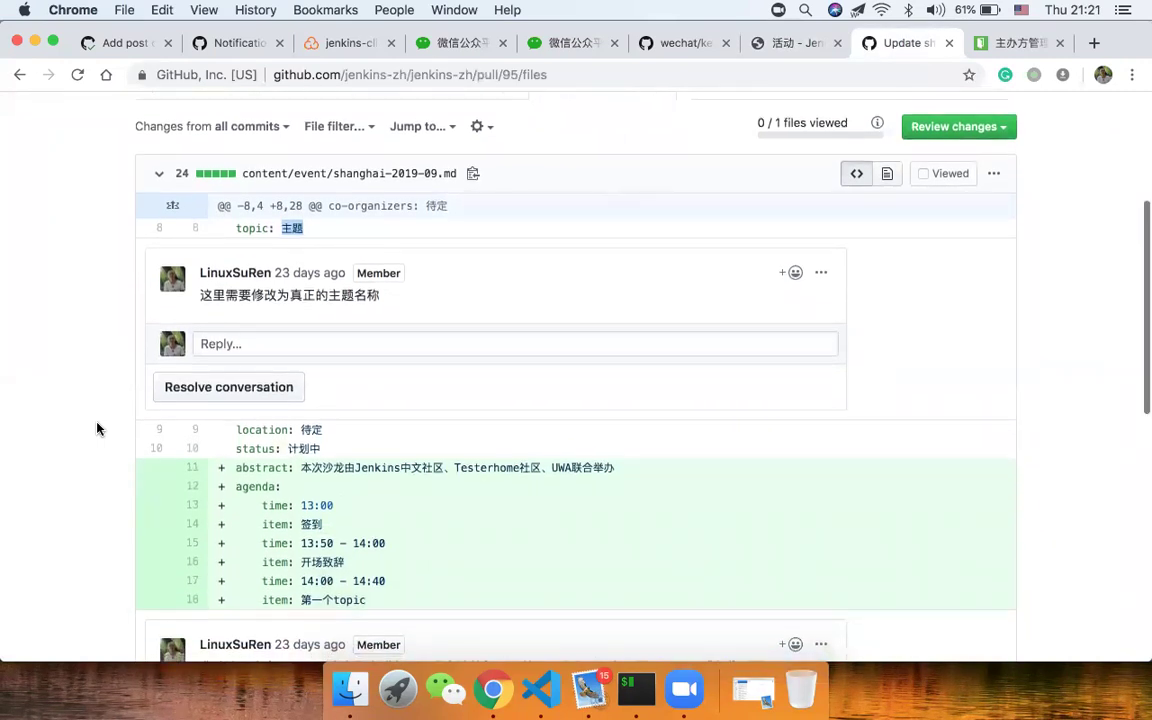
click(97, 428)
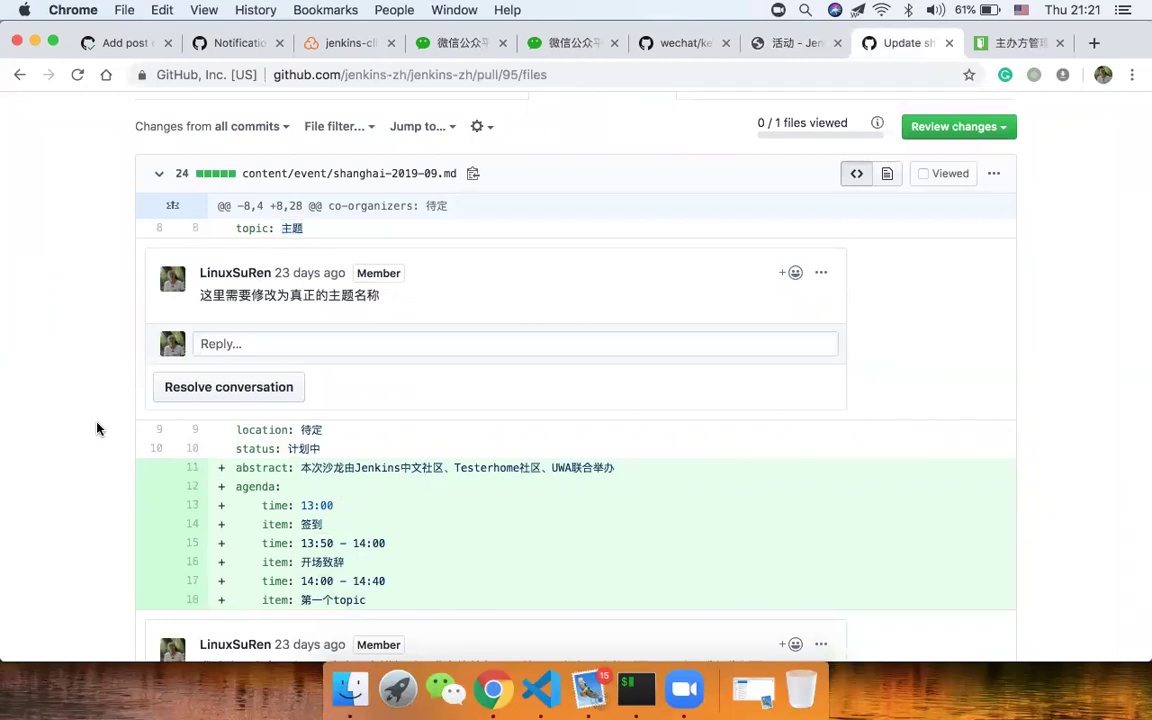
scroll(97, 428, down, 10)
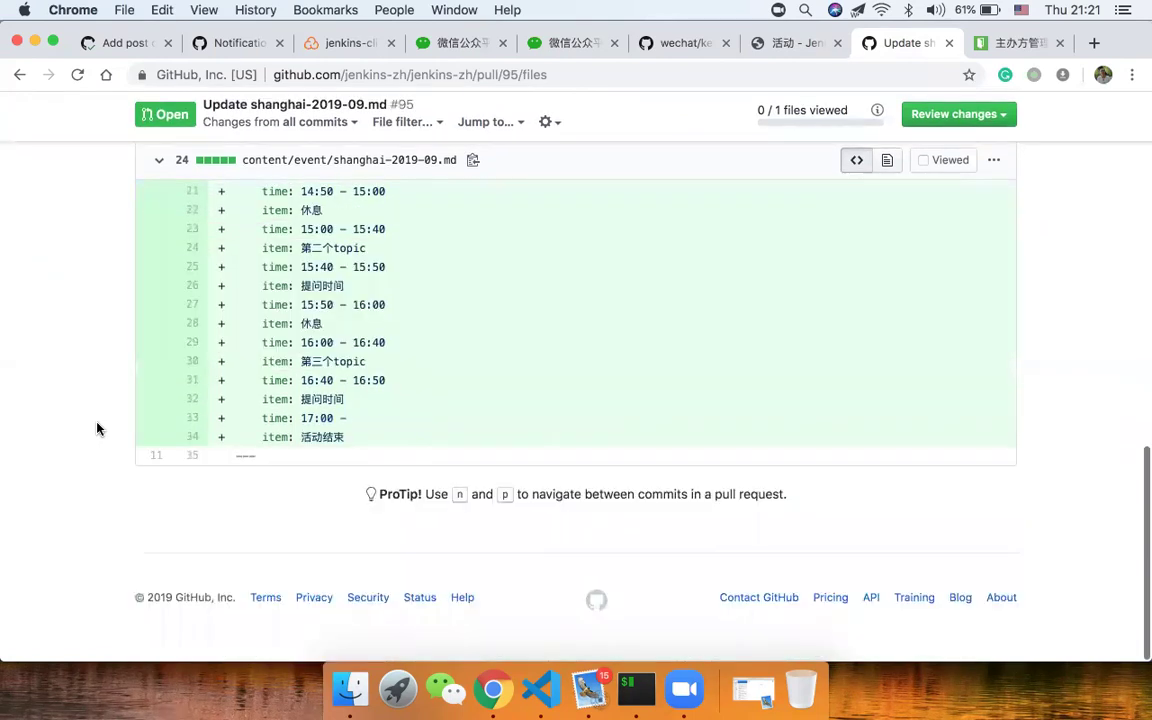
scroll(97, 428, up, 10)
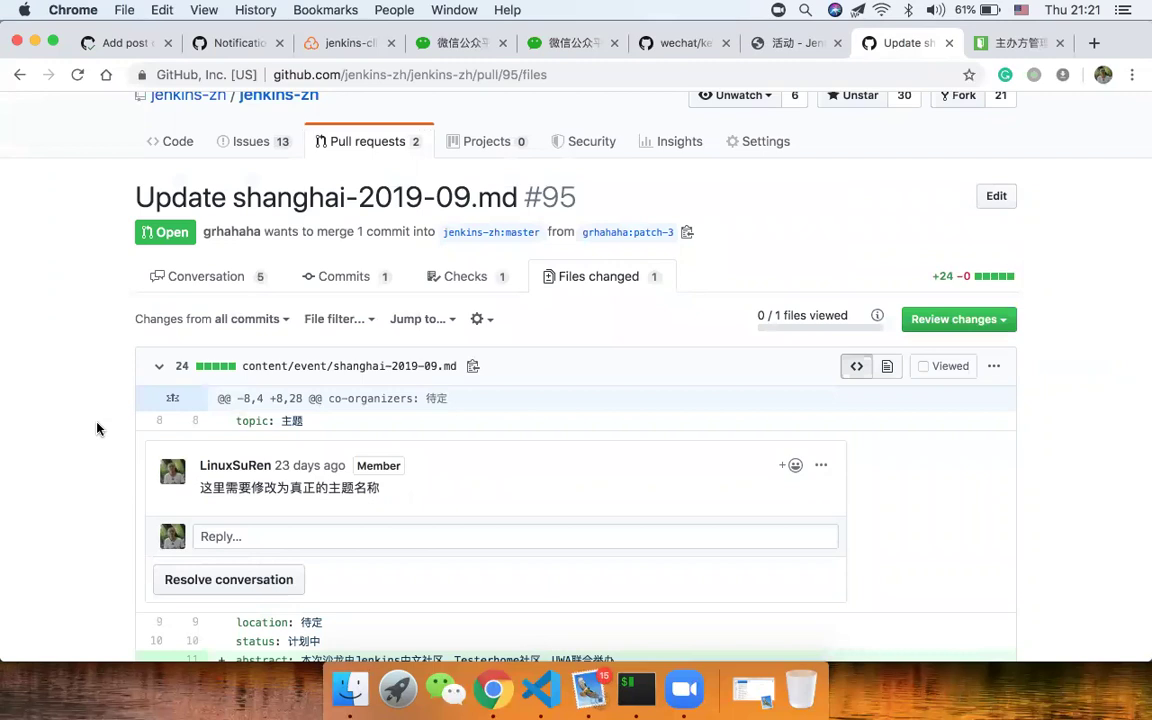
scroll(97, 428, down, 1)
Fill in the 日程 entry under 上海 in the 2019-09-05.md notes with 十月底 and save the file
click(543, 702)
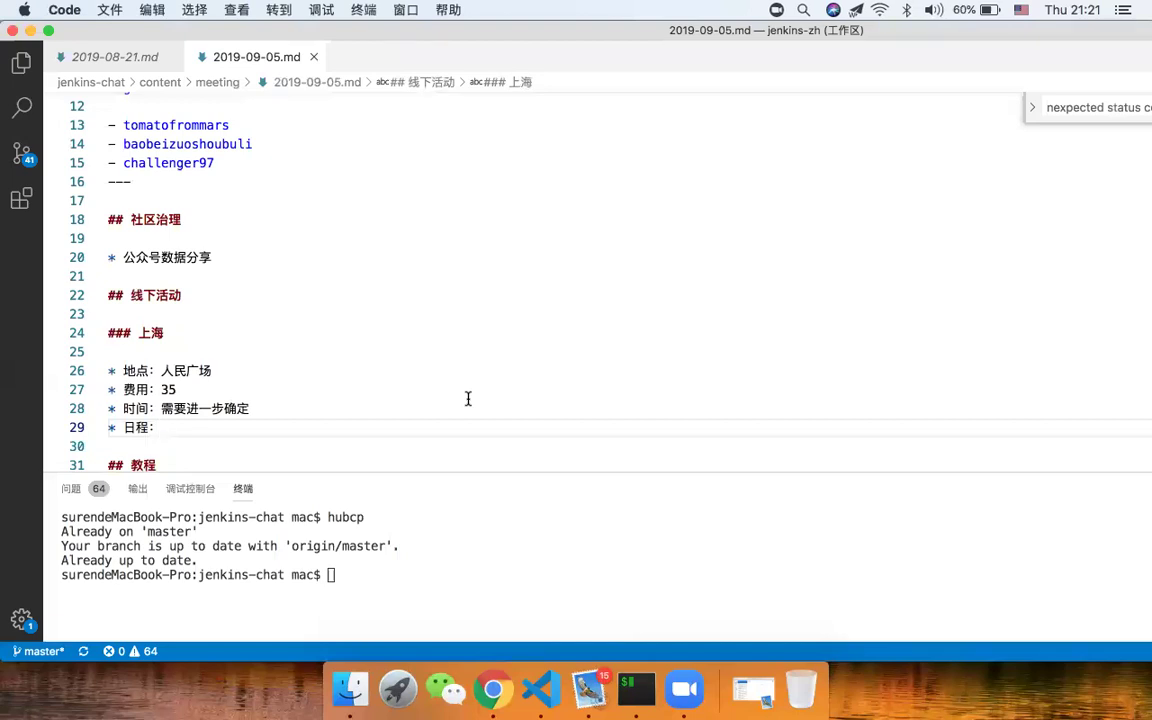
text(shiyuedi)
key(space)
key(super+s)
key(ctrl+space)
Review the 上海 entries from 地点 to 日程 and the remaining notes down to the 教程 section
click(427, 581)
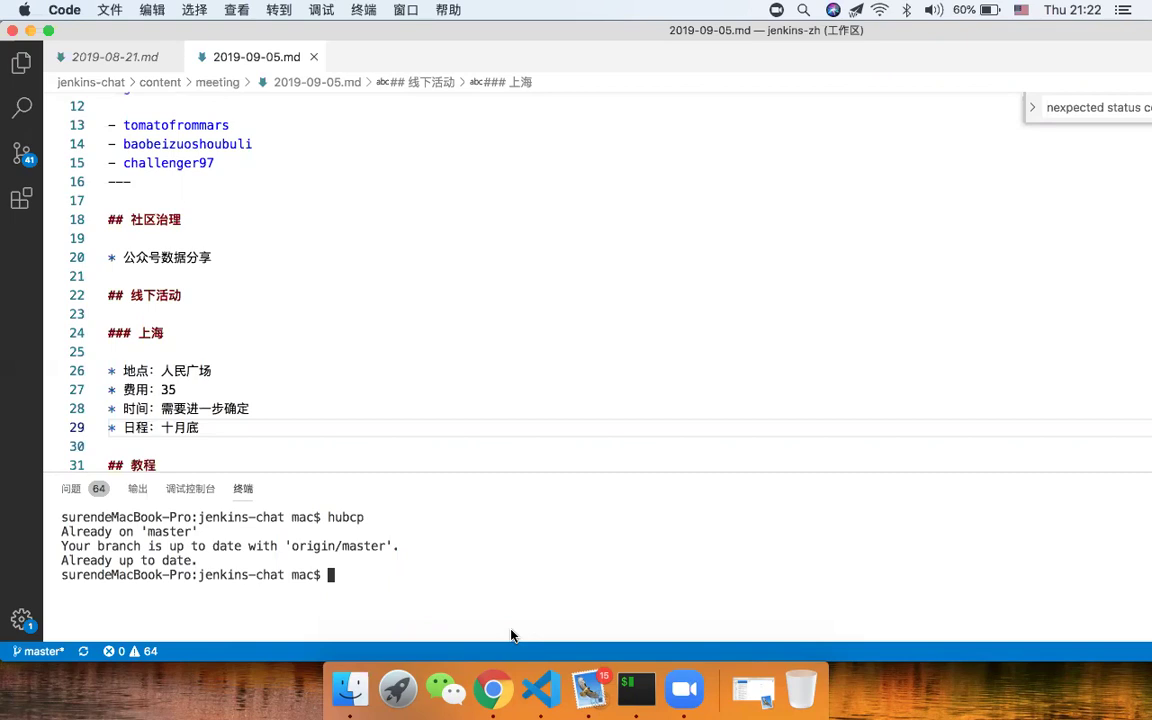
click(203, 427)
drag(203, 427, 282, 353)
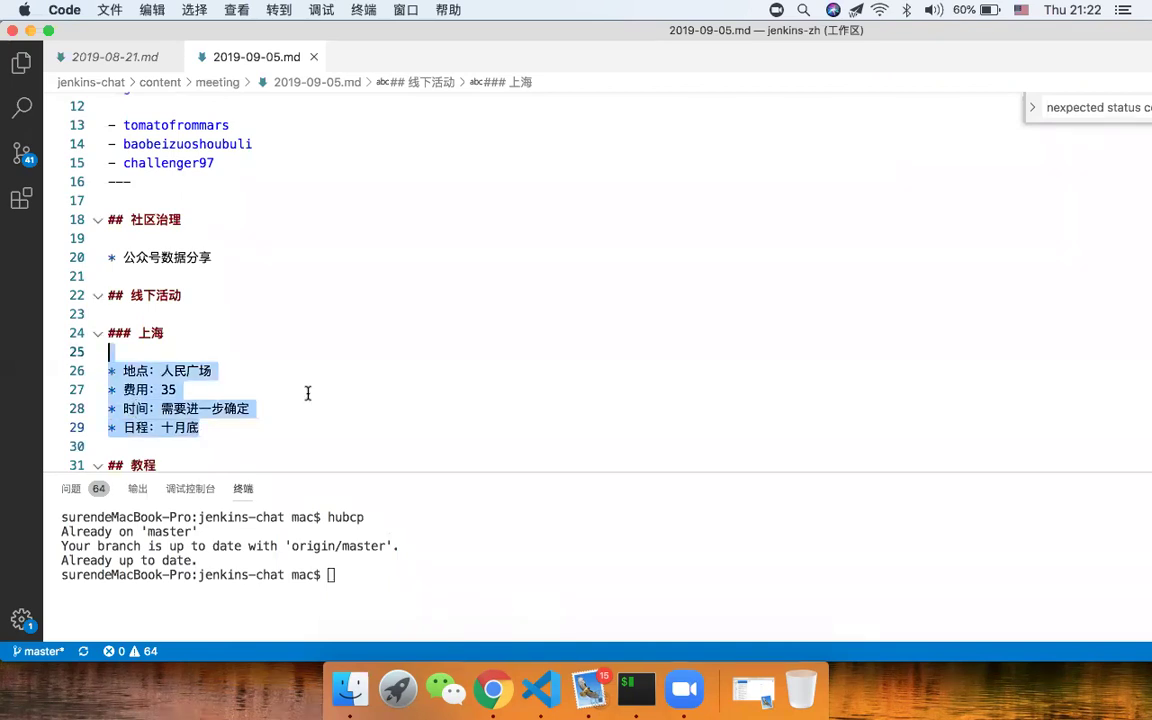
scroll(316, 391, down, 2)
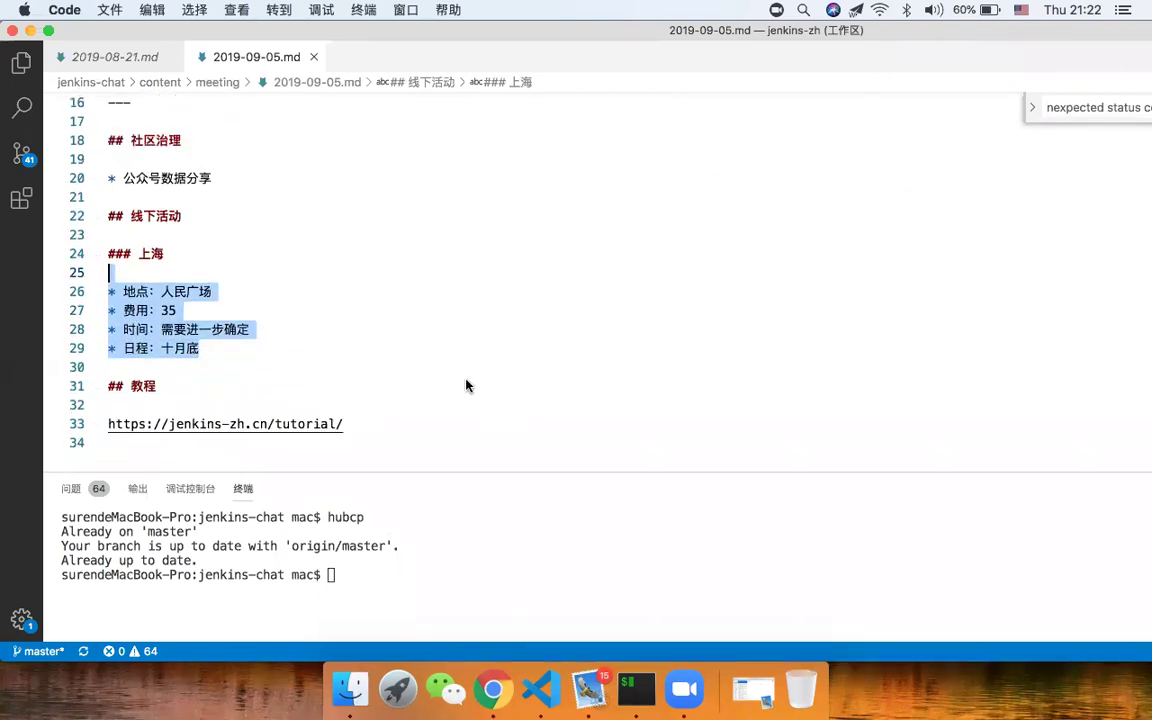
Switch to the browser and view the Shanghai pull request's topic, location and first agenda entries
click(492, 688)
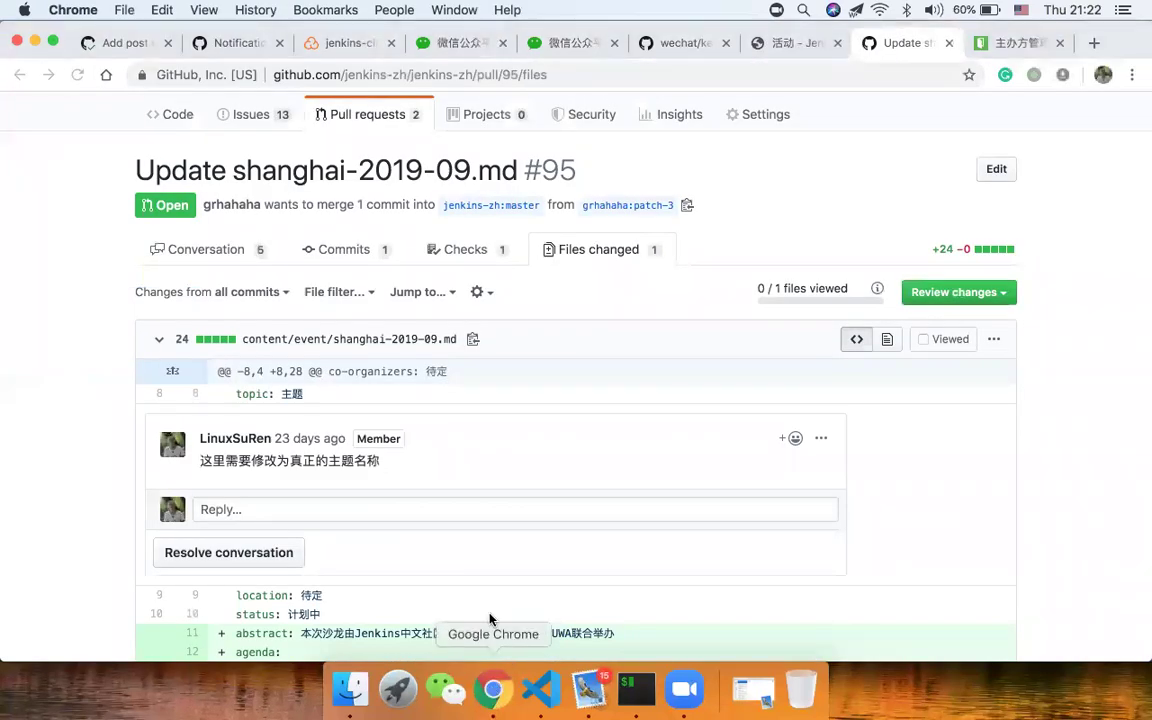
scroll(492, 549, down, 3)
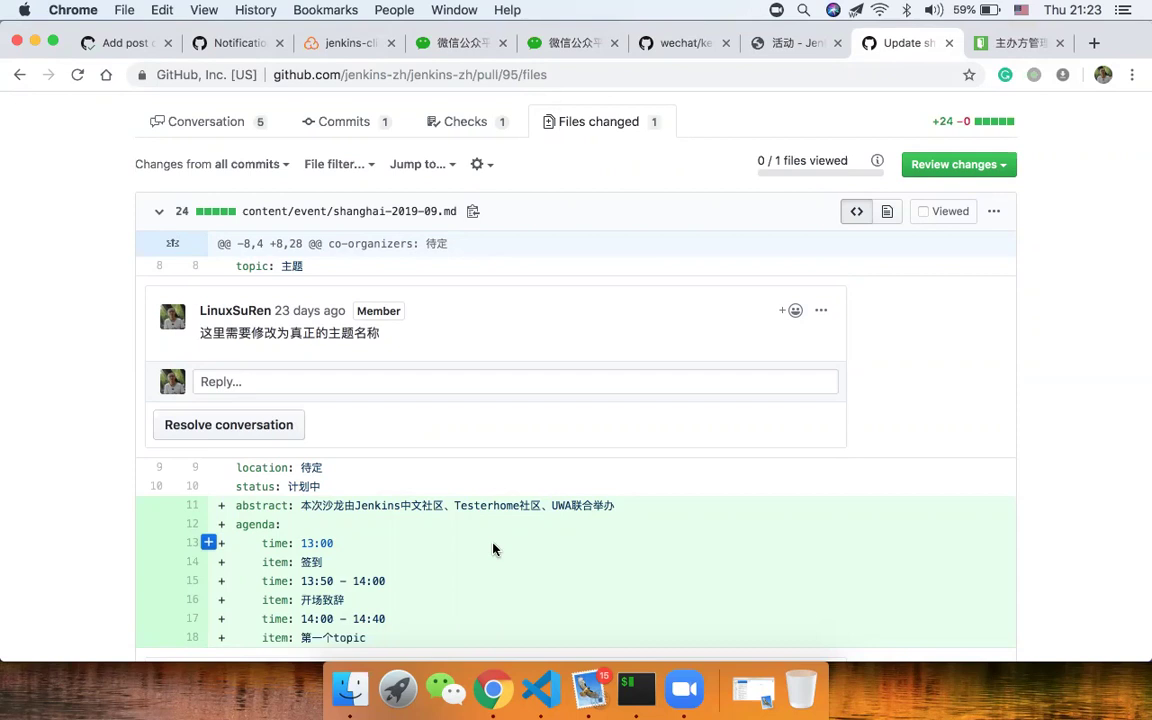
drag(445, 690, 777, 690)
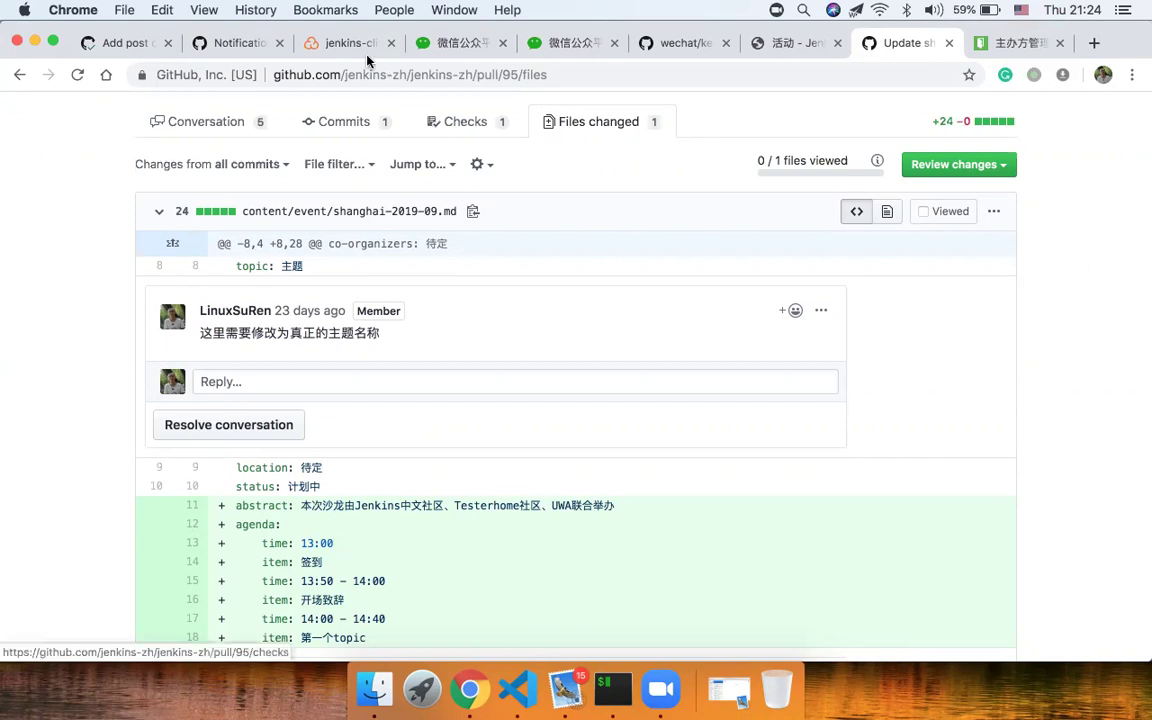
Look at the jenkins-cli repository through its "Add post command hook" pull request, and go back to the community event schedule
click(150, 42)
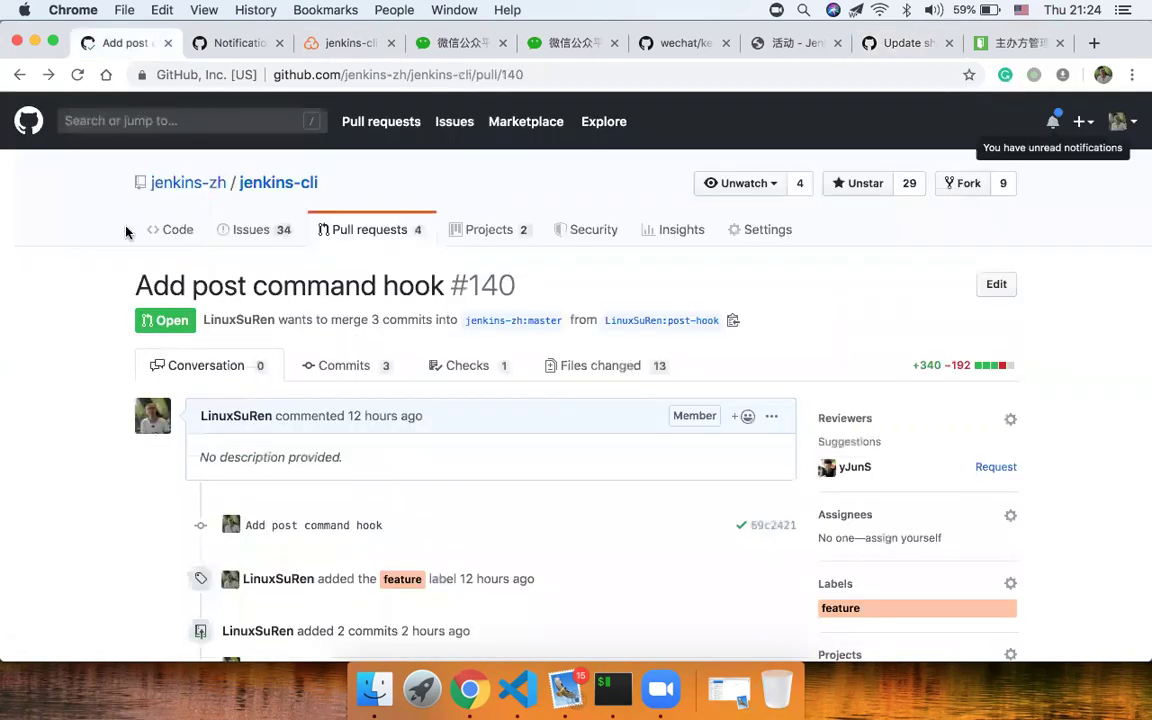
drag(319, 182, 236, 182)
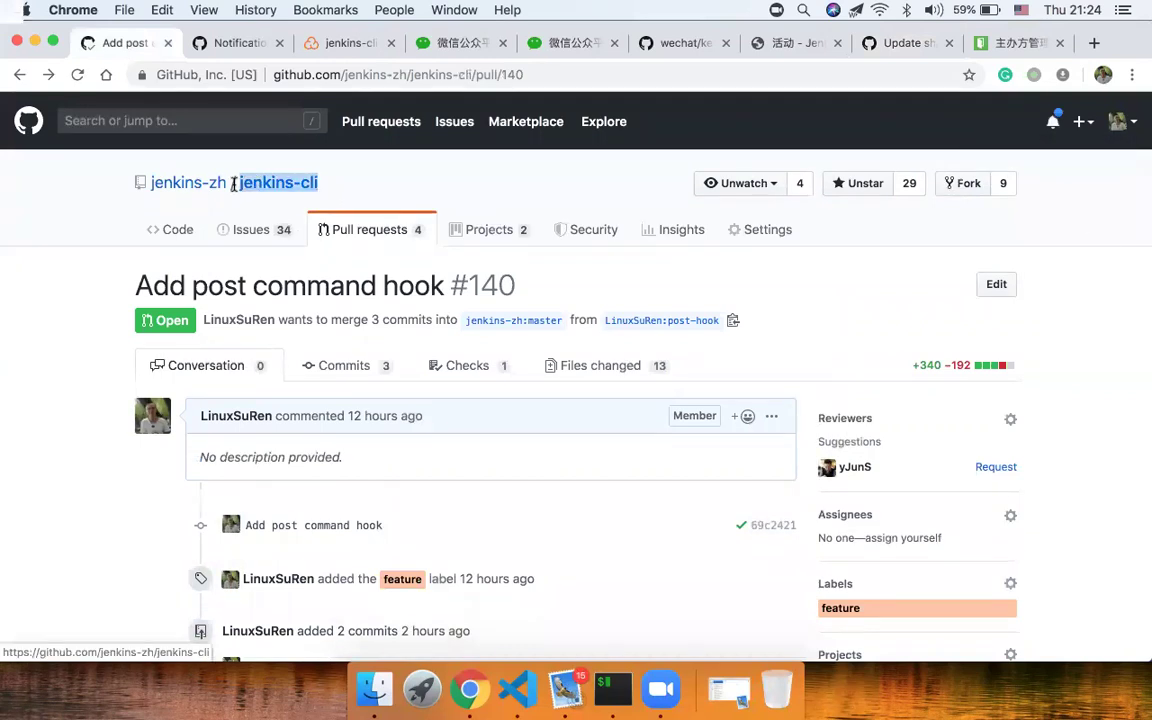
click(789, 50)
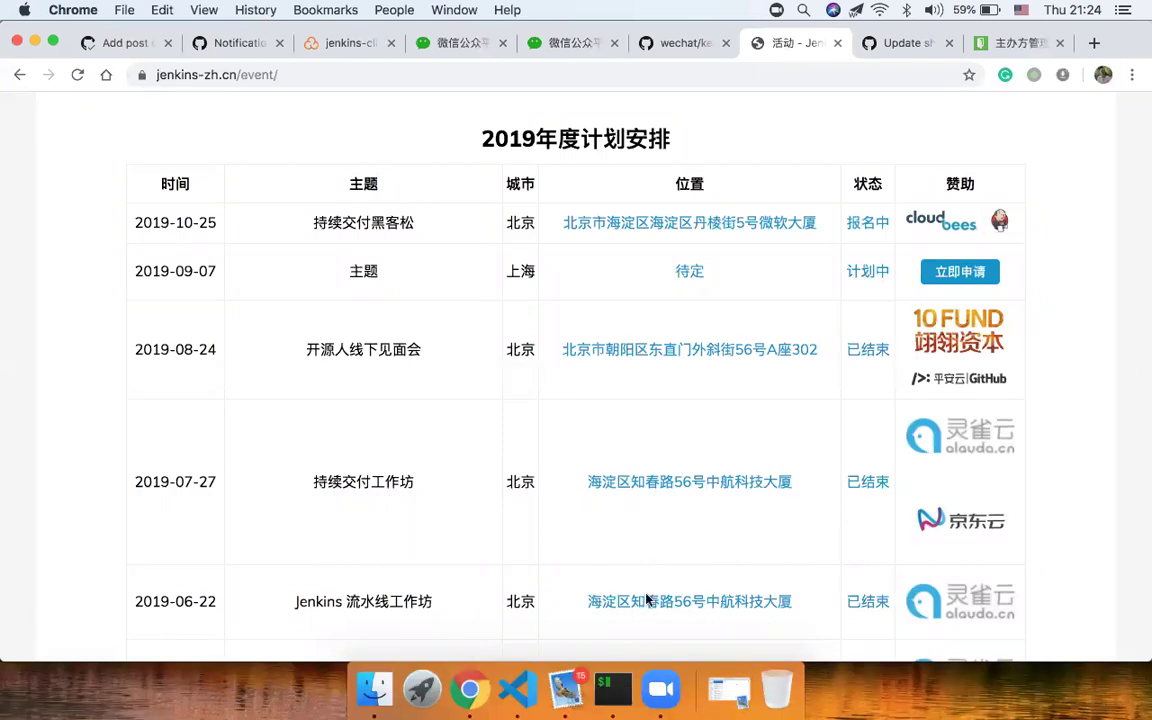
Add the second-level heading 线上活动 to the 2019-09-05.md notes, between the 上海 entries and the 教程 section
click(517, 688)
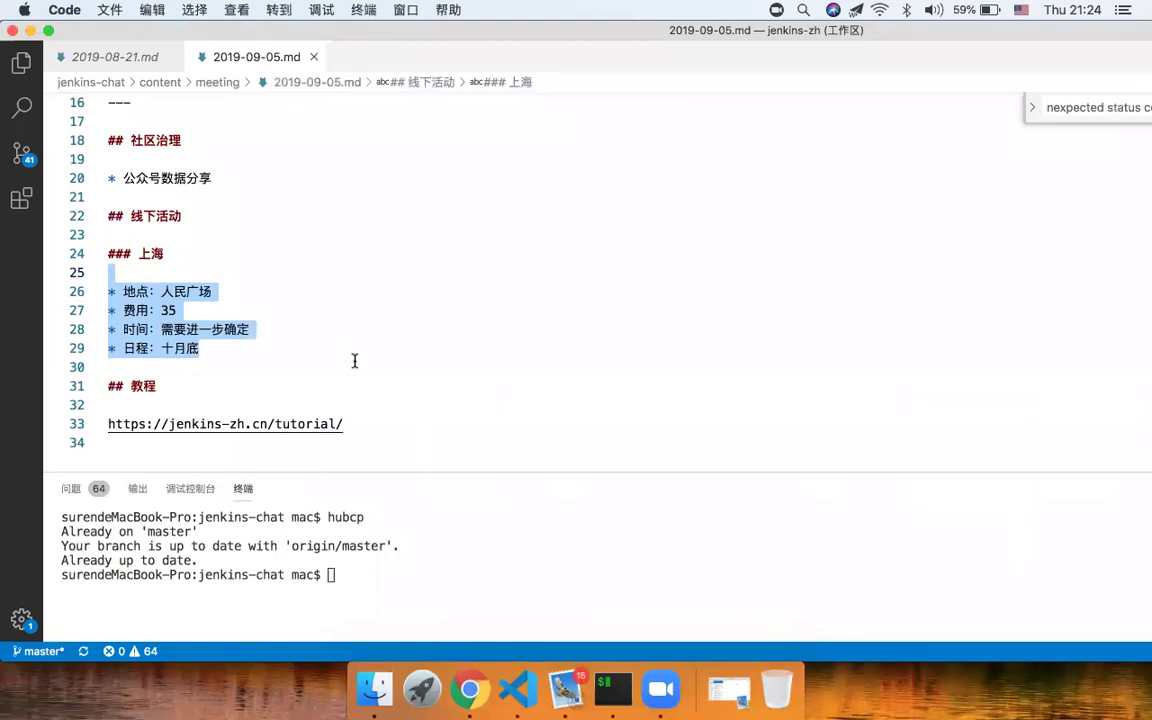
click(320, 367)
click(321, 347)
key(Return)
key(Return)
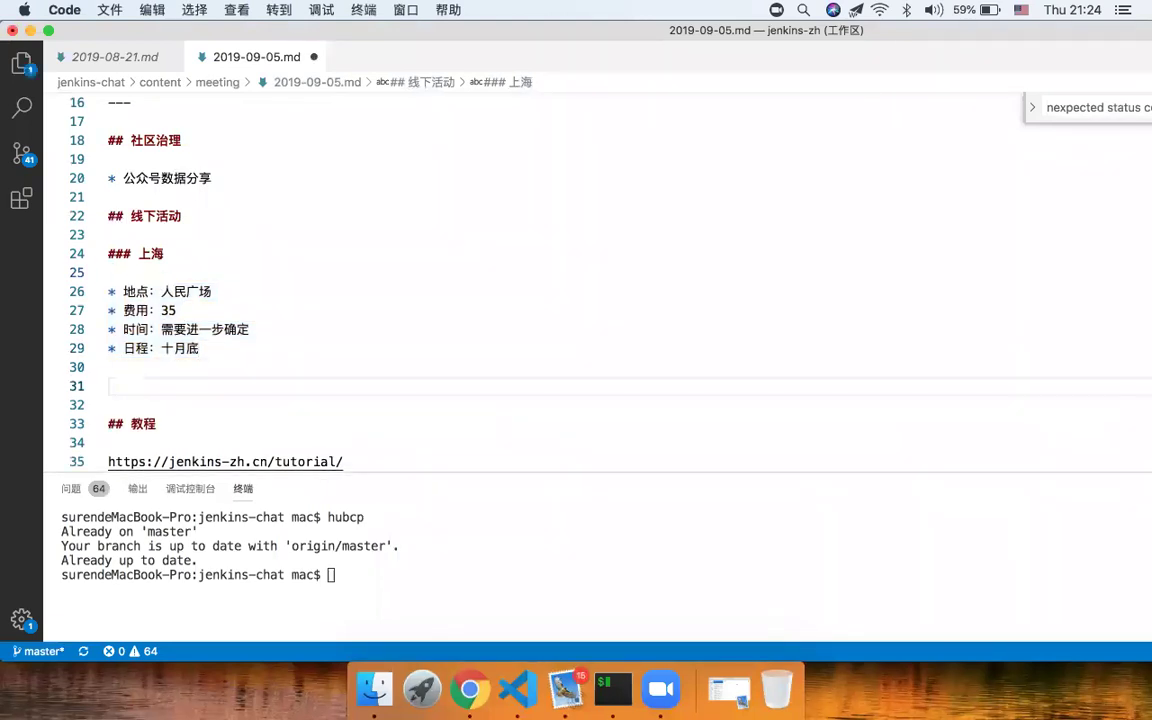
key(Return)
text(##)
key(Up)
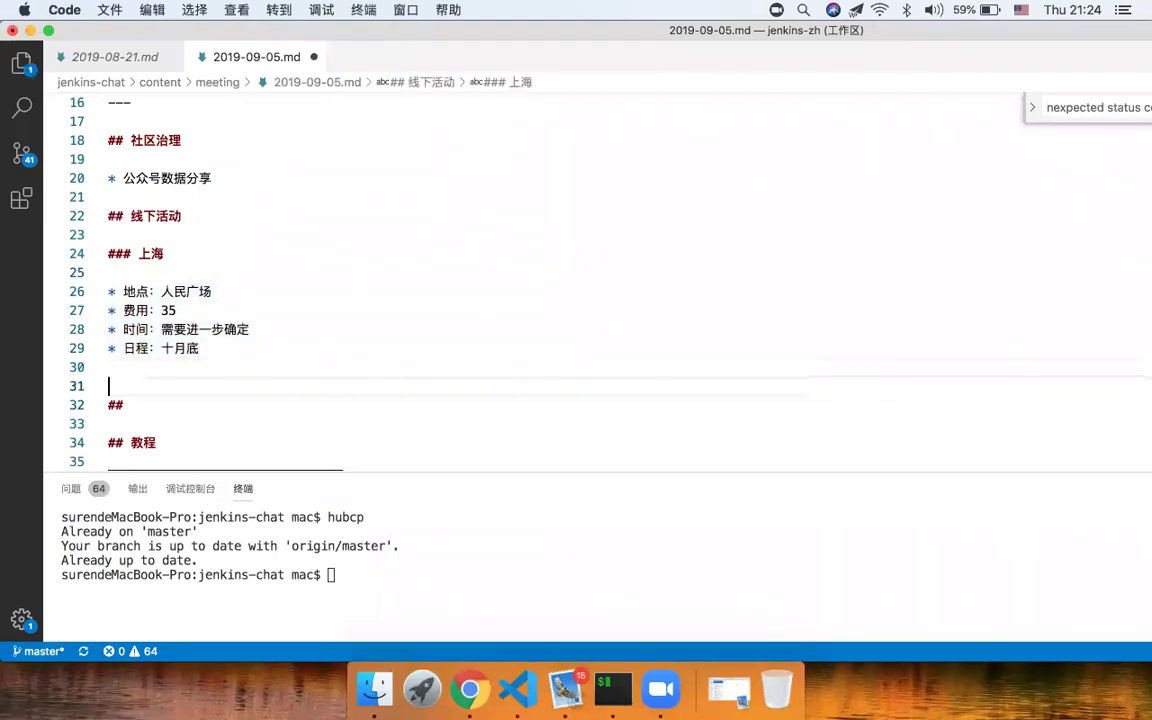
key(Delete)
key(End)
key(ctrl+space)
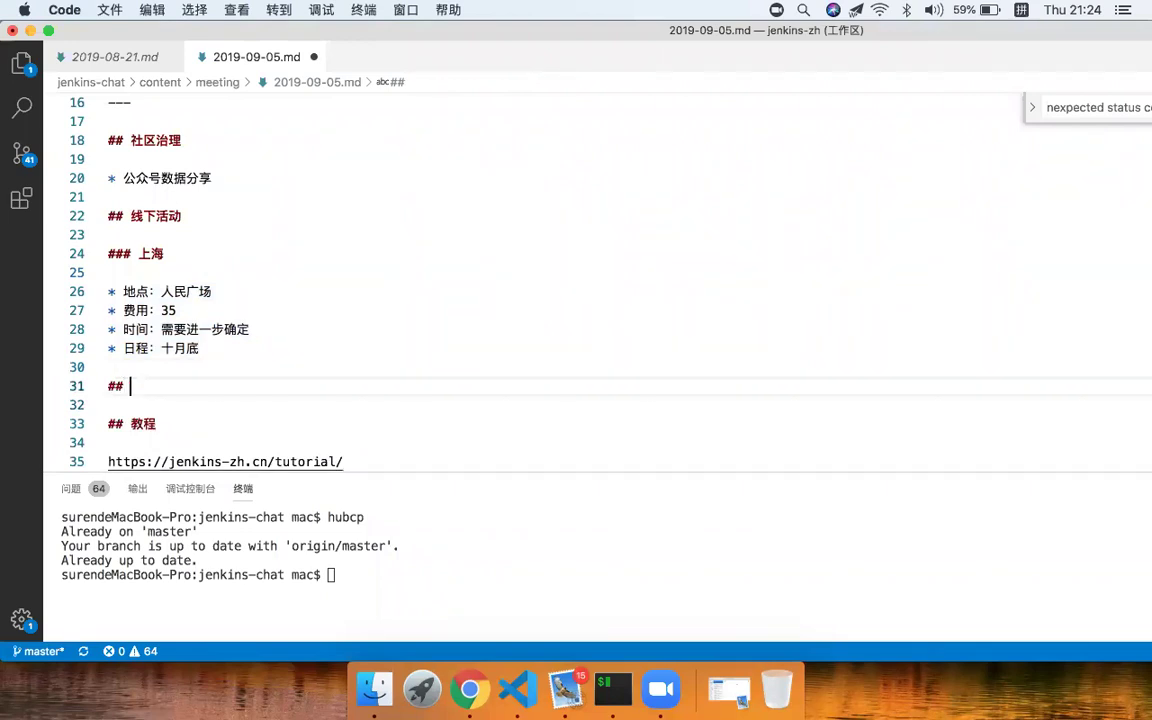
text(xiansh)
key(space)
text(huodong)
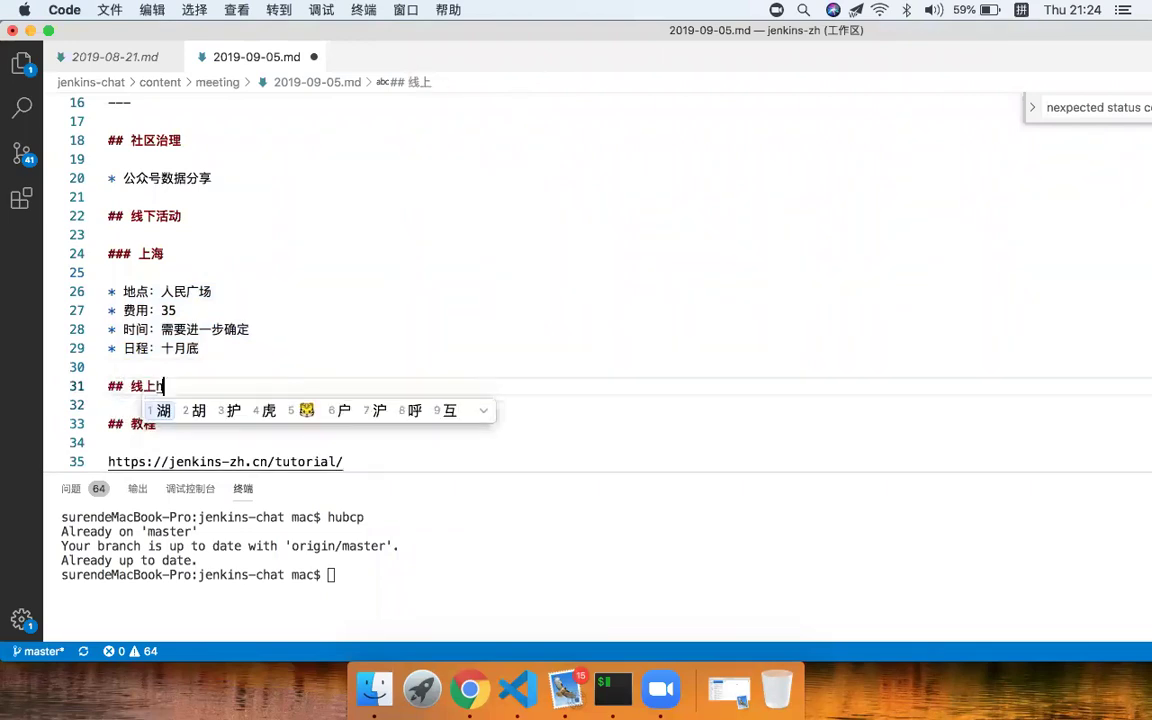
key(space)
key(Return)
key(Return)
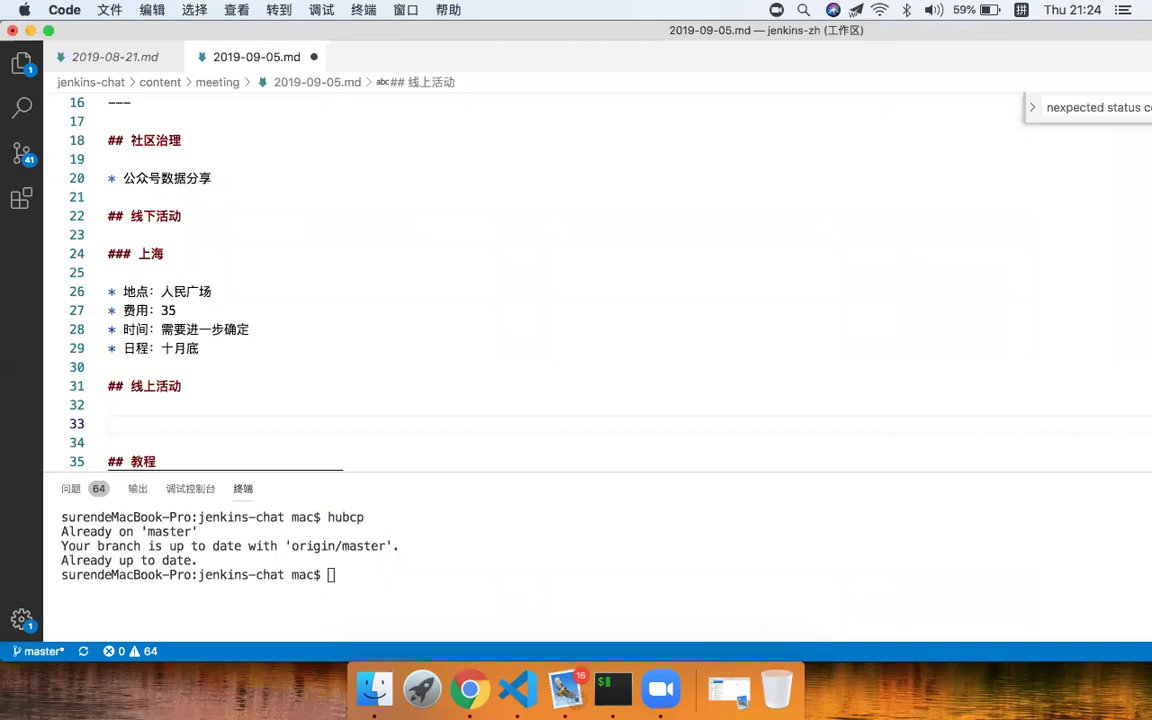
Add the list entry 形式：定期 under the 线上活动 heading
text(*)
key(BackSpace)
key(BackSpace)
text(* xingshi)
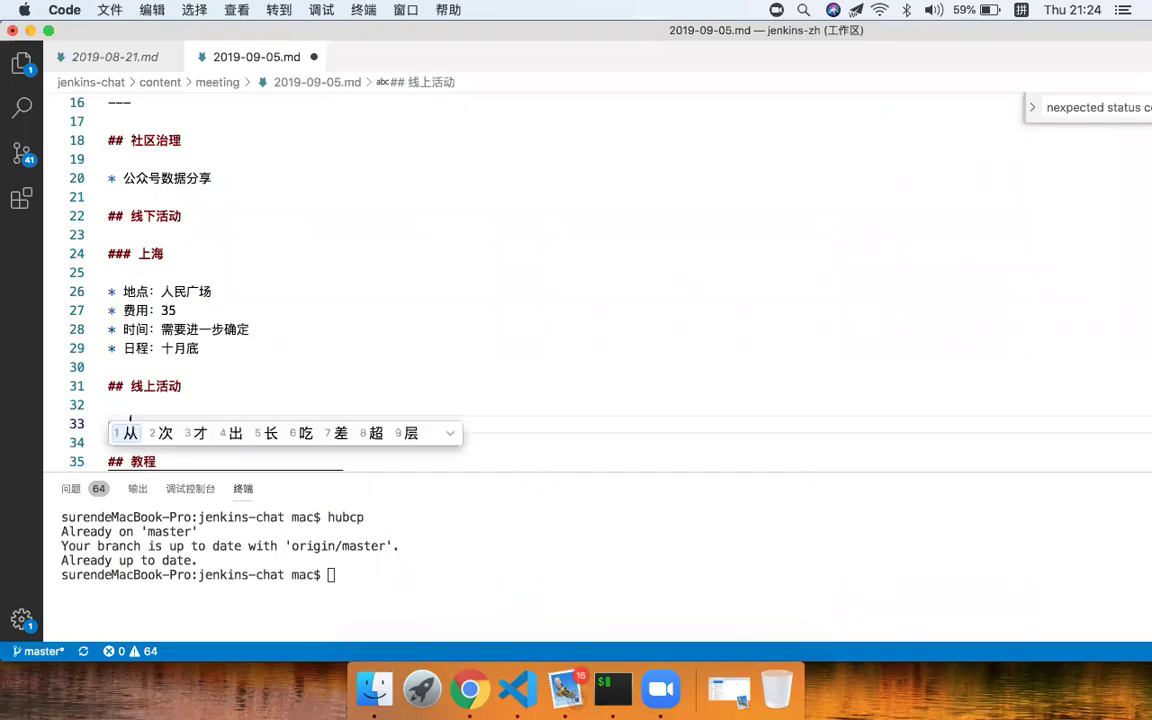
key(space)
text(:dingqi)
key(space)
key(Return)
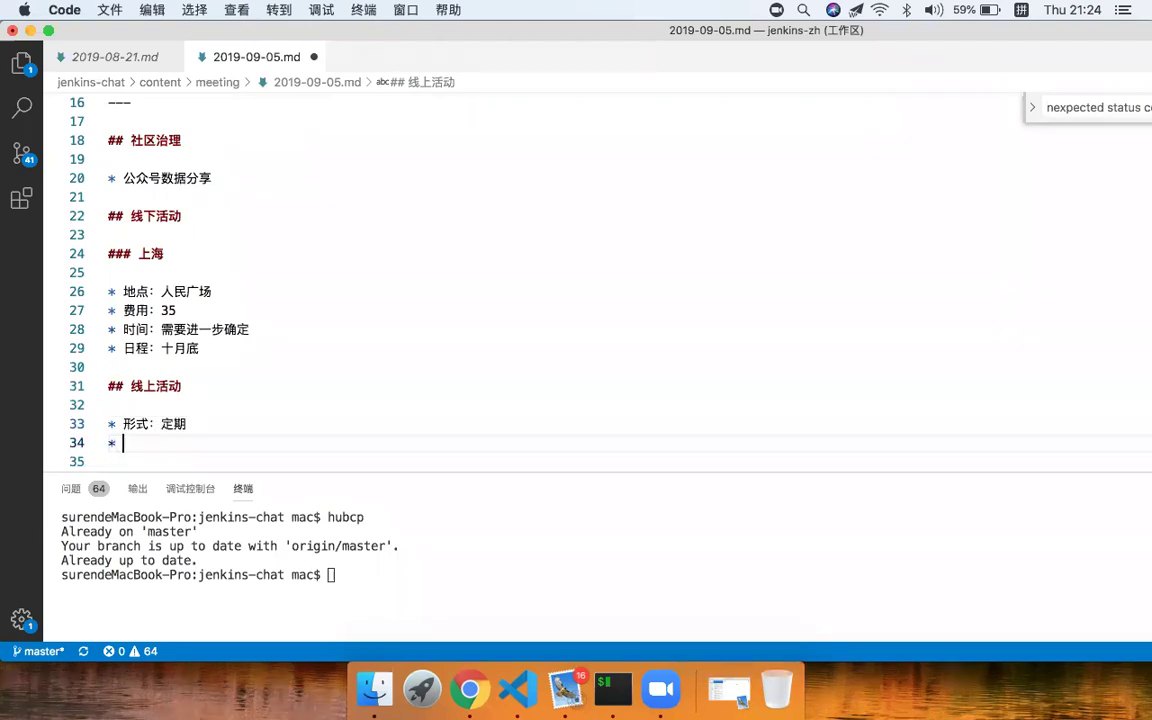
Add a second 线上活动 list entry reading 时长：一小时 and end the list
text(shijian)
key(space)
key(BackSpace)
text(shichang)
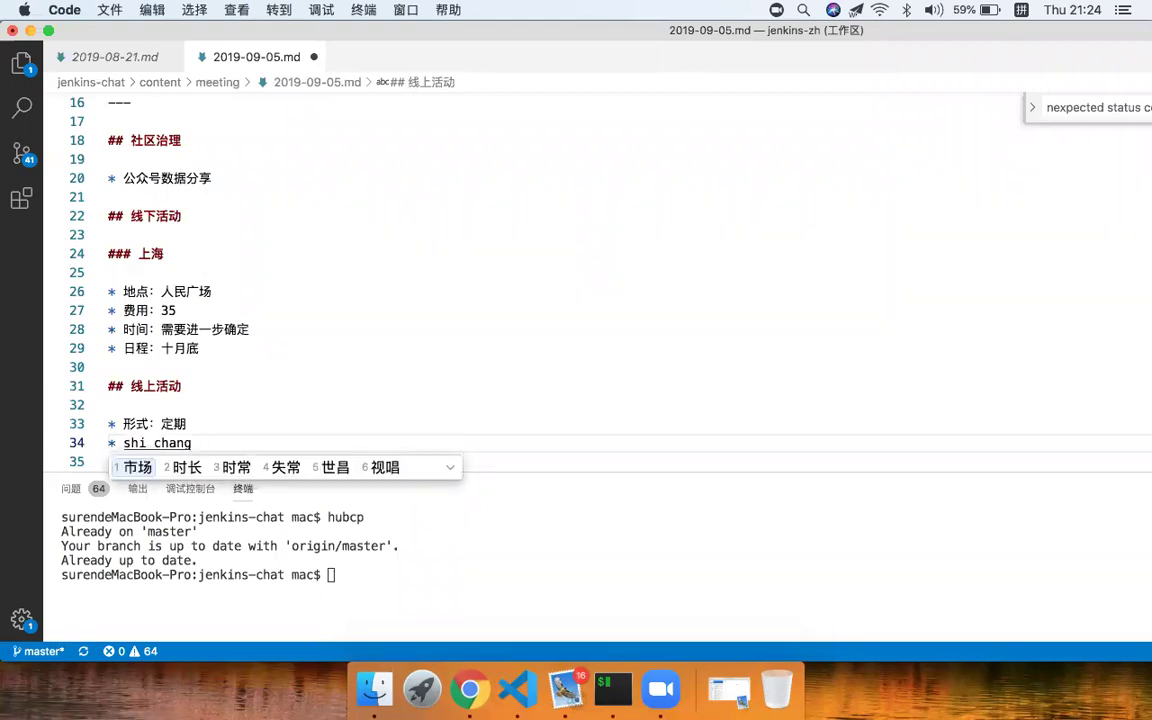
text(2：yixiaoshi)
key(space)
key(Return)
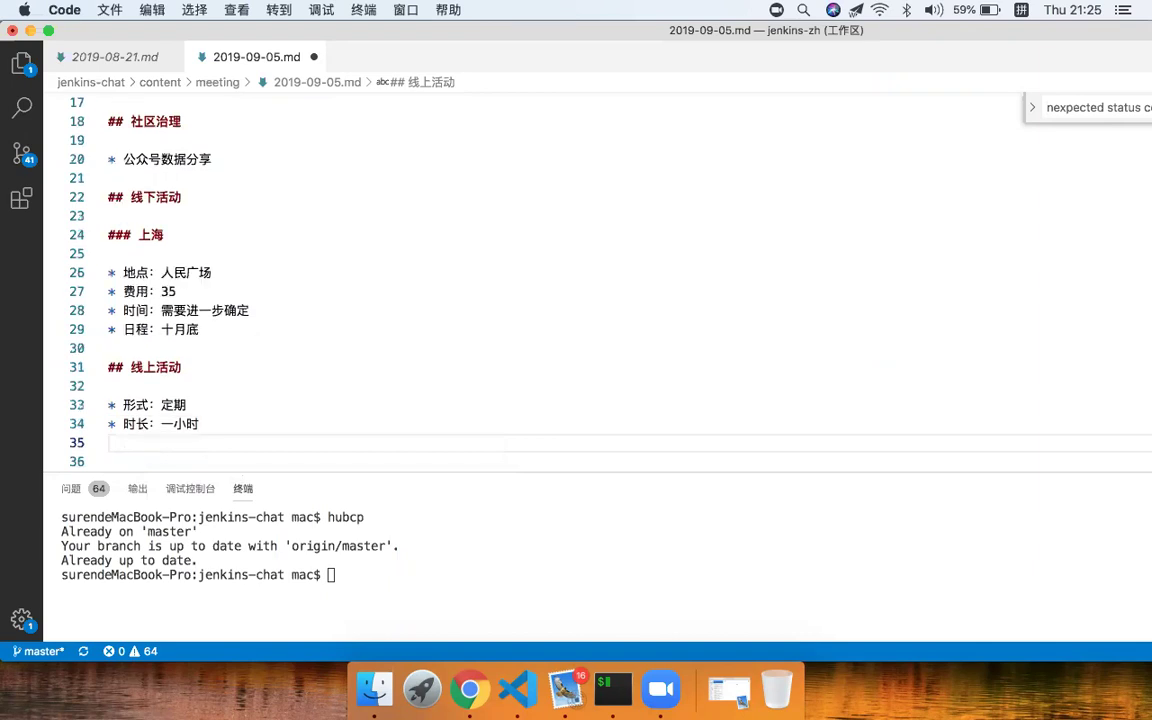
Remove the extra blank line after the 时长：一小时 entry, save the notes and start another list entry below it
key(BackSpace)
key(super+s)
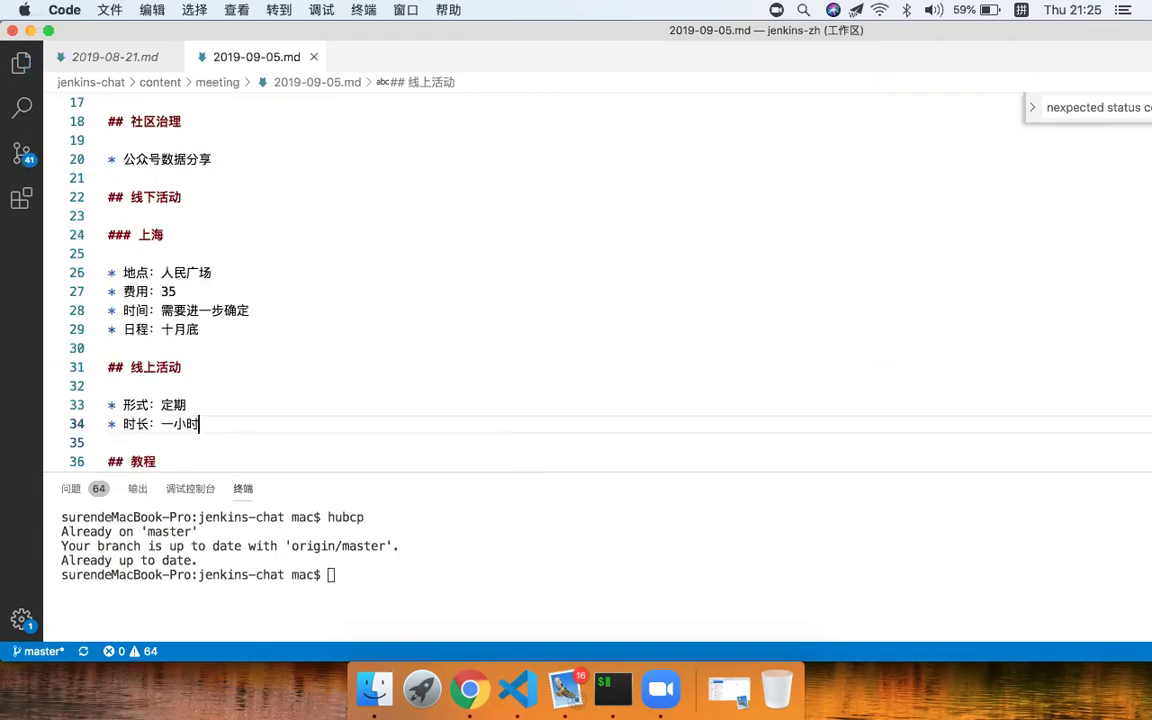
key(Return)
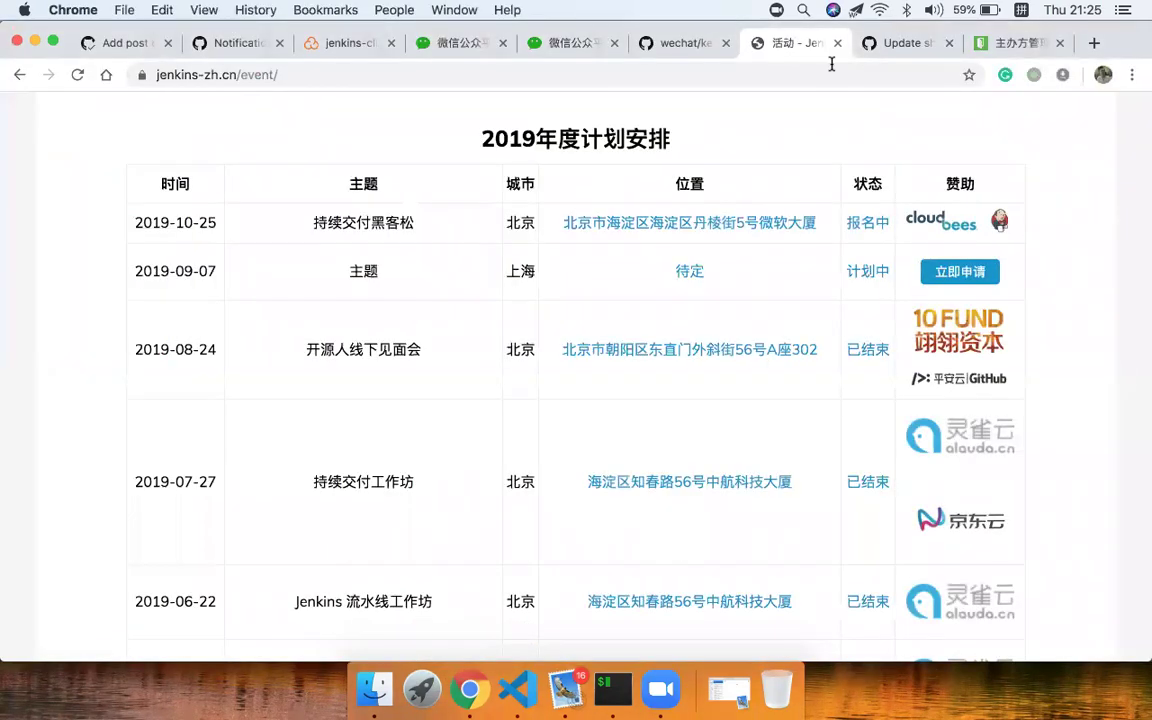
Switch to Chrome and check the registration count of the ended GitHub online sharing event in the 活动行 organizer console
click(1008, 42)
scroll(524, 386, down, 5)
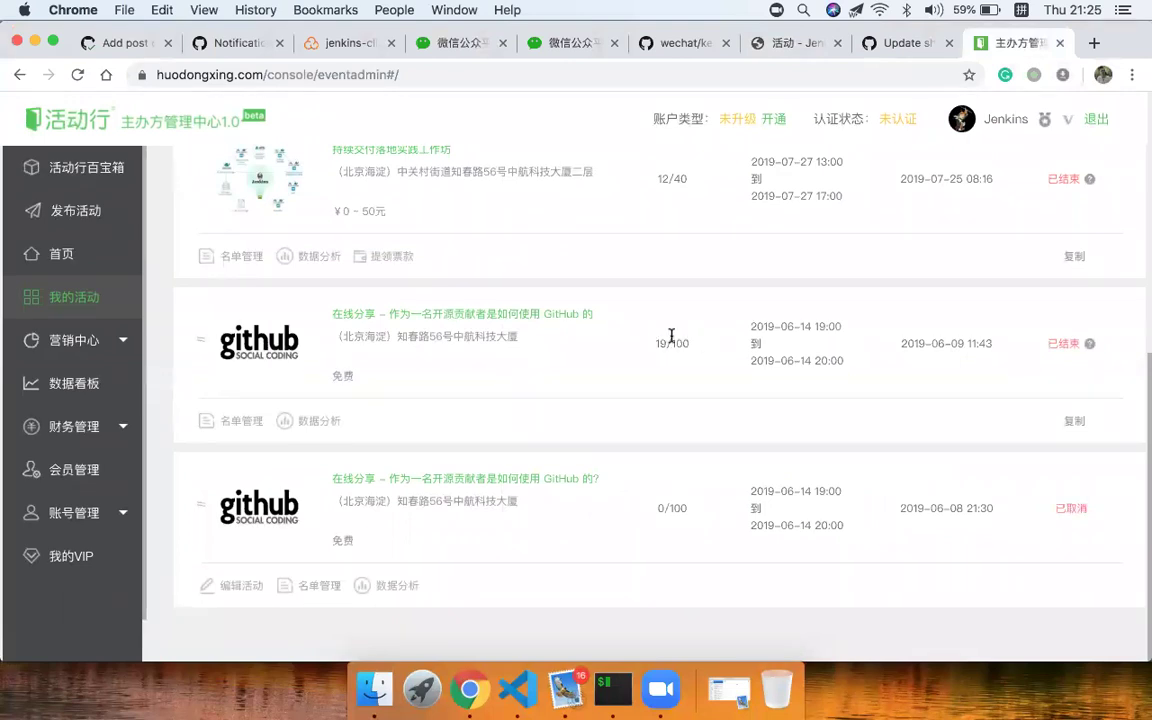
key(super+Tab)
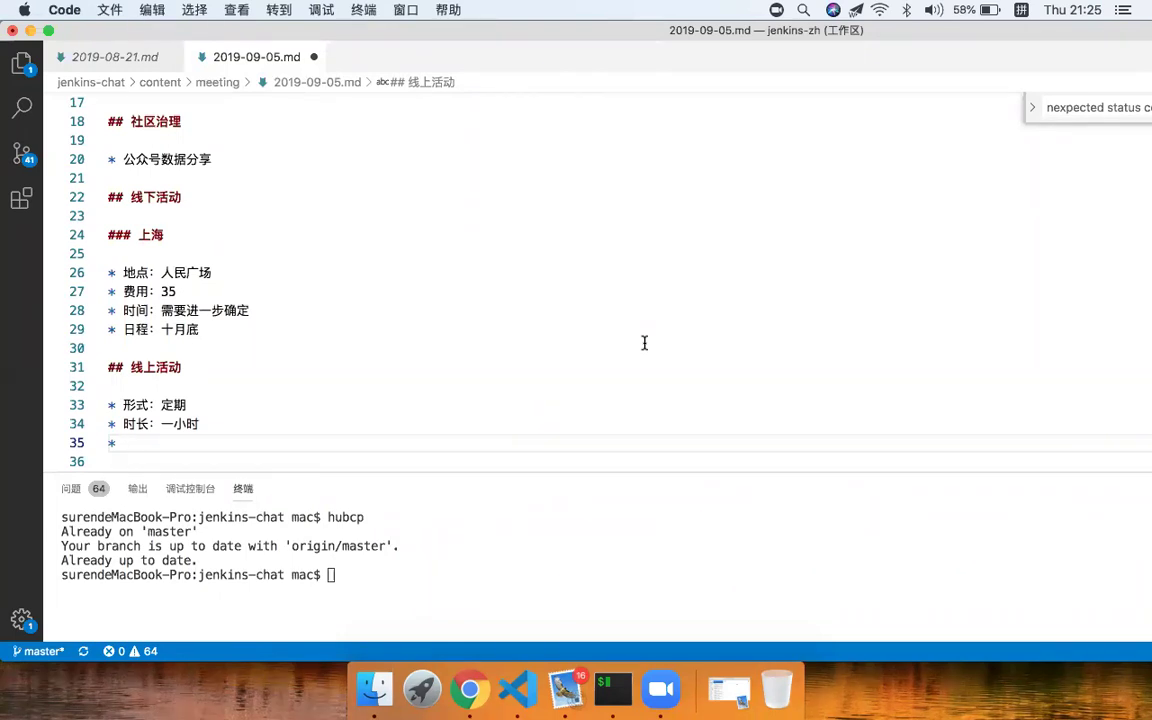
key(super+Tab)
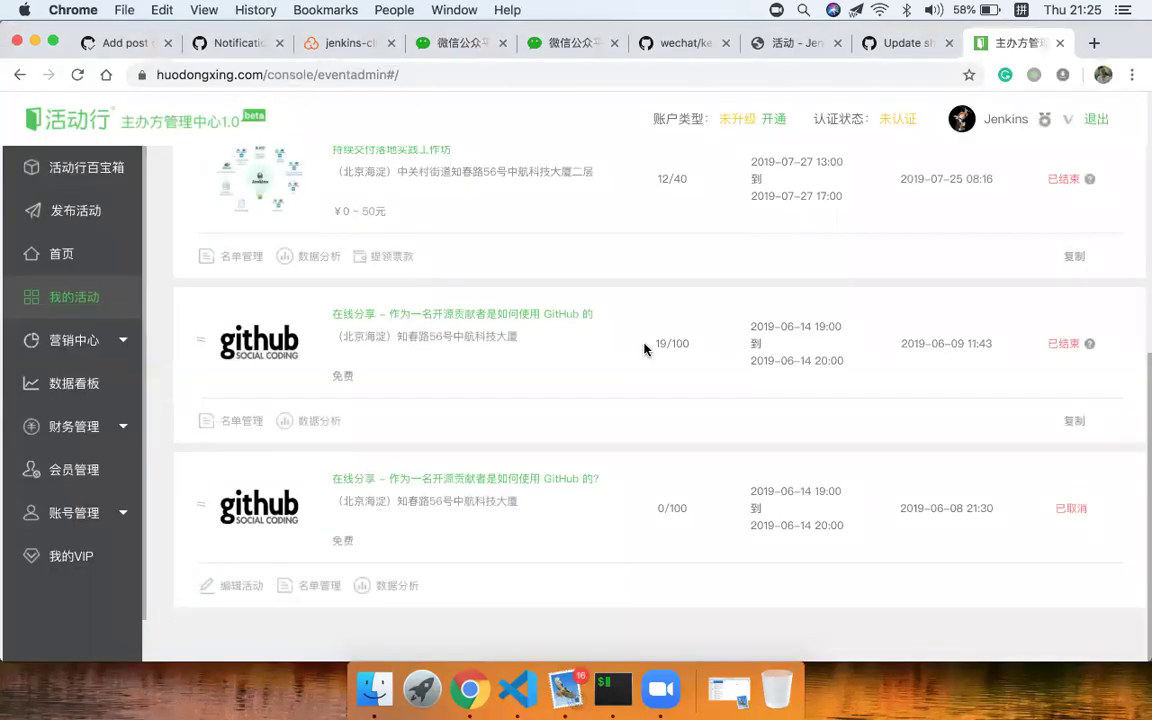
drag(665, 345, 712, 348)
key(super+Tab)
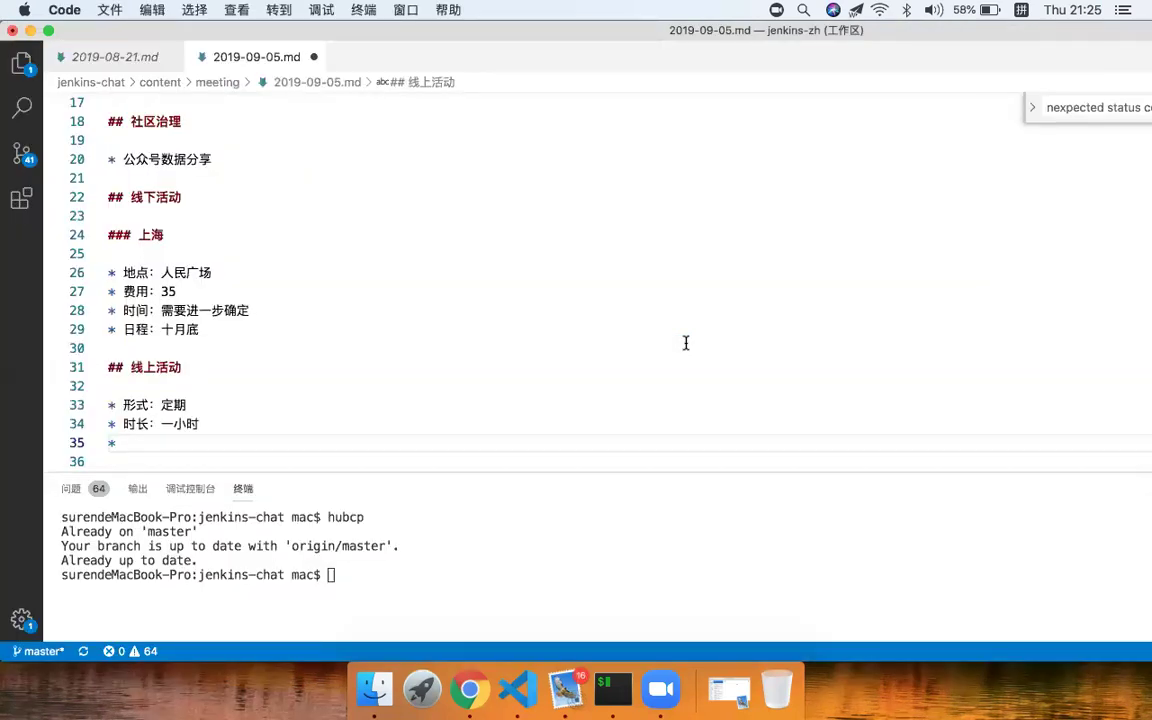
key(super+Tab)
click(664, 343)
drag(672, 343, 651, 344)
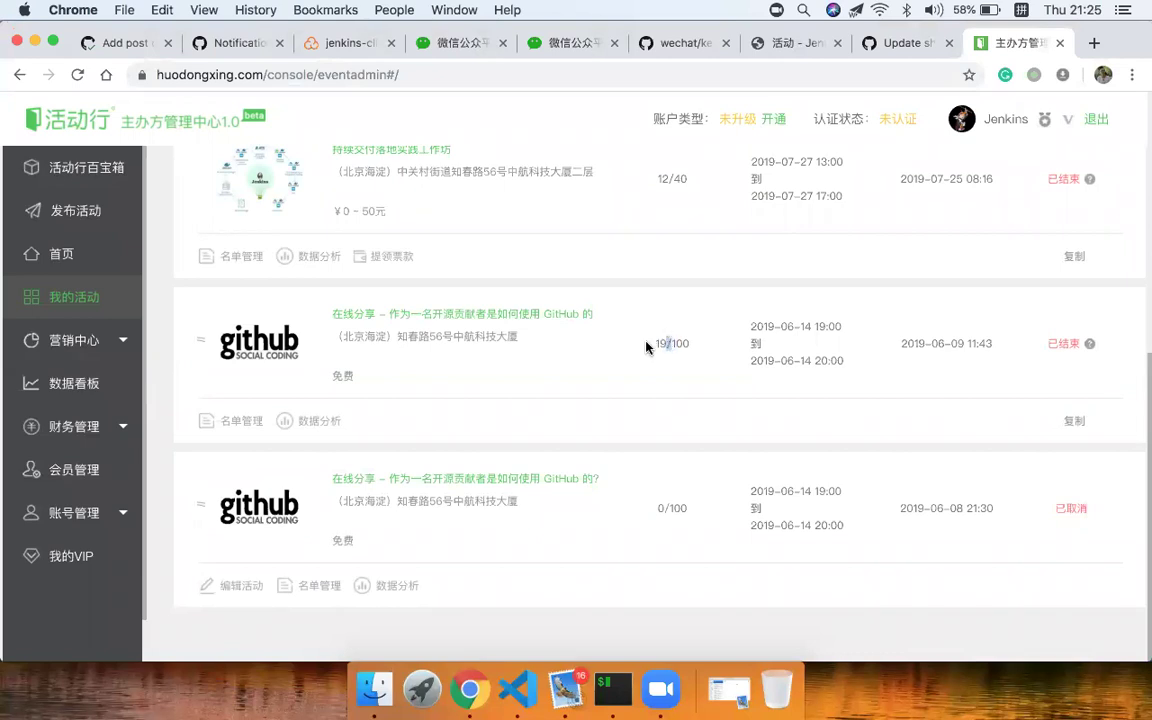
Return to the 2019-09-05.md notes in Code, fill in the new 线上活动 list entry as 费用：1～2, and save the file
key(super+Tab)
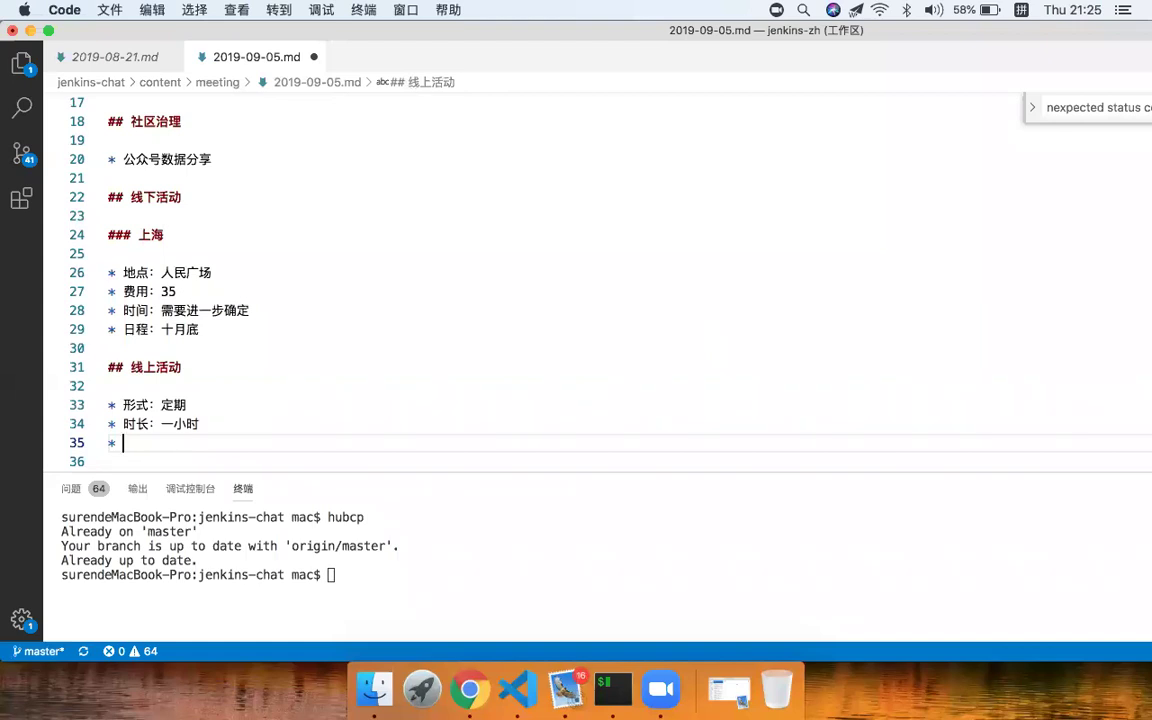
text(feiyong)
key(space)
text(：1～2)
key(super+s)
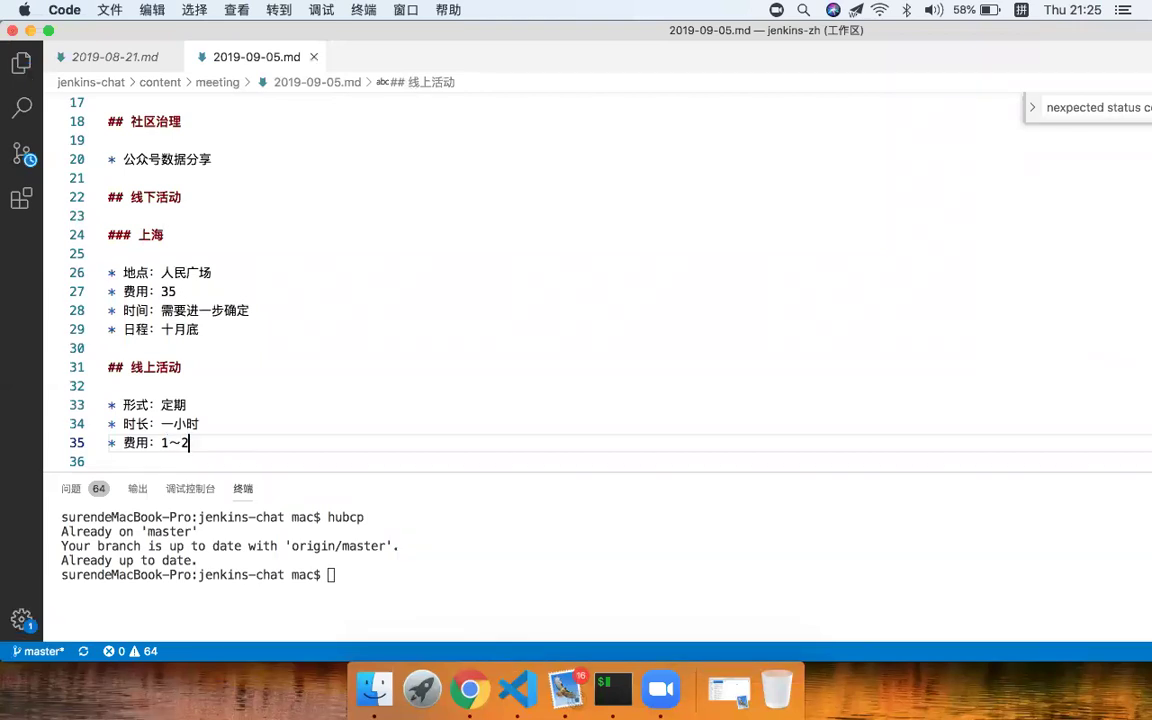